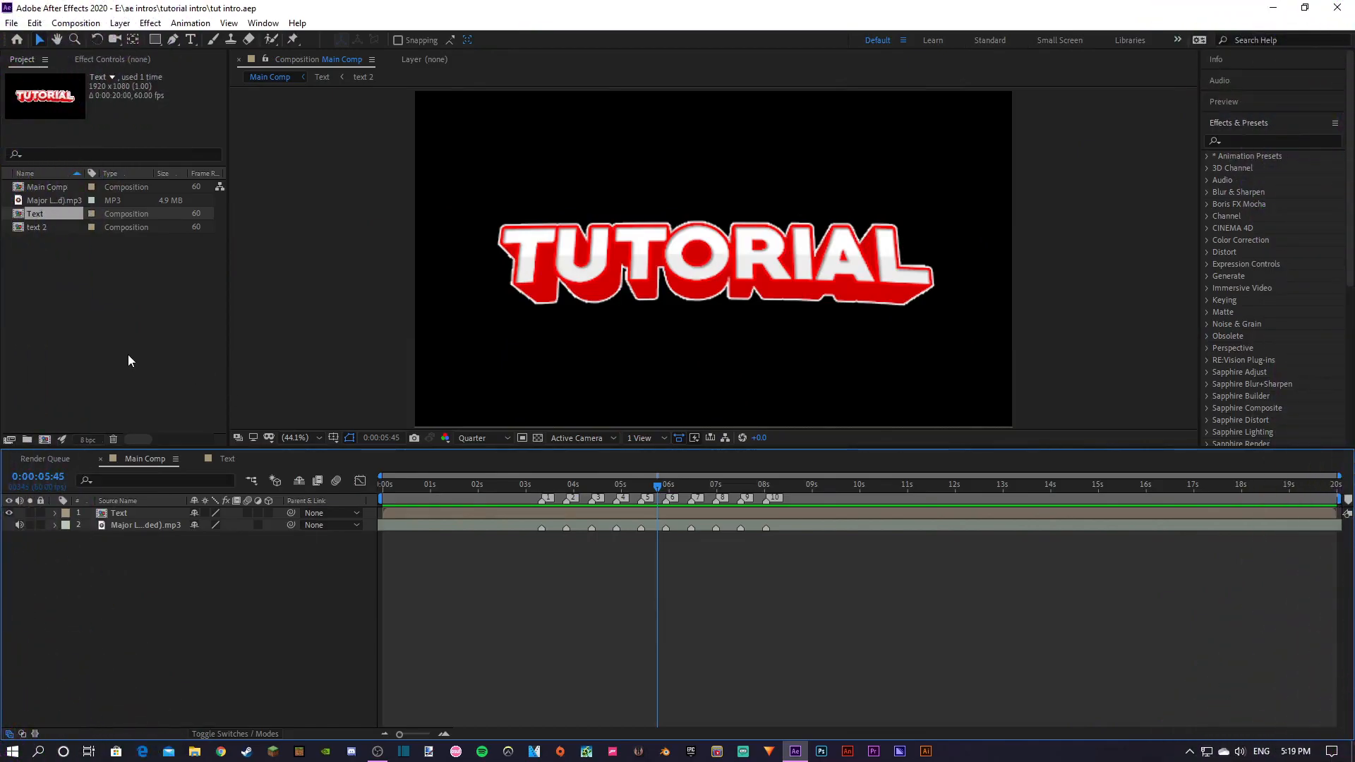
Create a new composition named BG with the default 1920 x 1080, 60 fps settings
{"action": "right_click", "coordinate": [129, 355]}
{"action": "left_click", "coordinate": [209, 361]}
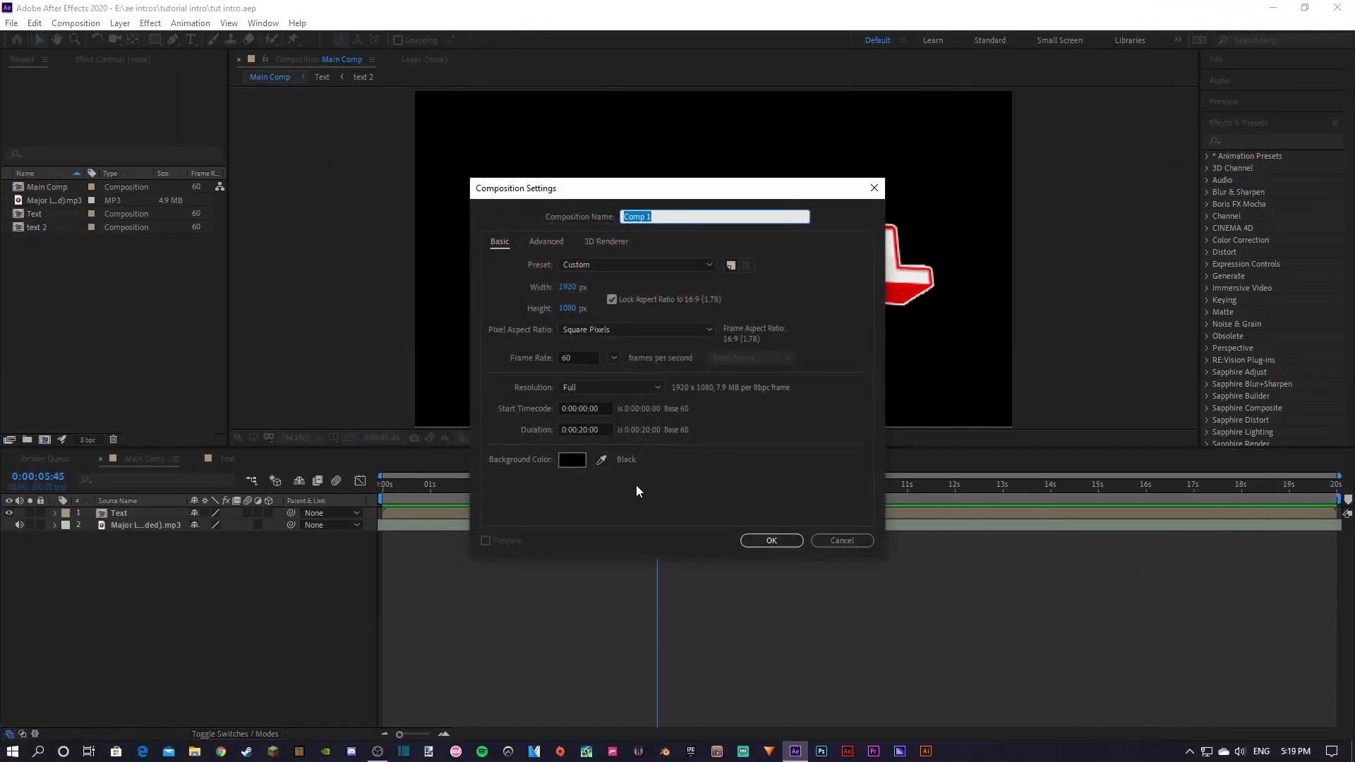
{"action": "type", "text": "BG"}
{"action": "key", "text": "Return"}
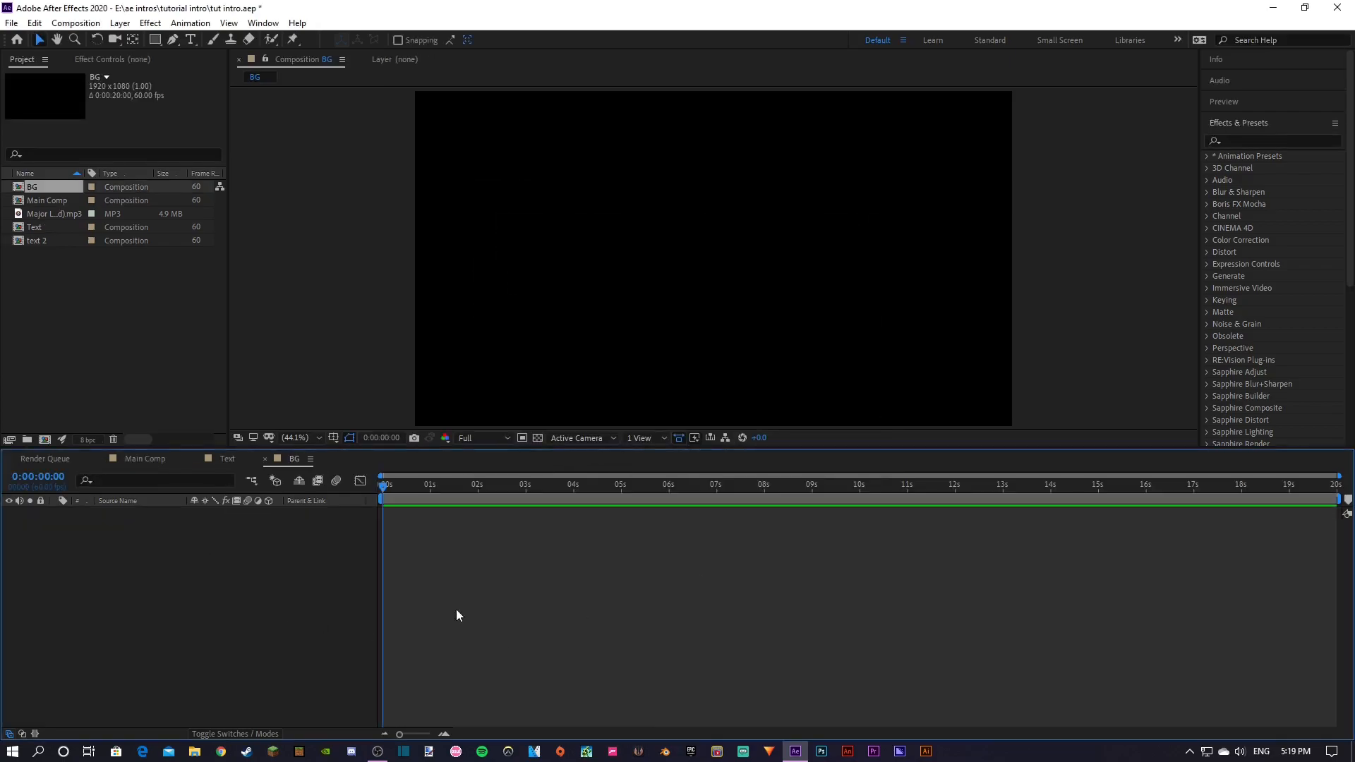
Add a red 1920 x 1080 solid layer to the BG composition
{"action": "right_click", "coordinate": [147, 616]}
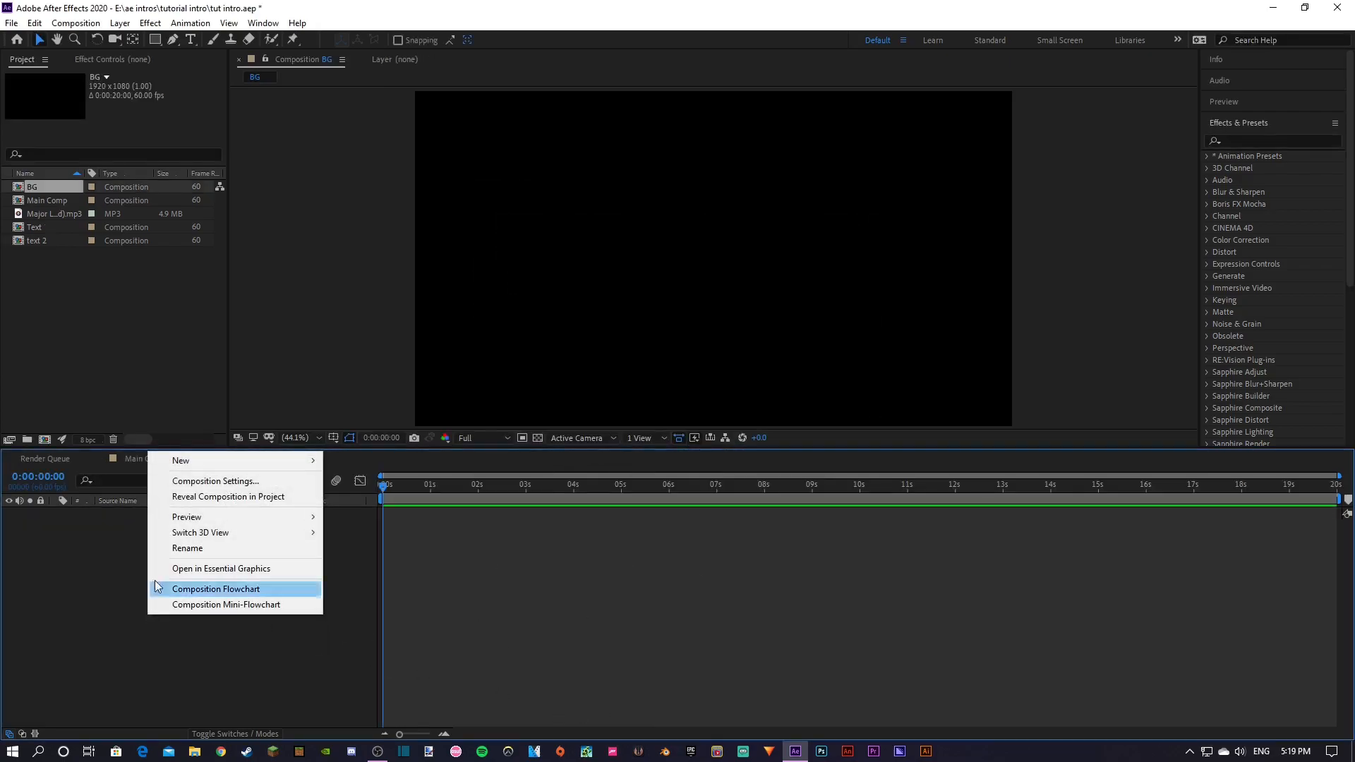
{"action": "mouse_move", "coordinate": [209, 463]}
{"action": "left_click", "coordinate": [366, 499]}
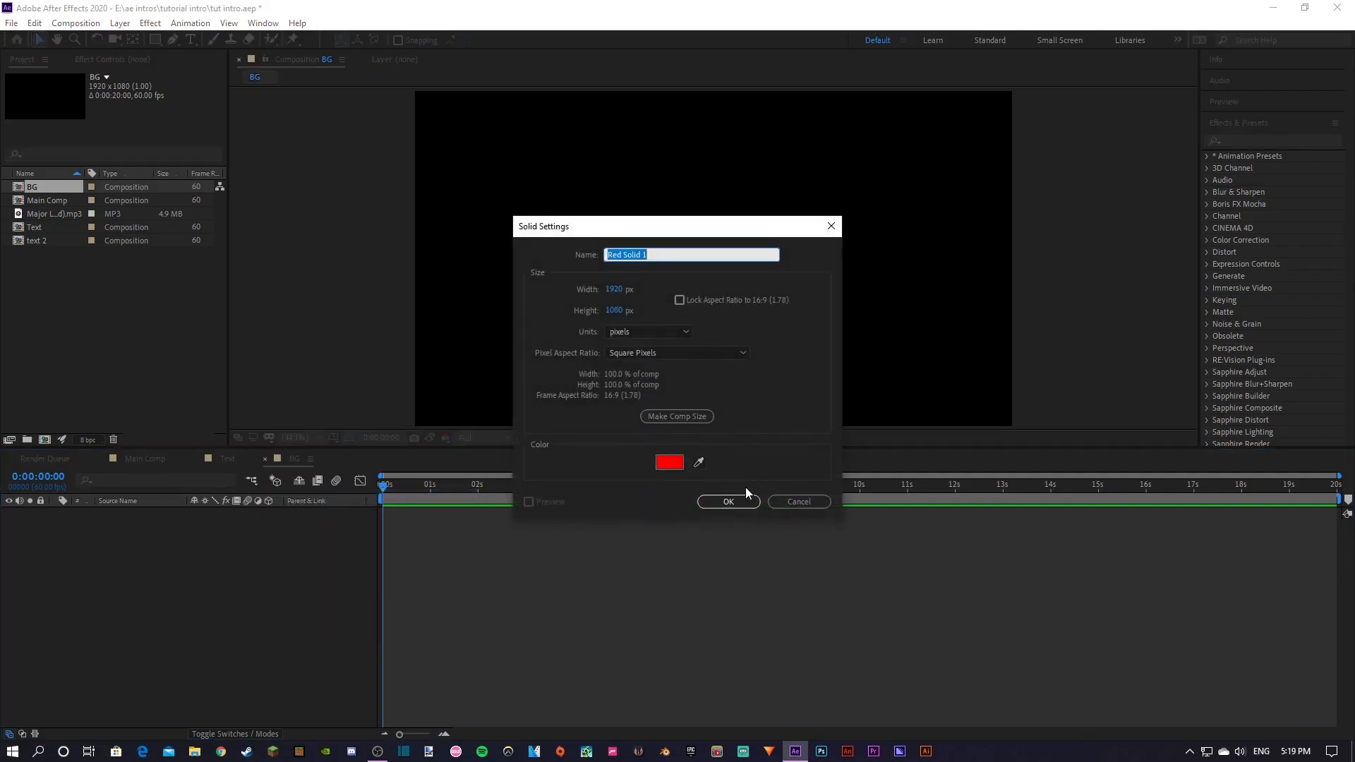
{"action": "left_click", "coordinate": [746, 505]}
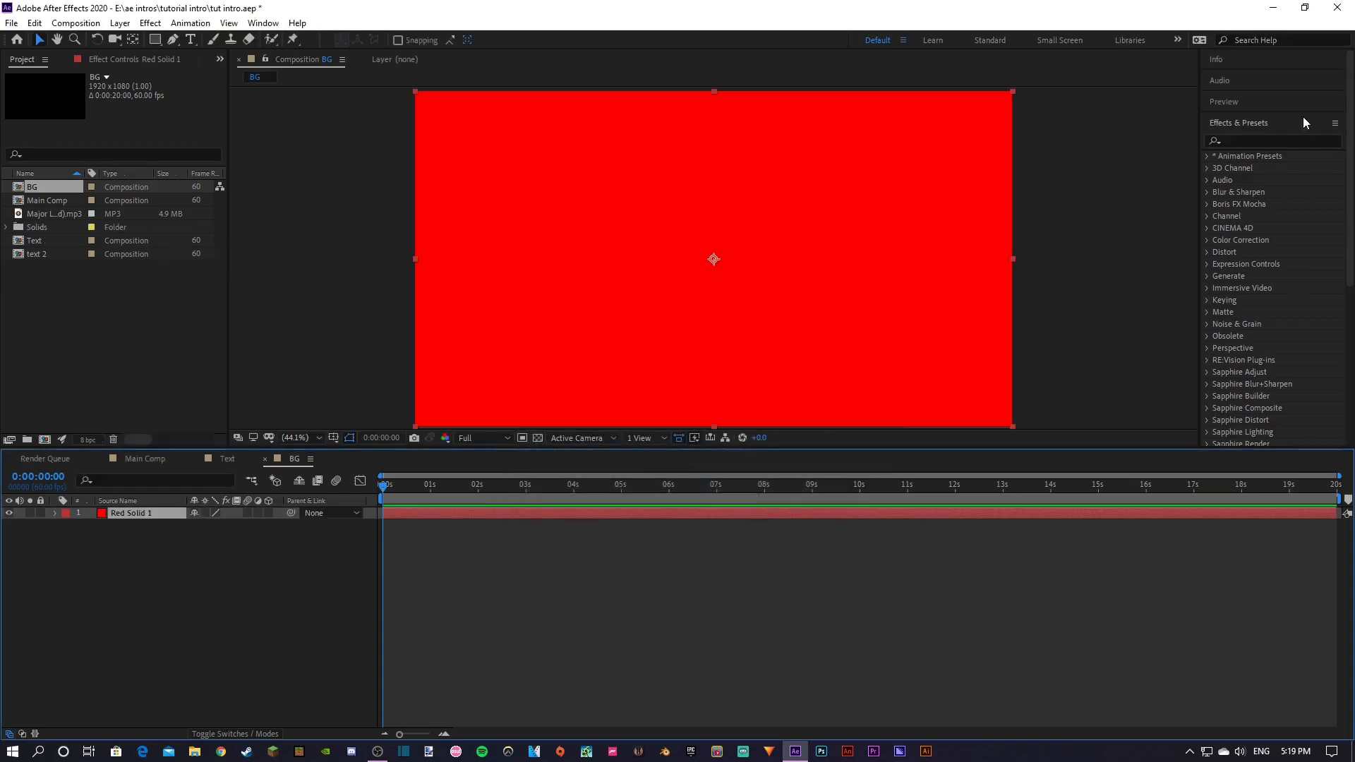
Find the Gradient Ramp effect and apply it to the red solid
{"action": "left_click", "coordinate": [1266, 140]}
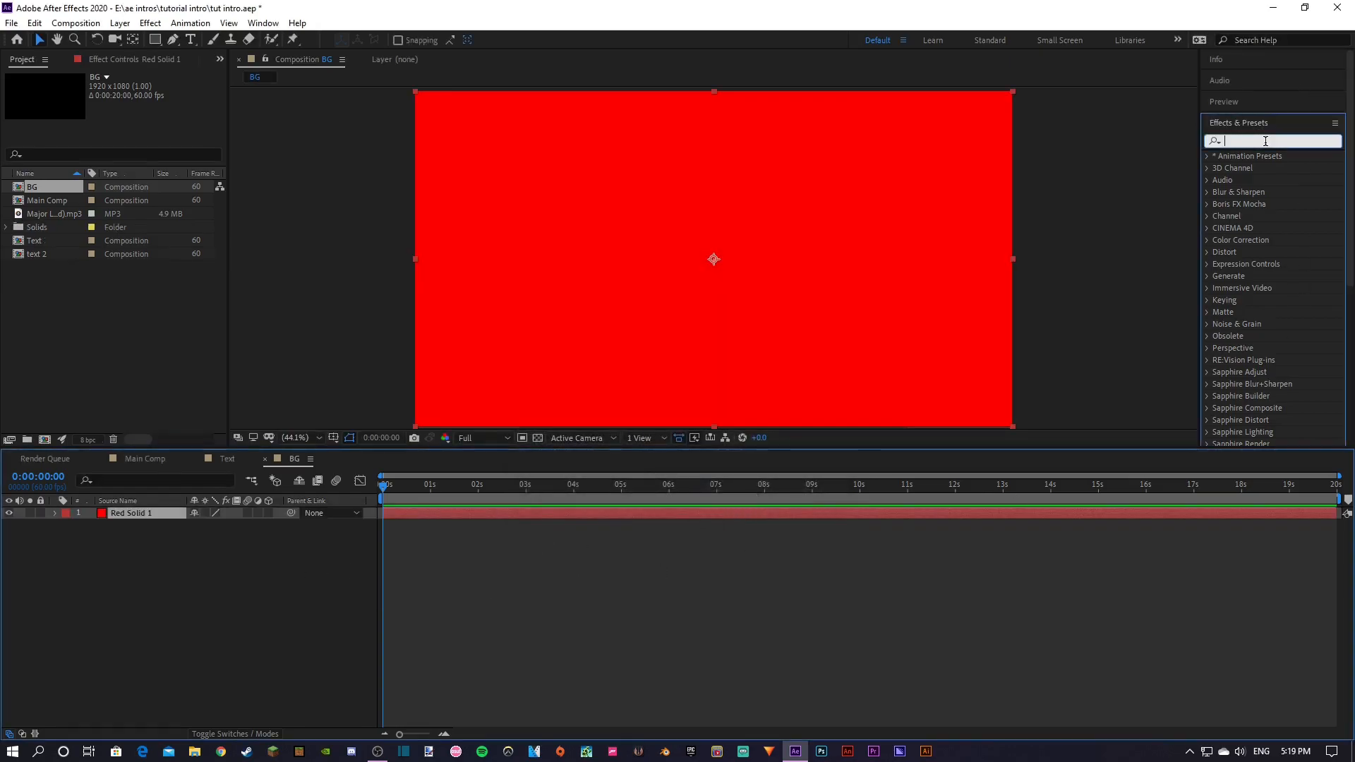
{"action": "type", "text": "gradient r"}
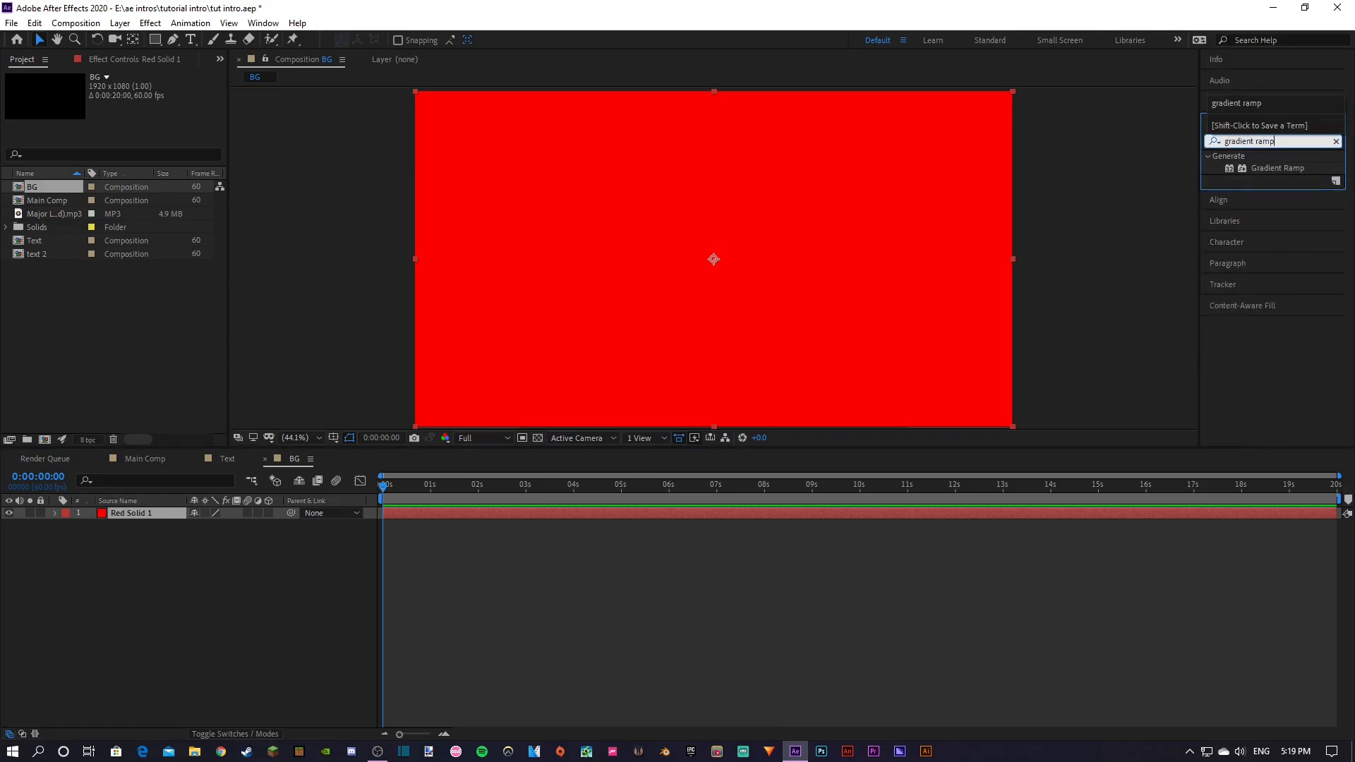
{"action": "type", "text": "amp"}
{"action": "double_click", "coordinate": [1296, 168]}
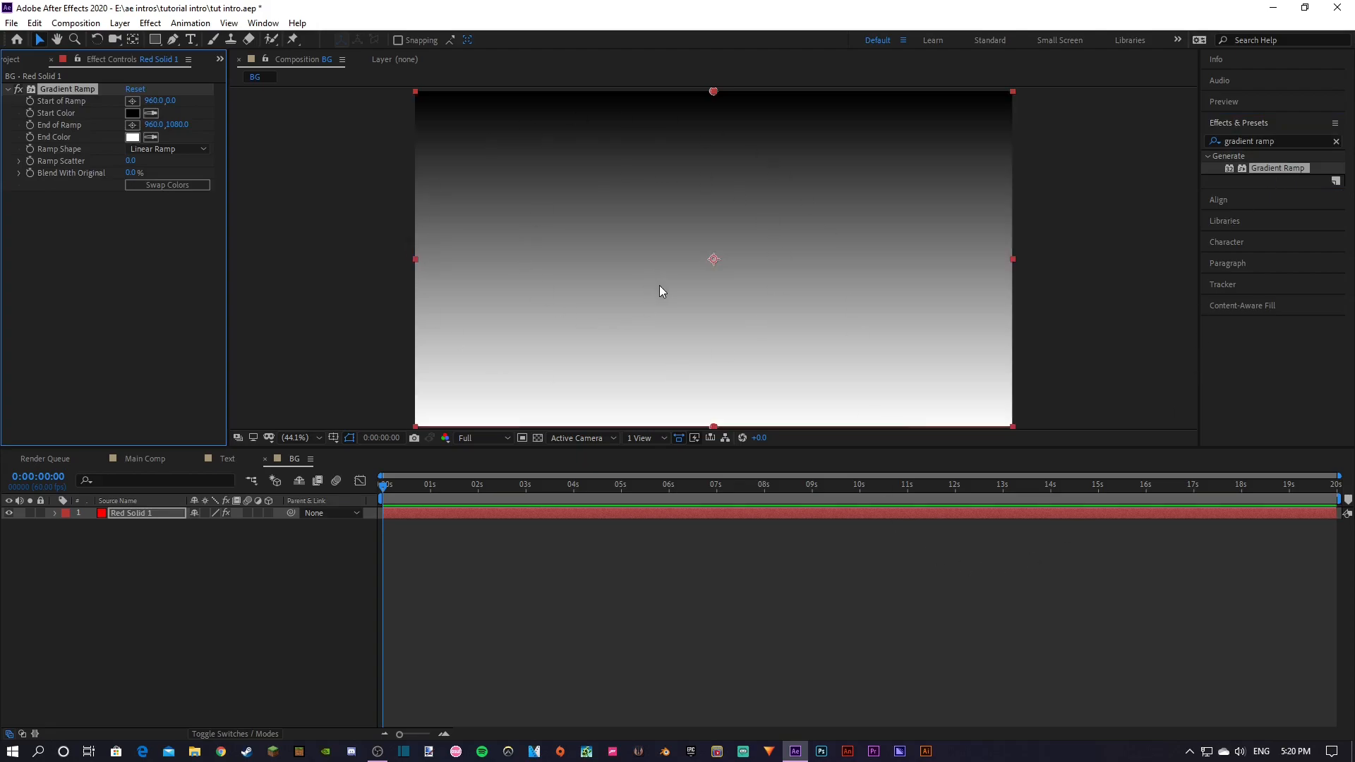
Set the gradient ramp's start color to FF0000 and its end color to dark red 560000
{"action": "left_click", "coordinate": [132, 113]}
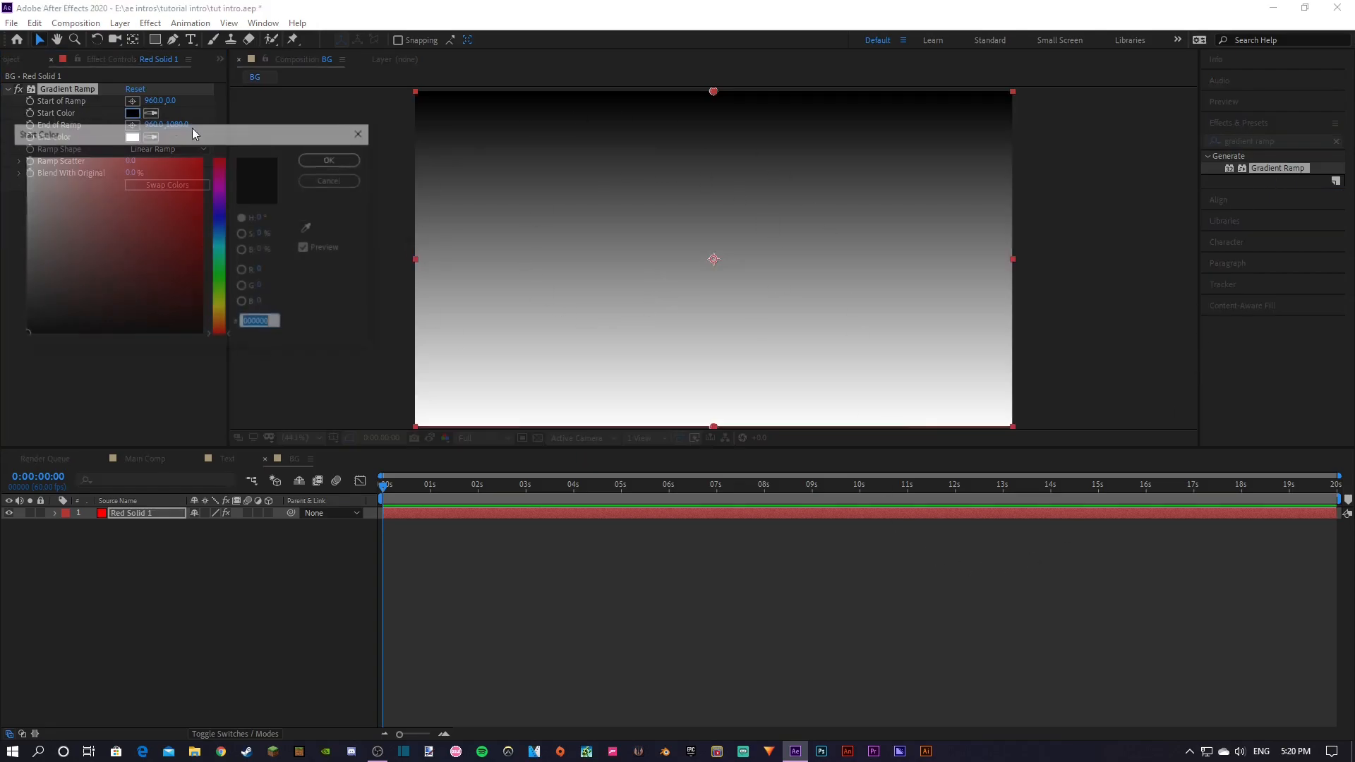
{"action": "type", "text": "FF0000"}
{"action": "left_click", "coordinate": [332, 159]}
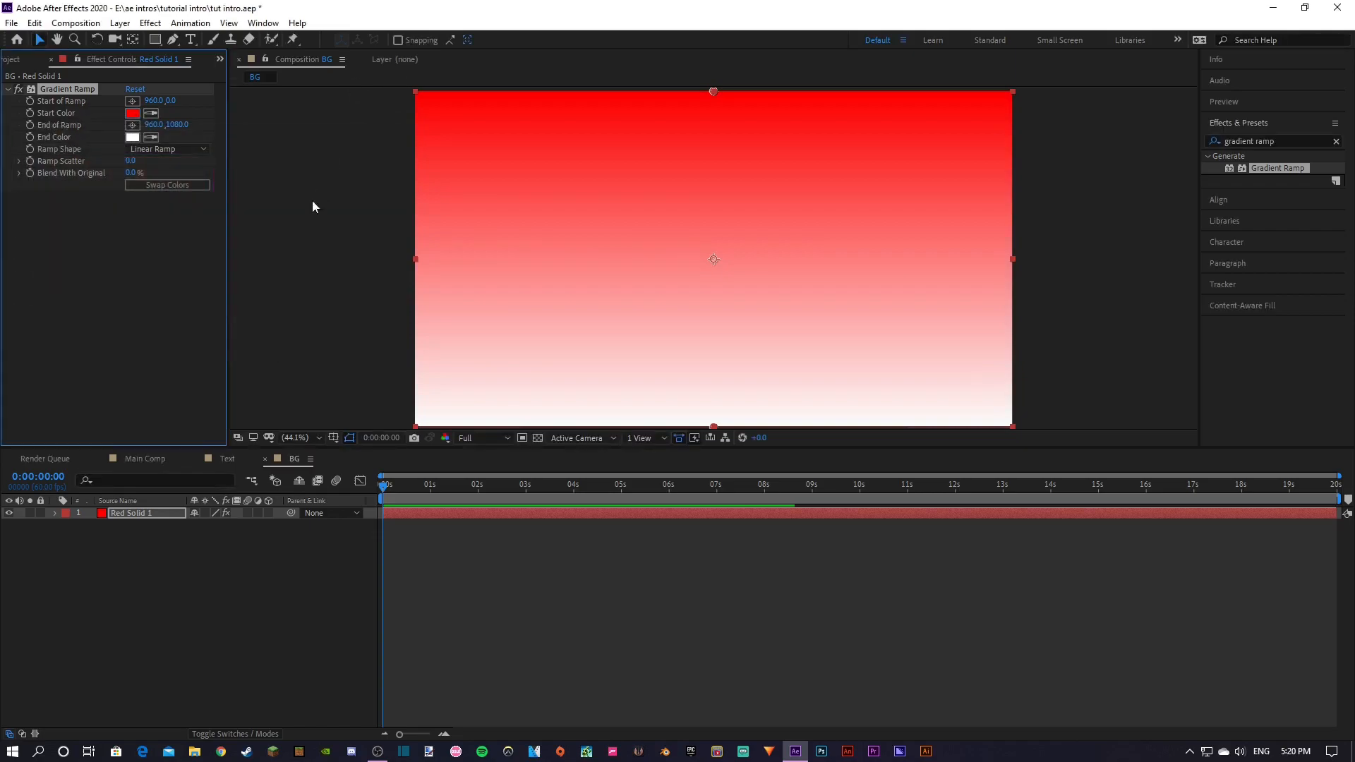
{"action": "left_click", "coordinate": [132, 137]}
{"action": "mouse_move", "coordinate": [105, 253]}
{"action": "left_mouse_down"}
{"action": "mouse_move", "coordinate": [137, 226]}
{"action": "mouse_move", "coordinate": [252, 213]}
{"action": "mouse_move", "coordinate": [298, 281]}
{"action": "left_mouse_up"}
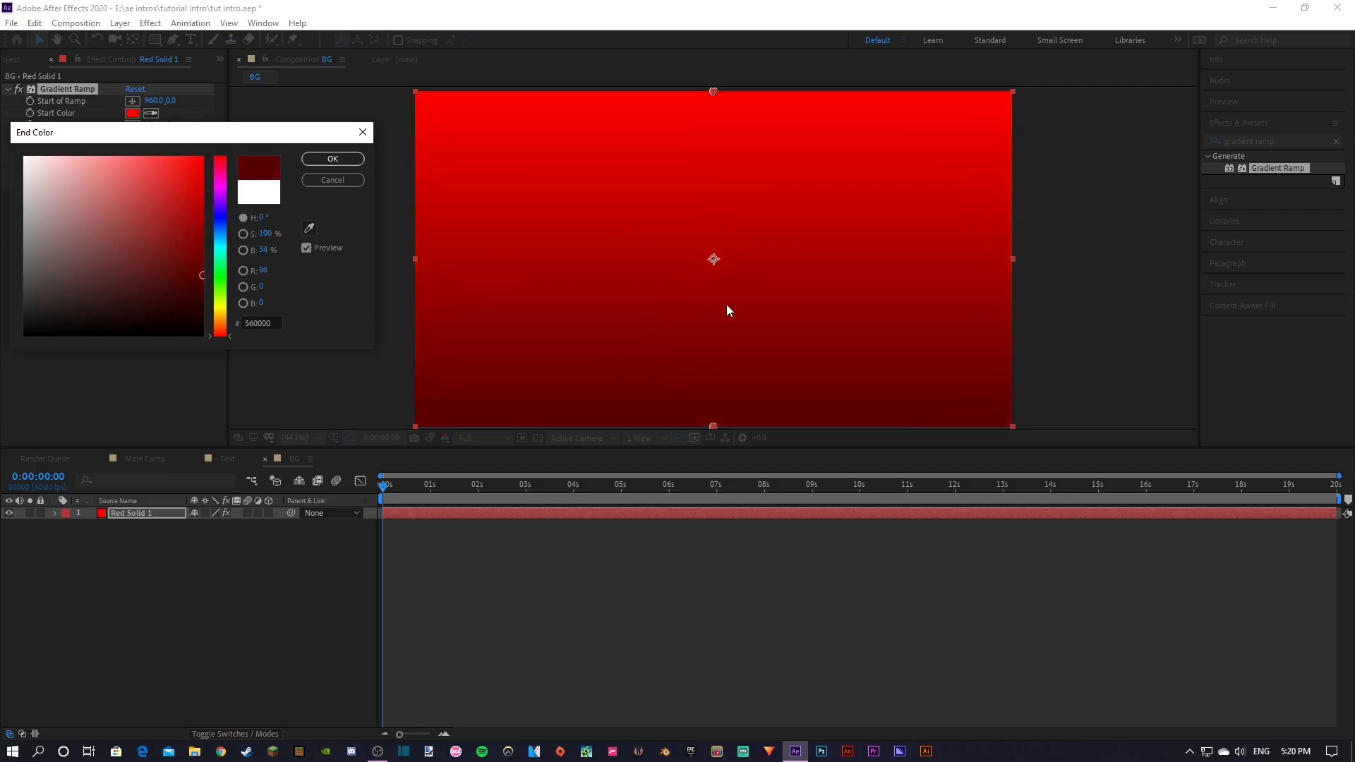
{"action": "left_click", "coordinate": [332, 159]}
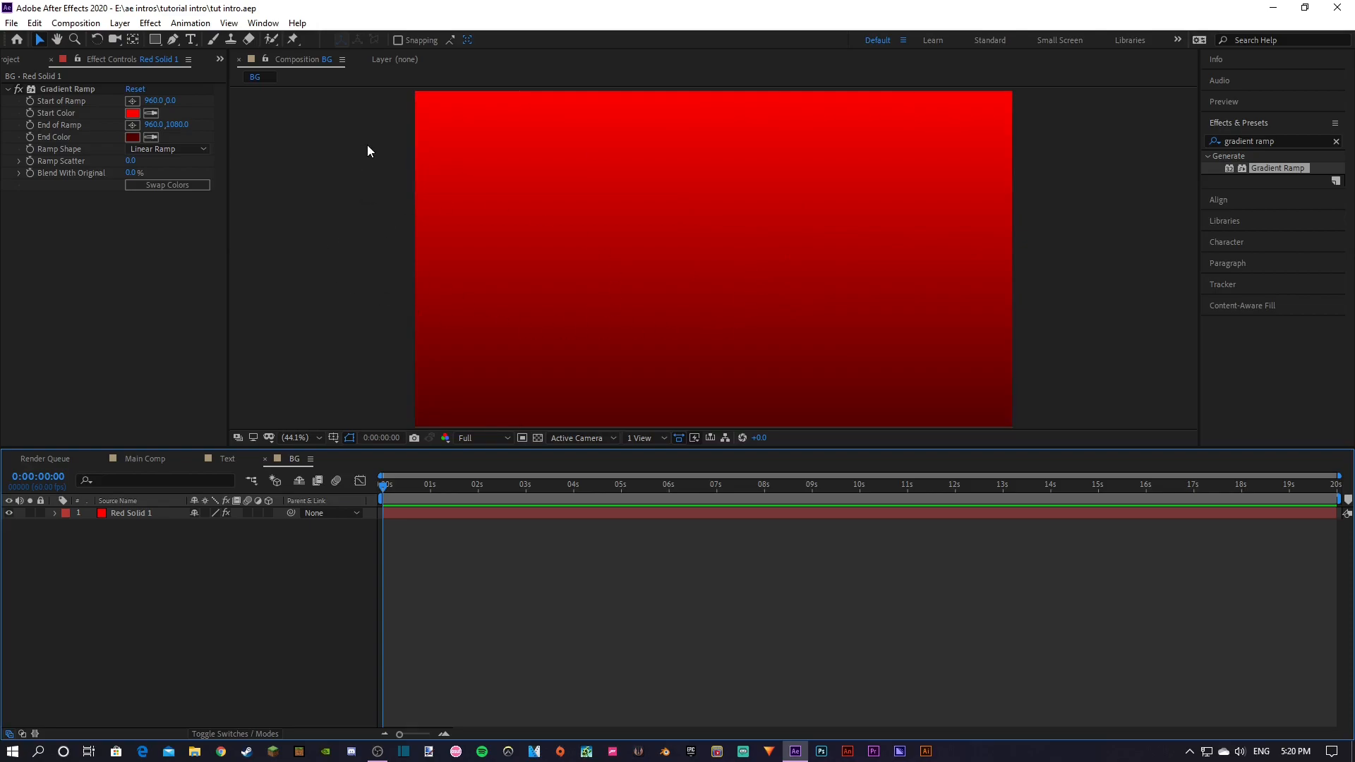
Draw an unfilled square with a 65 px white stroke over the gradient as a new shape layer
{"action": "left_click", "coordinate": [154, 39]}
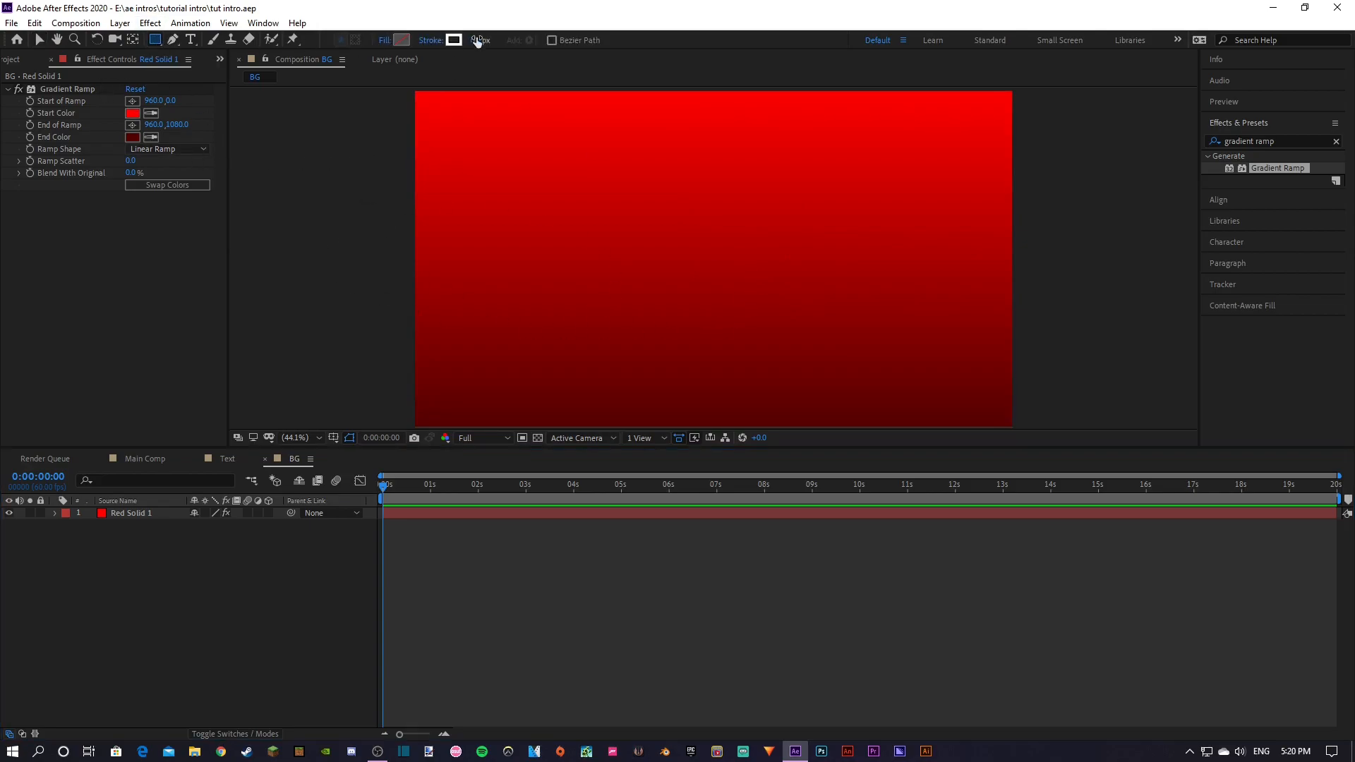
{"action": "left_click", "coordinate": [476, 40]}
{"action": "type", "text": "65"}
{"action": "left_click", "coordinate": [541, 73]}
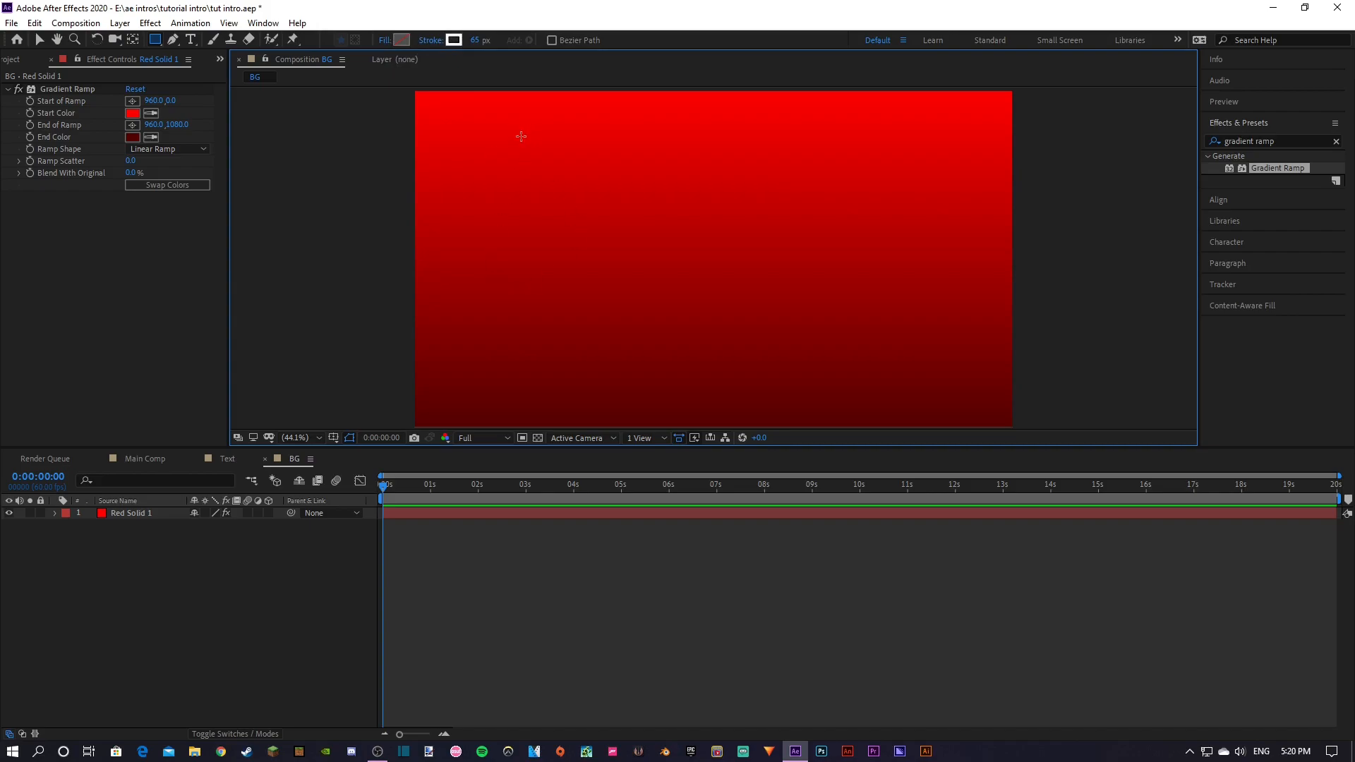
{"action": "mouse_move", "coordinate": [499, 119]}
{"action": "left_mouse_down"}
{"action": "mouse_move", "coordinate": [539, 139]}
{"action": "mouse_move", "coordinate": [797, 415]}
{"action": "left_mouse_up"}
{"action": "left_click_drag", "start_coordinate": [783, 286], "coordinate": [776, 286]}
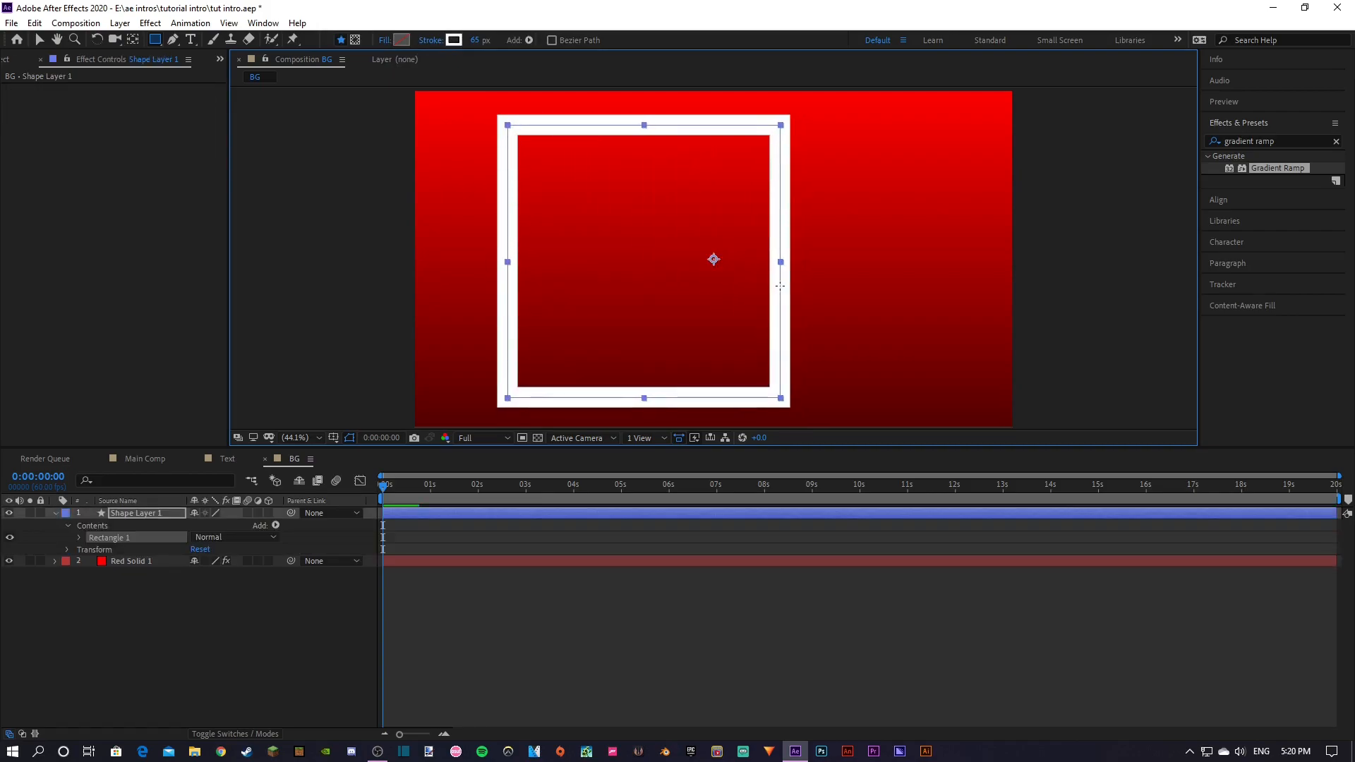
Set the square shape layer's rotation to 45° to turn it into a diamond
{"action": "left_click", "coordinate": [118, 513]}
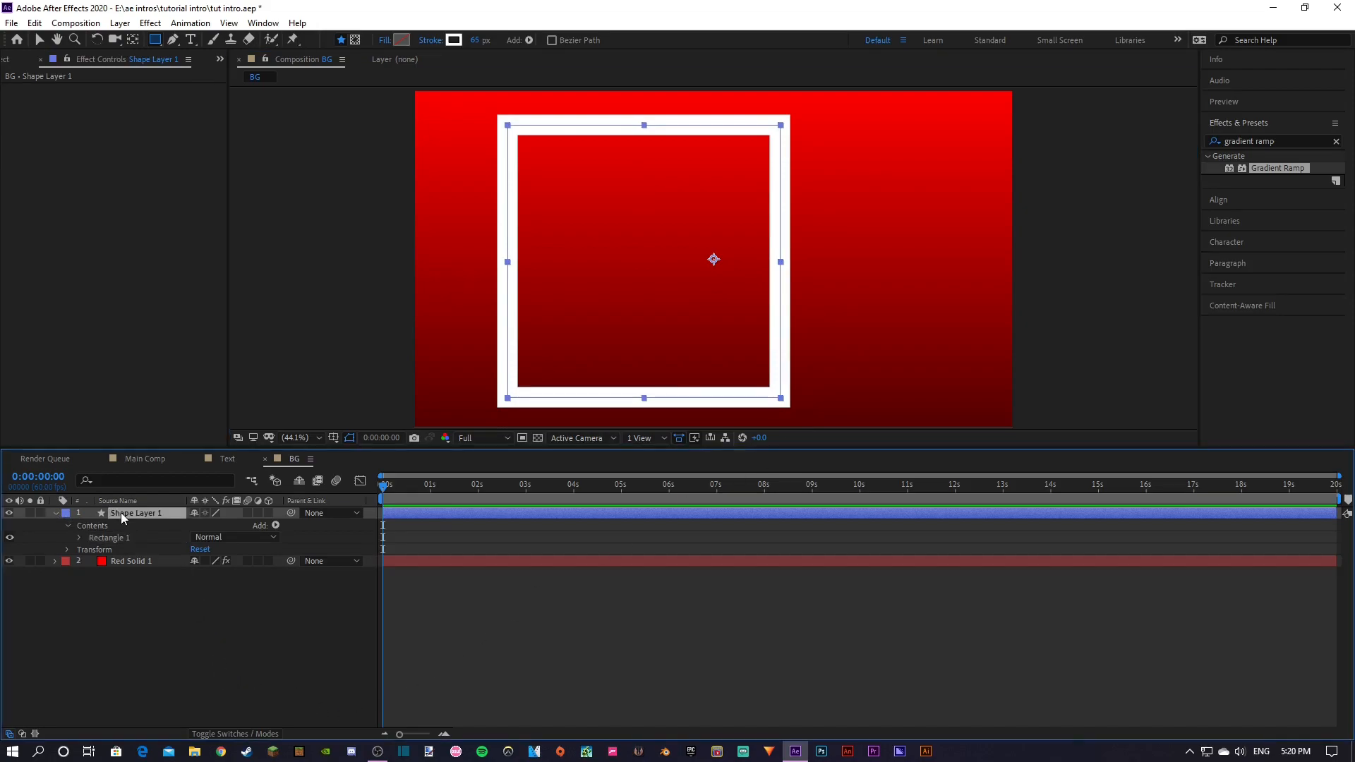
{"action": "key", "text": "r"}
{"action": "left_click", "coordinate": [208, 525]}
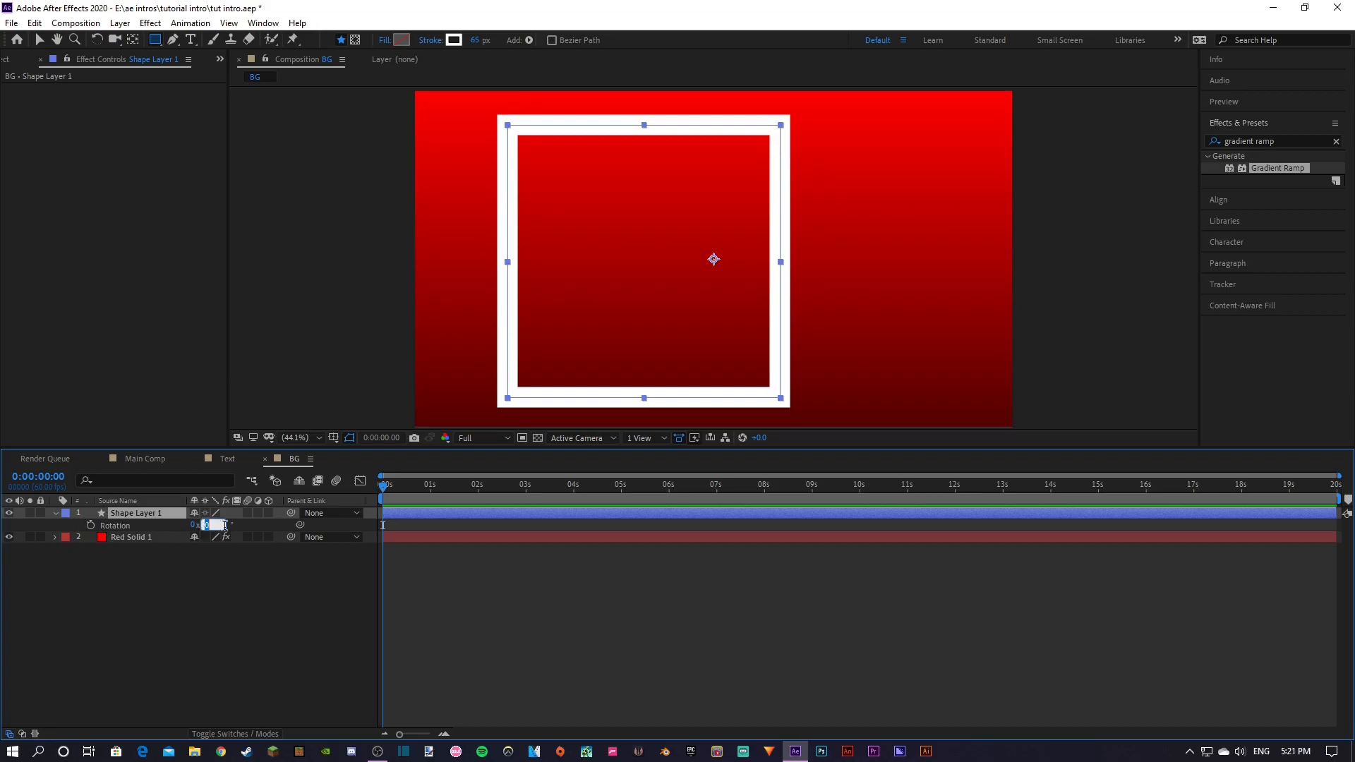
{"action": "type", "text": "45"}
{"action": "key", "text": "Return"}
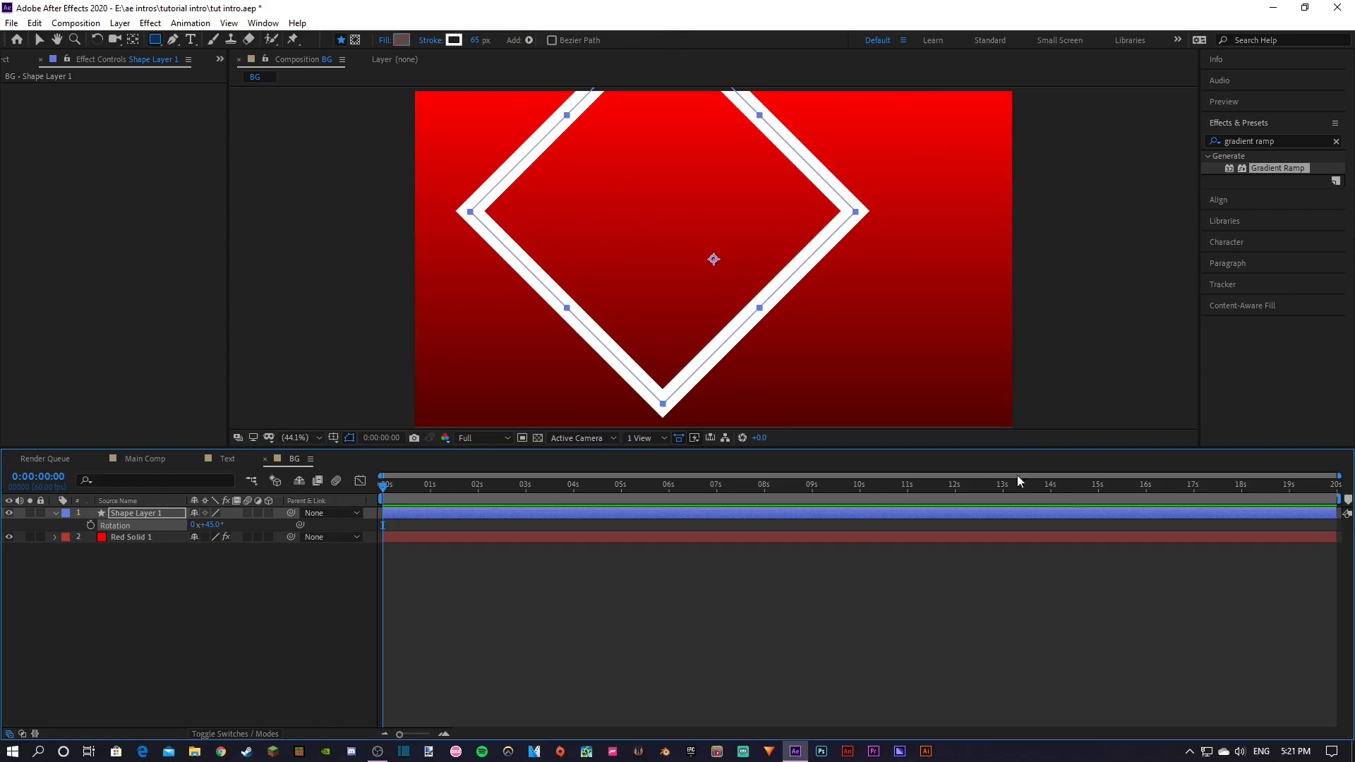
Center the diamond horizontally and vertically in the composition
{"action": "left_click", "coordinate": [1221, 201]}
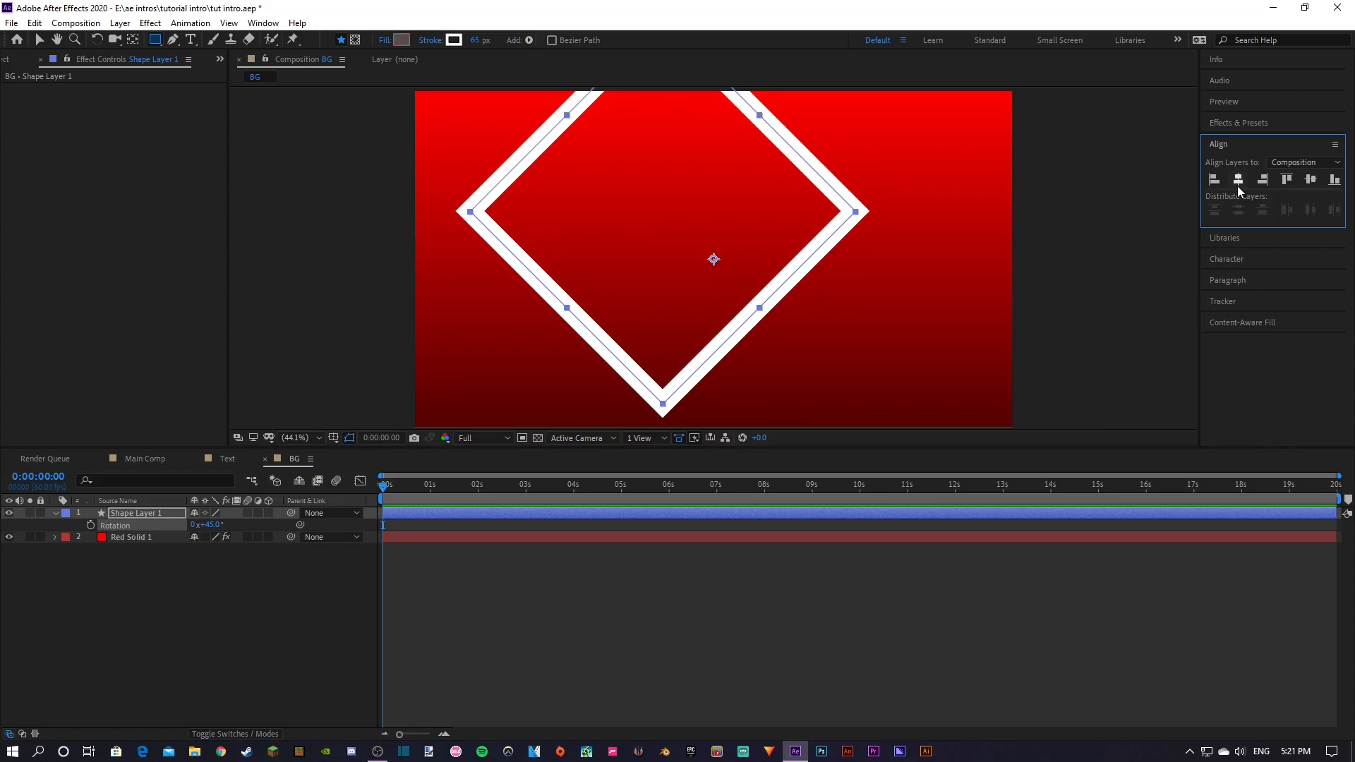
{"action": "left_click", "coordinate": [1239, 183]}
{"action": "left_click", "coordinate": [1311, 181]}
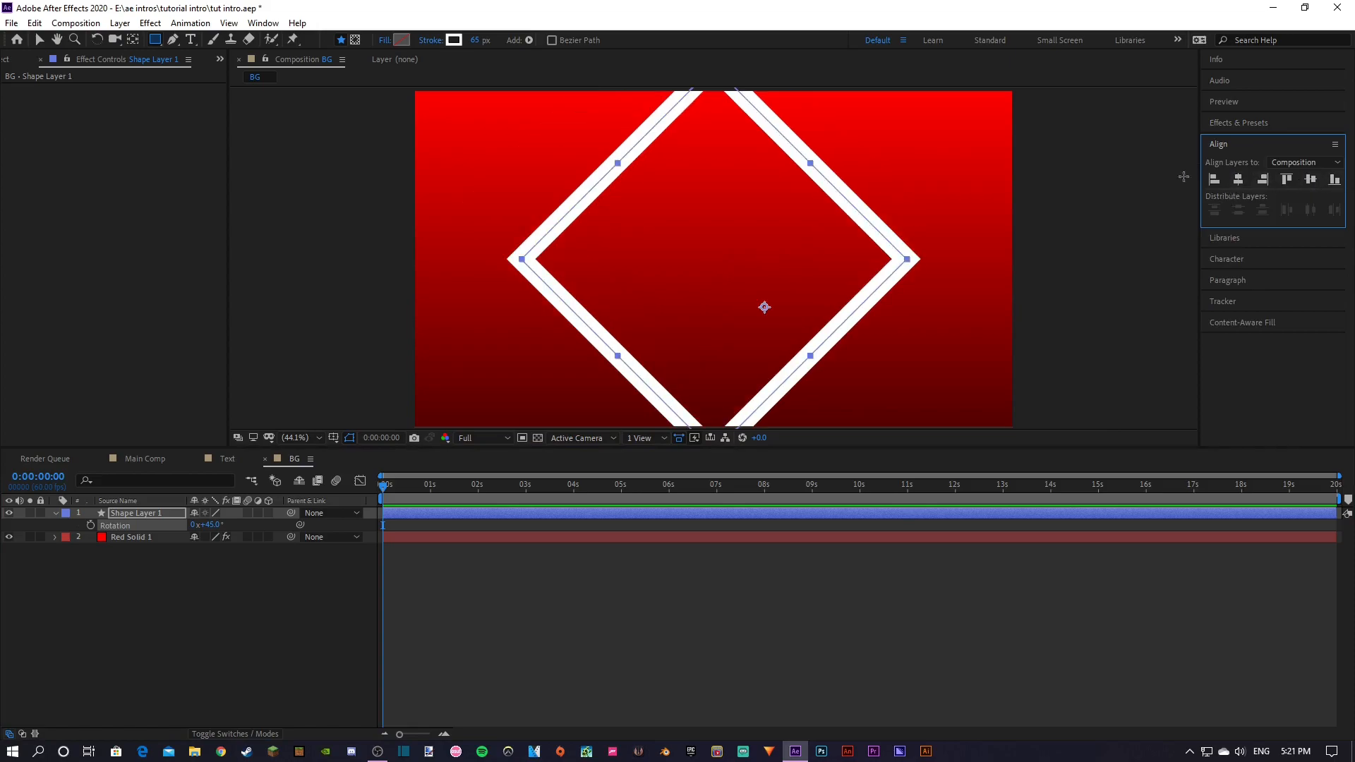
Move the shape layer's anchor point to the center of the diamond
{"action": "left_click", "coordinate": [214, 712]}
{"action": "key", "text": "comma"}
{"action": "key", "text": "comma"}
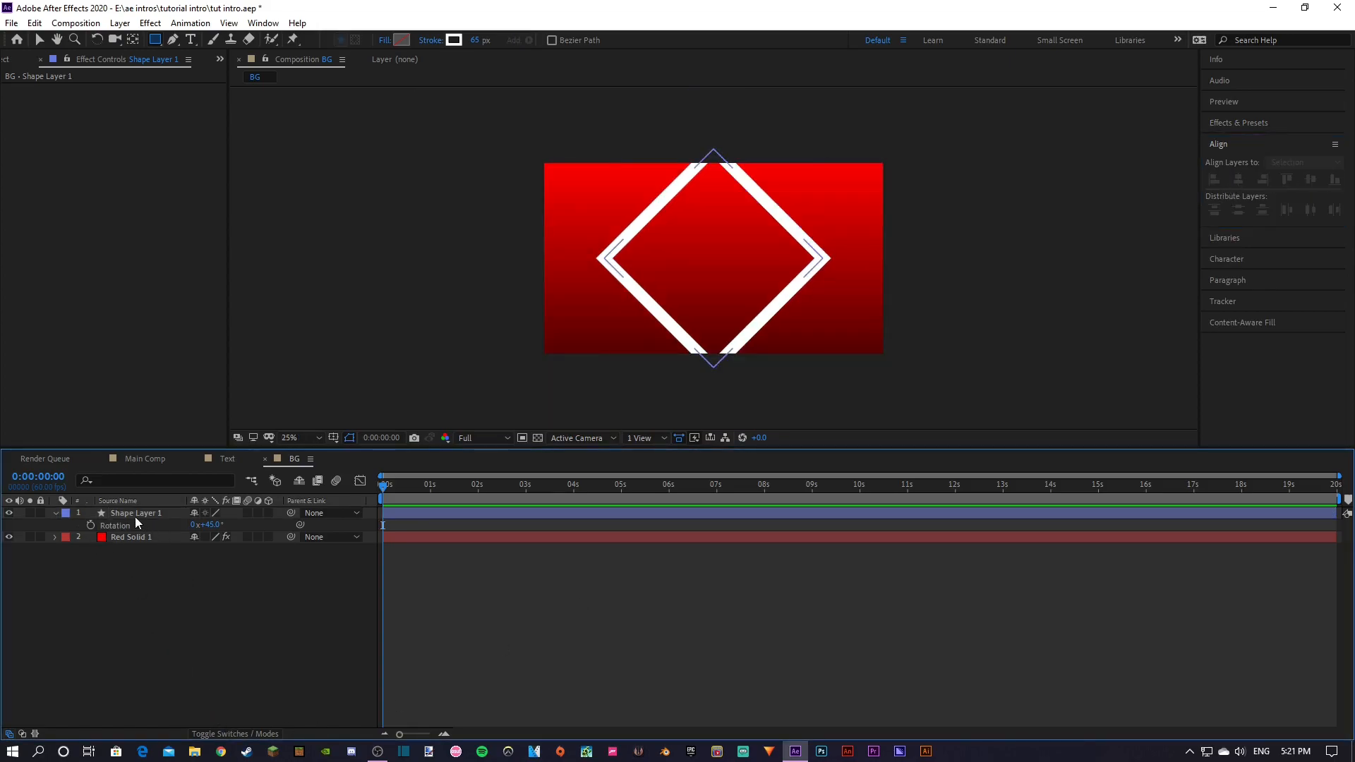
{"action": "left_click", "coordinate": [132, 515]}
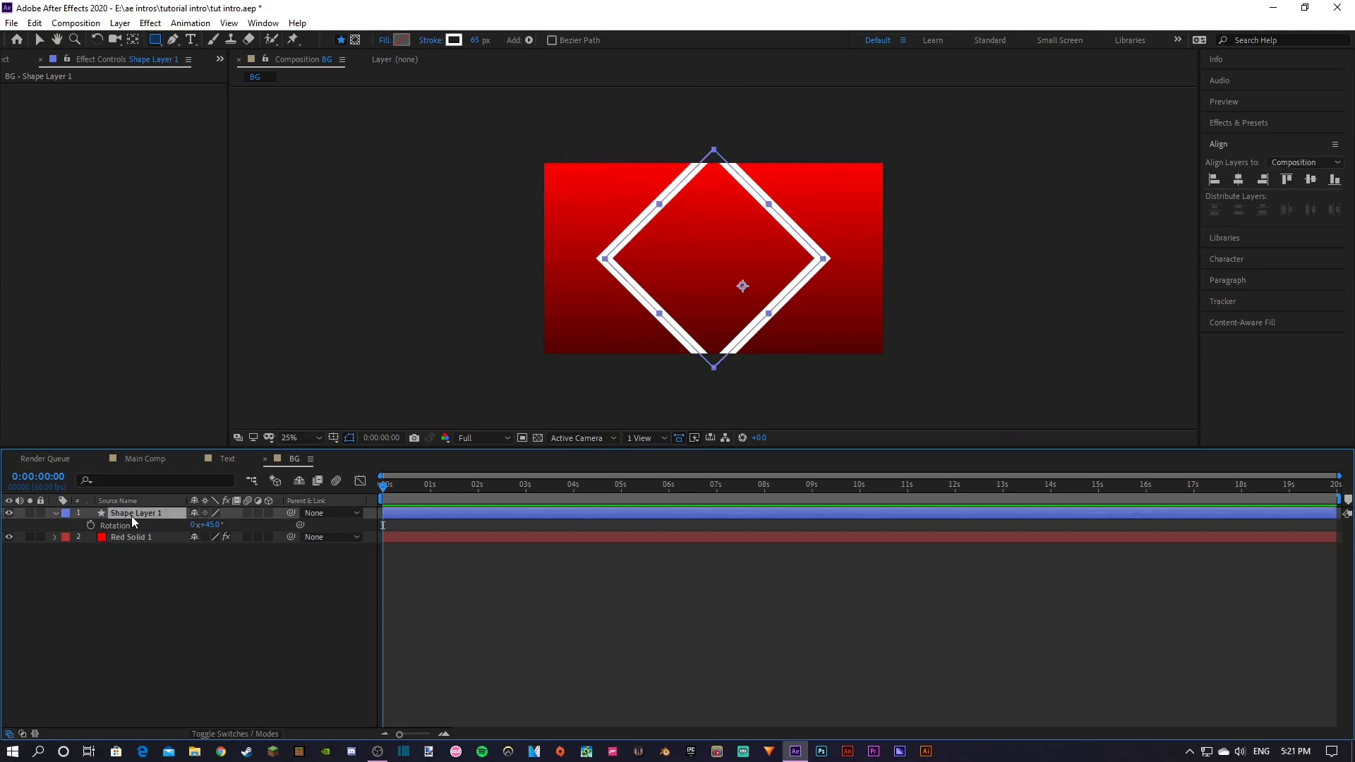
{"action": "left_click", "coordinate": [134, 41]}
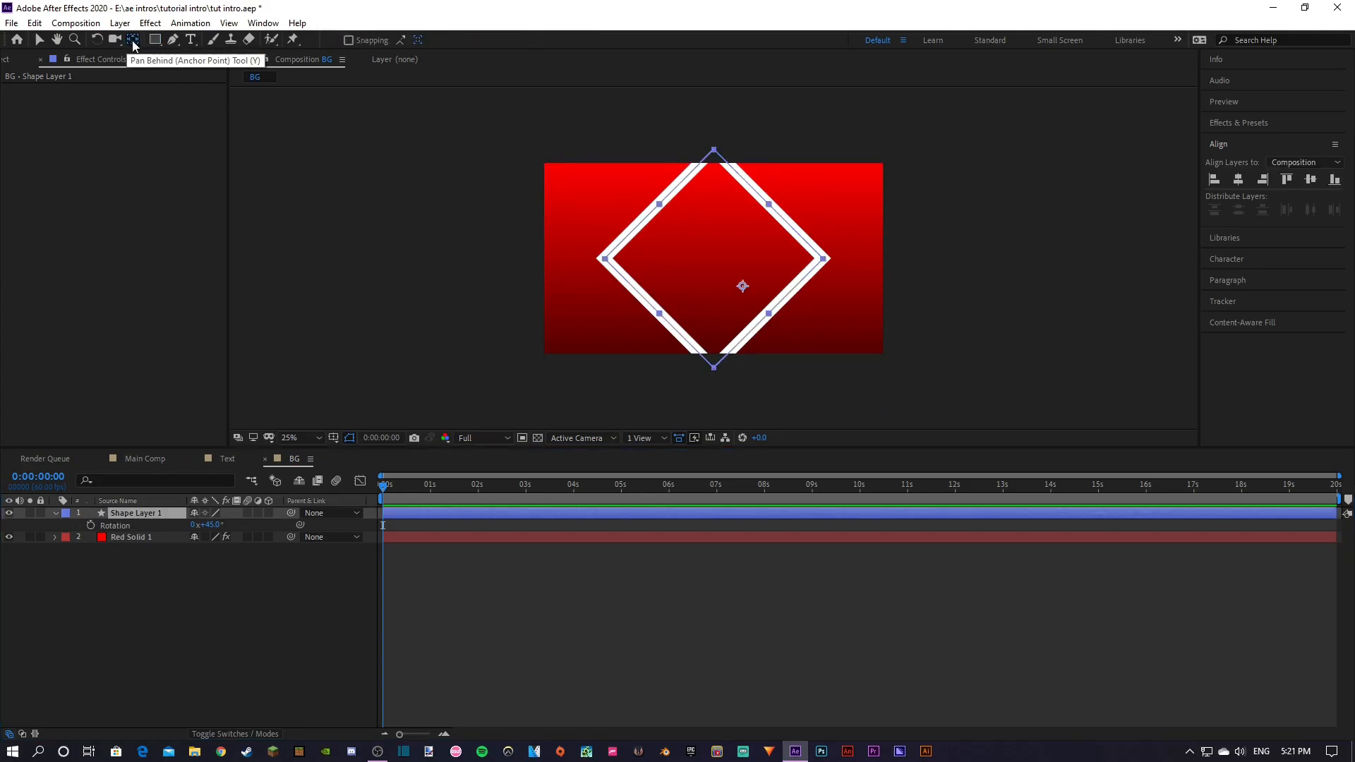
{"action": "left_click_drag", "start_coordinate": [741, 290], "coordinate": [713, 261]}
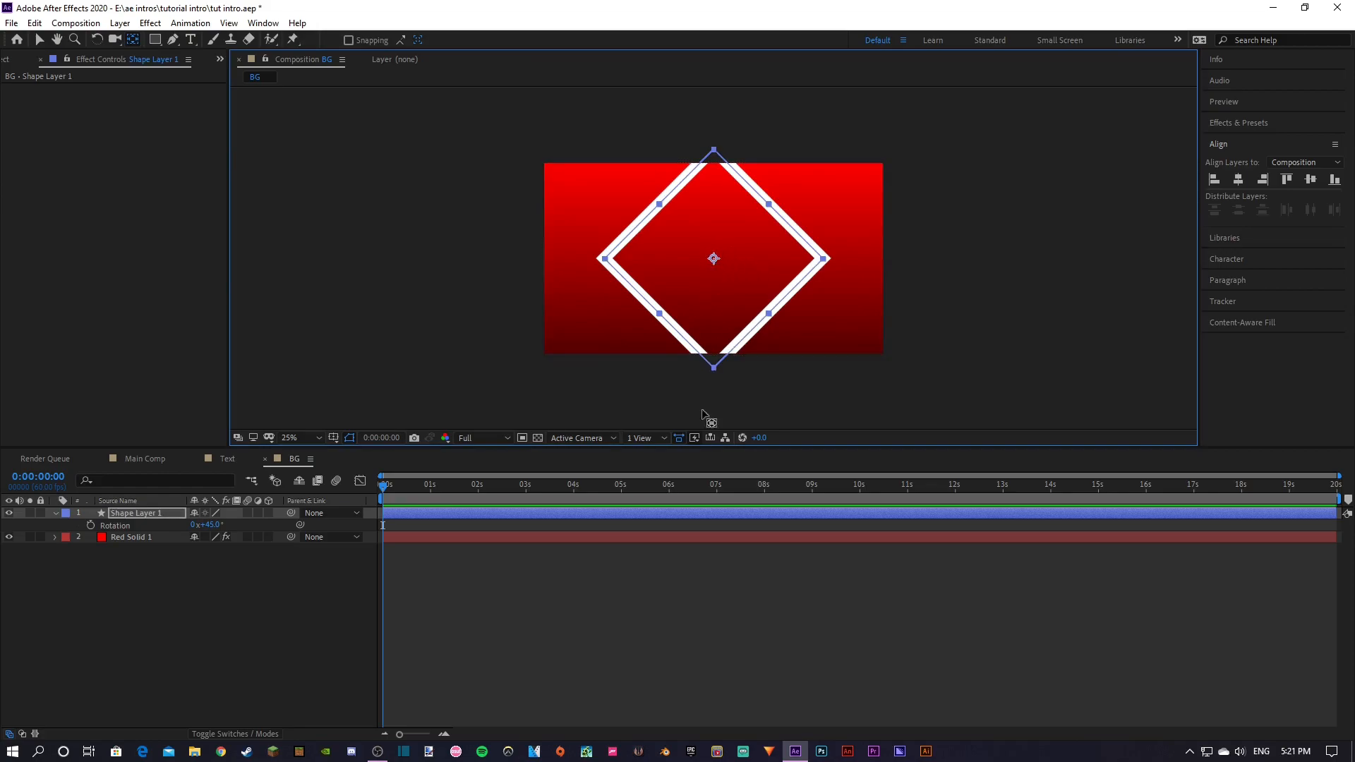
Move the diamond straight up until its center sits just above the composition's upper edge
{"action": "left_click", "coordinate": [145, 513]}
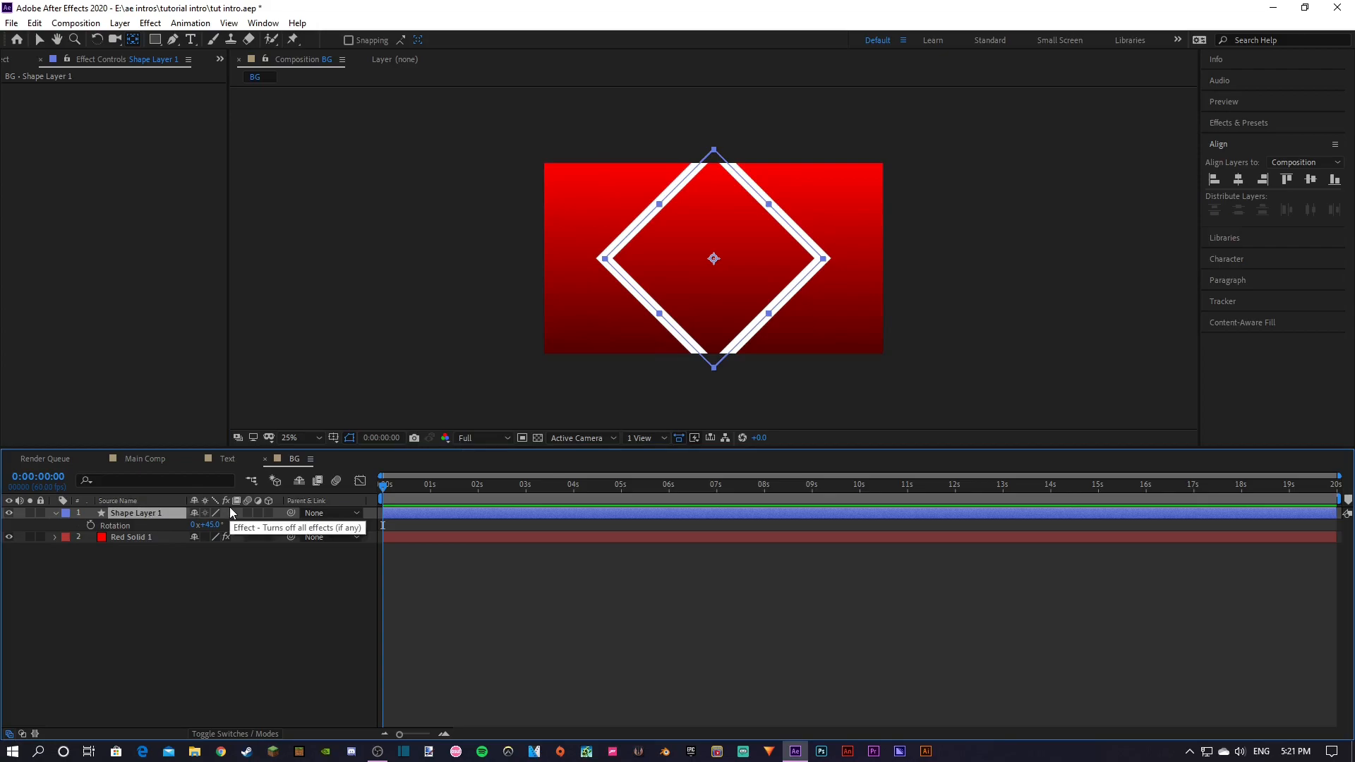
{"action": "key", "text": "shift+Up"}
{"action": "key", "text": "shift+Up"}
{"action": "key", "text": "shift+Up"}
{"action": "key", "text": "shift+Up"}
{"action": "key", "text": "shift+Up"}
{"action": "key", "text": "shift+Up"}
{"action": "key", "text": "shift+Up"}
{"action": "key", "text": "shift+Up"}
{"action": "key", "text": "shift+Up"}
{"action": "key", "text": "shift+Up"}
{"action": "key", "text": "shift+Up"}
{"action": "key", "text": "shift+Up"}
{"action": "key", "text": "shift+Up"}
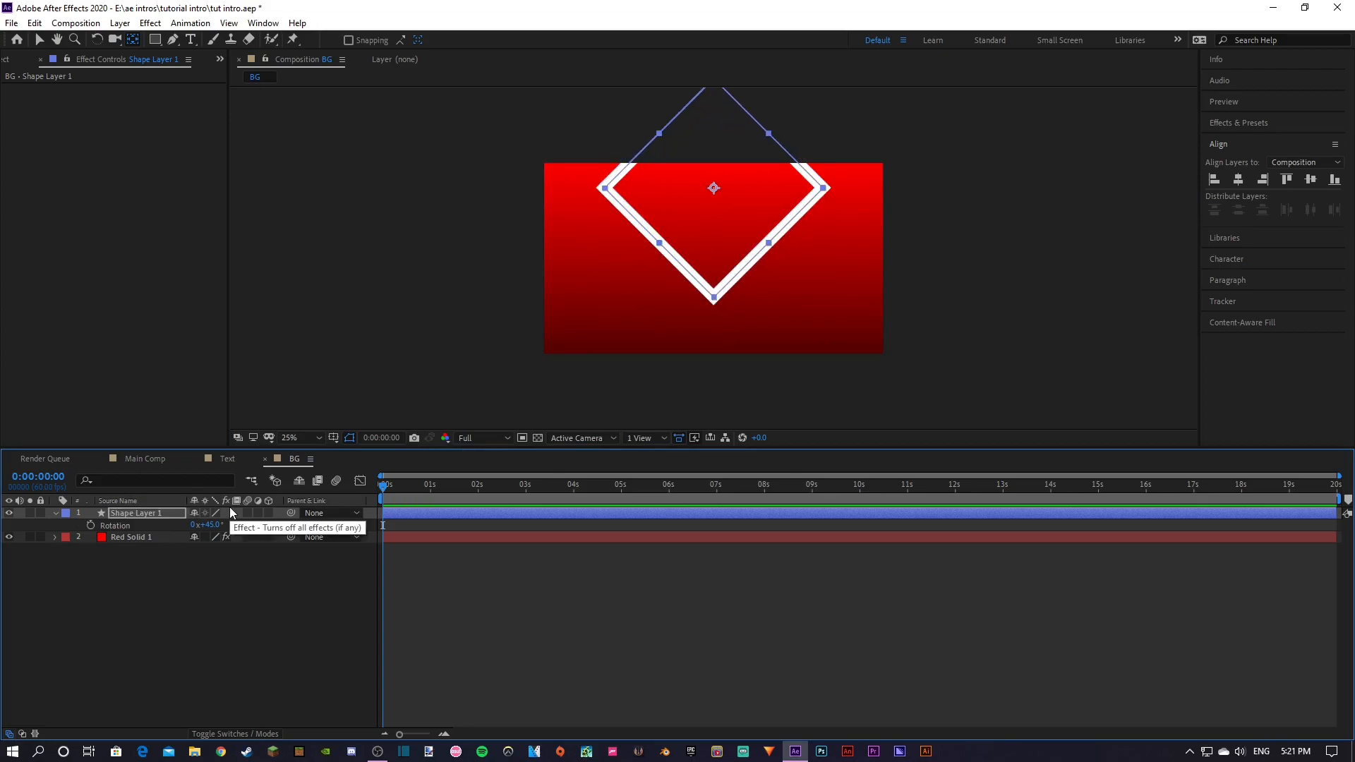
{"action": "key", "text": "shift+Up"}
{"action": "key", "text": "shift+Up"}
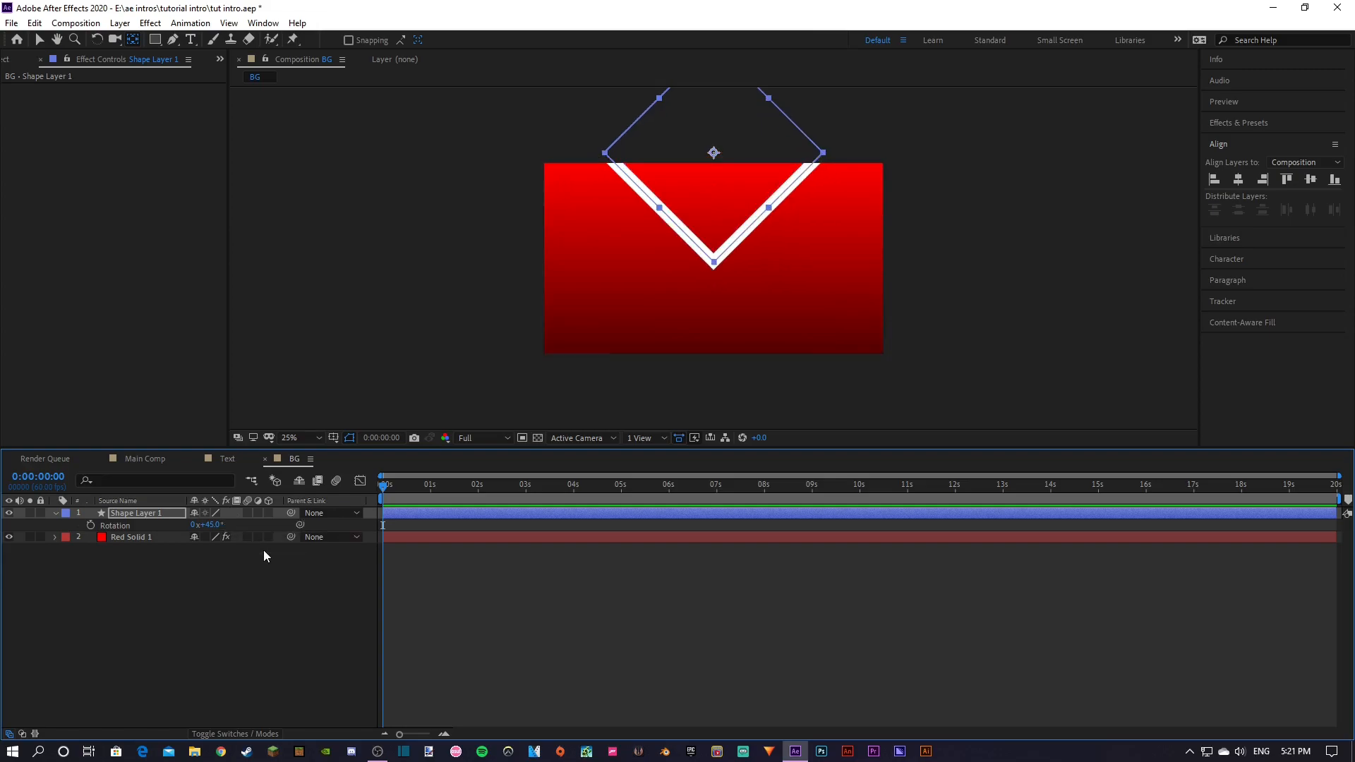
Scale the diamond down to 6% so it is out of frame, and set a scale keyframe at 0 seconds
{"action": "left_click", "coordinate": [160, 515]}
{"action": "key", "text": "s"}
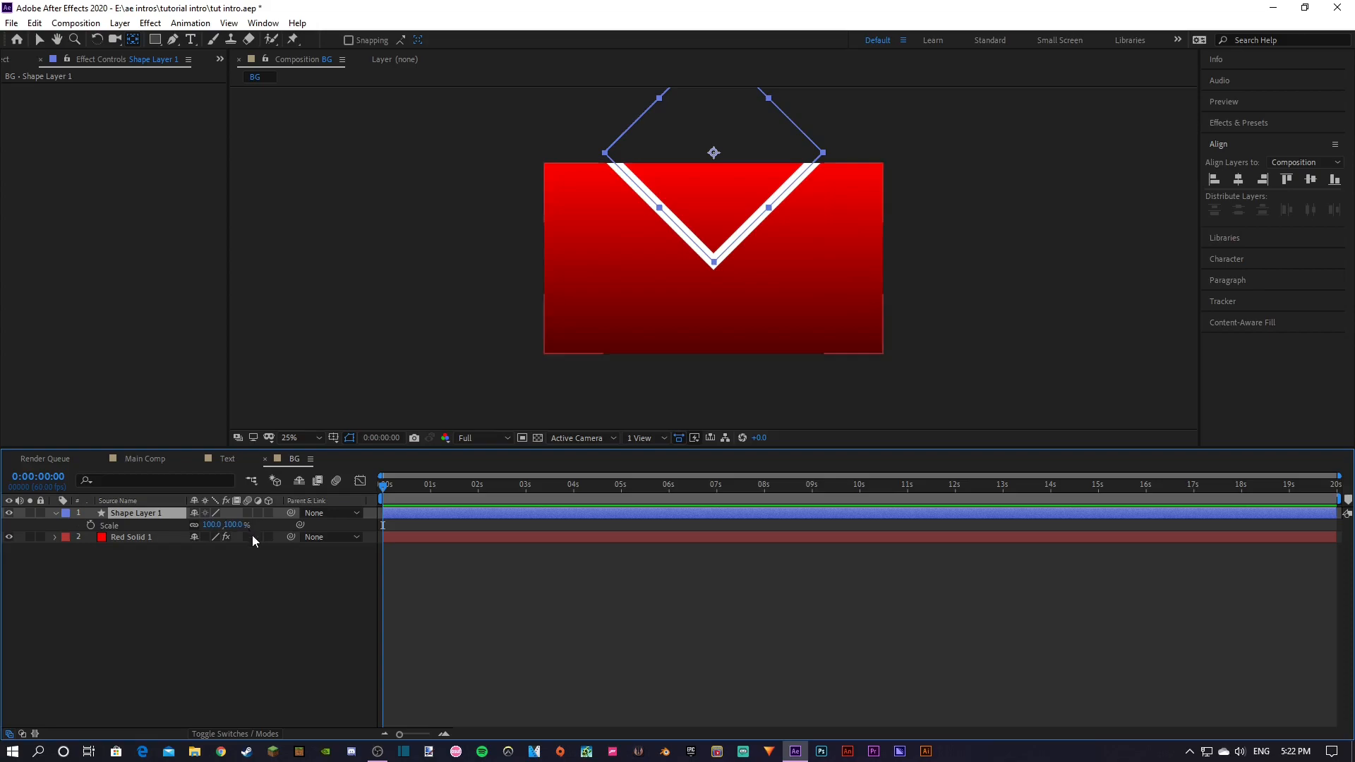
{"action": "left_click_drag", "start_coordinate": [233, 525], "coordinate": [177, 530]}
{"action": "left_click", "coordinate": [541, 587]}
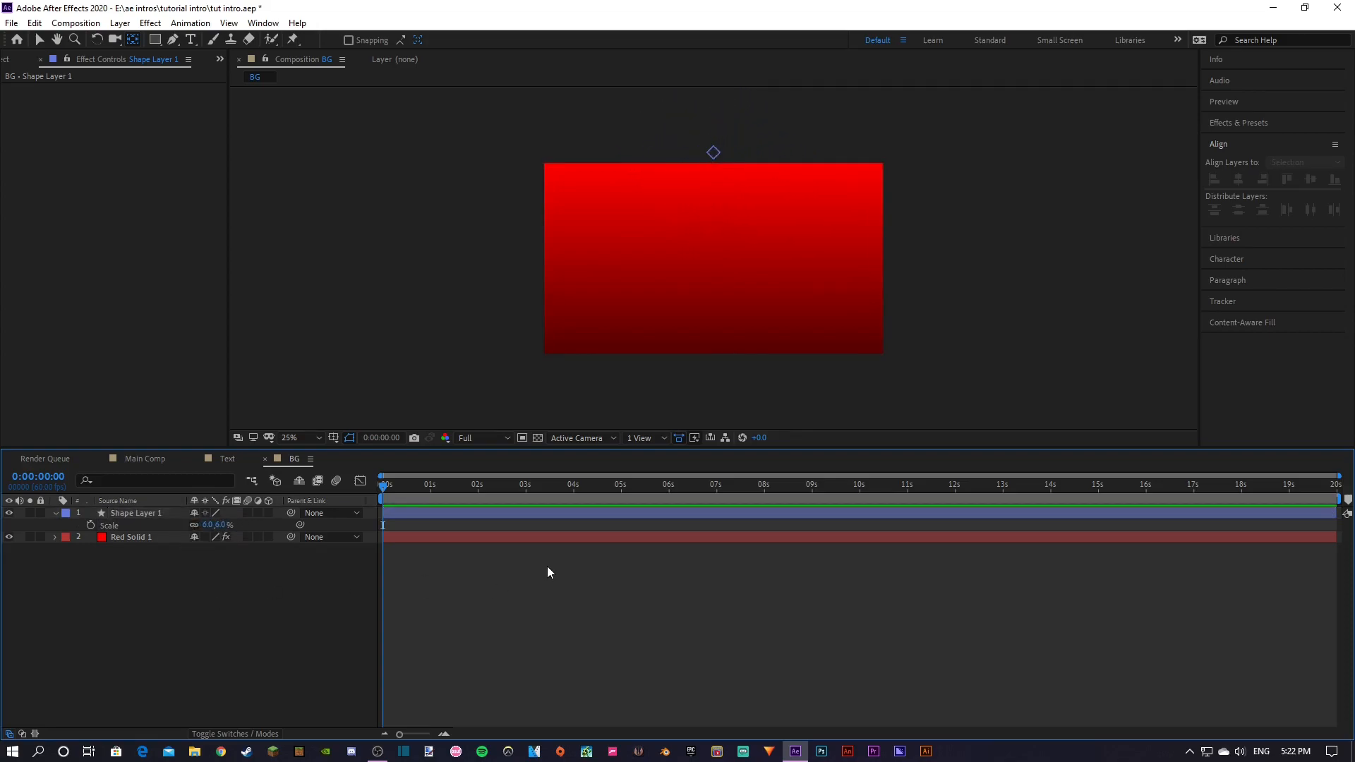
{"action": "left_click", "coordinate": [91, 525]}
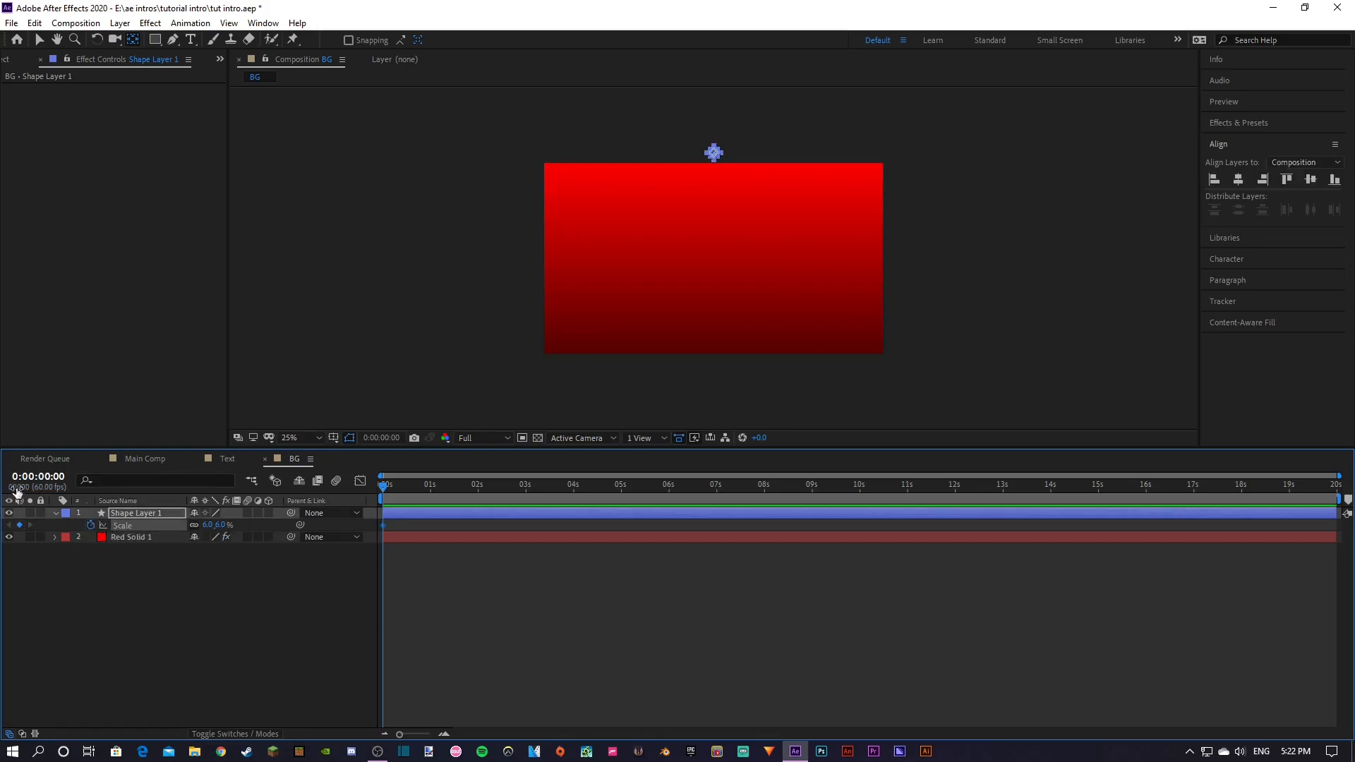
Add a scale keyframe at 1 second that enlarges the diamond beyond the frame, and save the project
{"action": "left_click", "coordinate": [46, 479]}
{"action": "type", "text": "1"}
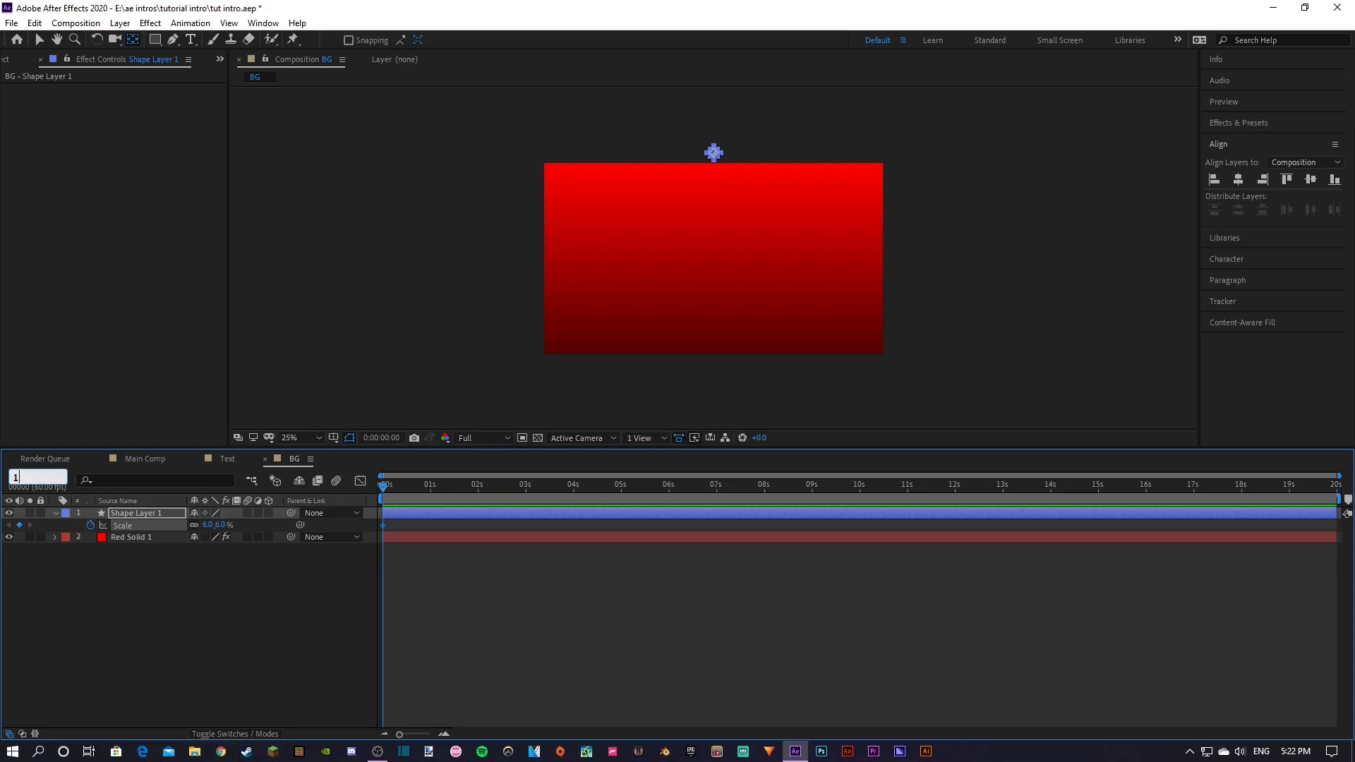
{"action": "type", "text": ":00"}
{"action": "key", "text": "Return"}
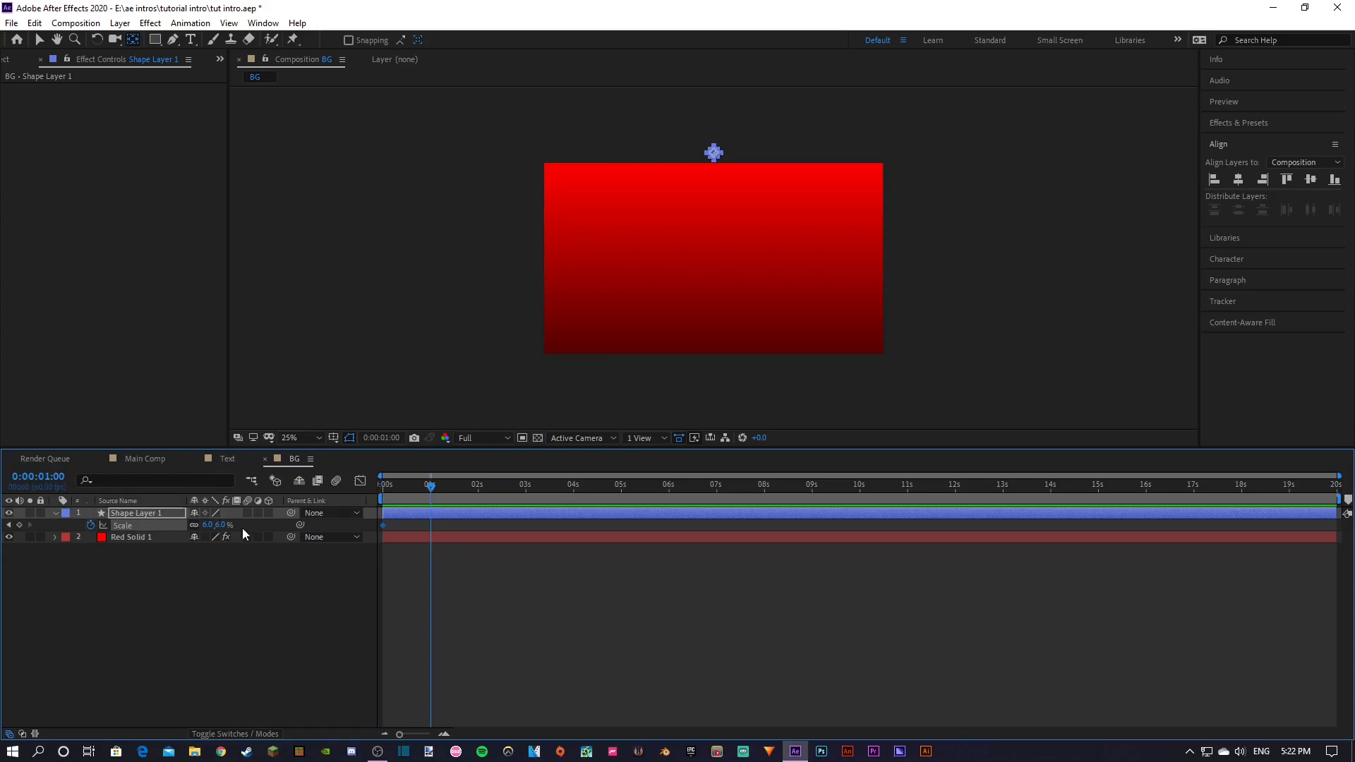
{"action": "left_click_drag", "start_coordinate": [208, 526], "coordinate": [507, 561]}
{"action": "left_click", "coordinate": [276, 629]}
{"action": "key", "text": "u"}
{"action": "key", "text": "ctrl+s"}
Preview the diamond's scale animation from the start of the timeline
{"action": "left_click_drag", "start_coordinate": [421, 485], "coordinate": [360, 481]}
{"action": "key", "text": "space"}
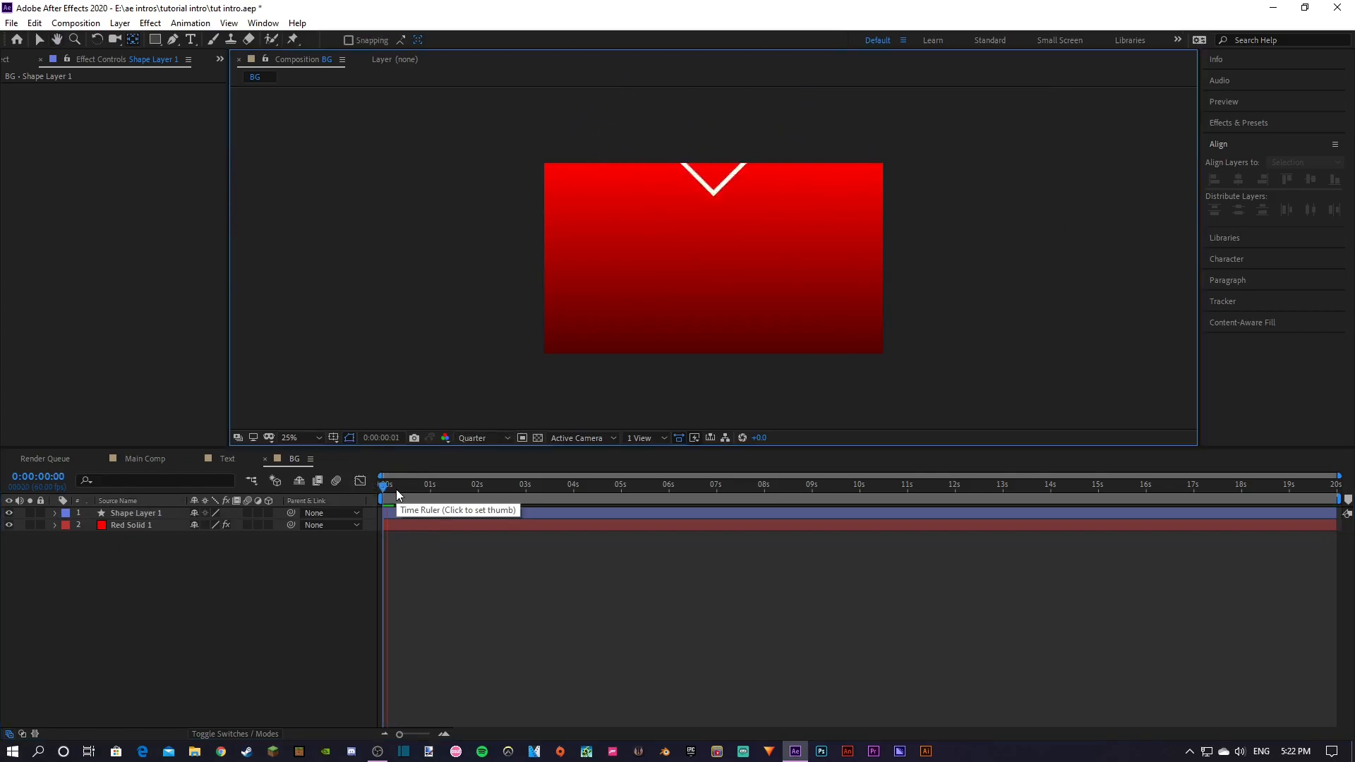
{"action": "left_click", "coordinate": [347, 562]}
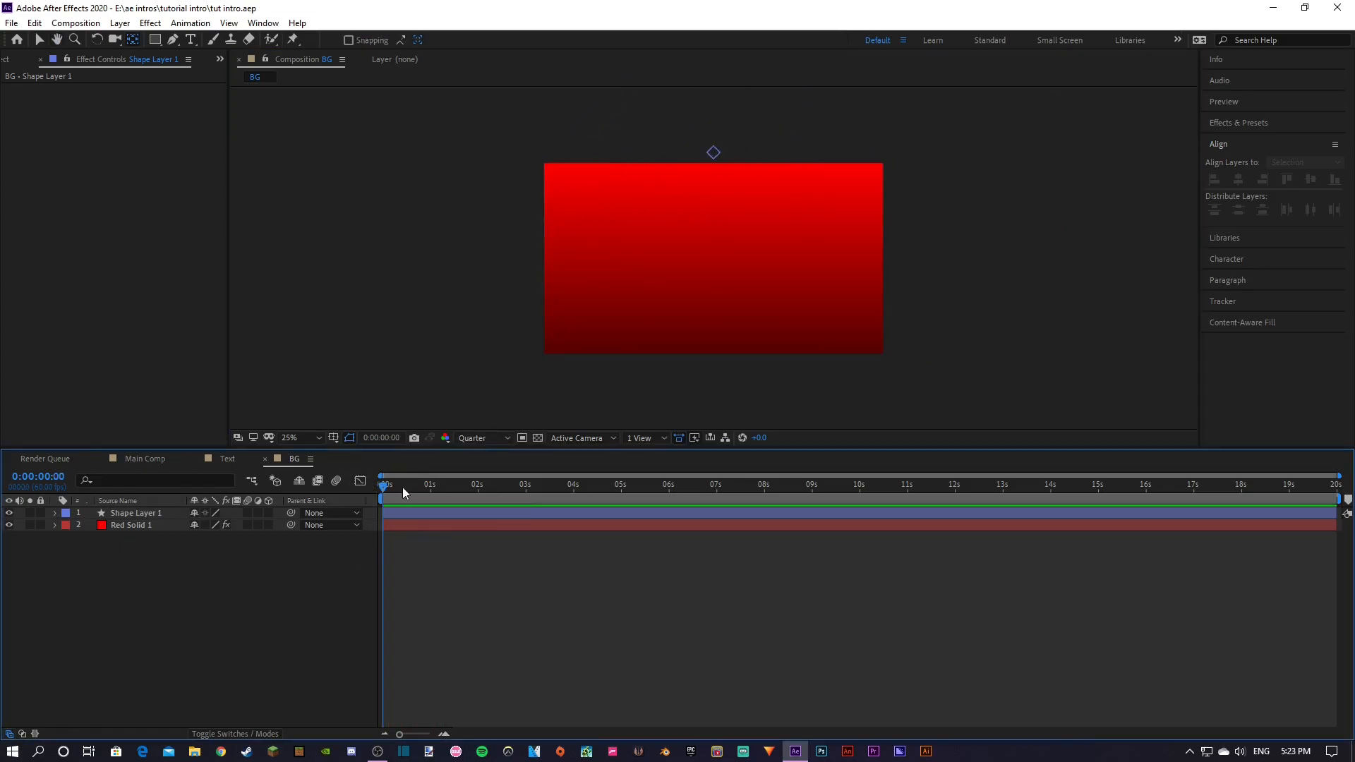
Duplicate the diamond shape layer and apply the Venetian Blinds transition effect to the copy
{"action": "mouse_move", "coordinate": [389, 498]}
{"action": "left_mouse_down"}
{"action": "mouse_move", "coordinate": [419, 495]}
{"action": "mouse_move", "coordinate": [406, 497]}
{"action": "left_mouse_up"}
{"action": "left_click", "coordinate": [143, 513]}
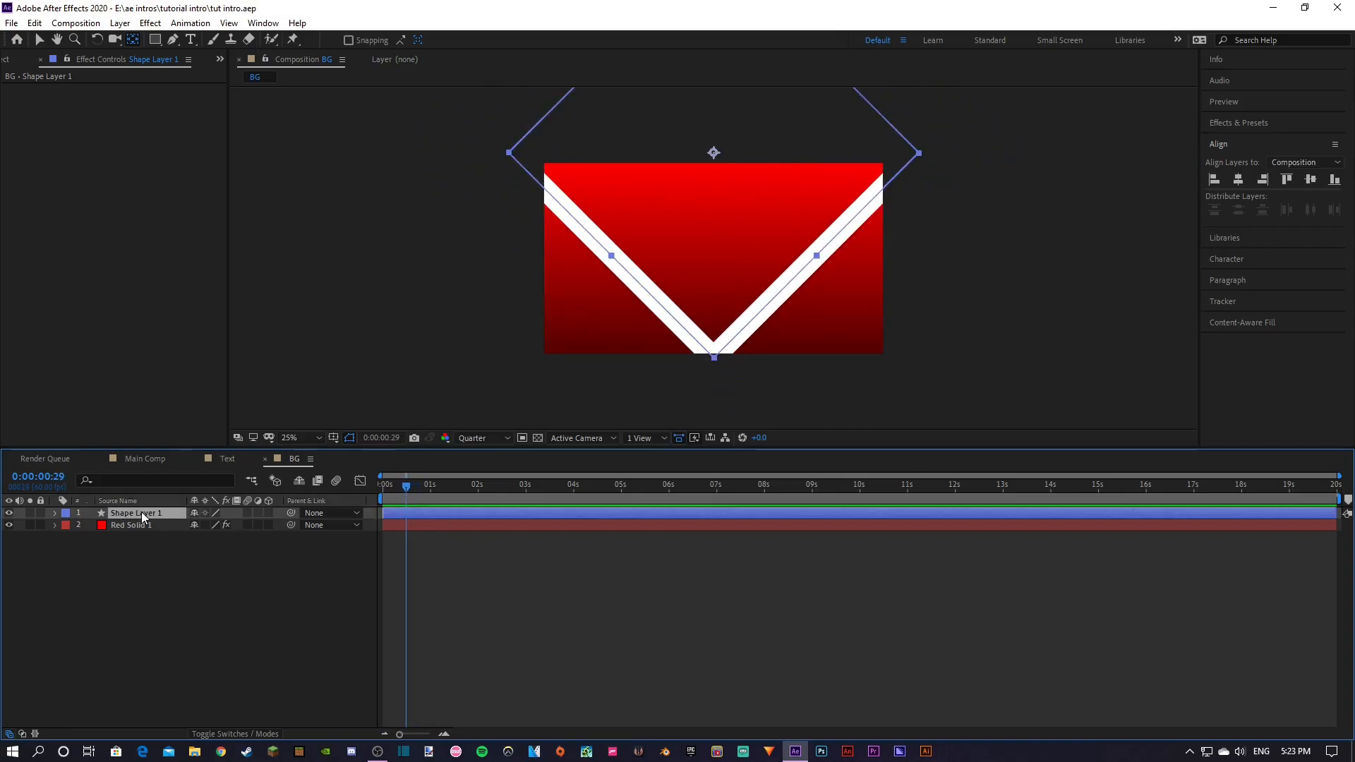
{"action": "key", "text": "ctrl+d"}
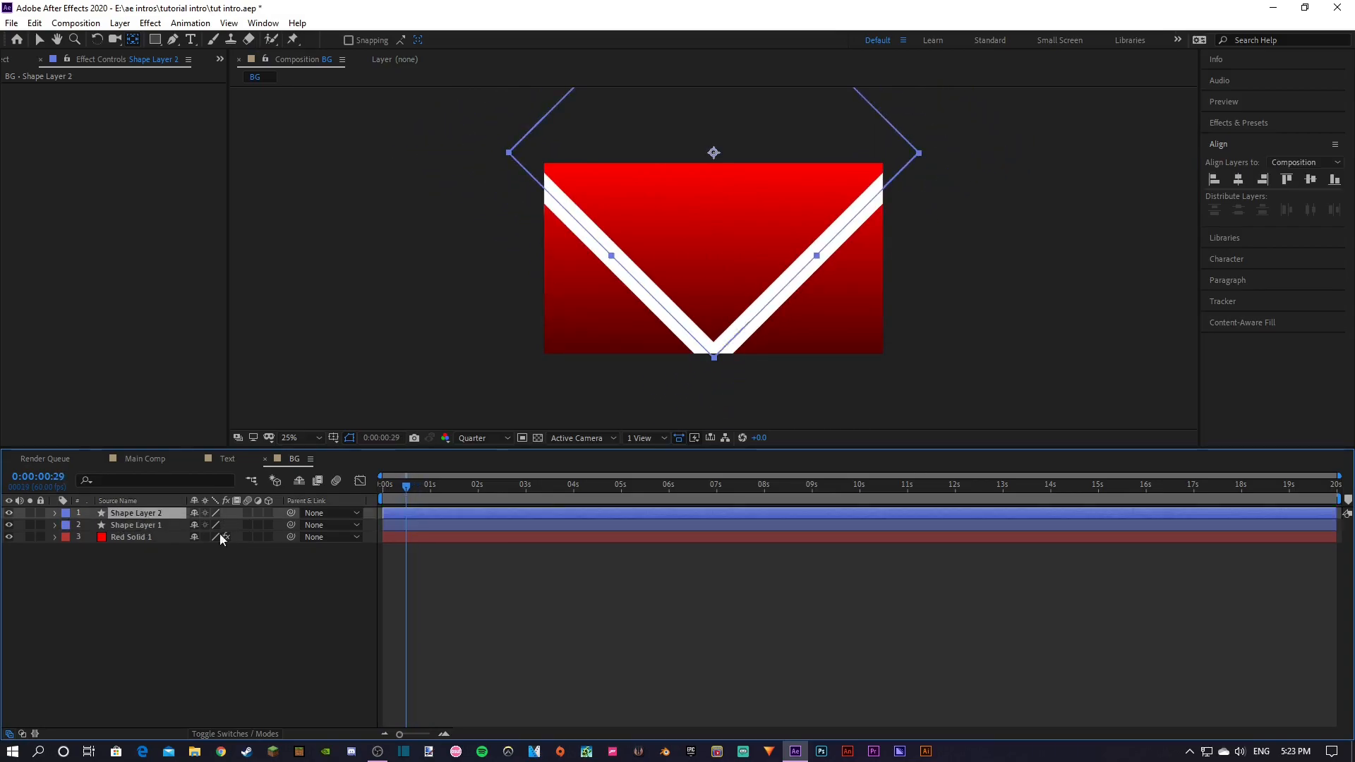
{"action": "left_click", "coordinate": [1241, 123]}
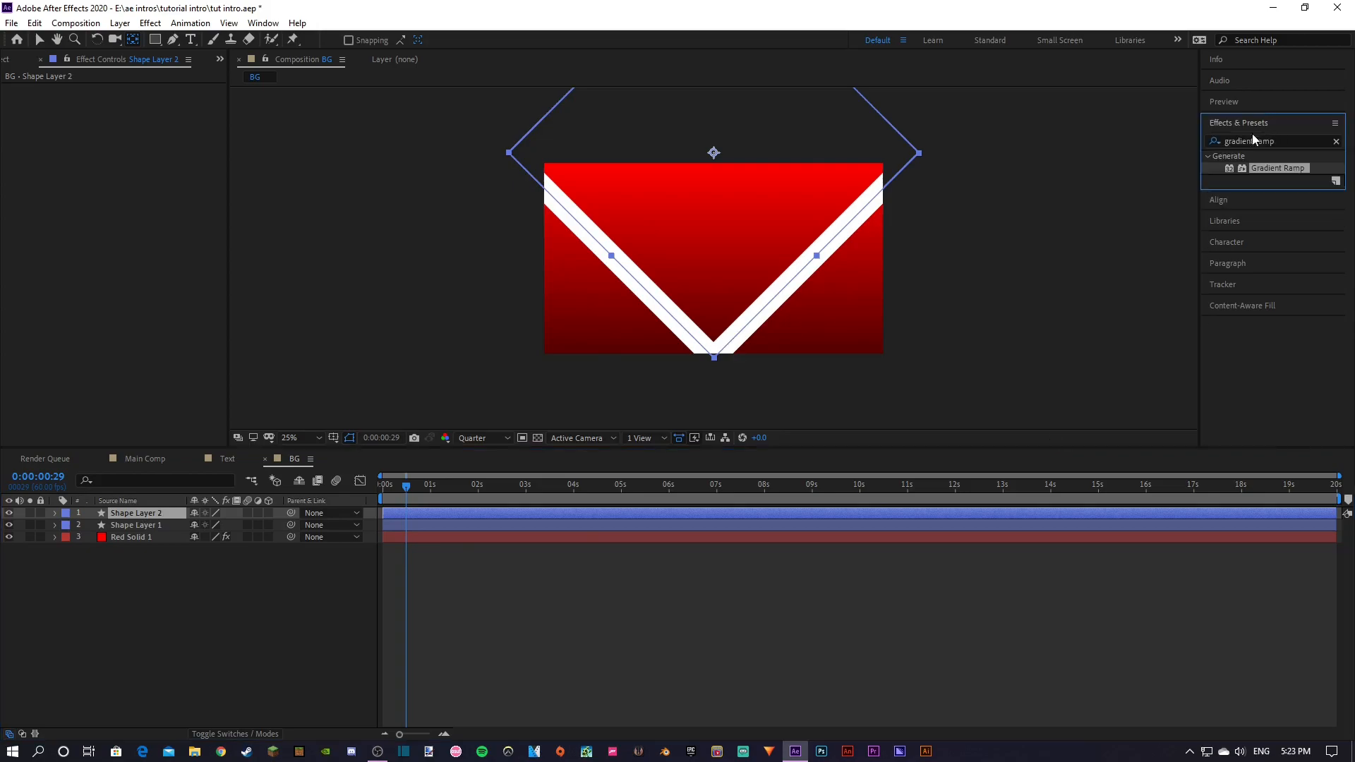
{"action": "left_click", "coordinate": [1298, 140]}
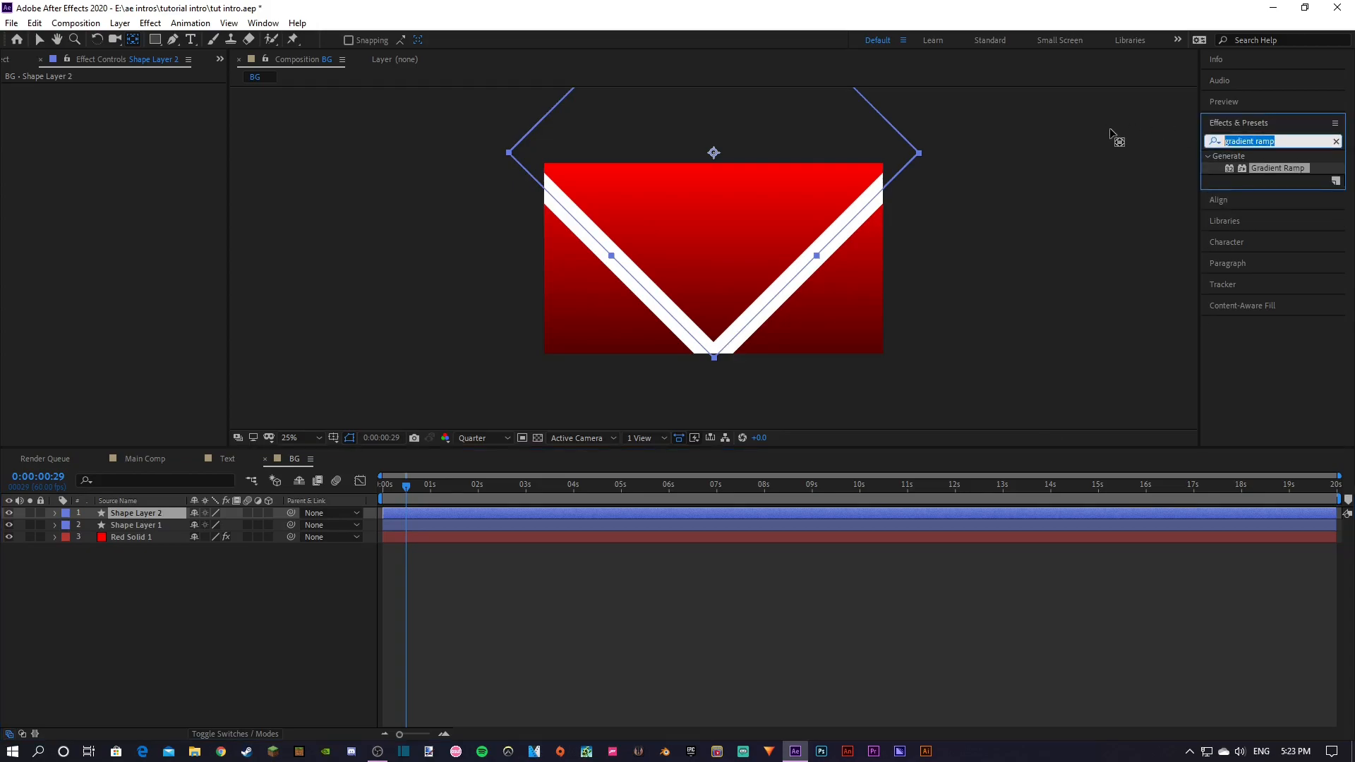
{"action": "type", "text": "blinds"}
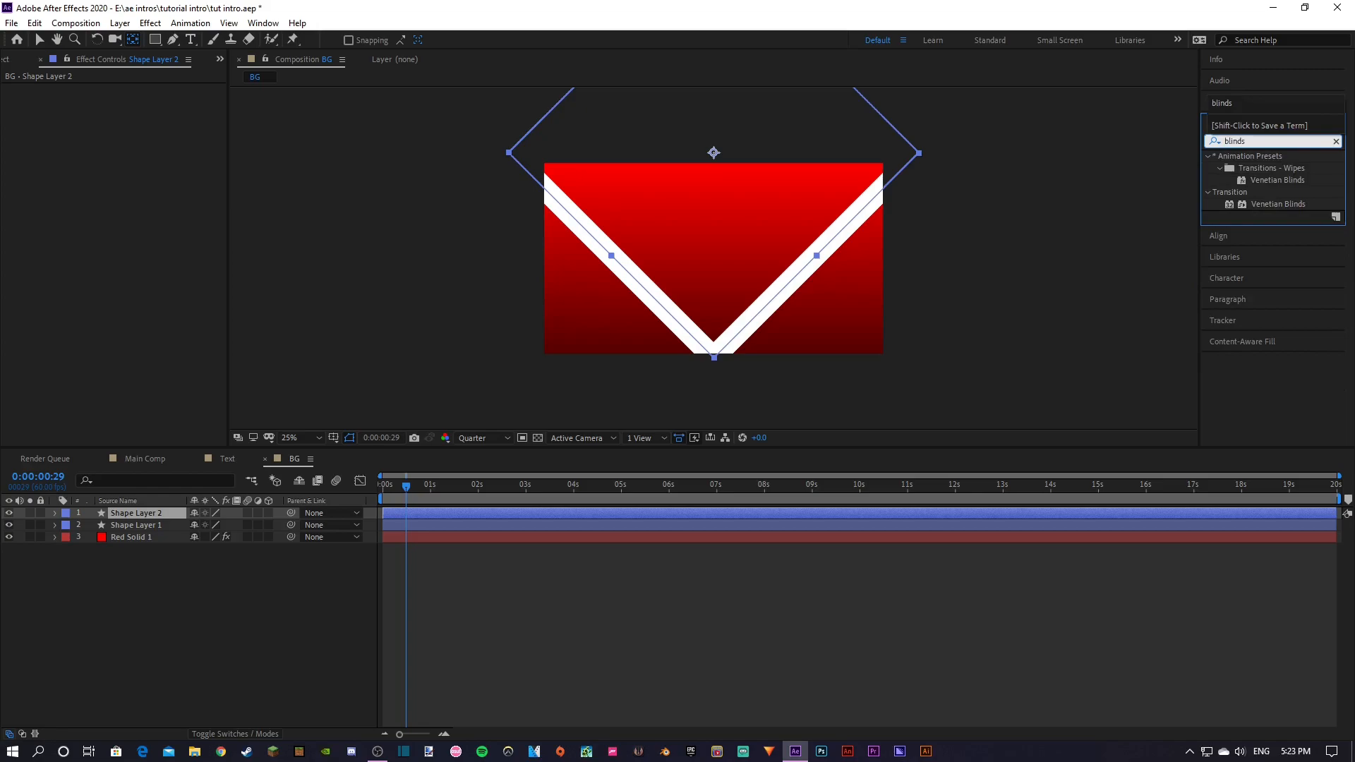
{"action": "double_click", "coordinate": [1287, 205]}
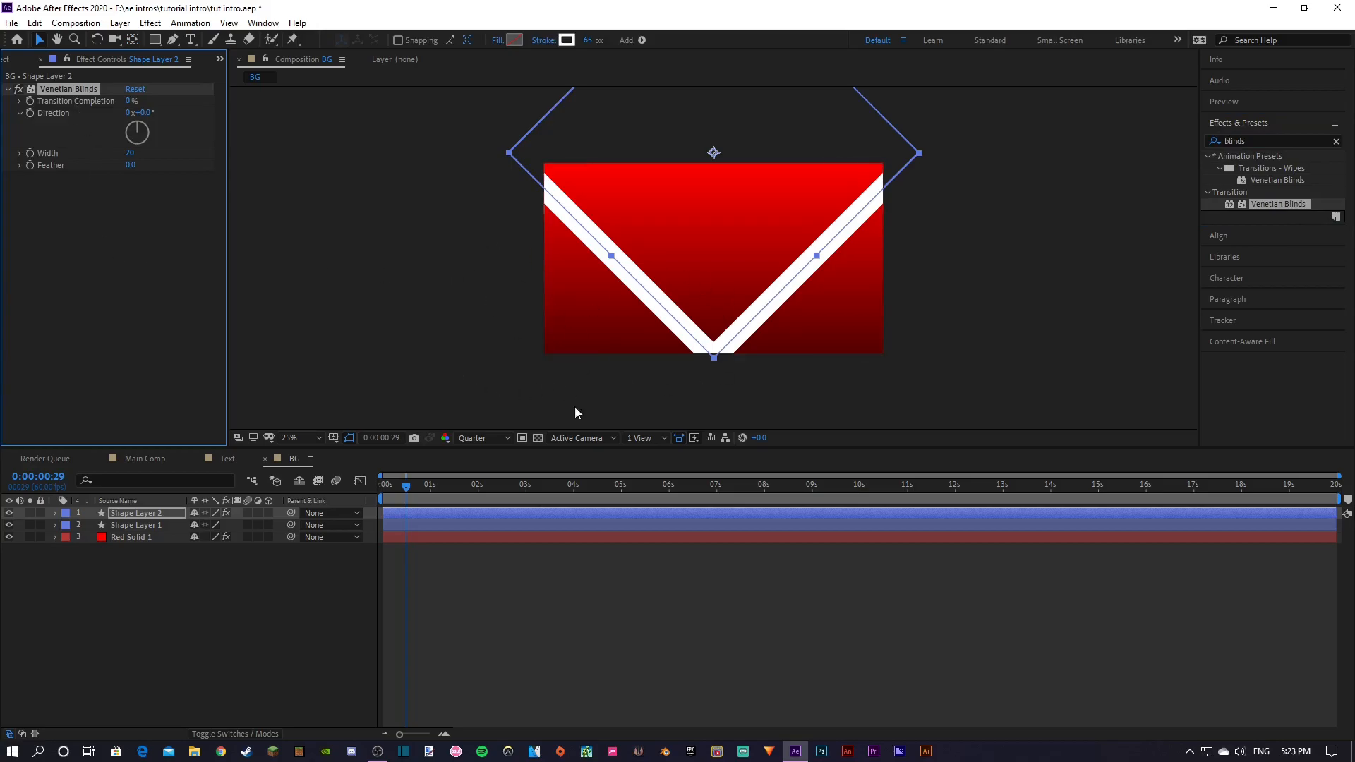
Set the copy's Venetian Blinds transition completion to 50% and its direction to 90 degrees
{"action": "left_click", "coordinate": [150, 104]}
{"action": "type", "text": "50"}
{"action": "key", "text": "Return"}
{"action": "left_click", "coordinate": [143, 113]}
{"action": "type", "text": "90"}
{"action": "key", "text": "Return"}
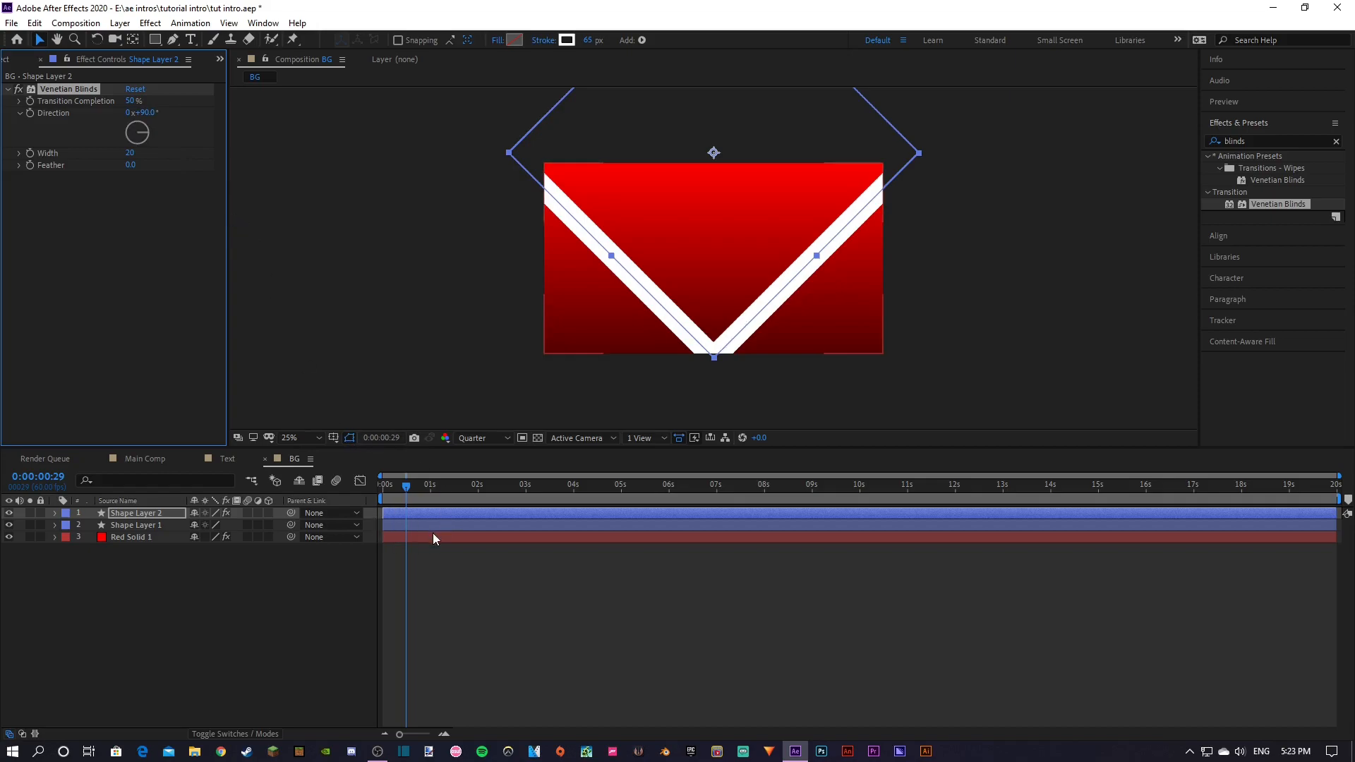
Shift the copied diamond layer so it starts about 23 frames into the timeline
{"action": "left_click_drag", "start_coordinate": [421, 513], "coordinate": [345, 478]}
{"action": "left_click", "coordinate": [400, 493]}
{"action": "left_click", "coordinate": [286, 590]}
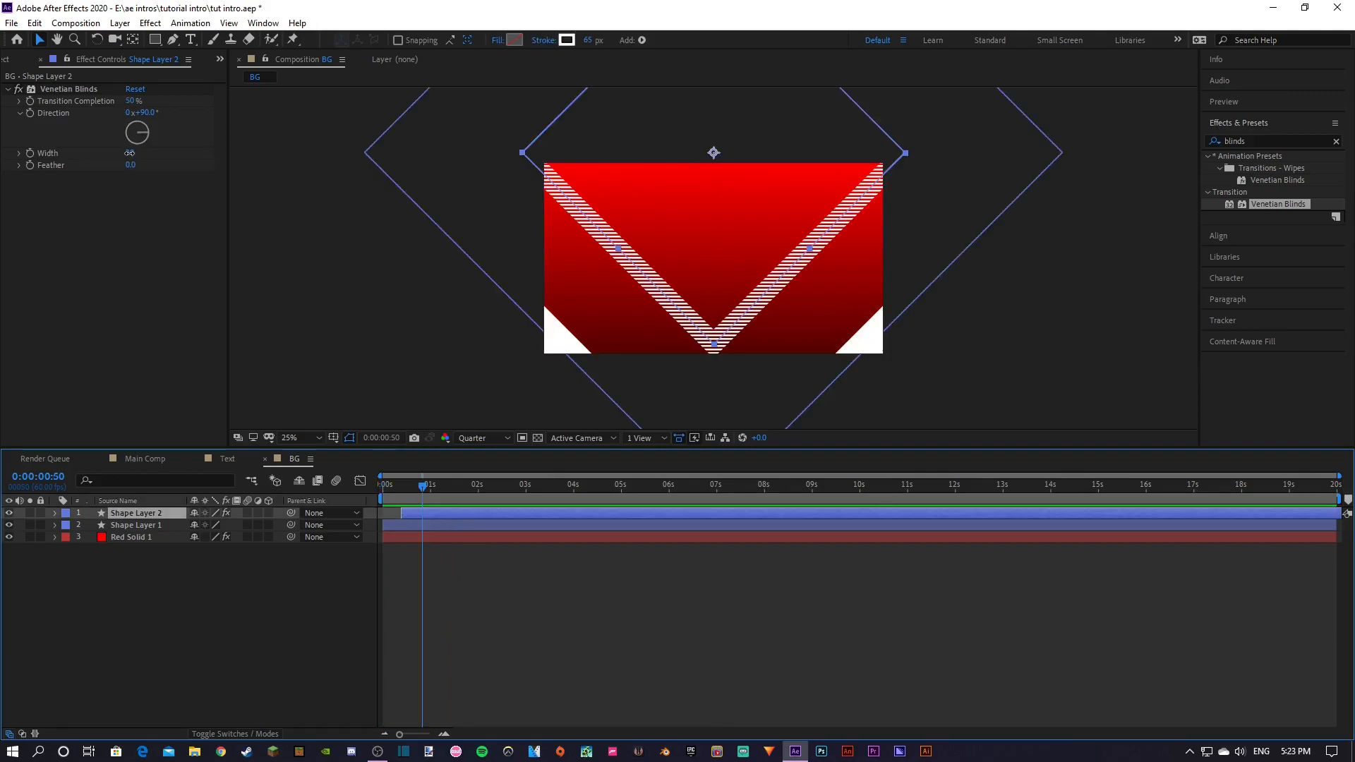
Widen the Venetian Blinds stripes on the copied diamond to a width of 60
{"action": "left_click_drag", "start_coordinate": [130, 152], "coordinate": [159, 154]}
{"action": "left_click", "coordinate": [438, 635]}
{"action": "mouse_move", "coordinate": [424, 482]}
{"action": "left_mouse_down"}
{"action": "mouse_move", "coordinate": [396, 474]}
{"action": "mouse_move", "coordinate": [422, 481]}
{"action": "left_mouse_up"}
Change the striped diamond's stroke color to red FF0000 and preview the animation from the start
{"action": "left_click", "coordinate": [148, 513]}
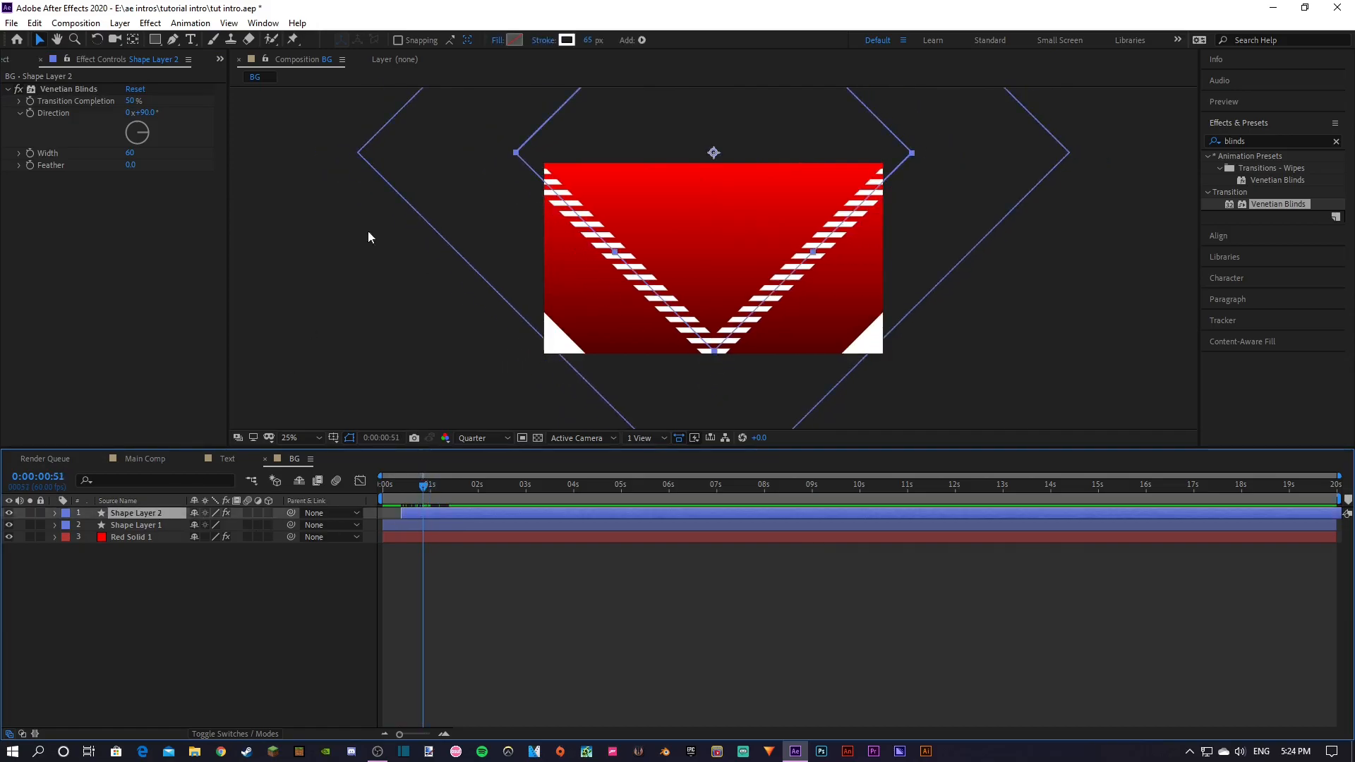
{"action": "left_click", "coordinate": [567, 40]}
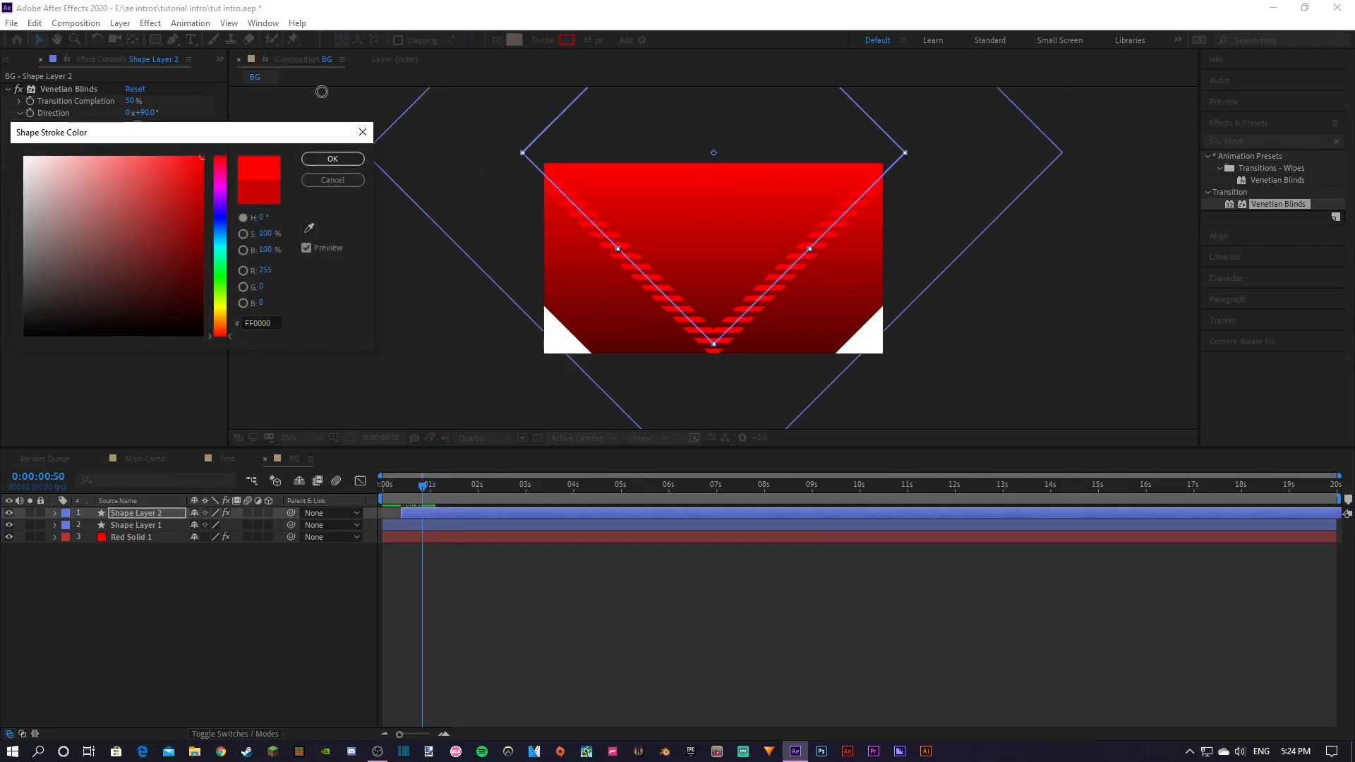
{"action": "left_click", "coordinate": [339, 157]}
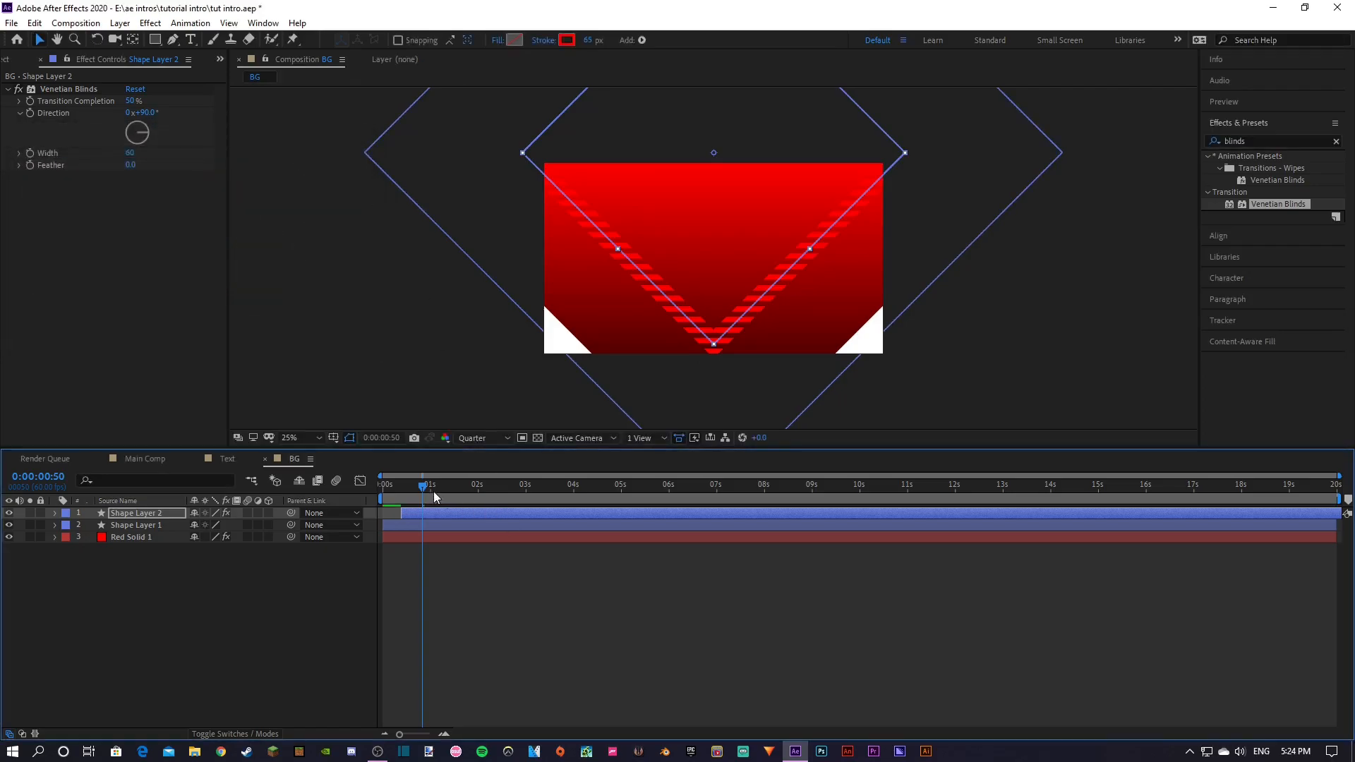
{"action": "key", "text": "Home"}
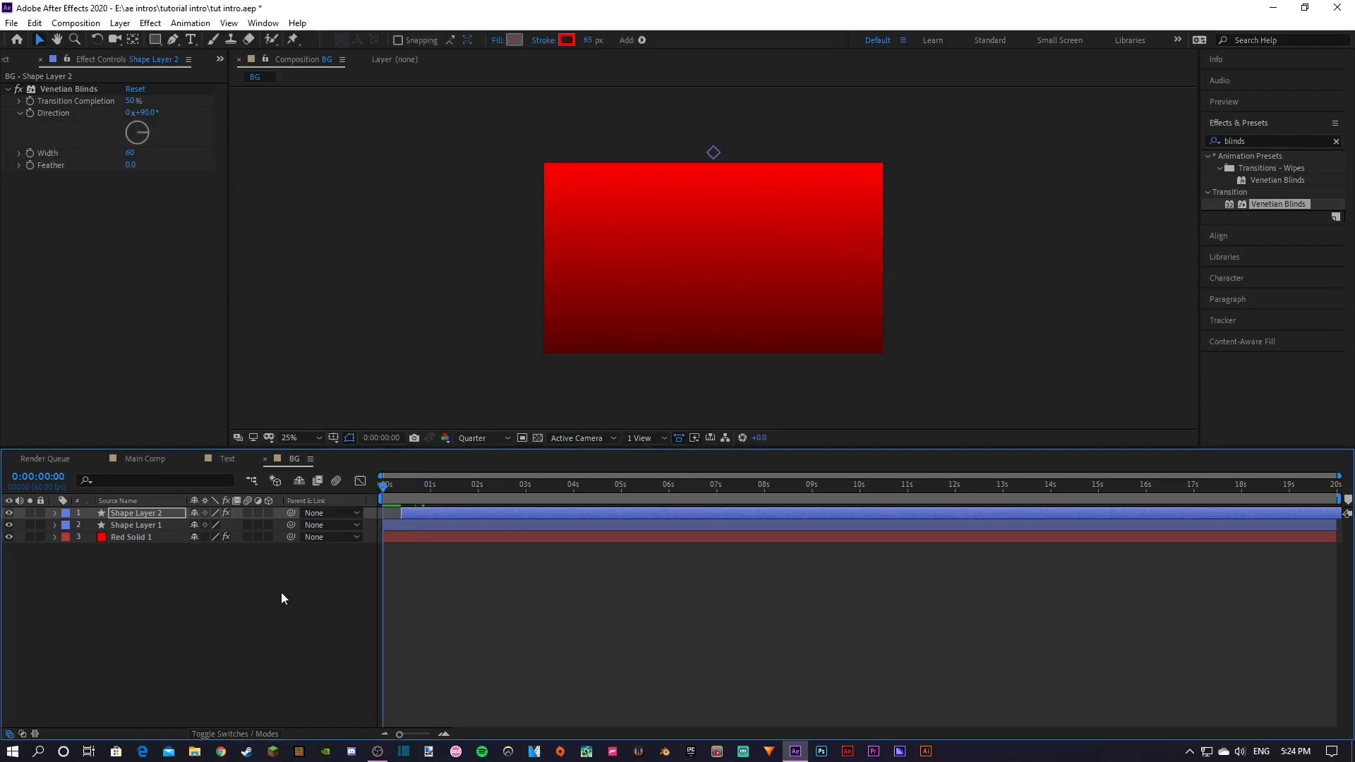
{"action": "left_click", "coordinate": [281, 592]}
{"action": "key", "text": "space"}
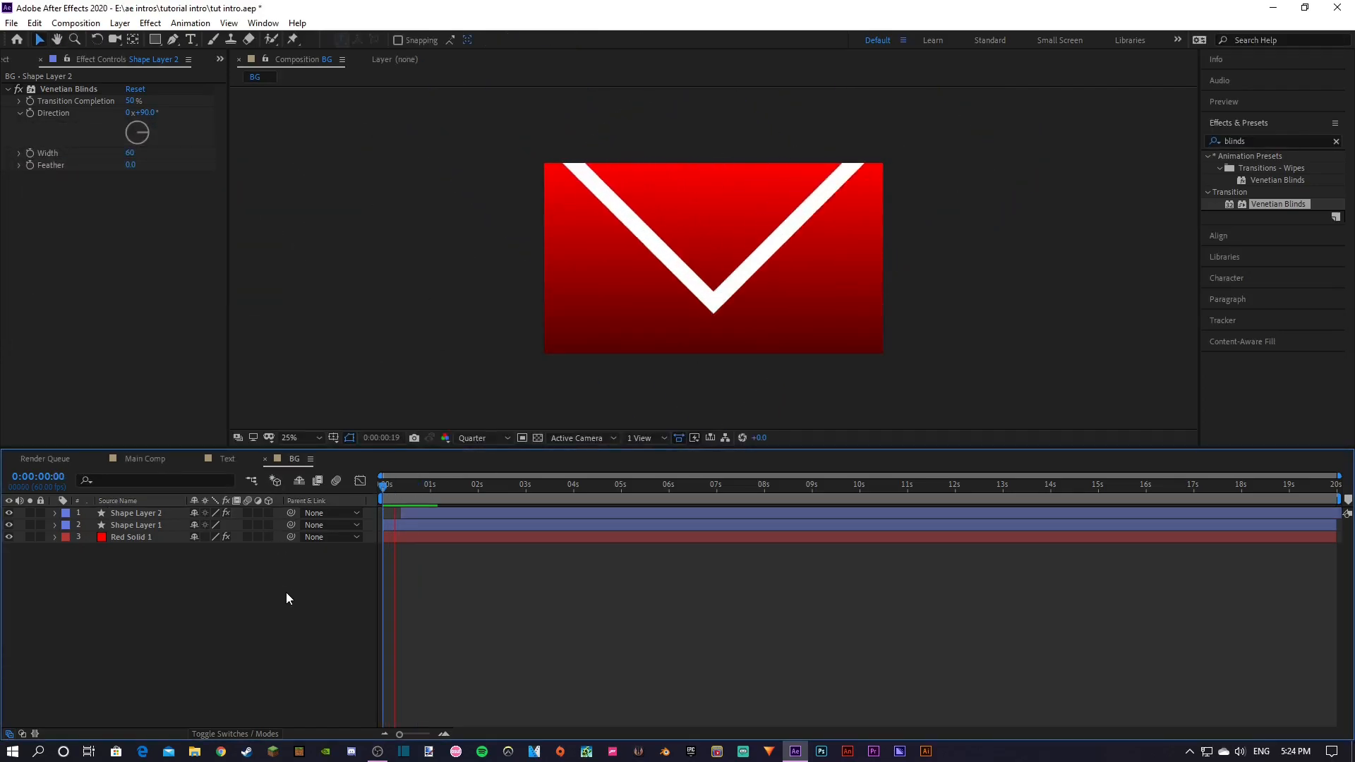
Duplicate the striped red diamond layer and shift the new copy to start at about 50 frames
{"action": "left_click", "coordinate": [155, 515]}
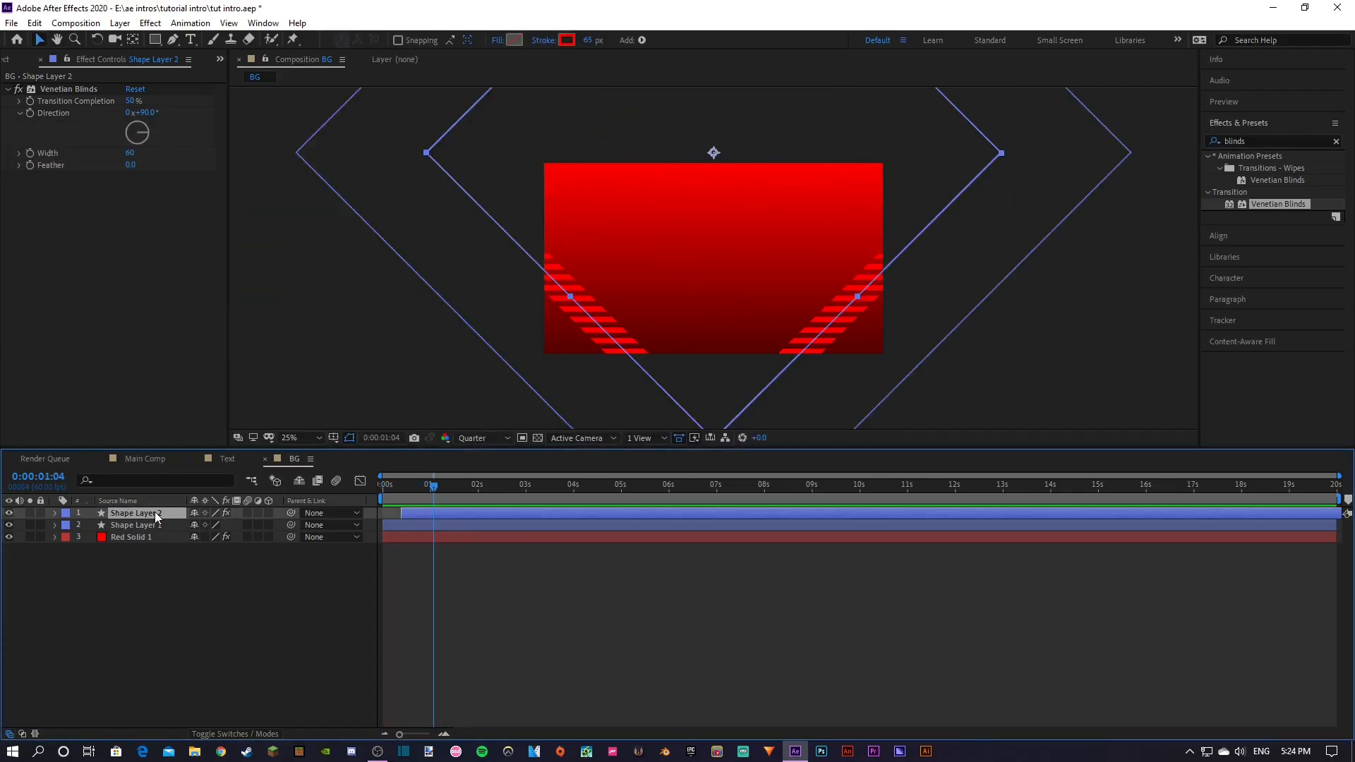
{"action": "key", "text": "ctrl+d"}
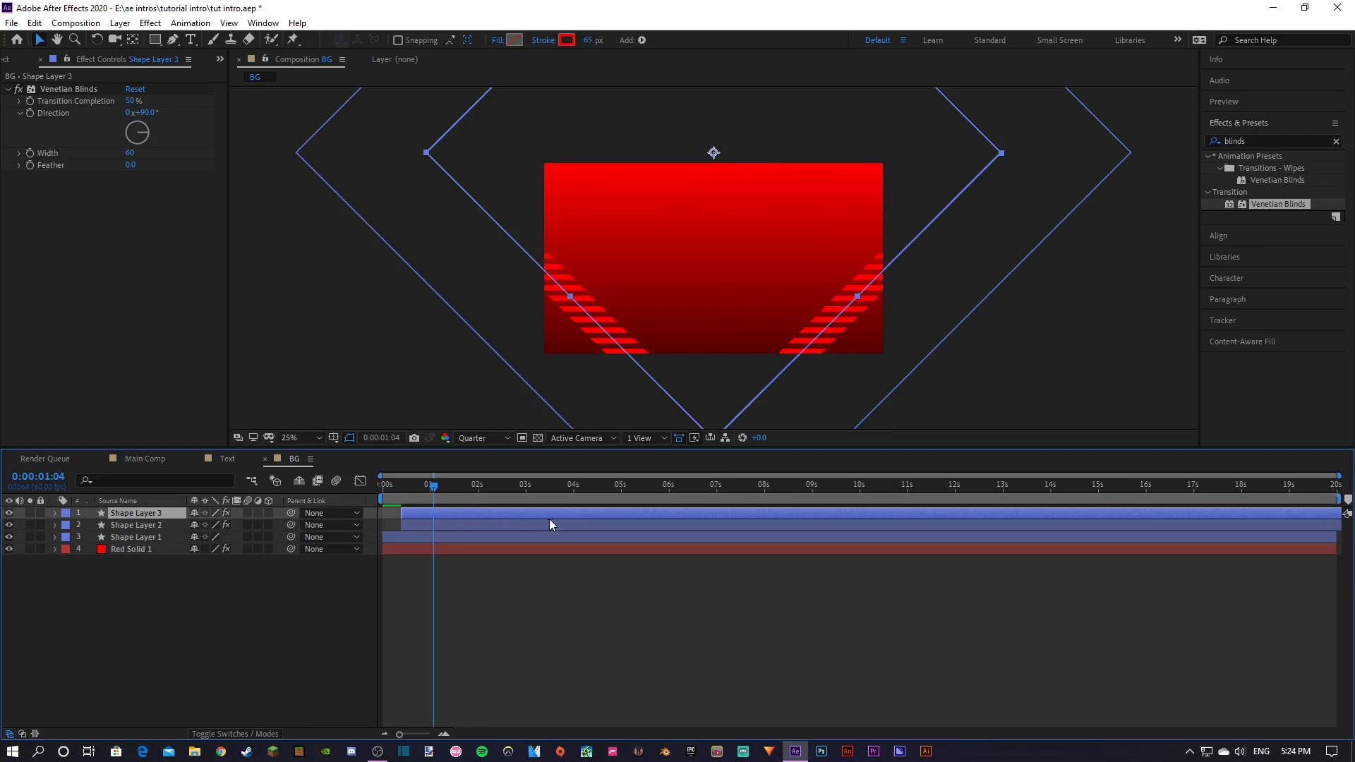
{"action": "left_click_drag", "start_coordinate": [435, 513], "coordinate": [456, 511]}
{"action": "left_click", "coordinate": [444, 735]}
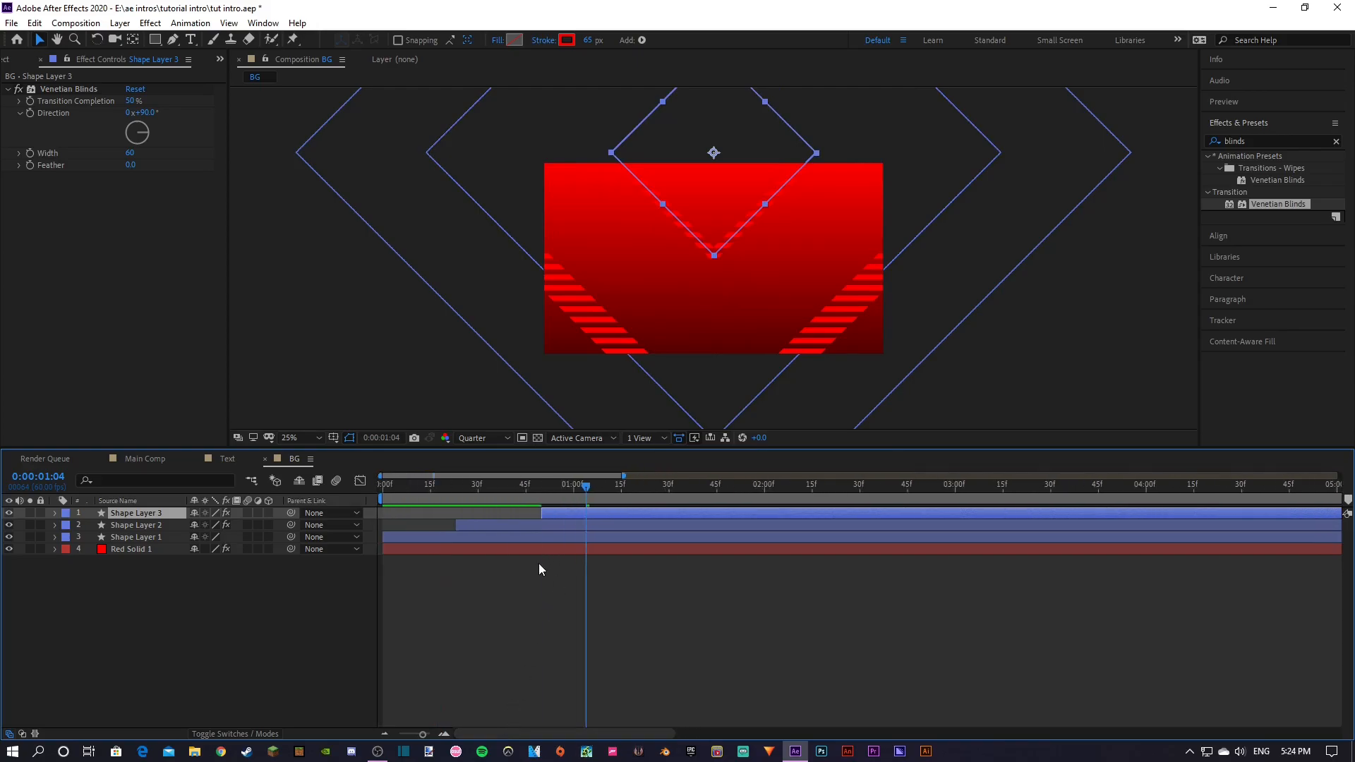
{"action": "left_click_drag", "start_coordinate": [576, 513], "coordinate": [571, 511]}
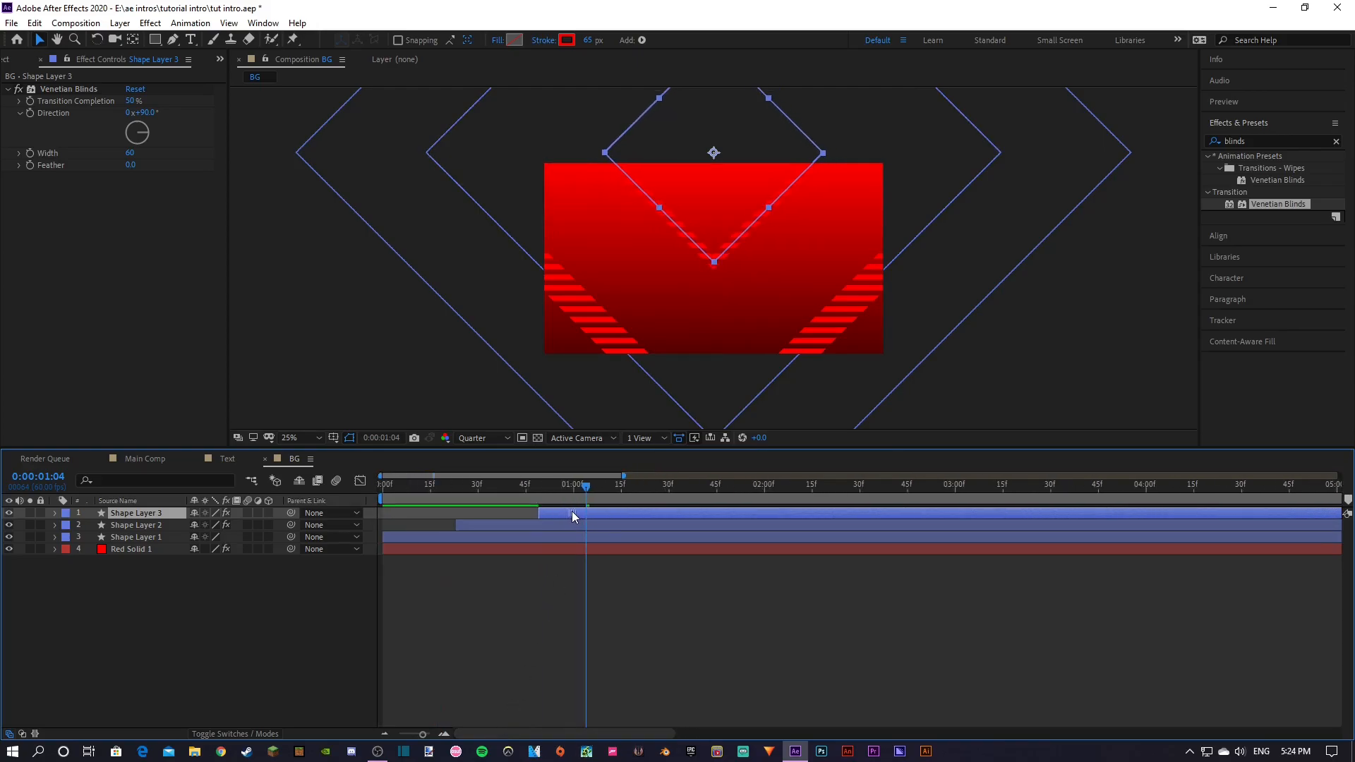
{"action": "left_click_drag", "start_coordinate": [572, 516], "coordinate": [575, 516]}
Play the composition from the start to check the staggered timing of the three diamonds
{"action": "mouse_move", "coordinate": [497, 485]}
{"action": "left_mouse_down"}
{"action": "mouse_move", "coordinate": [434, 490]}
{"action": "mouse_move", "coordinate": [229, 637]}
{"action": "left_mouse_up"}
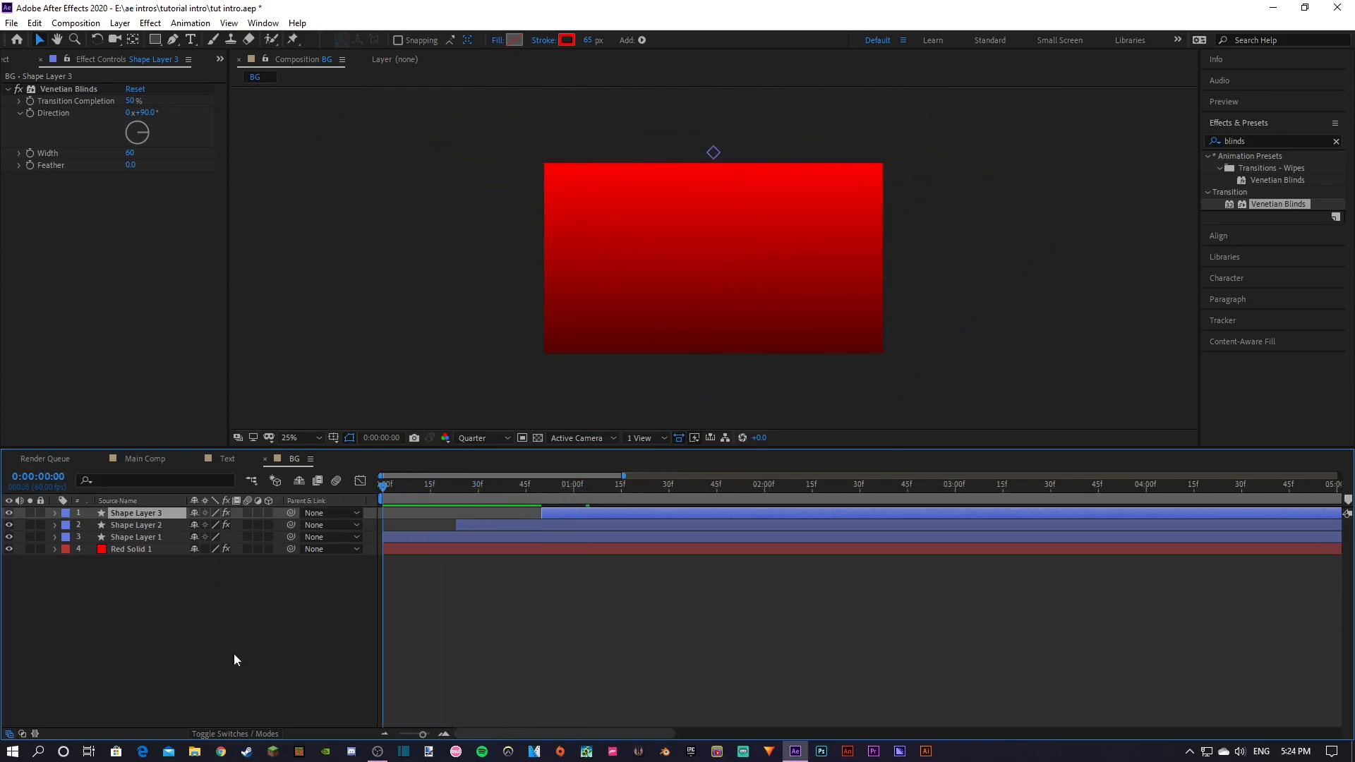
{"action": "left_click", "coordinate": [273, 676]}
{"action": "key", "text": "space"}
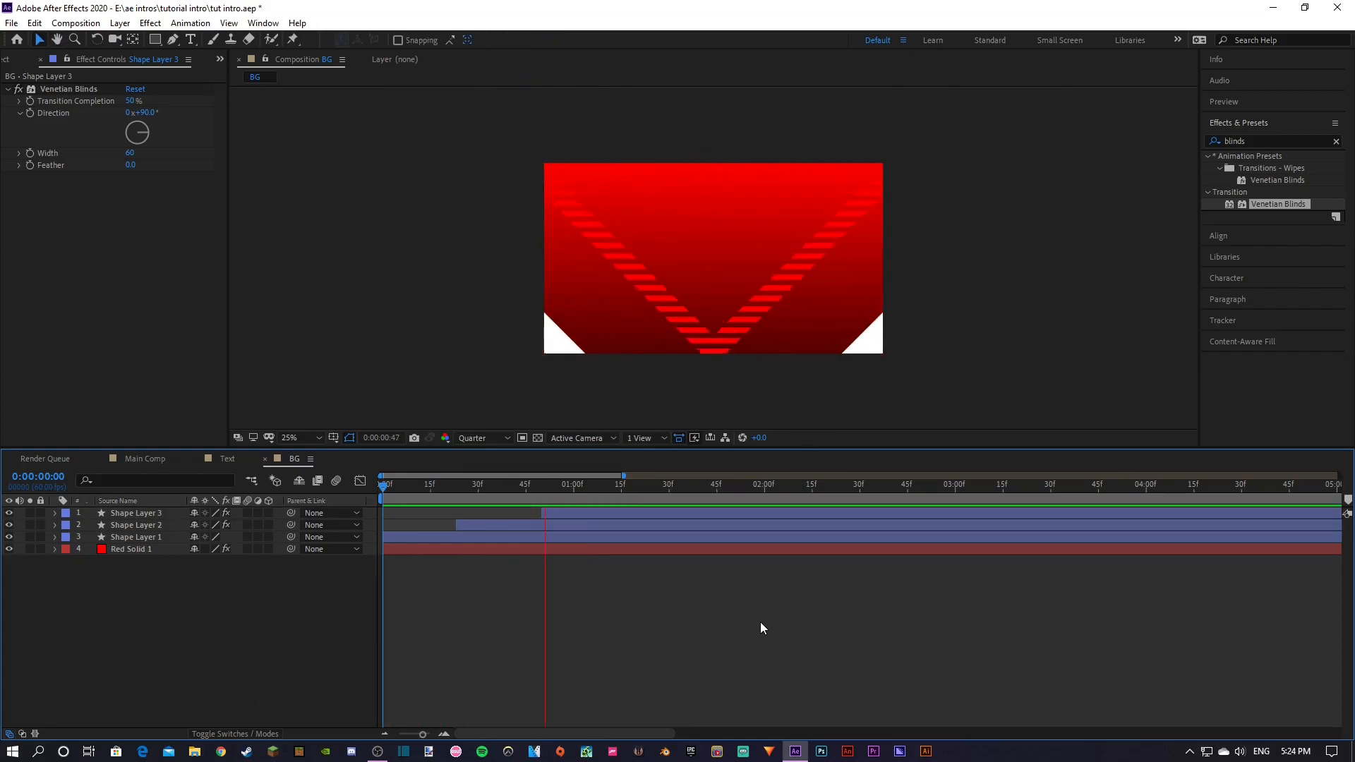
Duplicate the Venetian Blinds effect on the third diamond and set the second instance's direction to 0 degrees
{"action": "left_click", "coordinate": [583, 514]}
{"action": "left_click_drag", "start_coordinate": [628, 485], "coordinate": [616, 488]}
{"action": "left_click", "coordinate": [85, 89]}
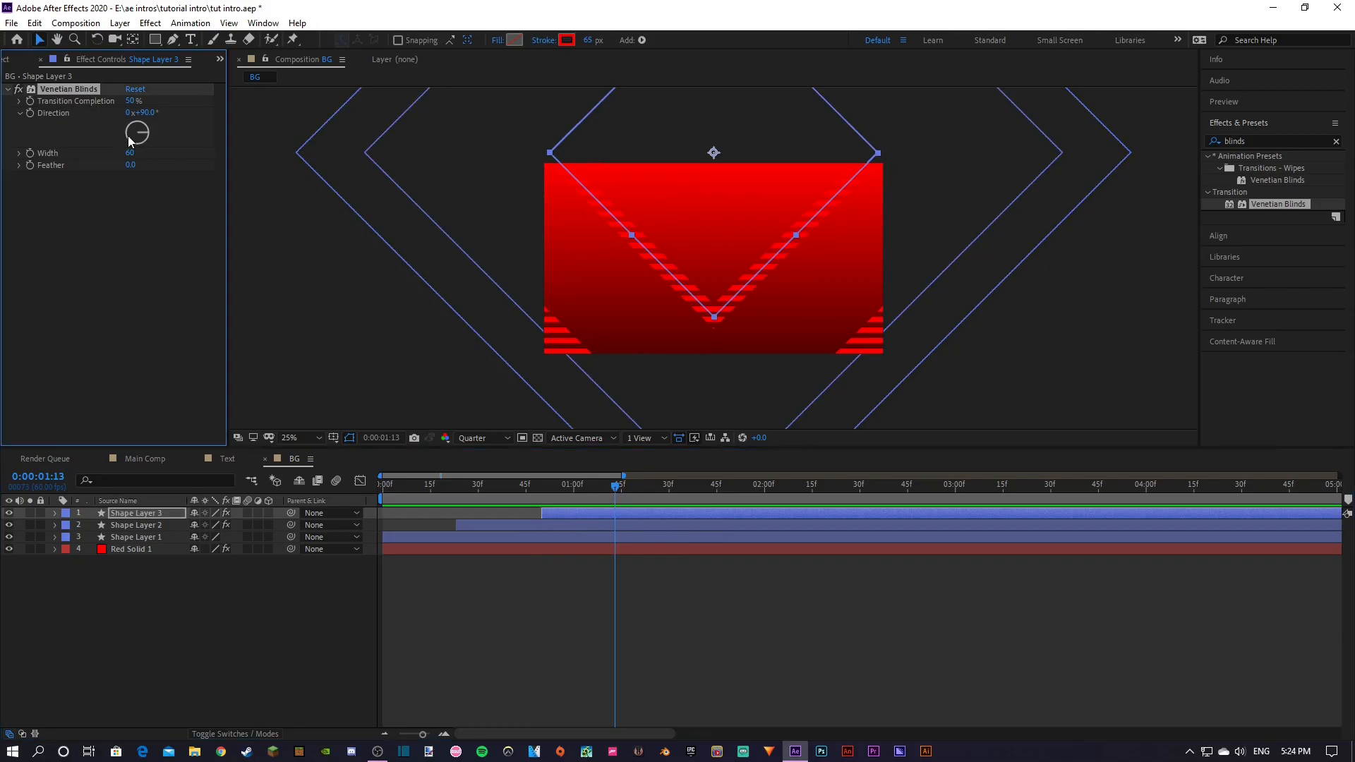
{"action": "key", "text": "ctrl+d"}
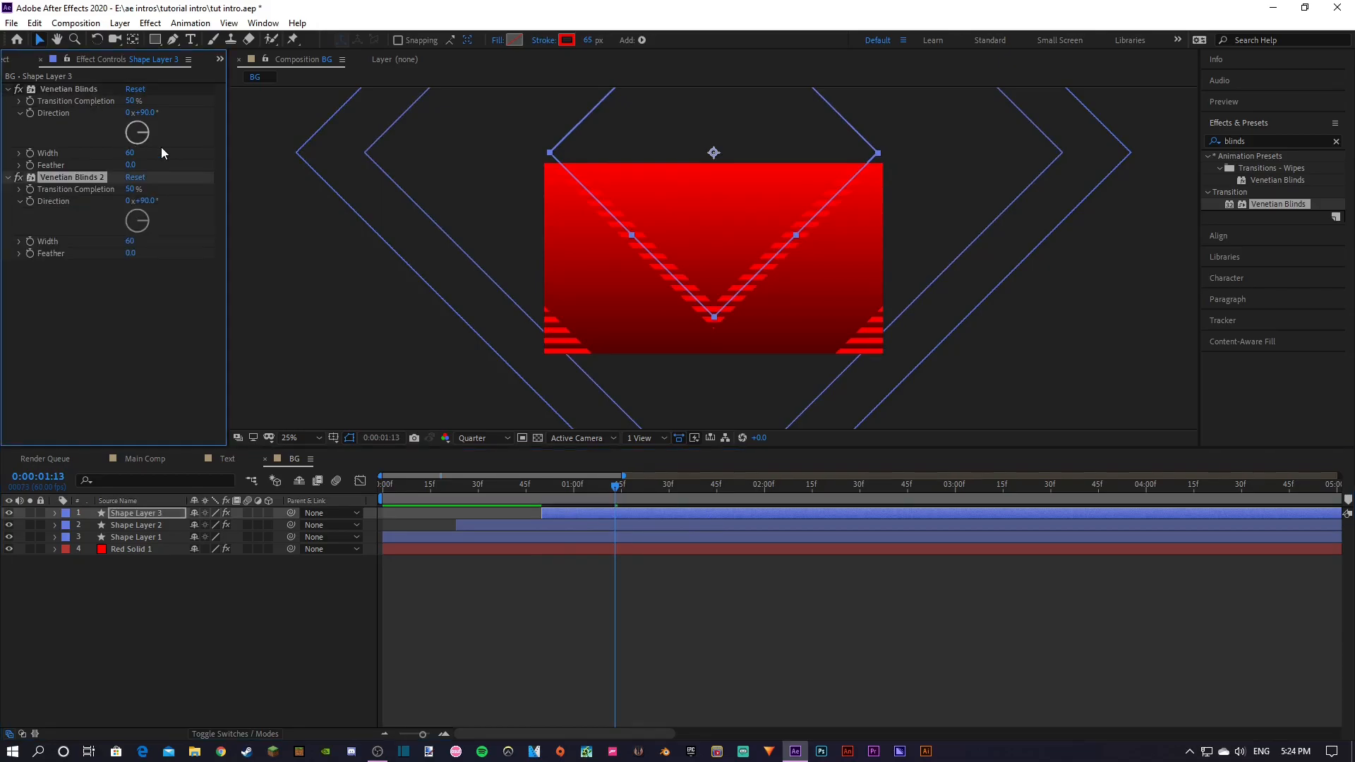
{"action": "left_click", "coordinate": [146, 203]}
{"action": "type", "text": "0"}
{"action": "key", "text": "Return"}
Preview the dotted third diamond in the full animation and return to the start of the timeline
{"action": "left_click_drag", "start_coordinate": [554, 484], "coordinate": [333, 531]}
{"action": "left_click", "coordinate": [417, 513]}
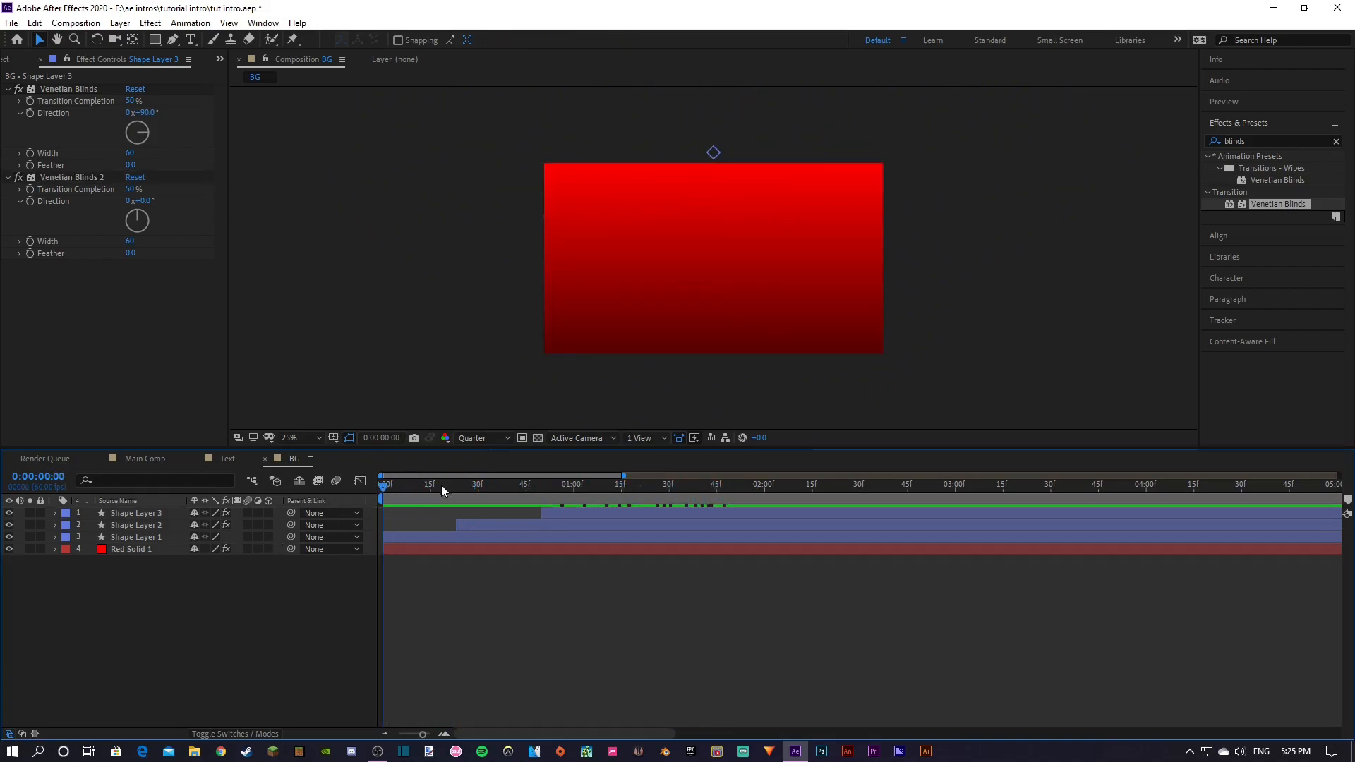
{"action": "key", "text": "space"}
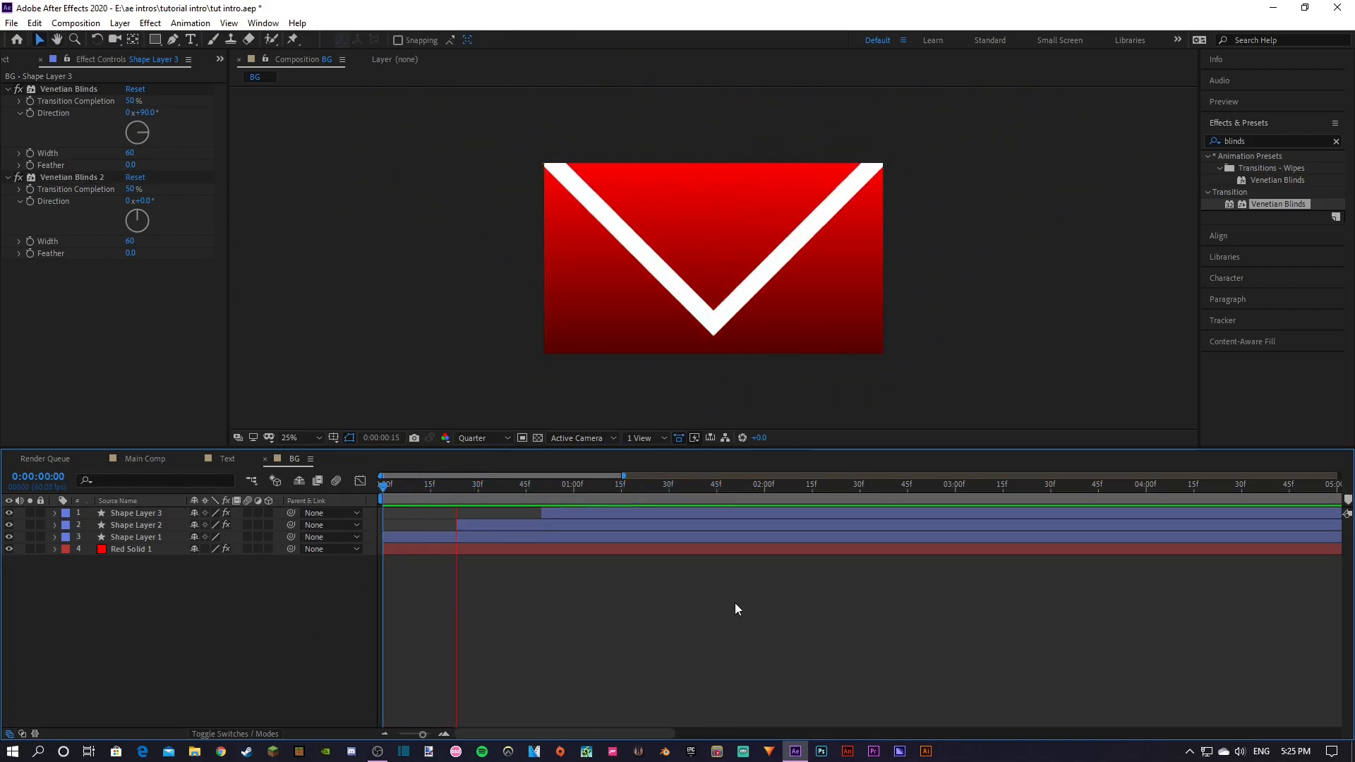
{"action": "left_click_drag", "start_coordinate": [598, 483], "coordinate": [255, 565]}
{"action": "left_click_drag", "start_coordinate": [489, 528], "coordinate": [297, 531]}
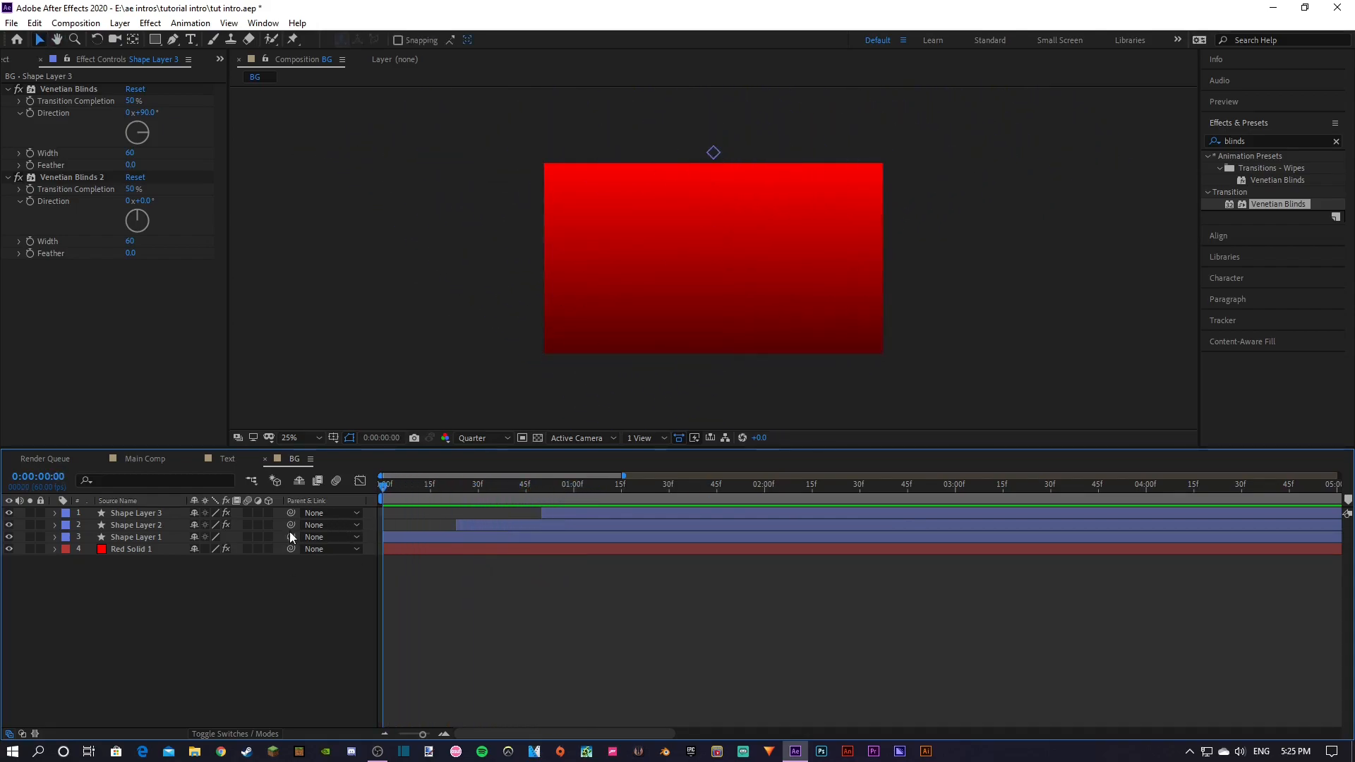
Pre-compose the three diamond shape layers into a new composition named "shapes"
{"action": "left_click", "coordinate": [600, 513]}
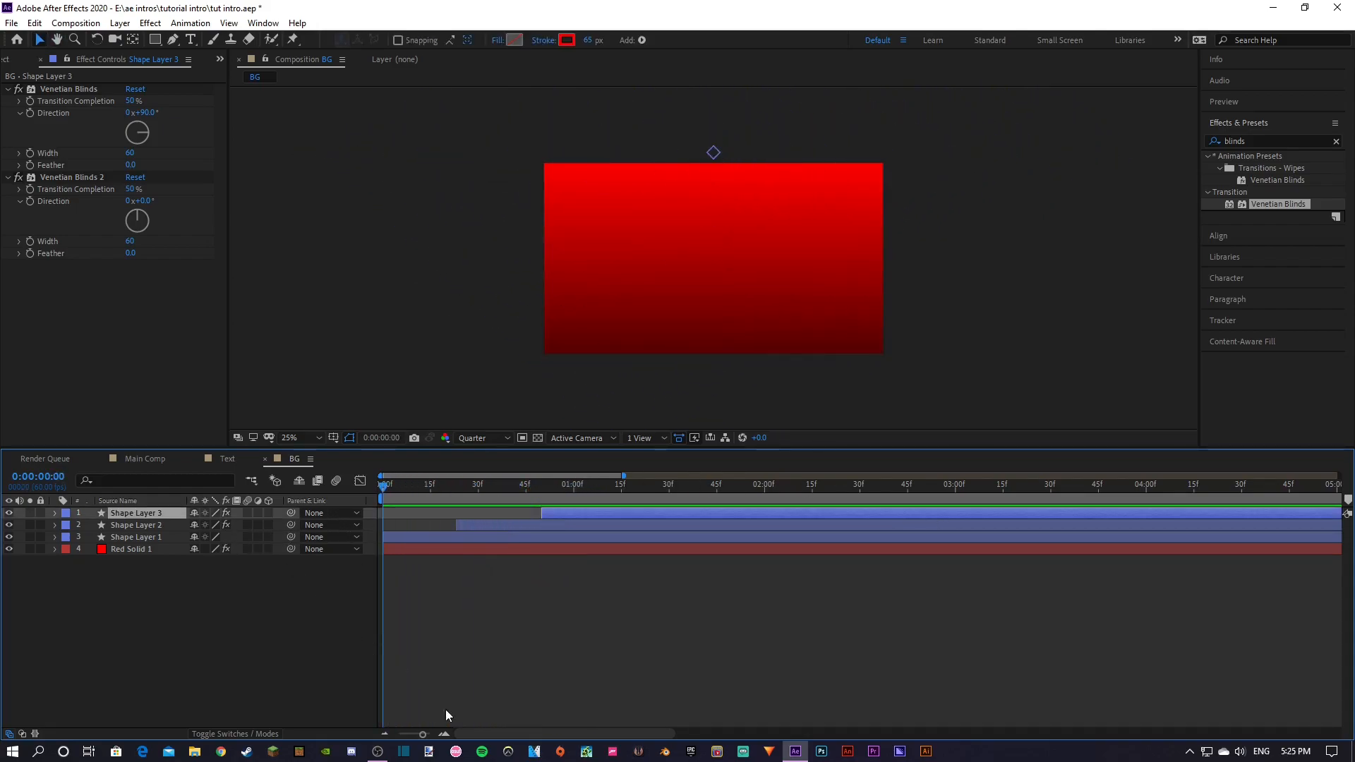
{"action": "left_click", "coordinate": [146, 540], "text": "shift"}
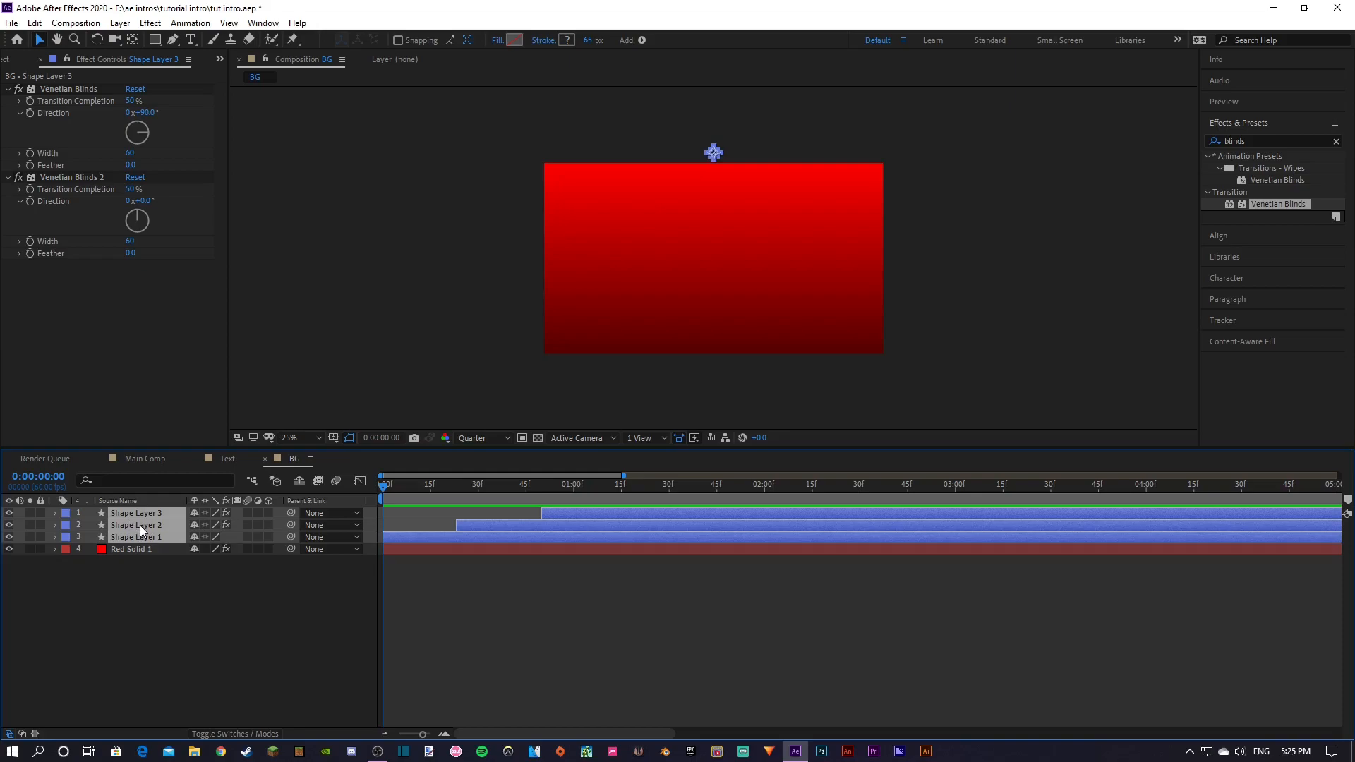
{"action": "right_click", "coordinate": [140, 526]}
{"action": "left_click", "coordinate": [193, 450]}
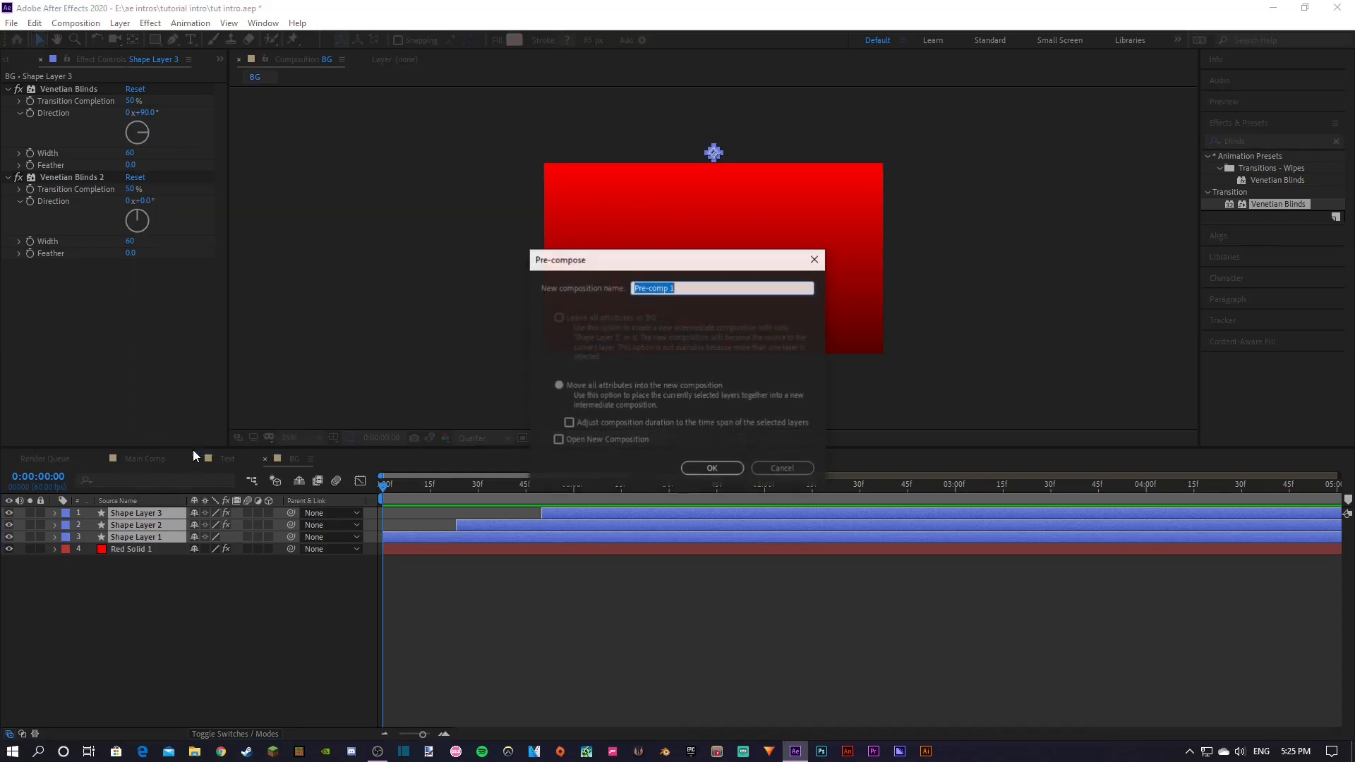
{"action": "type", "text": "sha"}
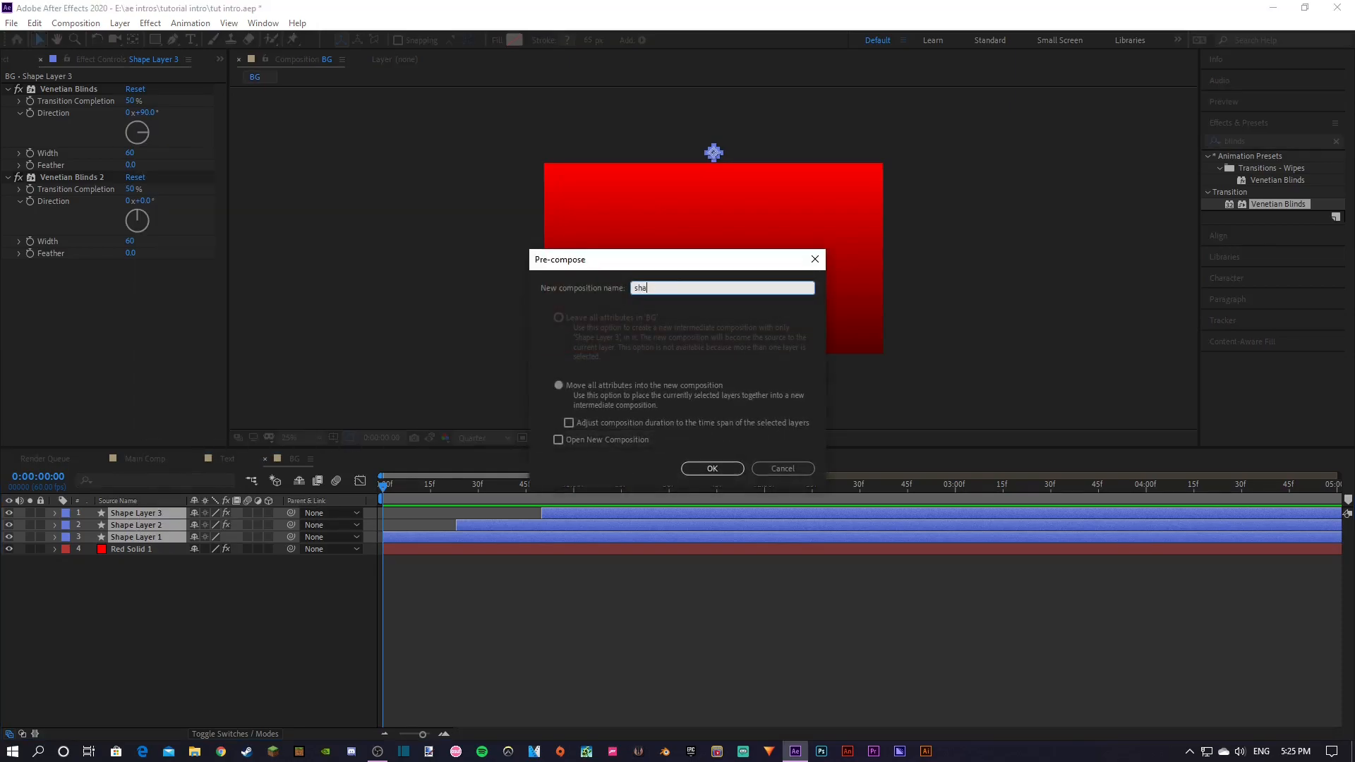
{"action": "type", "text": "pes"}
{"action": "key", "text": "Return"}
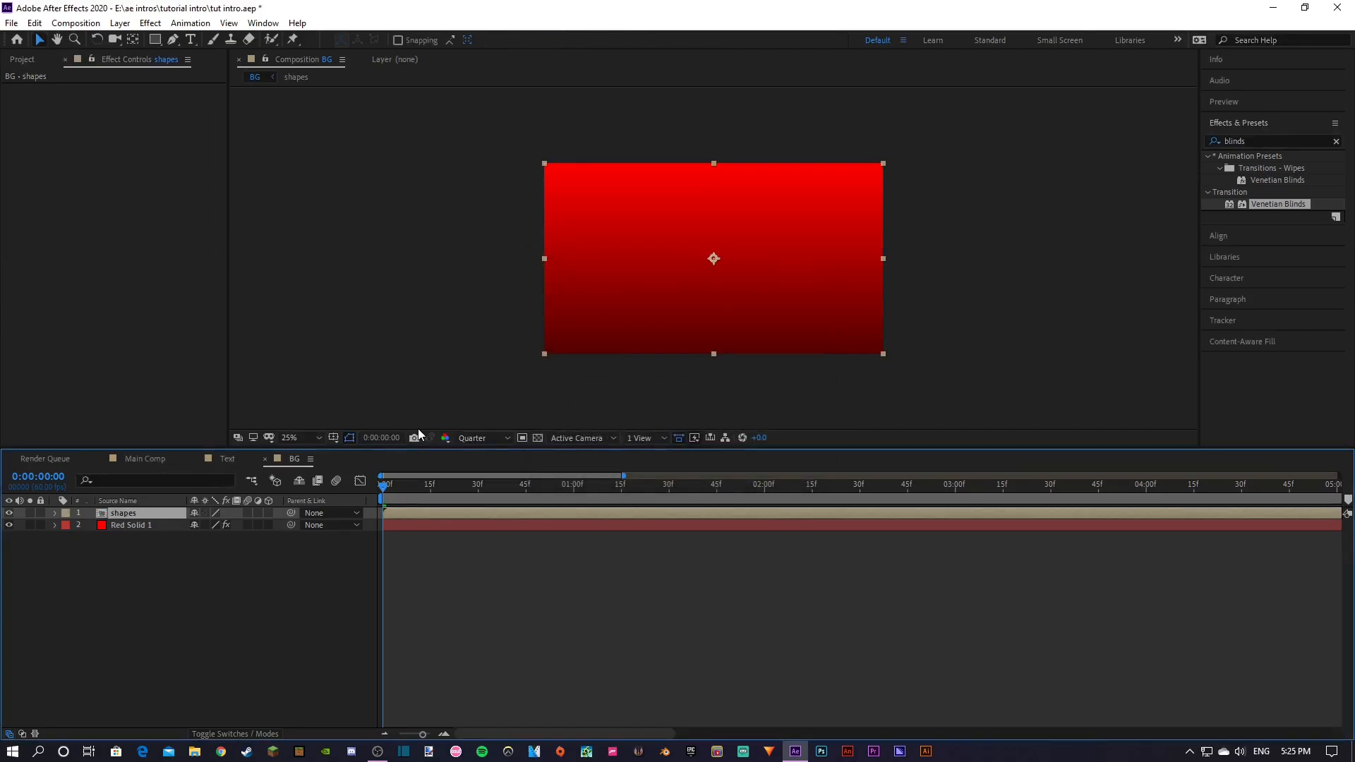
Apply the Echo time effect to the shapes pre-composition
{"action": "key", "text": "period"}
{"action": "key", "text": "comma"}
{"action": "left_click", "coordinate": [1265, 139]}
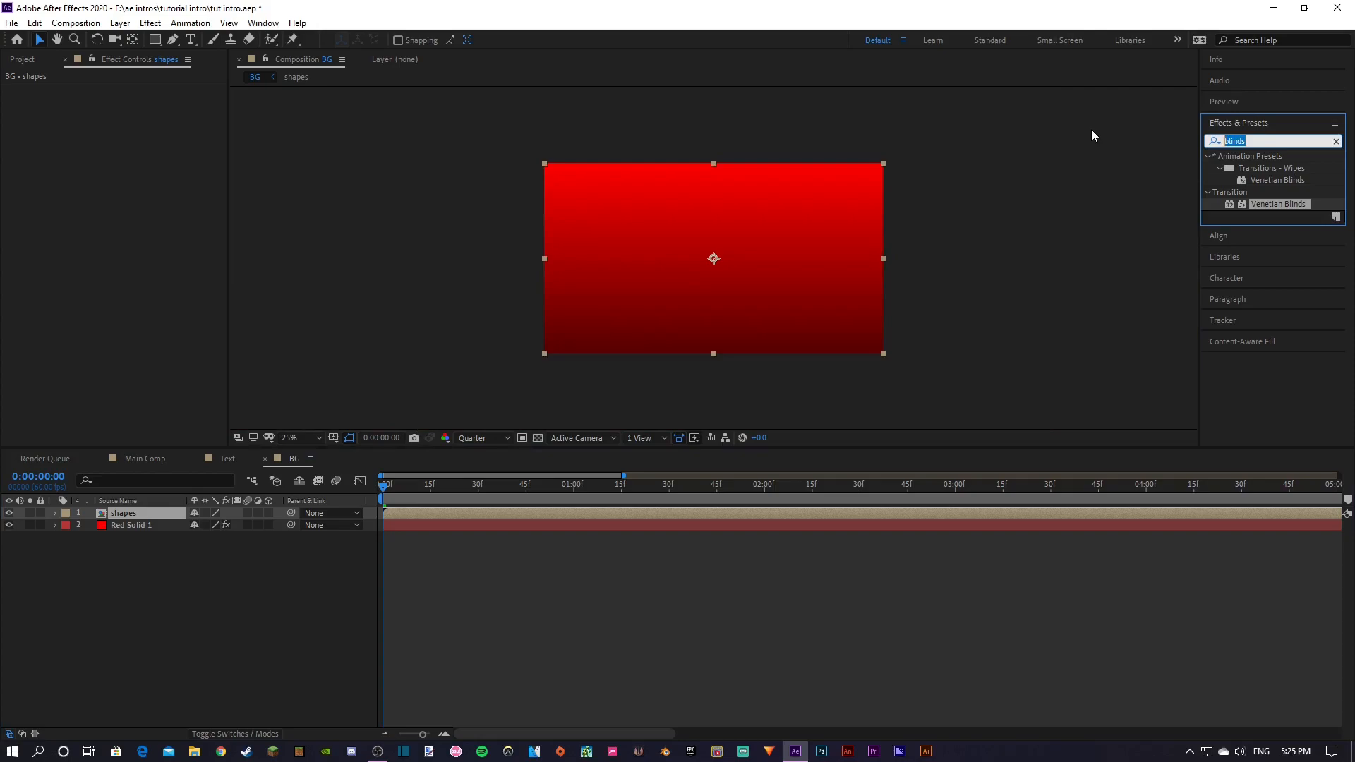
{"action": "type", "text": "echo"}
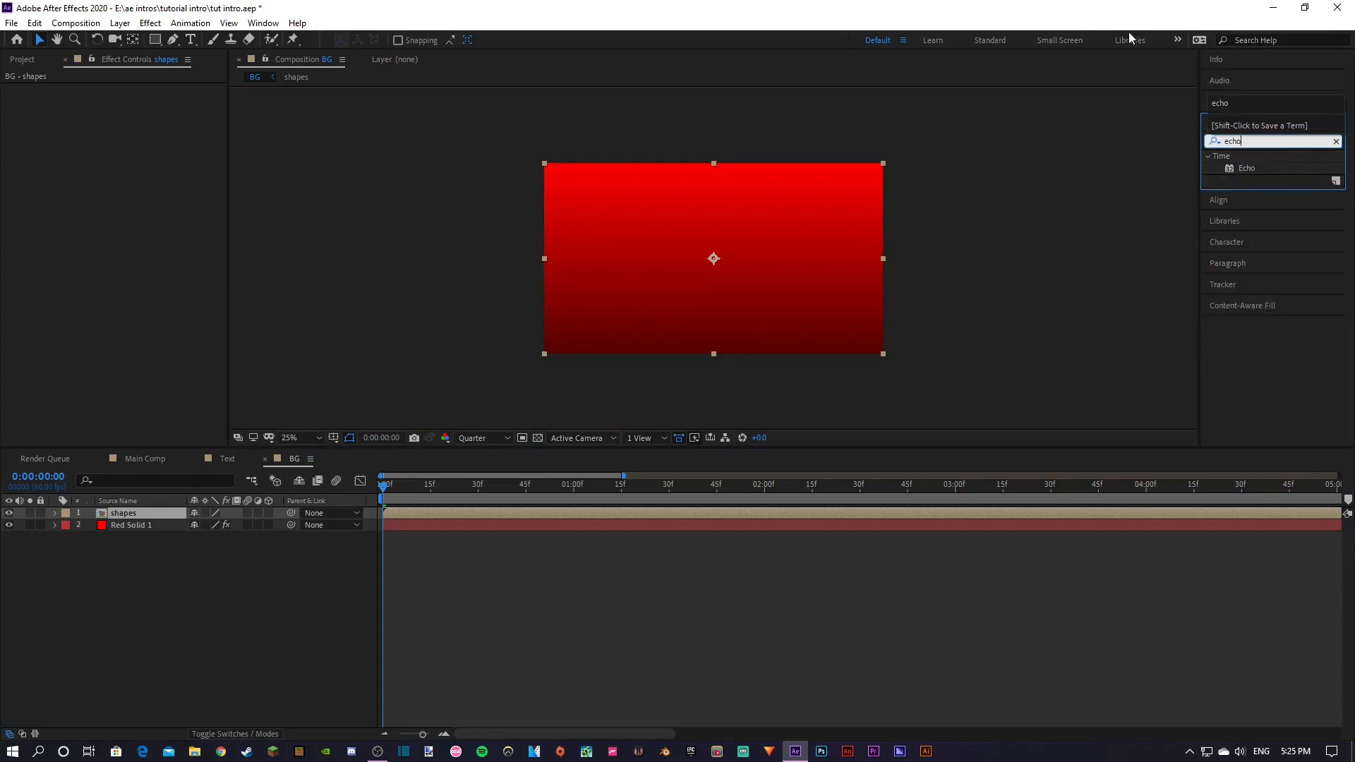
{"action": "double_click", "coordinate": [1251, 171]}
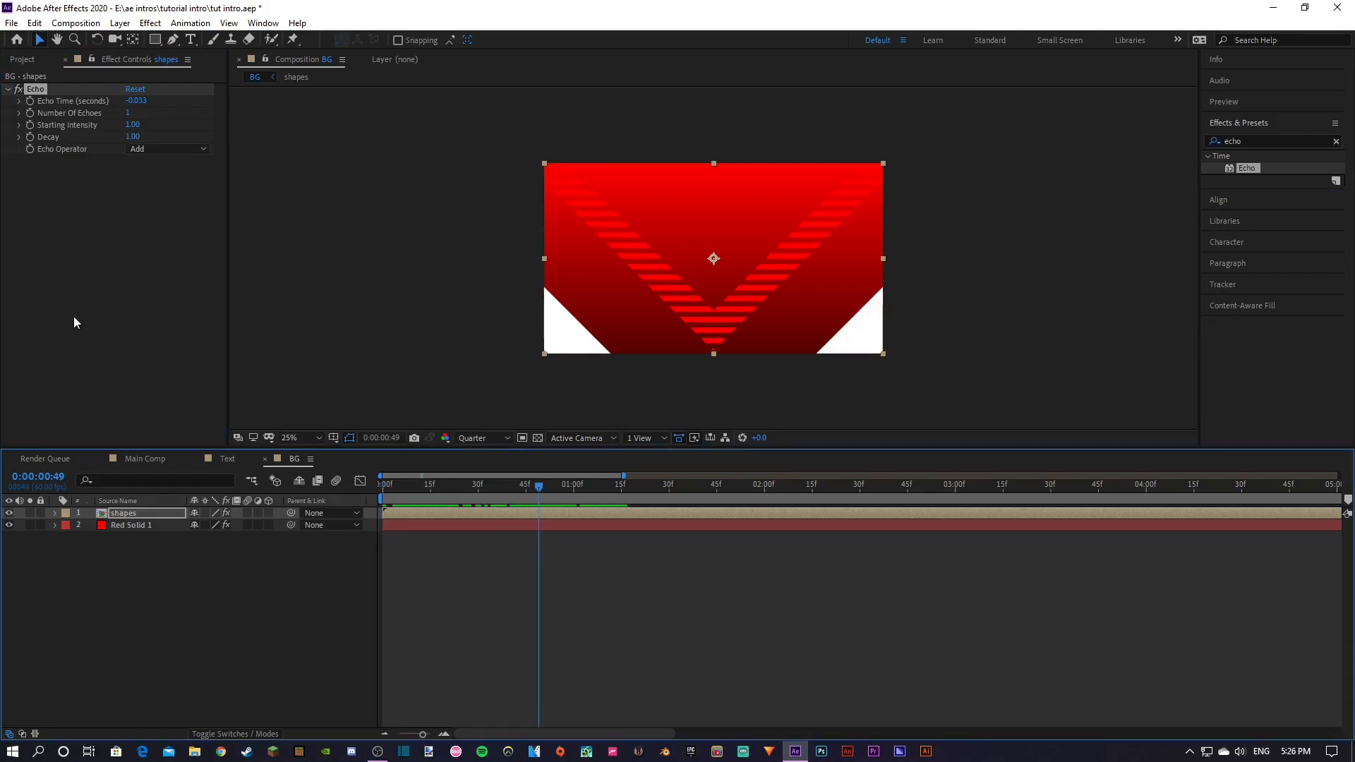
Set the Echo effect's echo time to -1.233 seconds, checking the repeated diamond around 1 second 17 frames
{"action": "left_click_drag", "start_coordinate": [142, 101], "coordinate": [135, 99]}
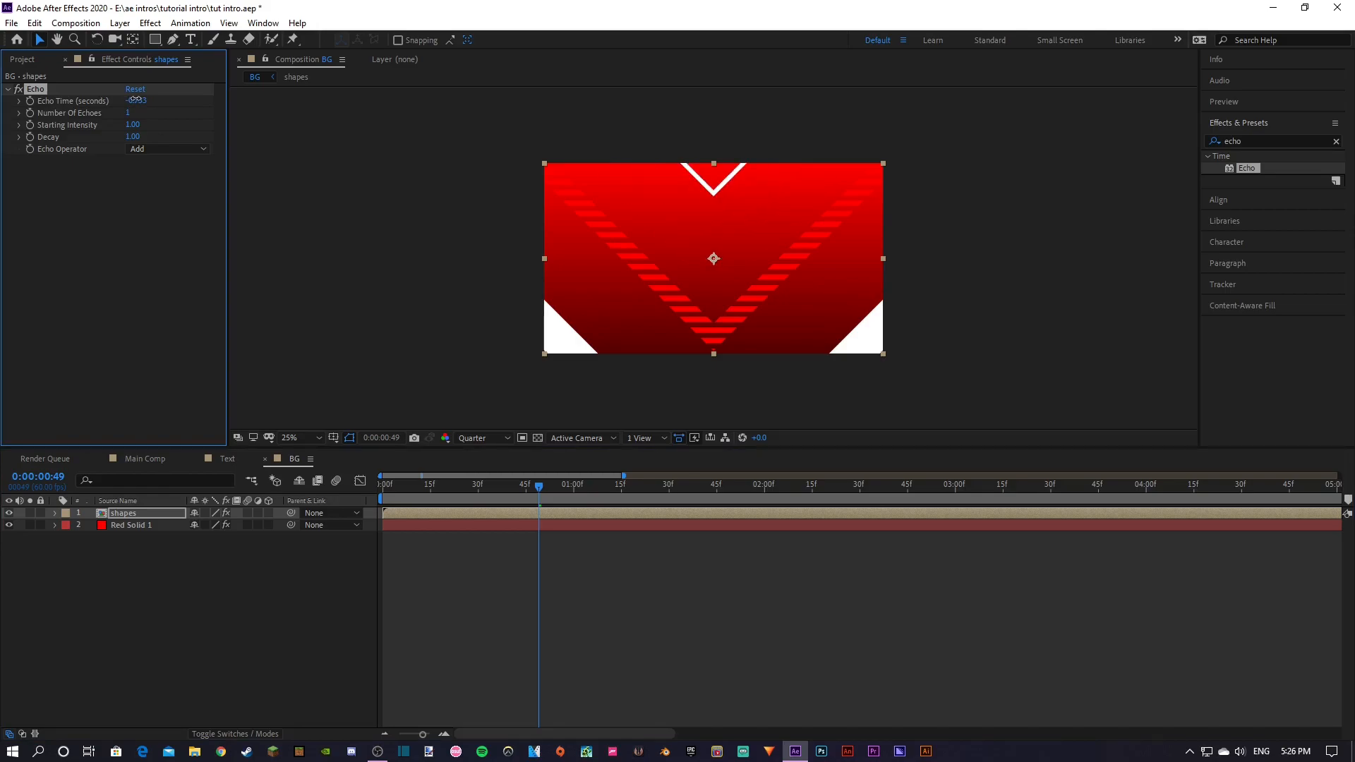
{"action": "left_click_drag", "start_coordinate": [538, 485], "coordinate": [613, 498]}
{"action": "left_click_drag", "start_coordinate": [132, 104], "coordinate": [96, 105]}
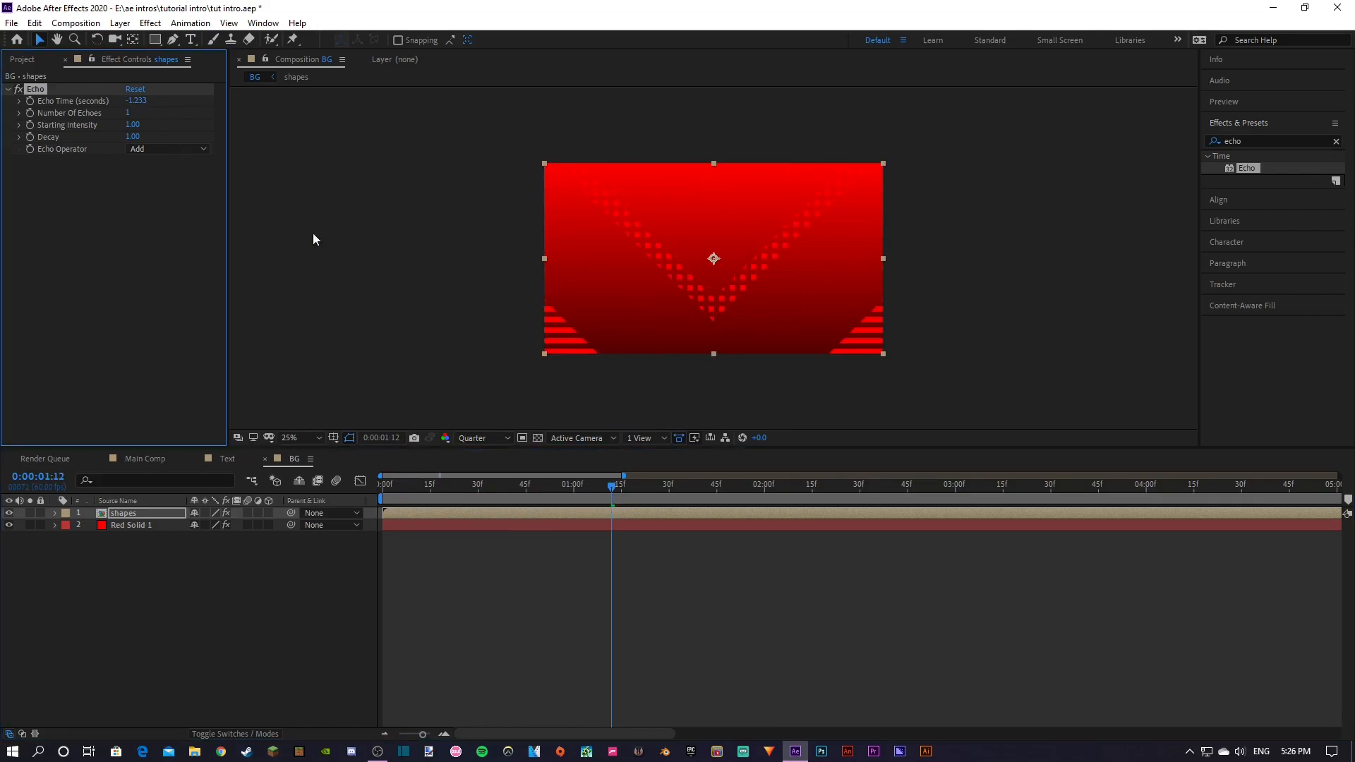
{"action": "left_click_drag", "start_coordinate": [626, 490], "coordinate": [628, 496]}
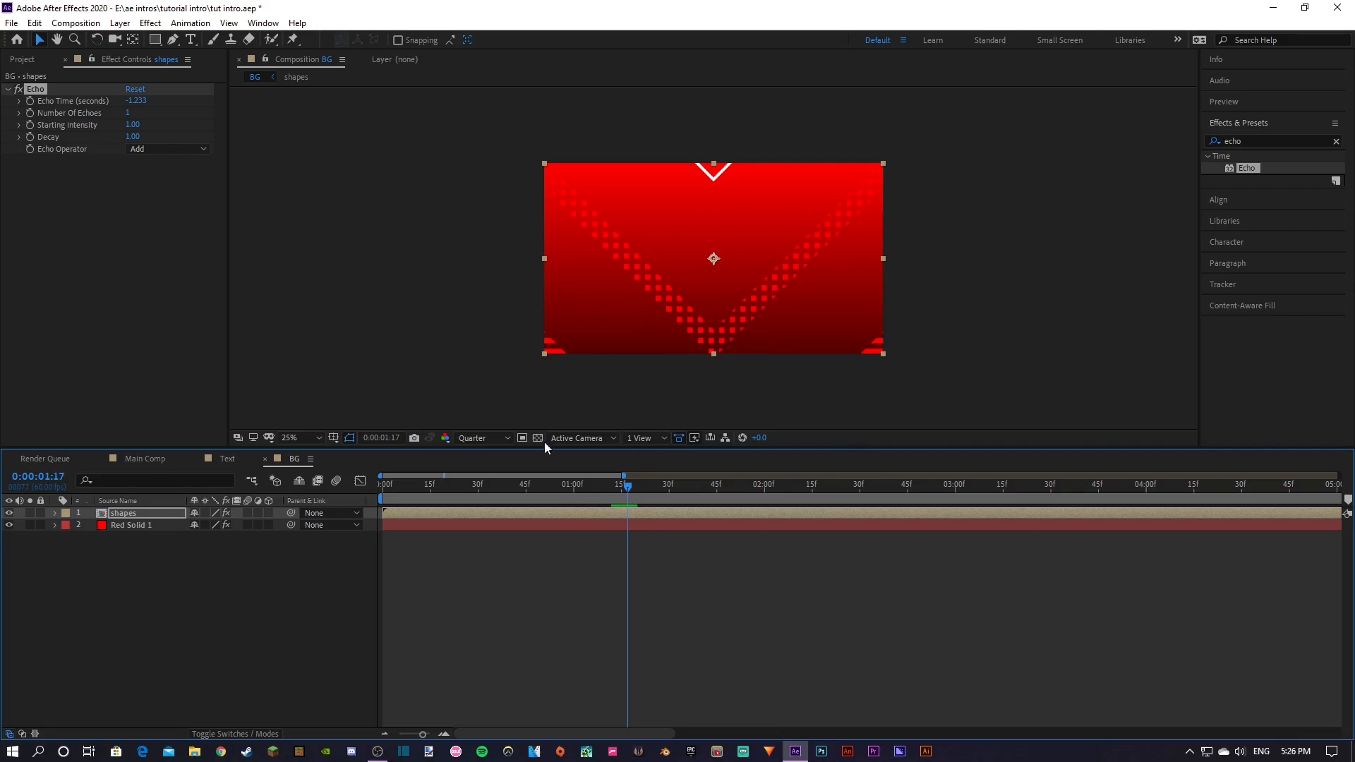
Set the Echo effect's echo time to -1.3 seconds and preview the repeated shapes from the start of the timeline
{"action": "left_click_drag", "start_coordinate": [494, 494], "coordinate": [656, 508]}
{"action": "left_click", "coordinate": [140, 101]}
{"action": "type", "text": "-1"}
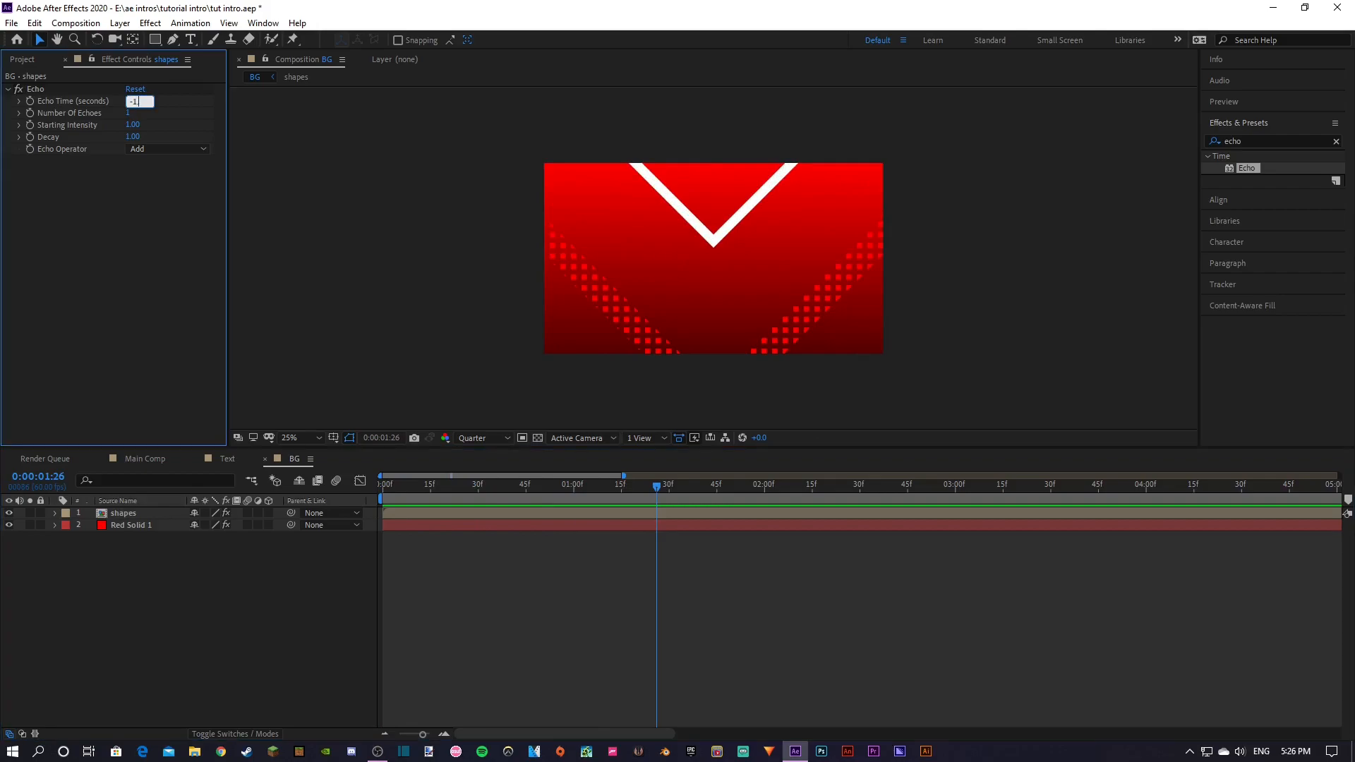
{"action": "type", "text": ".3"}
{"action": "key", "text": "Return"}
{"action": "left_click_drag", "start_coordinate": [509, 488], "coordinate": [338, 515]}
{"action": "left_click", "coordinate": [239, 629]}
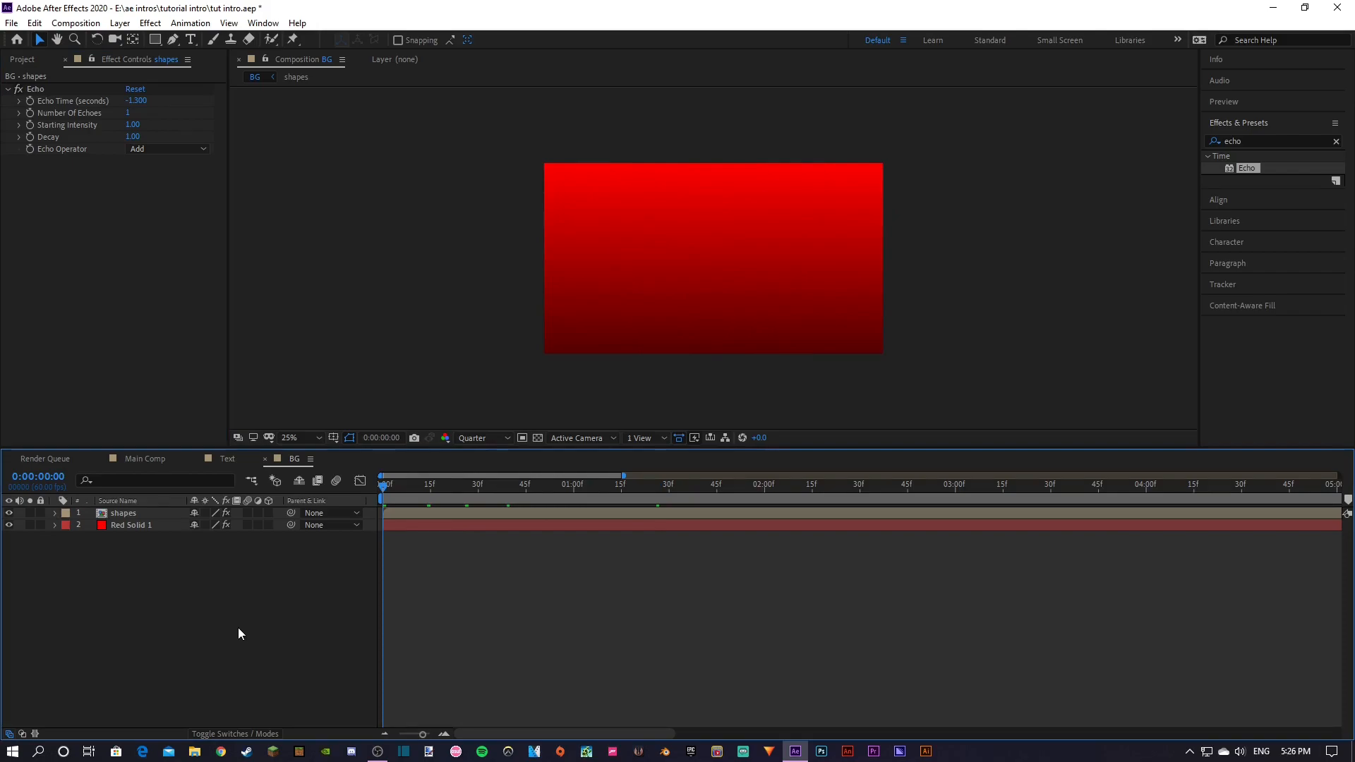
{"action": "key", "text": "space"}
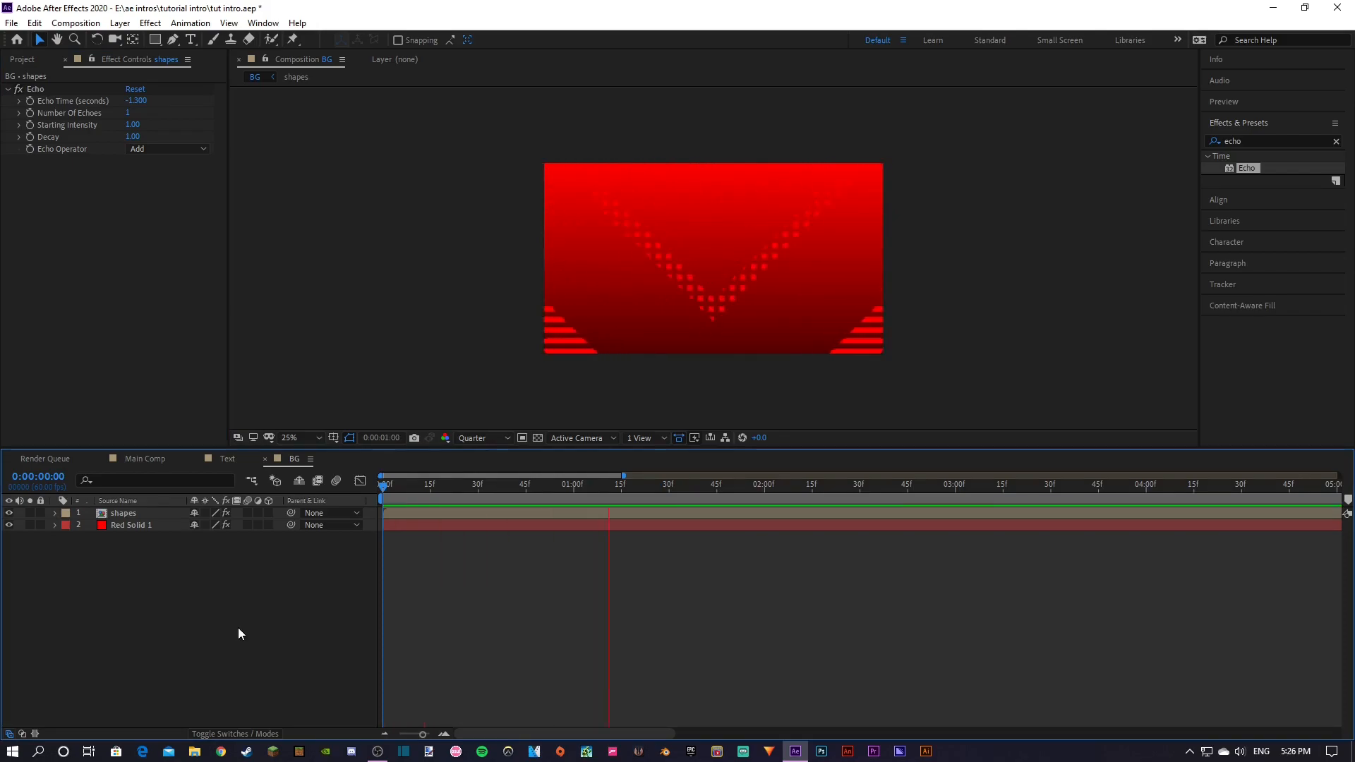
{"action": "key", "text": "space"}
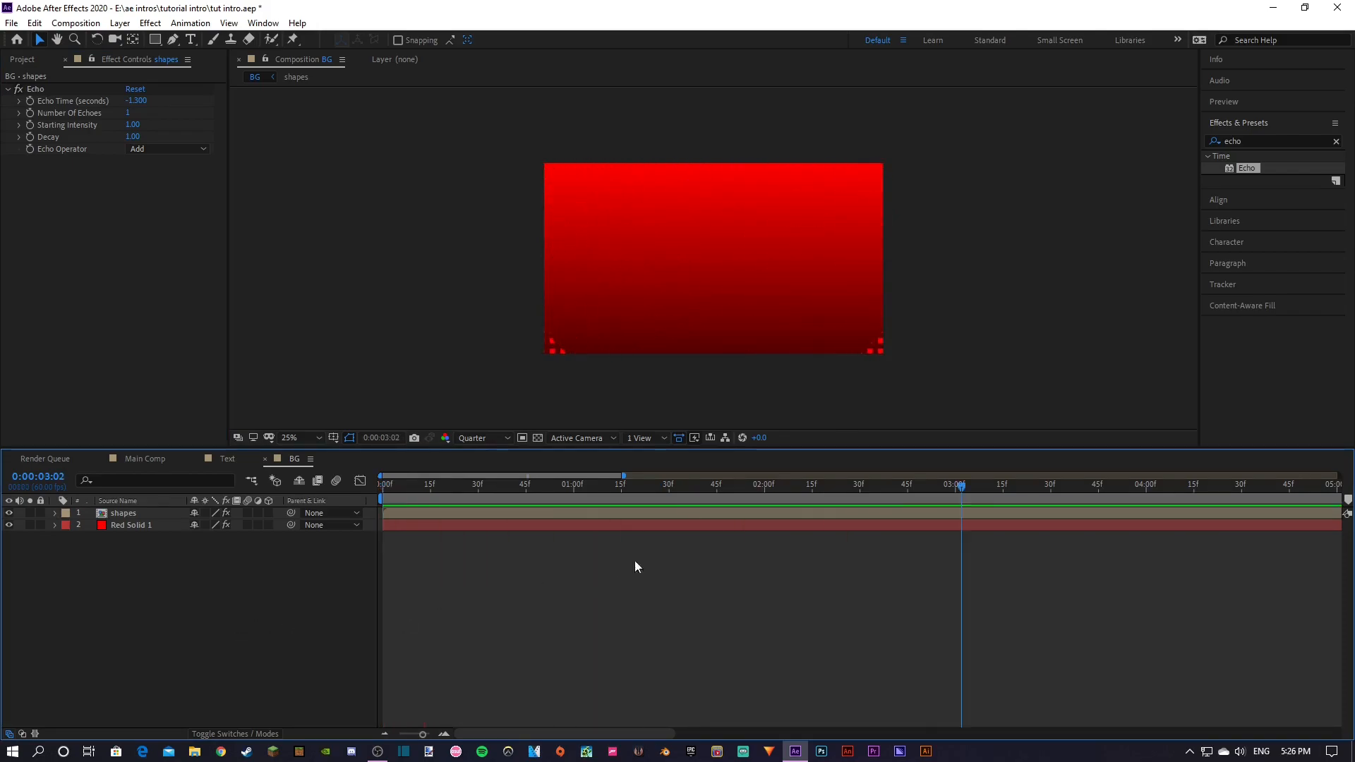
Set the Echo effect's number of echoes to 15 and preview the background animation from the start
{"action": "left_click_drag", "start_coordinate": [611, 484], "coordinate": [924, 522]}
{"action": "left_click", "coordinate": [128, 113]}
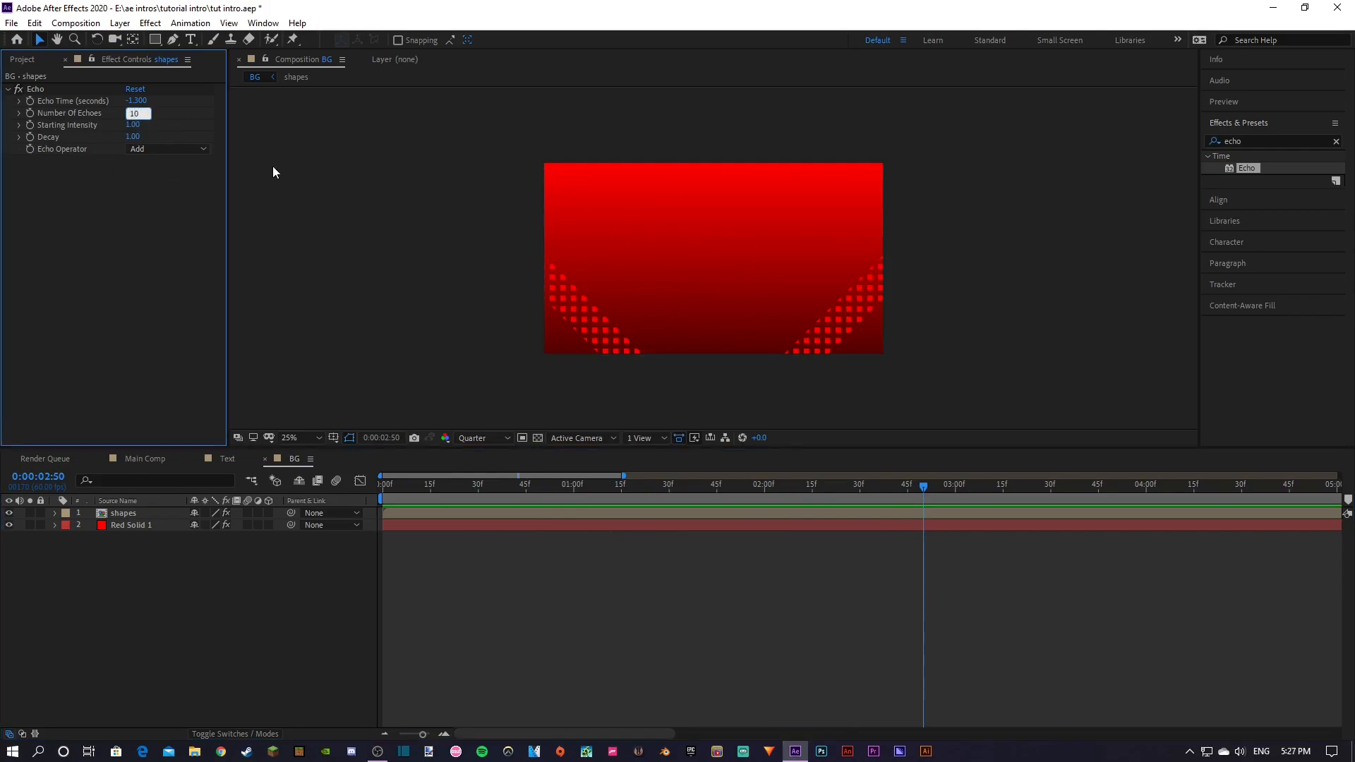
{"action": "key", "text": "BackSpace"}
{"action": "type", "text": "5"}
{"action": "key", "text": "Return"}
{"action": "left_click_drag", "start_coordinate": [633, 498], "coordinate": [275, 485]}
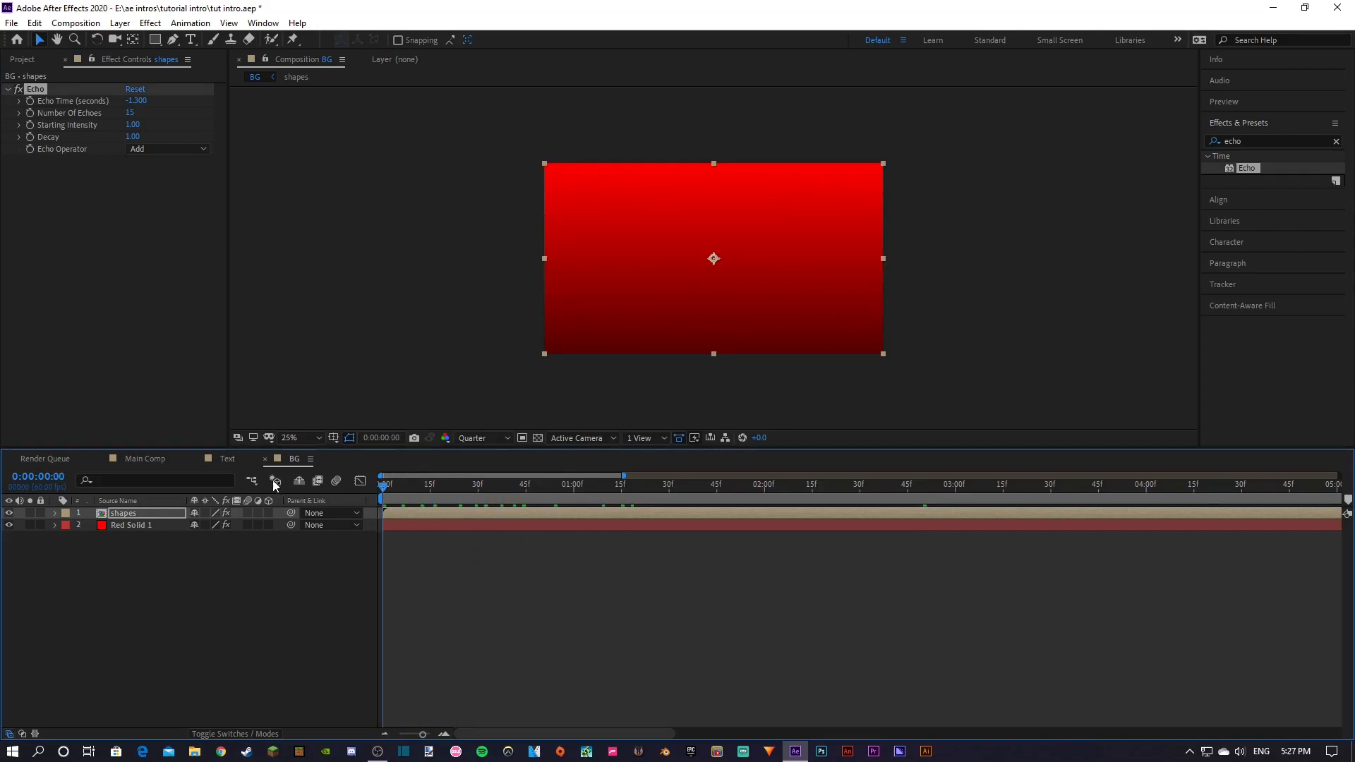
{"action": "left_click", "coordinate": [179, 619]}
{"action": "key", "text": "space"}
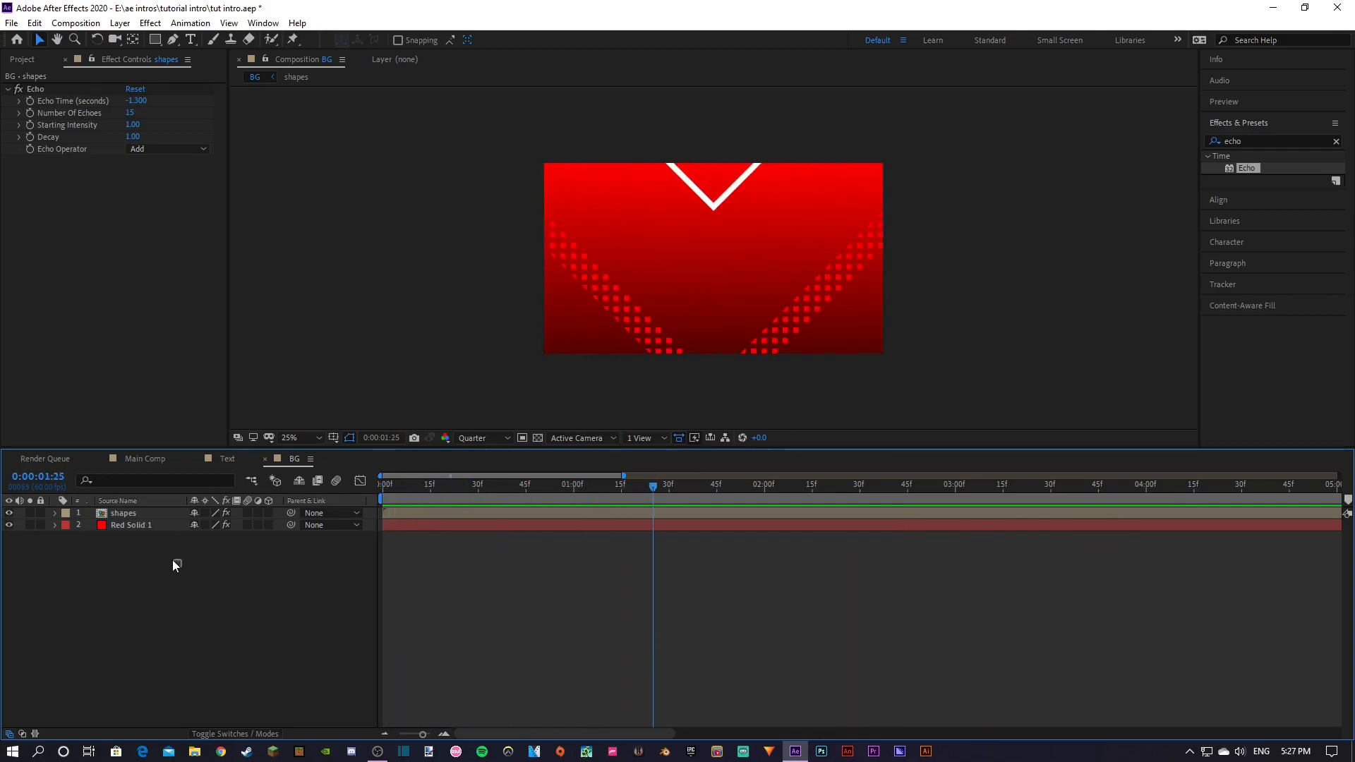
Add the BG composition to Main Comp beneath the Text layer and check the result around 4 seconds 44 frames
{"action": "left_click", "coordinate": [141, 459]}
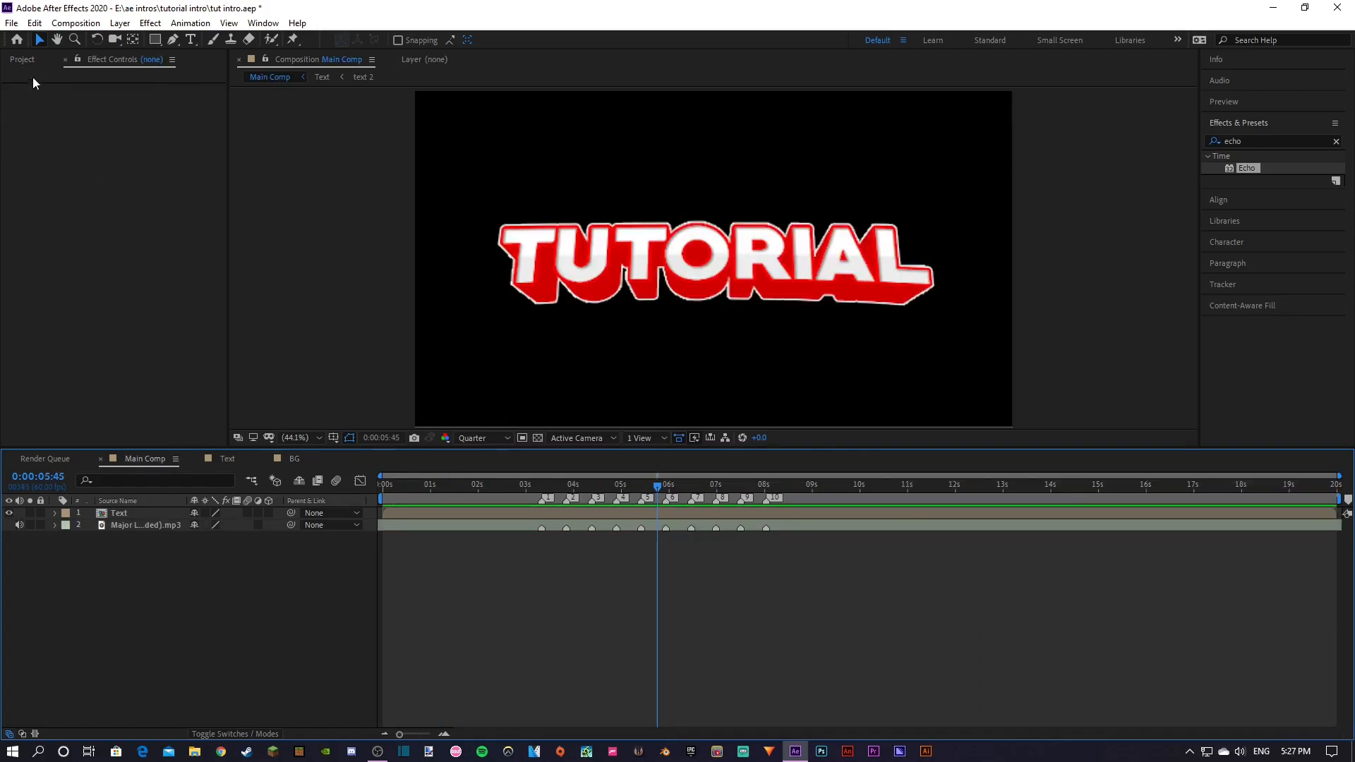
{"action": "left_click", "coordinate": [22, 59]}
{"action": "left_click_drag", "start_coordinate": [38, 192], "coordinate": [147, 520]}
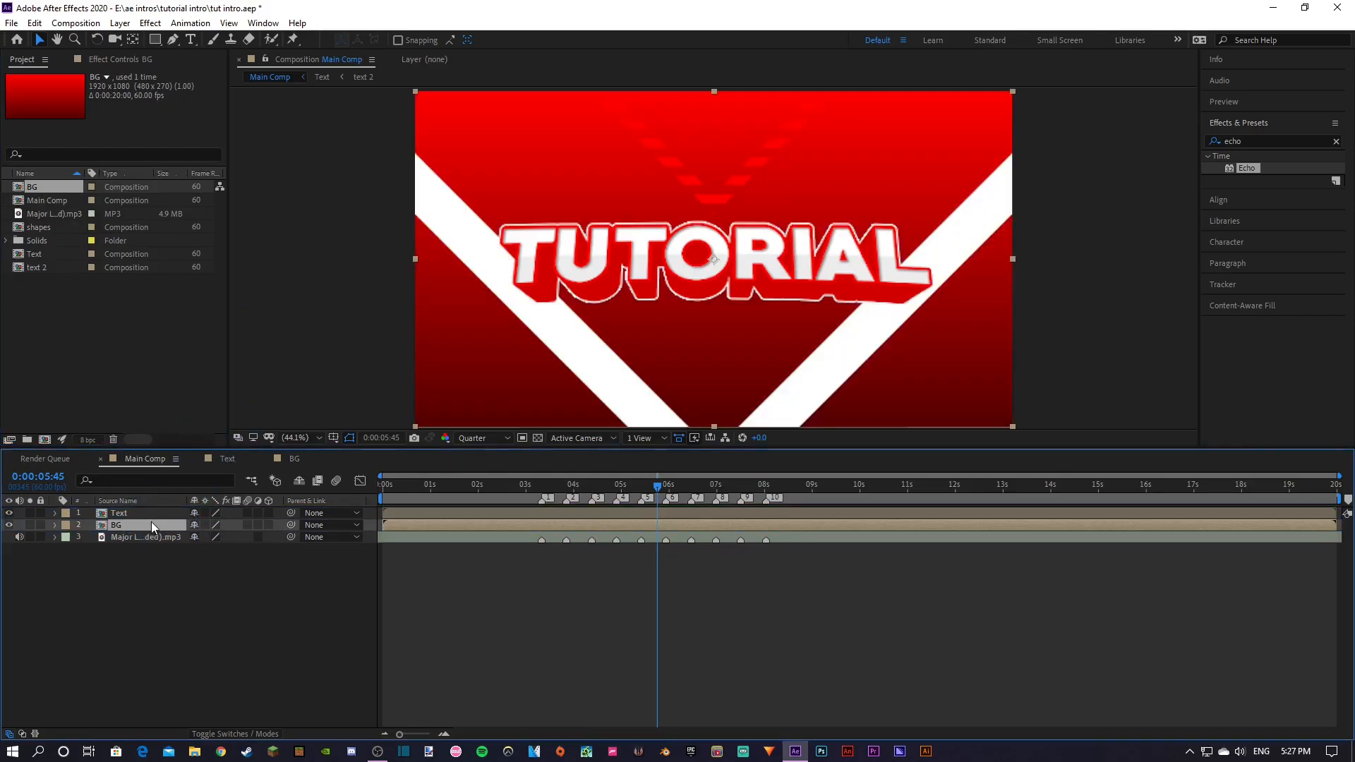
{"action": "left_click_drag", "start_coordinate": [658, 484], "coordinate": [608, 498]}
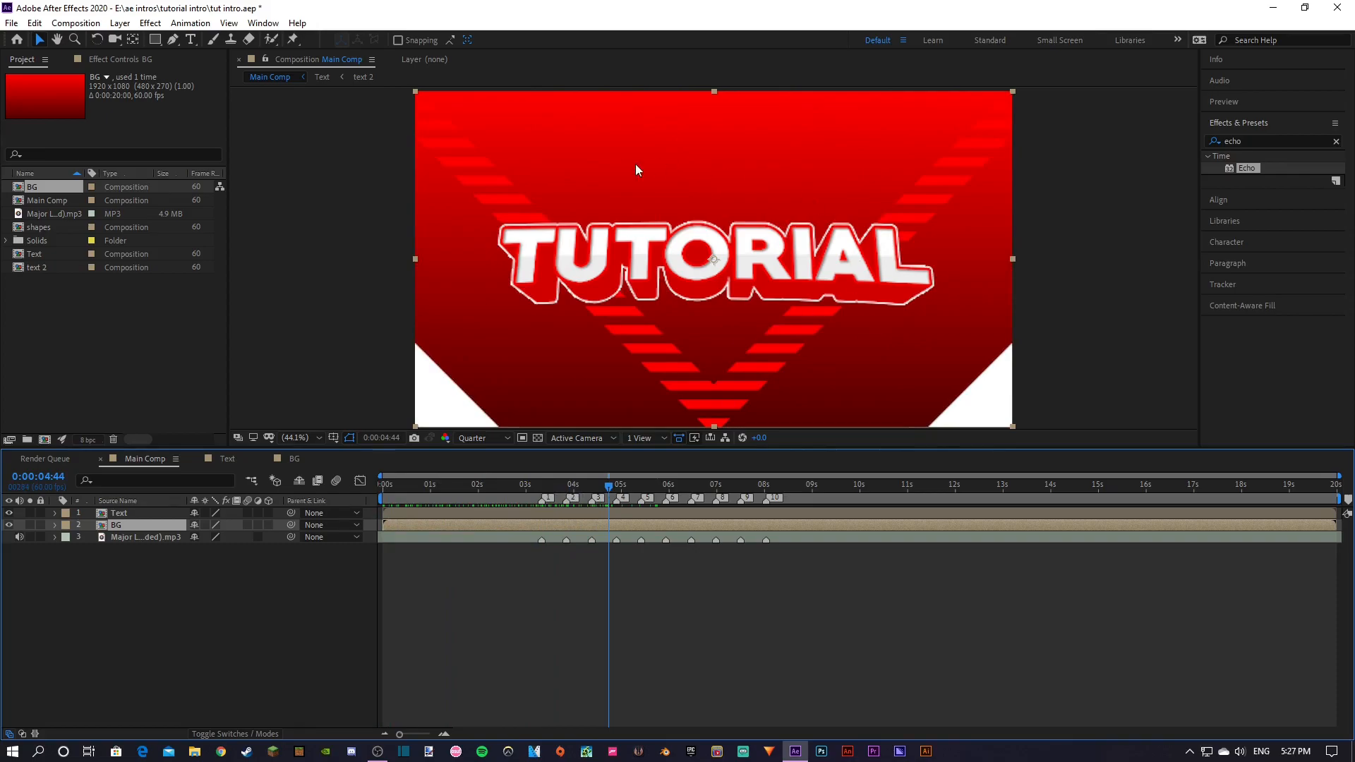
Apply the Drop Shadow effect to the Text layer in Main Comp
{"action": "left_click", "coordinate": [128, 514]}
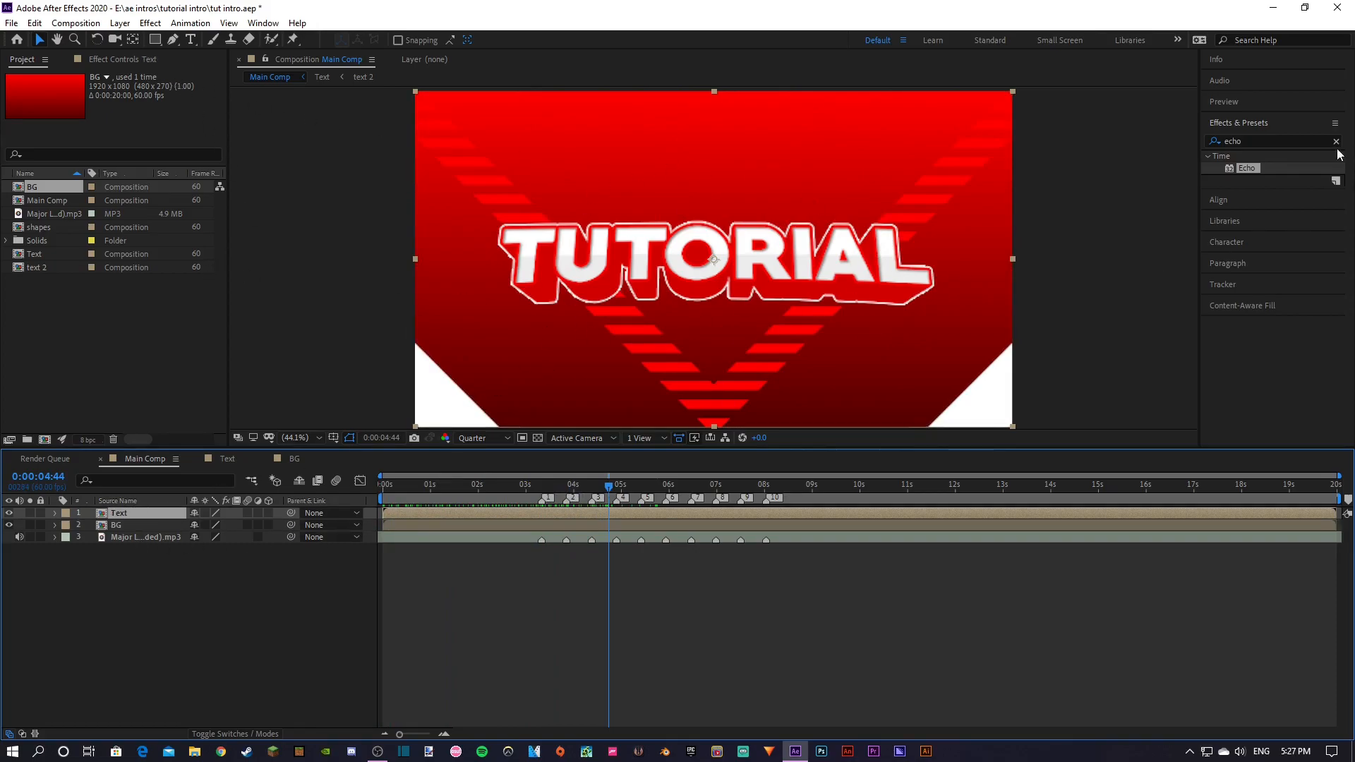
{"action": "left_click", "coordinate": [1210, 143]}
{"action": "type", "text": "drop shadow"}
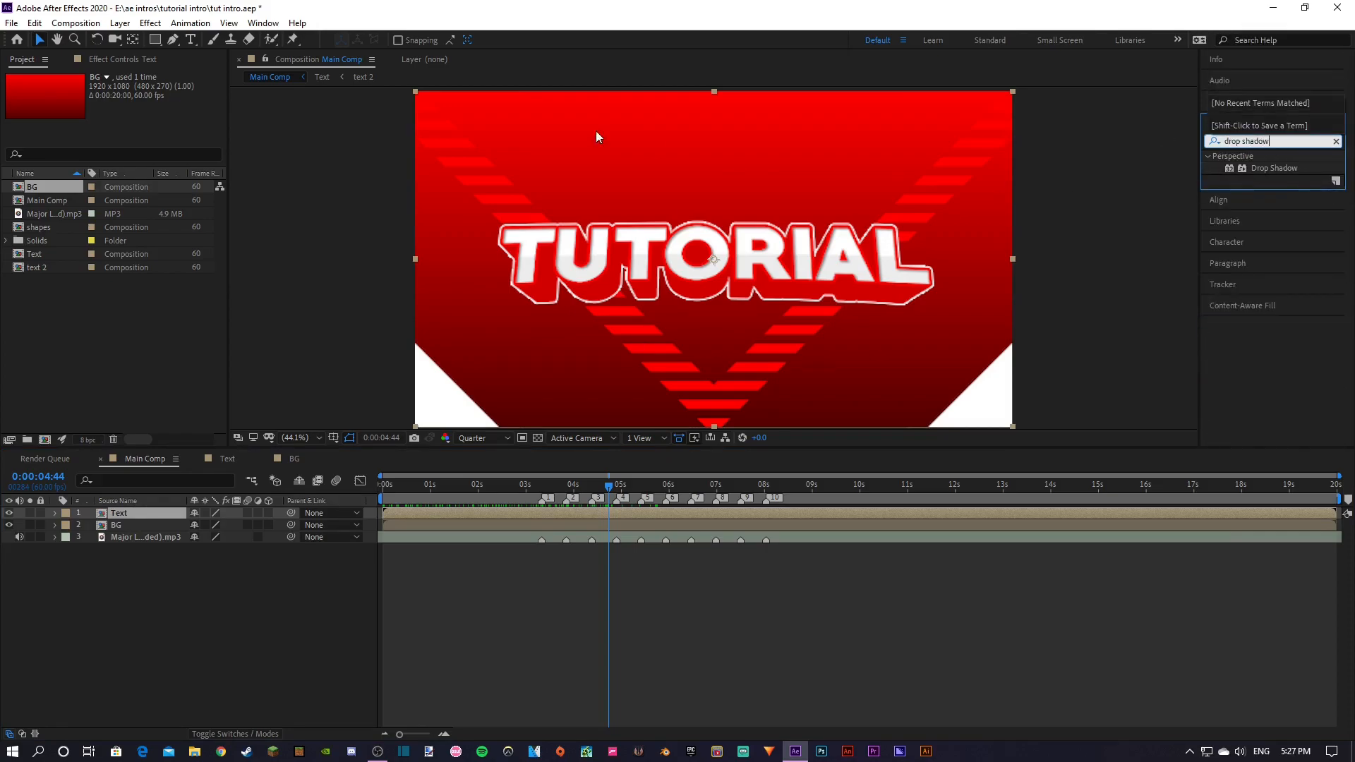
{"action": "double_click", "coordinate": [1271, 169]}
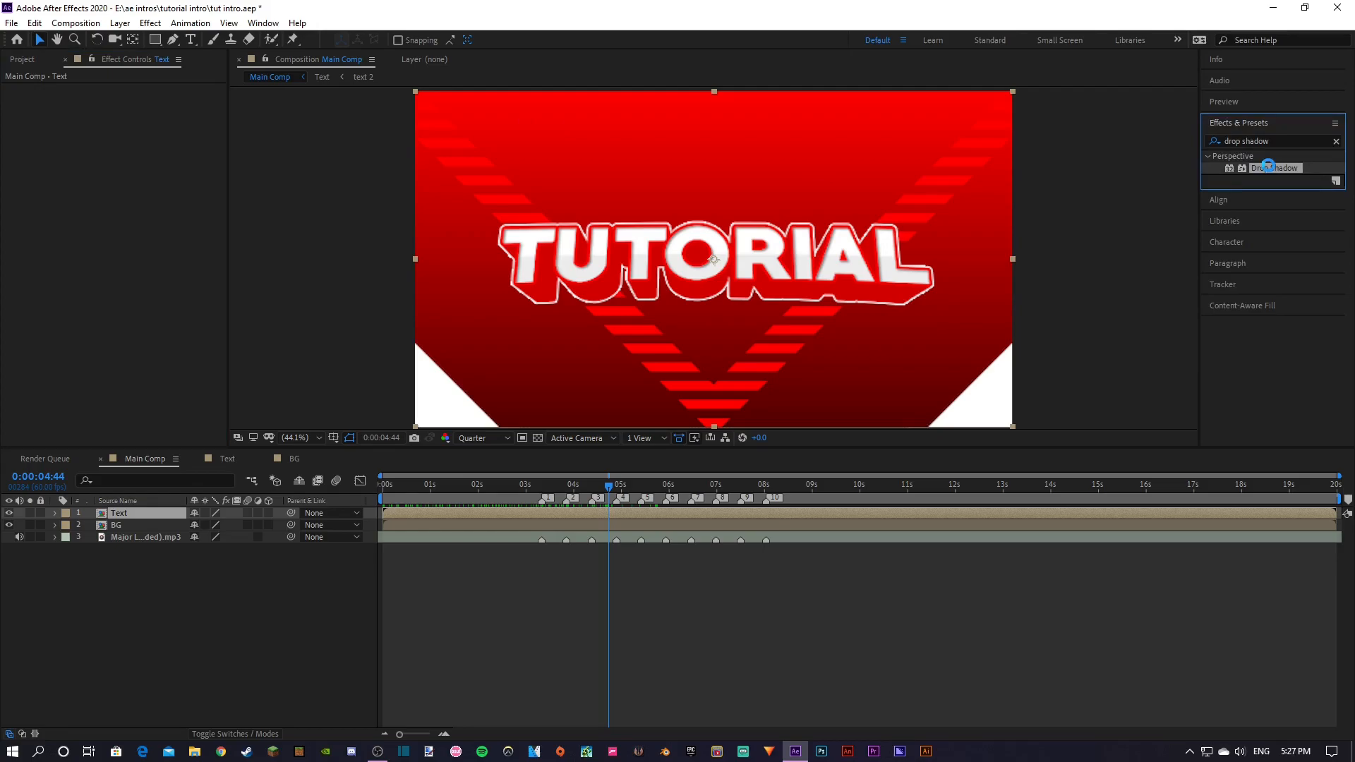
Set the Text layer's drop shadow to 30% opacity, 180° direction, distance 20 and softness 75
{"action": "left_click", "coordinate": [129, 113]}
{"action": "type", "text": "30"}
{"action": "key", "text": "Return"}
{"action": "type", "text": "180"}
{"action": "key", "text": "Return"}
{"action": "mouse_move", "coordinate": [130, 165]}
{"action": "left_mouse_down"}
{"action": "mouse_move", "coordinate": [143, 160]}
{"action": "mouse_move", "coordinate": [139, 177]}
{"action": "left_mouse_up"}
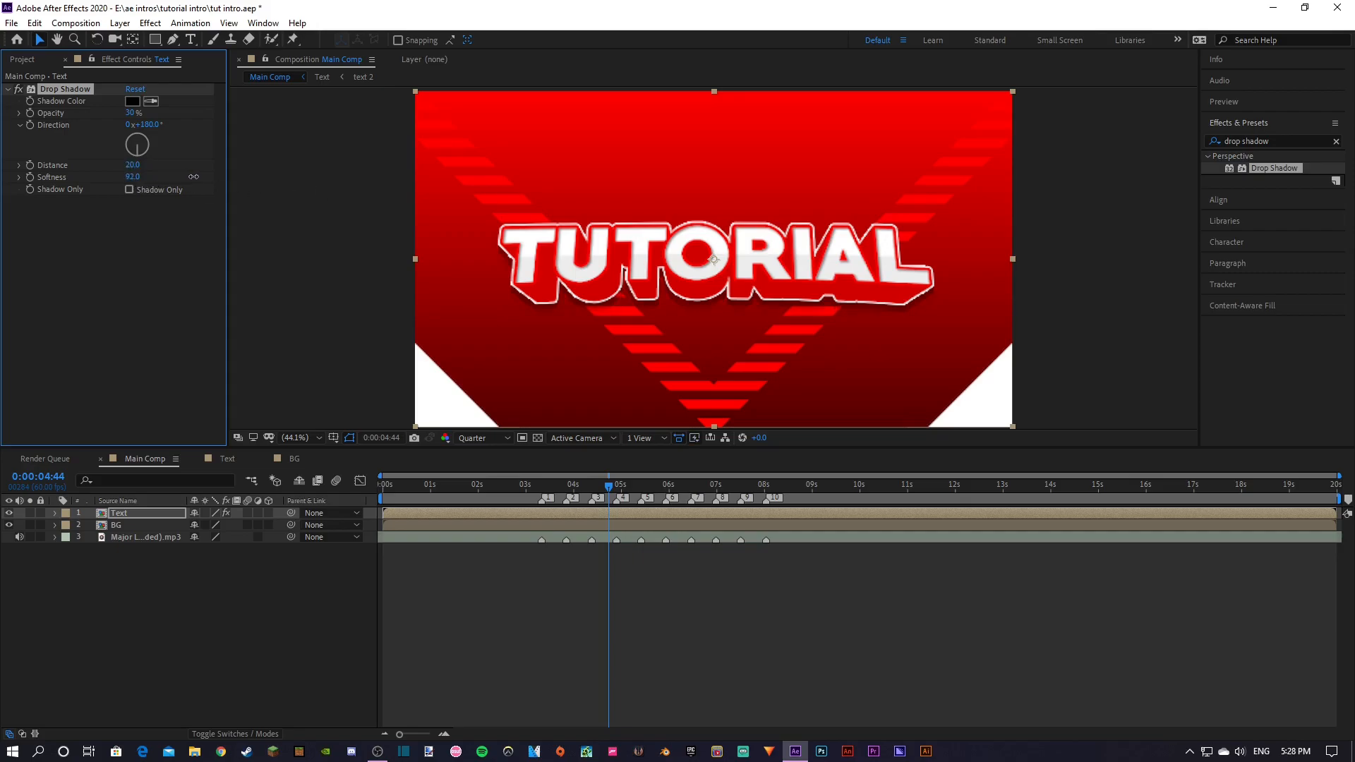
{"action": "left_click", "coordinate": [133, 177]}
{"action": "type", "text": "75"}
{"action": "key", "text": "Return"}
Preview Main Comp from the start and examine the shadowed text over the background around 4 seconds 33 frames
{"action": "left_click", "coordinate": [150, 655]}
{"action": "left_click_drag", "start_coordinate": [630, 491], "coordinate": [364, 553]}
{"action": "key", "text": "space"}
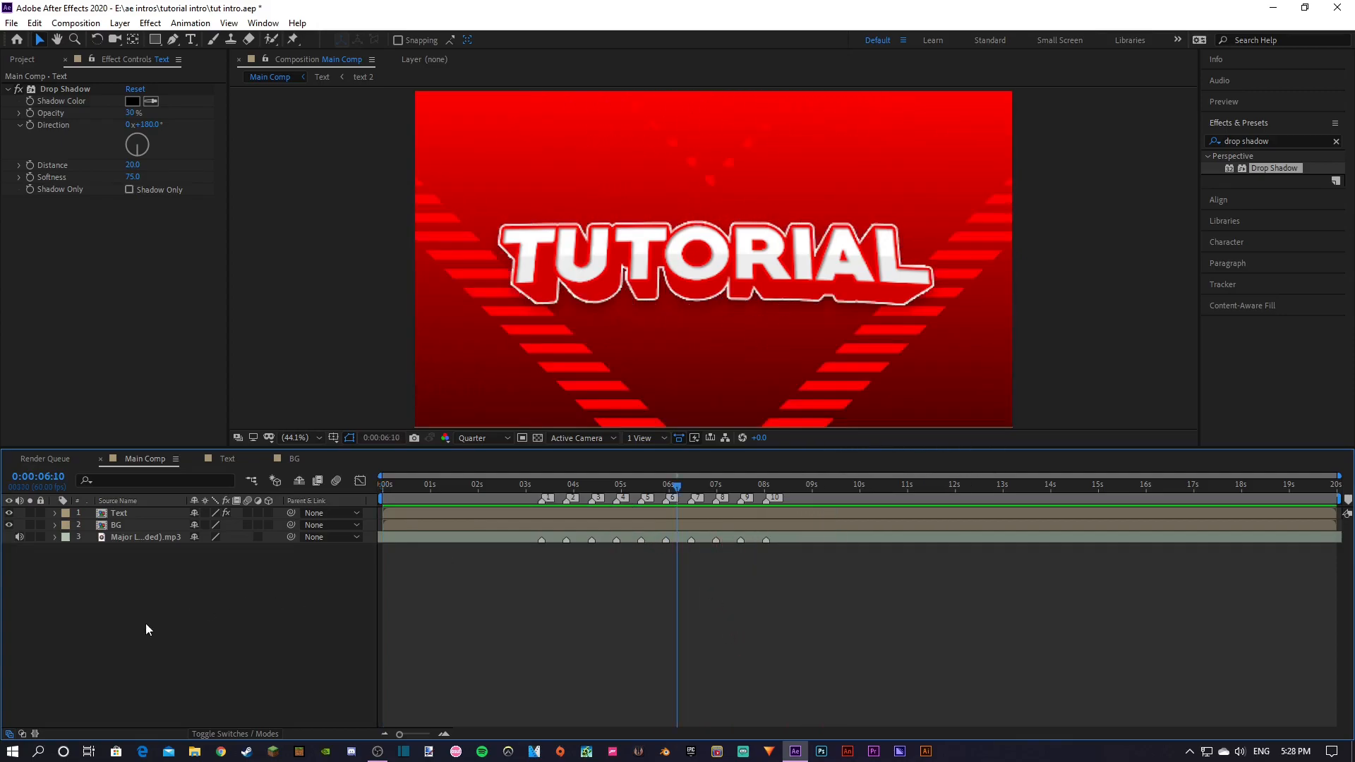
{"action": "left_click_drag", "start_coordinate": [469, 502], "coordinate": [600, 503]}
{"action": "left_click_drag", "start_coordinate": [631, 69], "coordinate": [670, 298]}
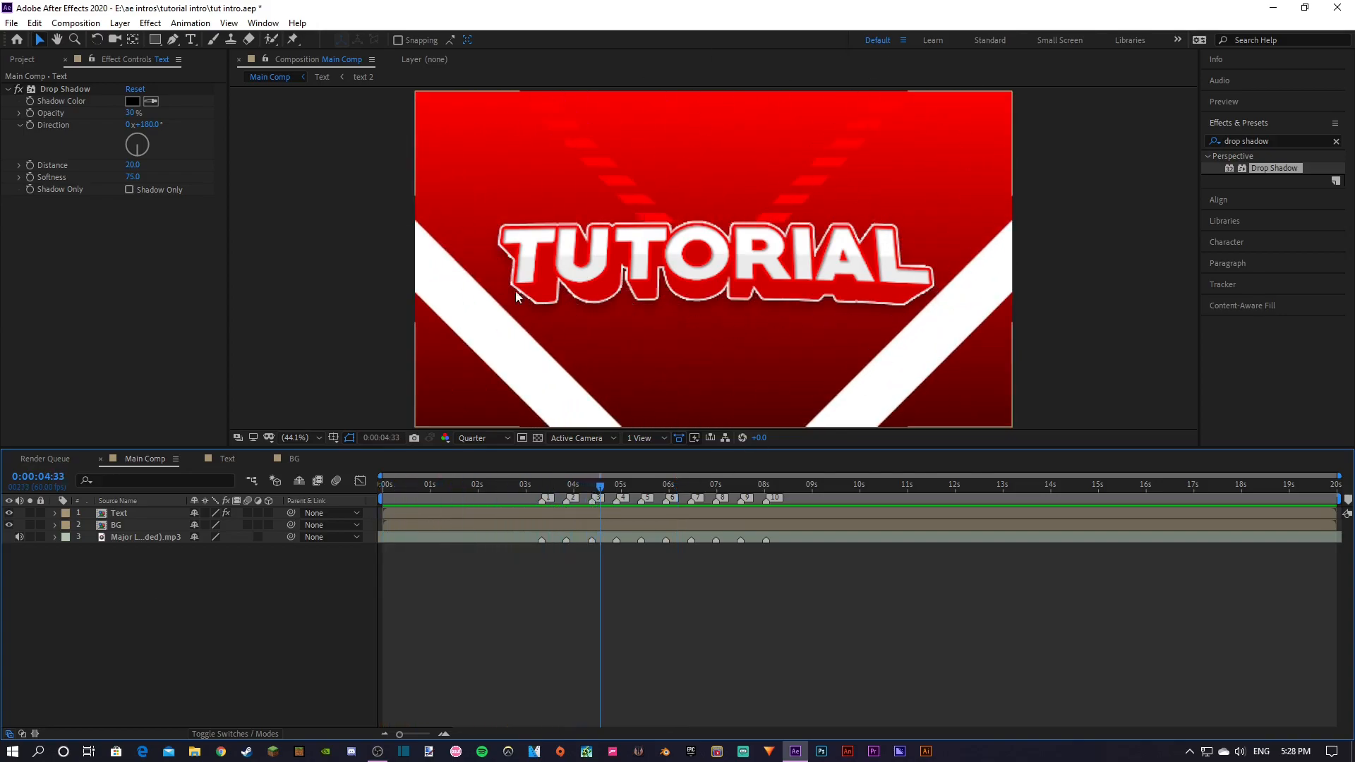
Create a new 1920 x 1080, 60 fps, 20-second composition named "Splines"
{"action": "left_click", "coordinate": [21, 59]}
{"action": "left_click", "coordinate": [96, 307]}
{"action": "right_click", "coordinate": [90, 324]}
{"action": "left_click", "coordinate": [128, 337]}
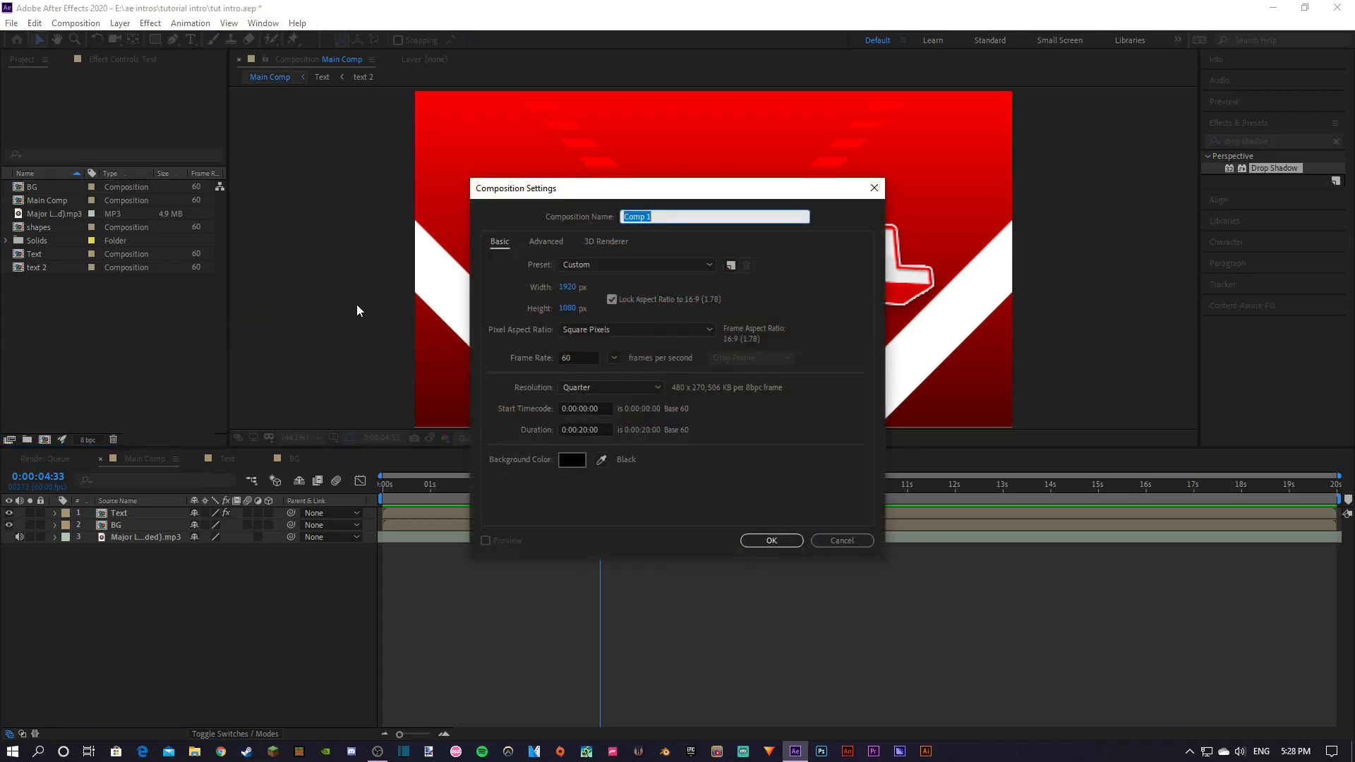
{"action": "type", "text": "Splines"}
{"action": "key", "text": "Return"}
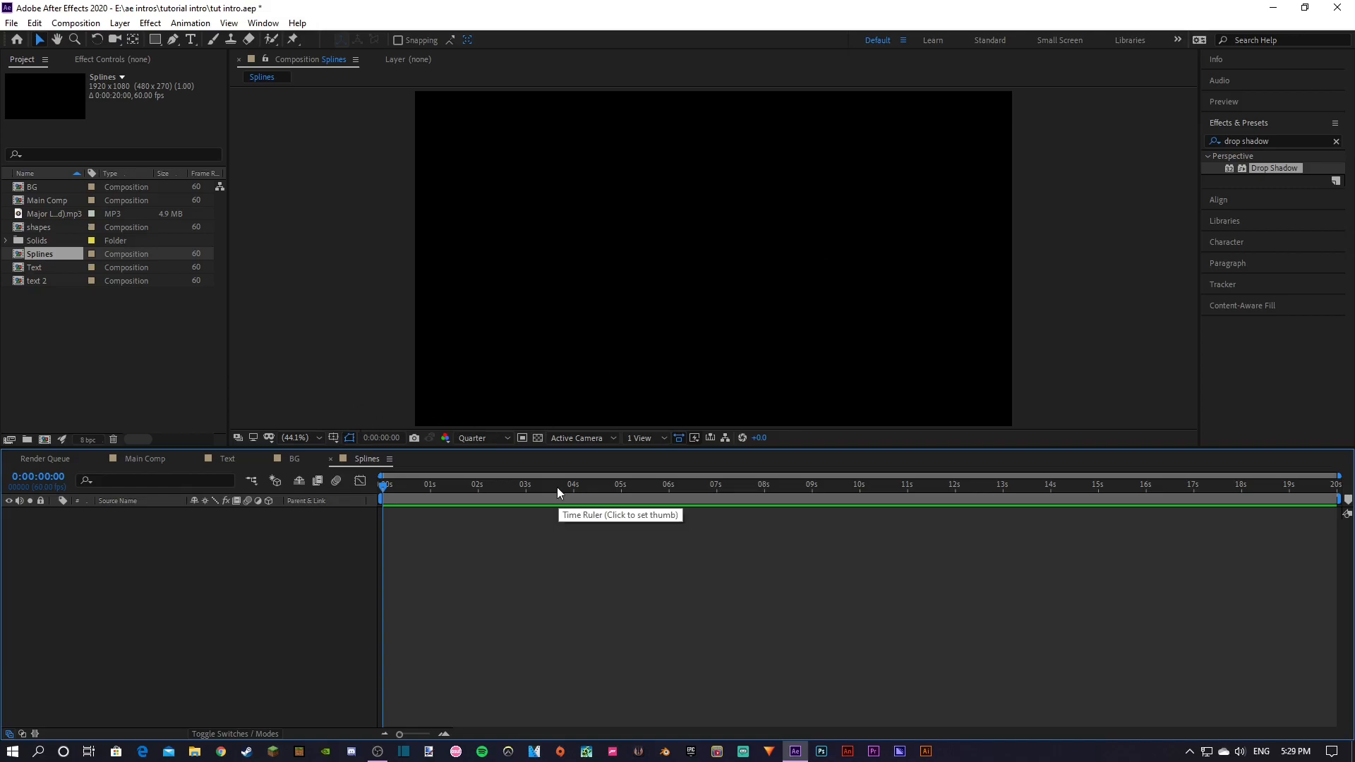
{"action": "right_click", "coordinate": [178, 595]}
{"action": "mouse_move", "coordinate": [234, 443]}
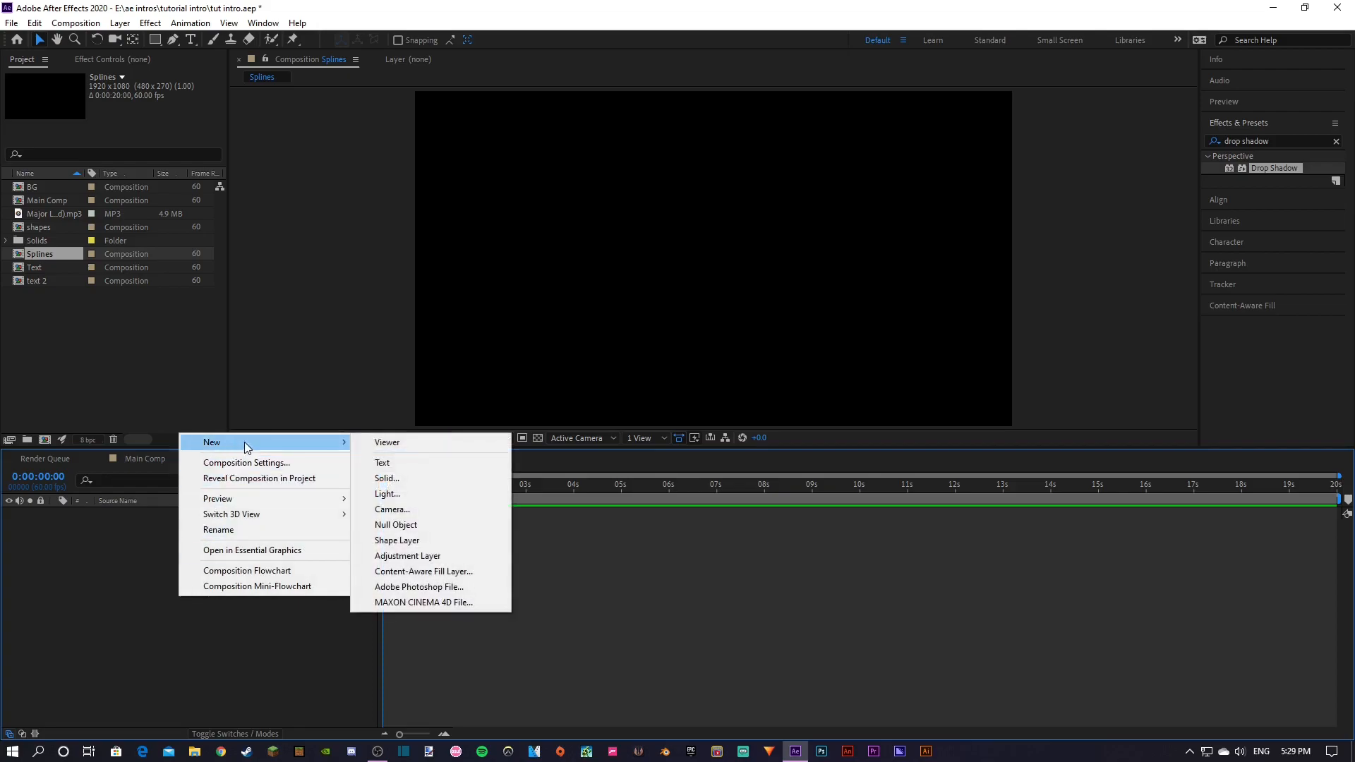
{"action": "left_click", "coordinate": [53, 599]}
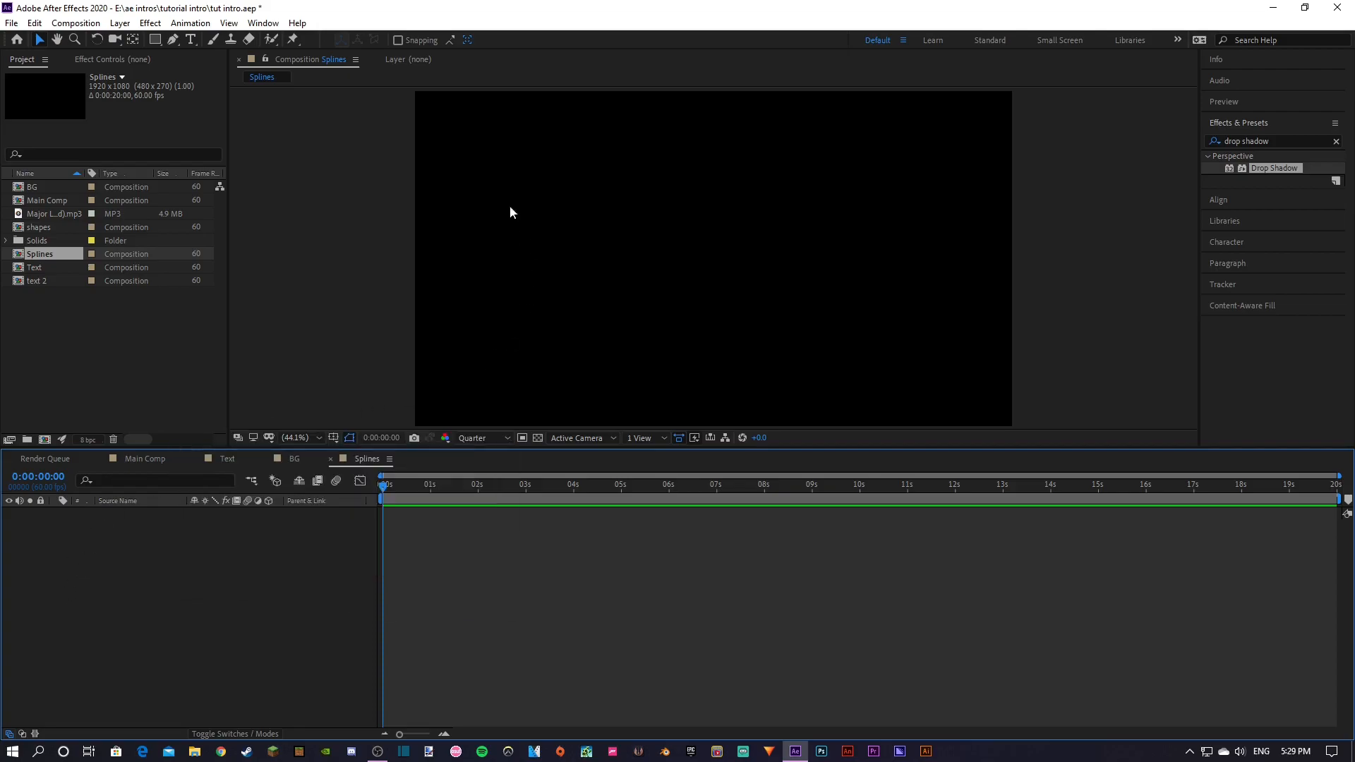
Choose the Pen tool and change its shape stroke colour to white
{"action": "left_click", "coordinate": [171, 40]}
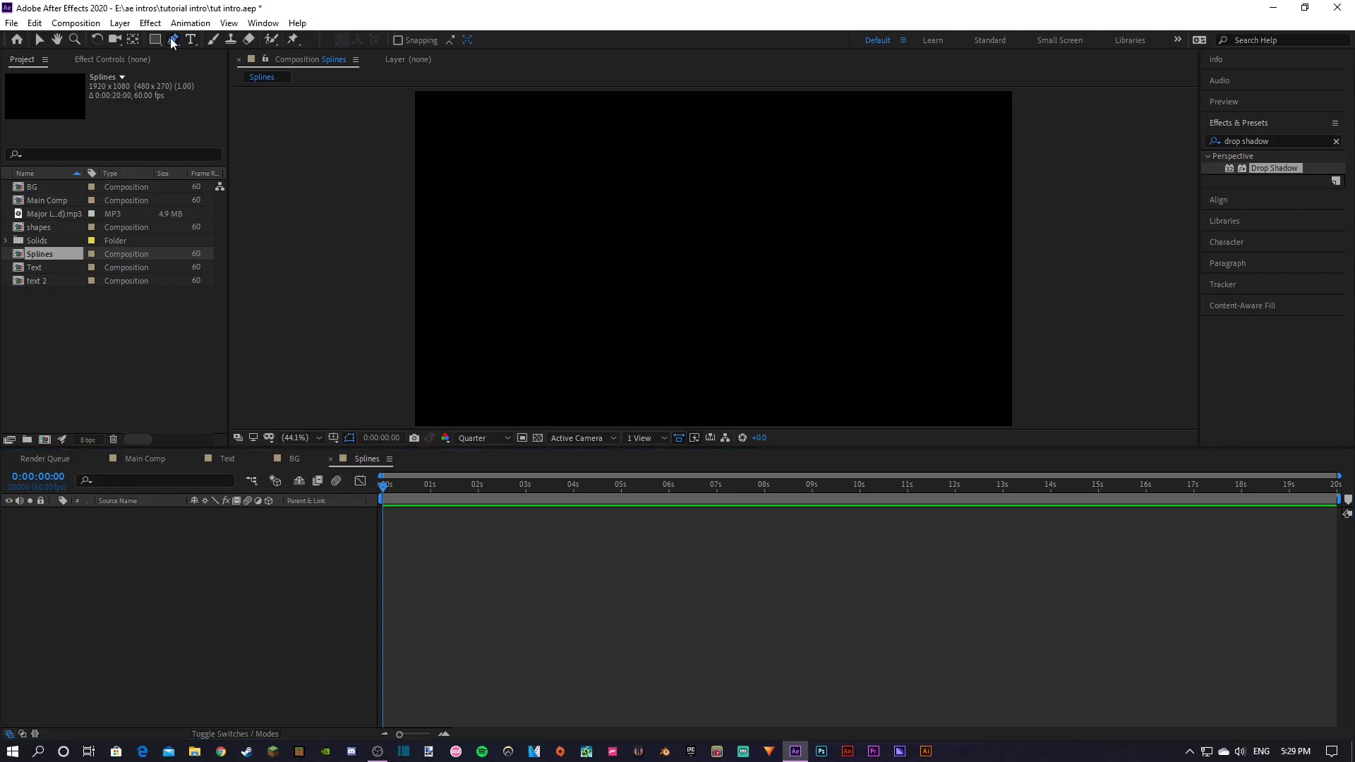
{"action": "left_click", "coordinate": [454, 40]}
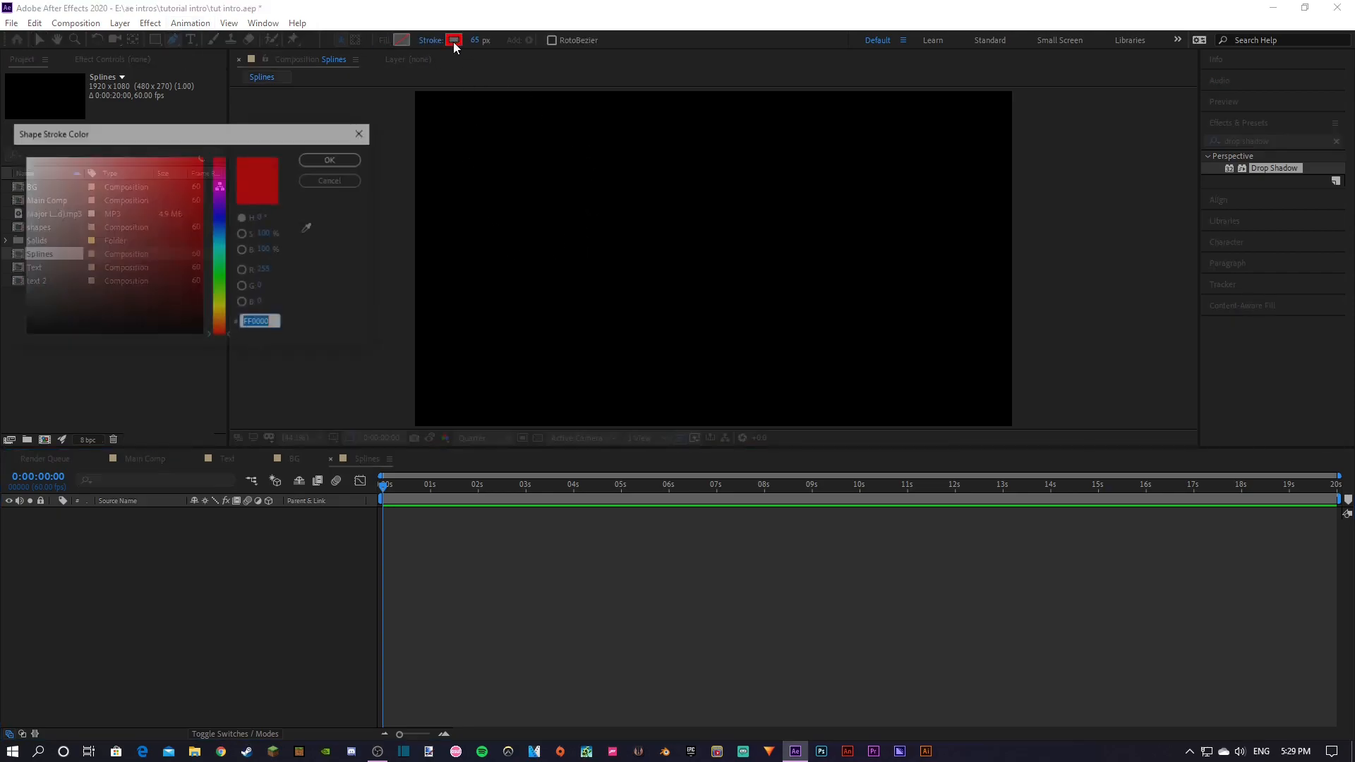
{"action": "left_click_drag", "start_coordinate": [125, 243], "coordinate": [10, 164]}
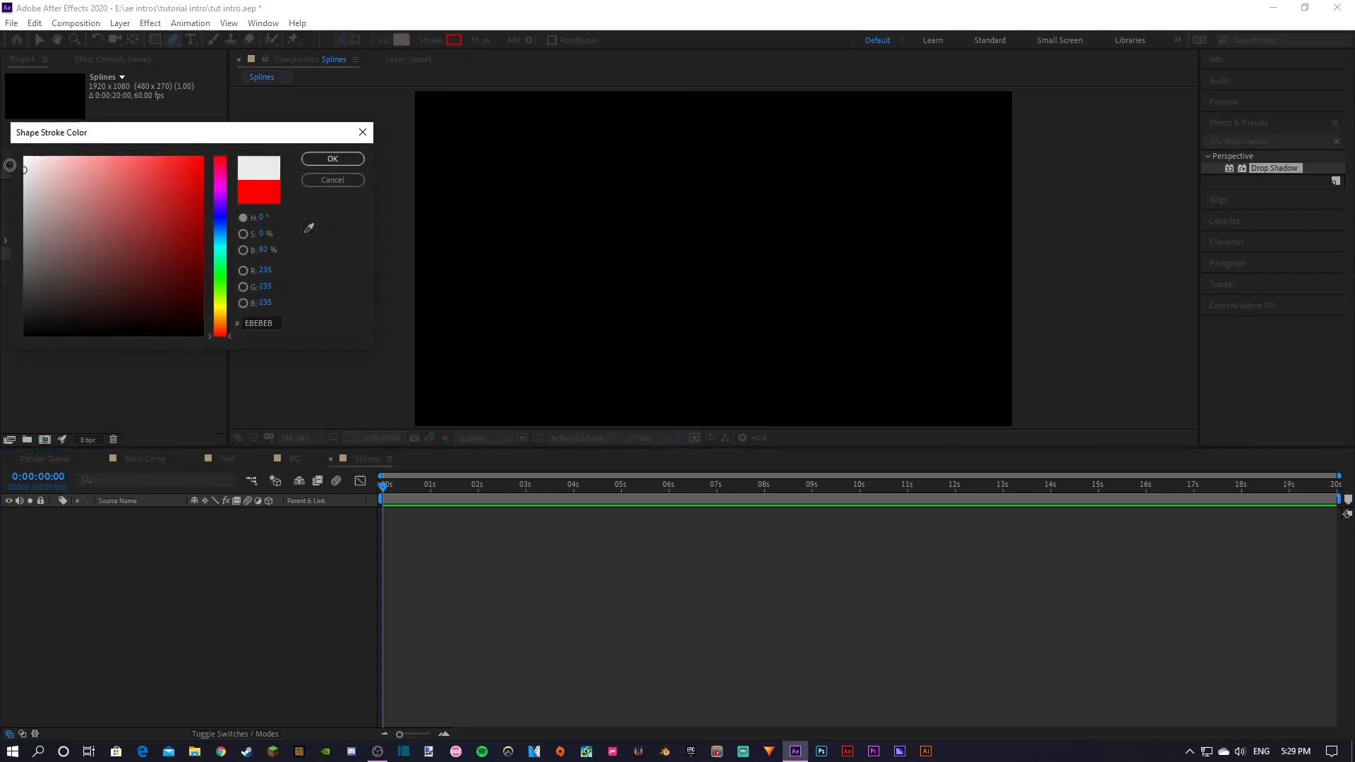
{"action": "left_click", "coordinate": [326, 158]}
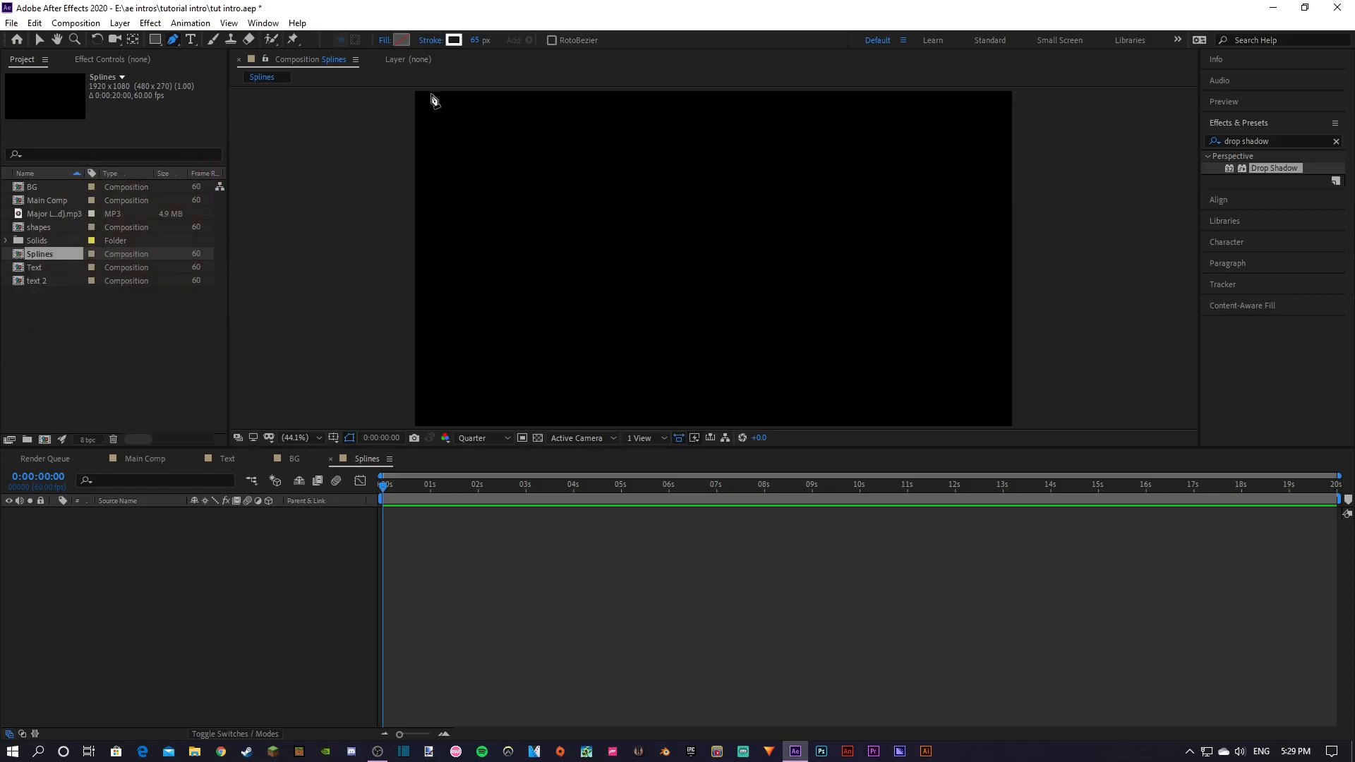
Draw a curving open path from outside the frame's lower-right corner, looping around the frame and crossing diagonally before curving down to the lower left
{"action": "key", "text": "comma"}
{"action": "key", "text": "comma"}
{"action": "left_click", "coordinate": [504, 151]}
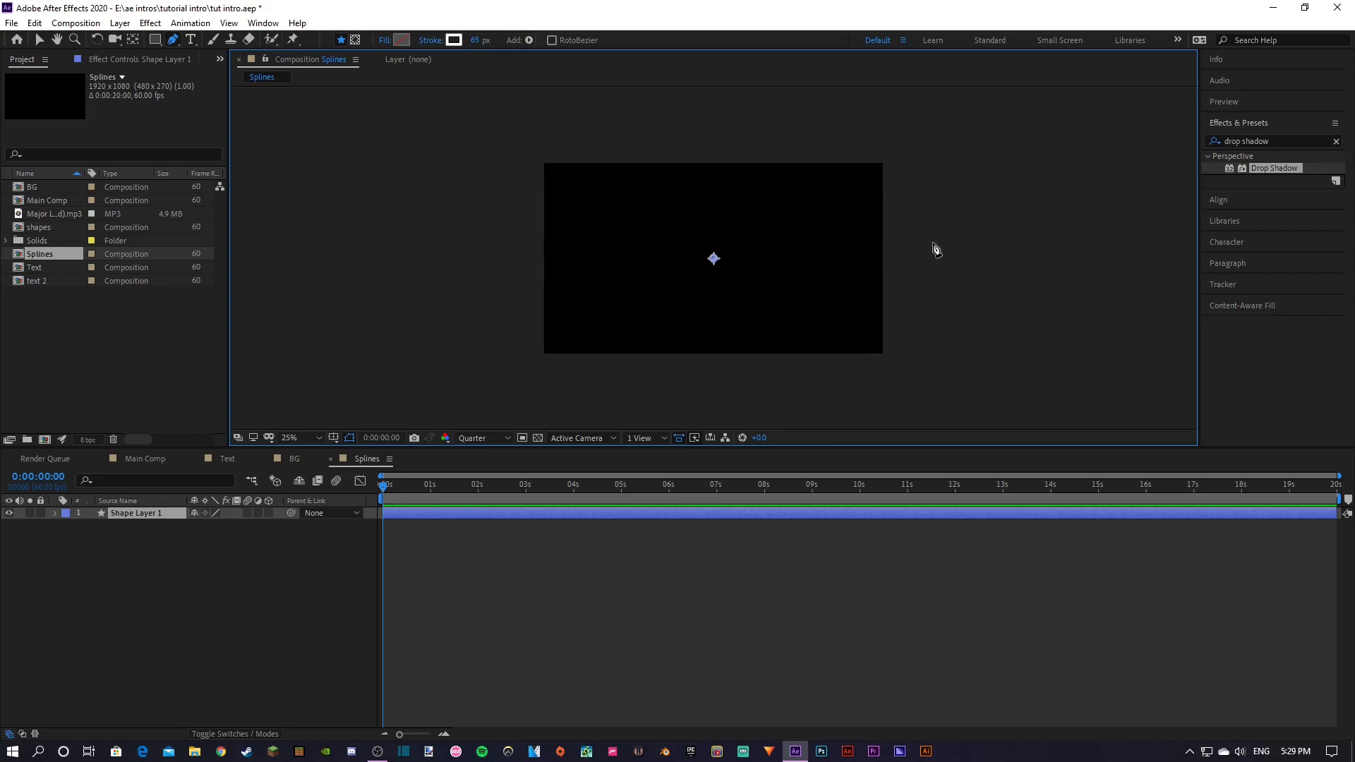
{"action": "left_click", "coordinate": [908, 370]}
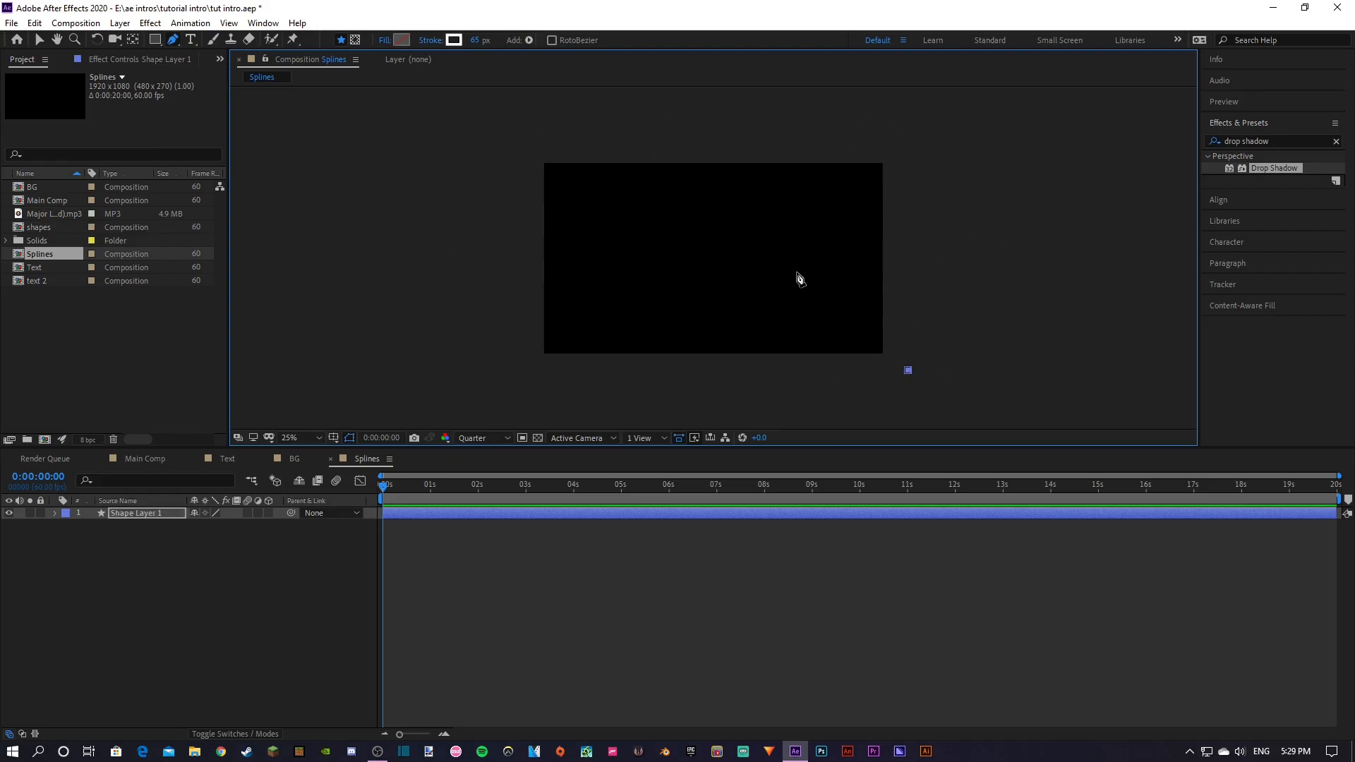
{"action": "left_click_drag", "start_coordinate": [723, 295], "coordinate": [603, 323]}
{"action": "mouse_move", "coordinate": [586, 232]}
{"action": "left_mouse_down"}
{"action": "mouse_move", "coordinate": [602, 151]}
{"action": "mouse_move", "coordinate": [613, 157]}
{"action": "left_mouse_up"}
{"action": "mouse_move", "coordinate": [776, 214]}
{"action": "left_mouse_down"}
{"action": "mouse_move", "coordinate": [802, 226]}
{"action": "mouse_move", "coordinate": [809, 267]}
{"action": "left_mouse_up"}
{"action": "left_click_drag", "start_coordinate": [777, 218], "coordinate": [834, 217]}
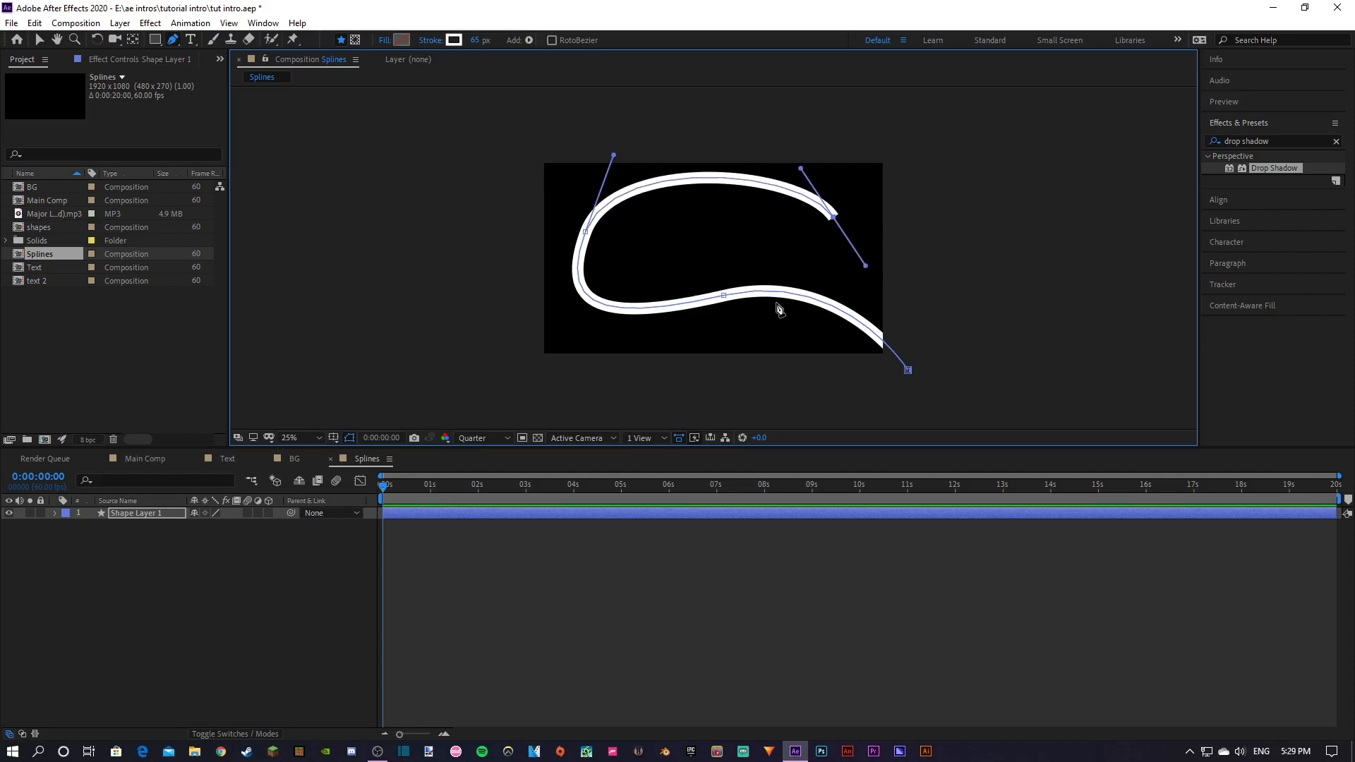
{"action": "mouse_move", "coordinate": [821, 318]}
{"action": "left_mouse_down"}
{"action": "mouse_move", "coordinate": [756, 286]}
{"action": "mouse_move", "coordinate": [754, 266]}
{"action": "left_mouse_up"}
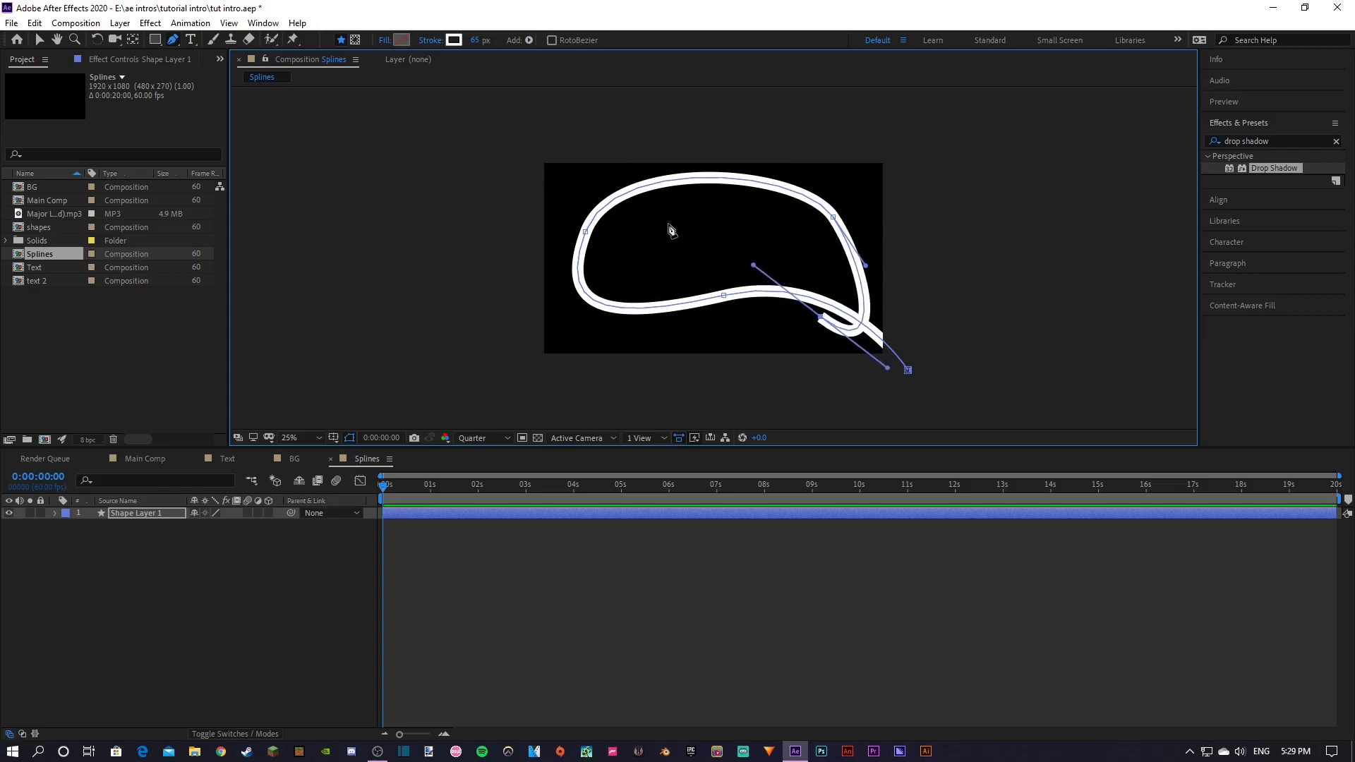
{"action": "mouse_move", "coordinate": [611, 207]}
{"action": "left_mouse_down"}
{"action": "mouse_move", "coordinate": [569, 225]}
{"action": "mouse_move", "coordinate": [573, 255]}
{"action": "left_mouse_up"}
{"action": "left_click_drag", "start_coordinate": [638, 291], "coordinate": [674, 352]}
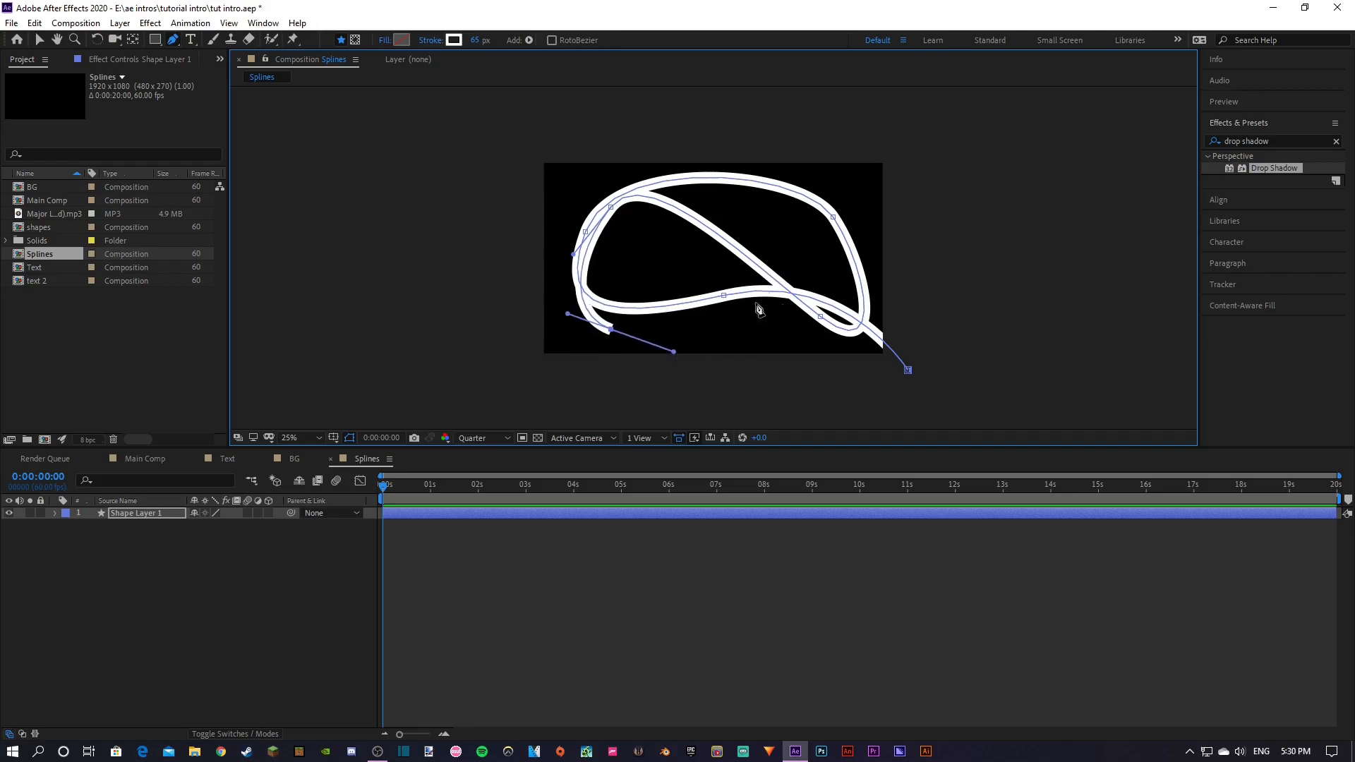
Continue the spline with overlapping loops through the frame's centre, right and lower left, end it above the upper edge, and return to time 0
{"action": "left_click_drag", "start_coordinate": [708, 259], "coordinate": [815, 255]}
{"action": "left_click_drag", "start_coordinate": [757, 220], "coordinate": [819, 200]}
{"action": "left_click_drag", "start_coordinate": [819, 256], "coordinate": [745, 257]}
{"action": "left_click_drag", "start_coordinate": [603, 253], "coordinate": [611, 321]}
{"action": "left_click_drag", "start_coordinate": [605, 255], "coordinate": [662, 389]}
{"action": "left_click_drag", "start_coordinate": [724, 316], "coordinate": [719, 258]}
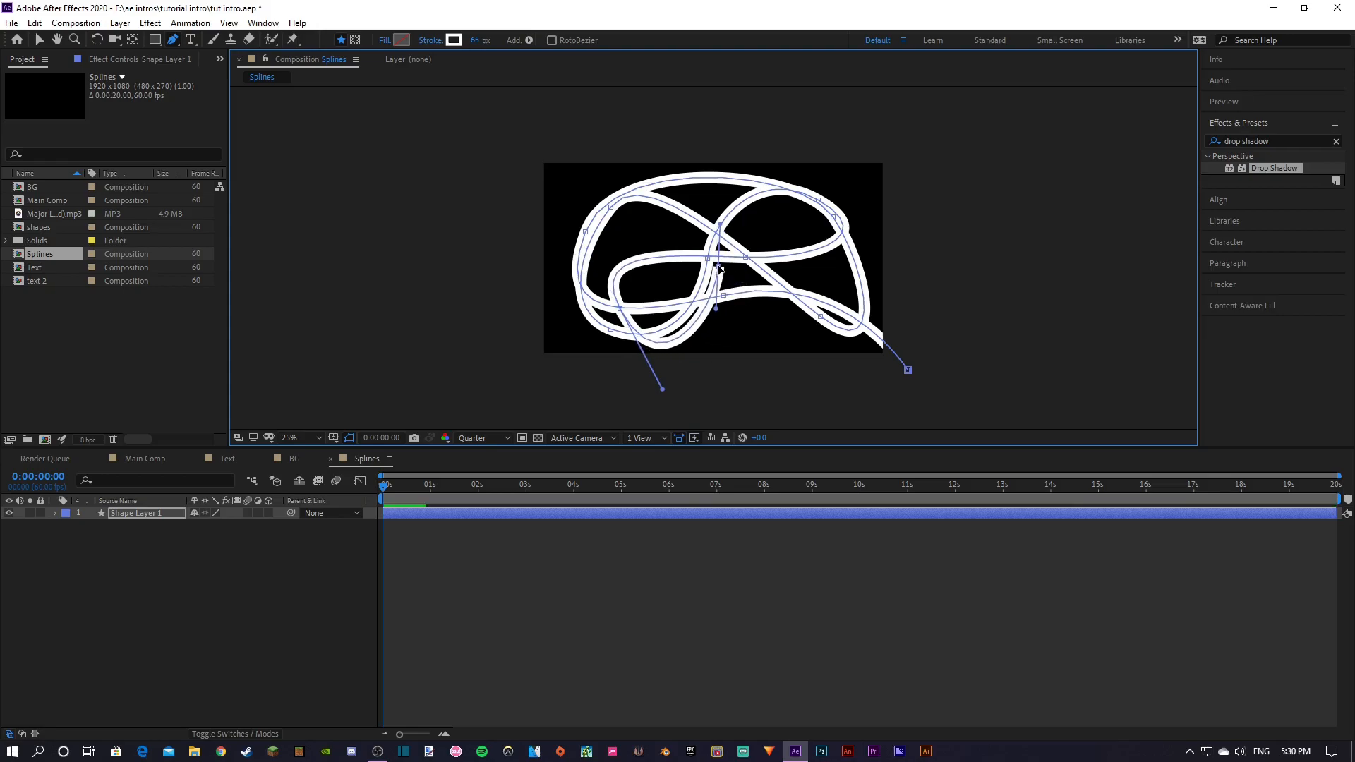
{"action": "left_click_drag", "start_coordinate": [732, 142], "coordinate": [764, 125]}
{"action": "left_click", "coordinate": [326, 598]}
{"action": "left_click_drag", "start_coordinate": [433, 485], "coordinate": [311, 488]}
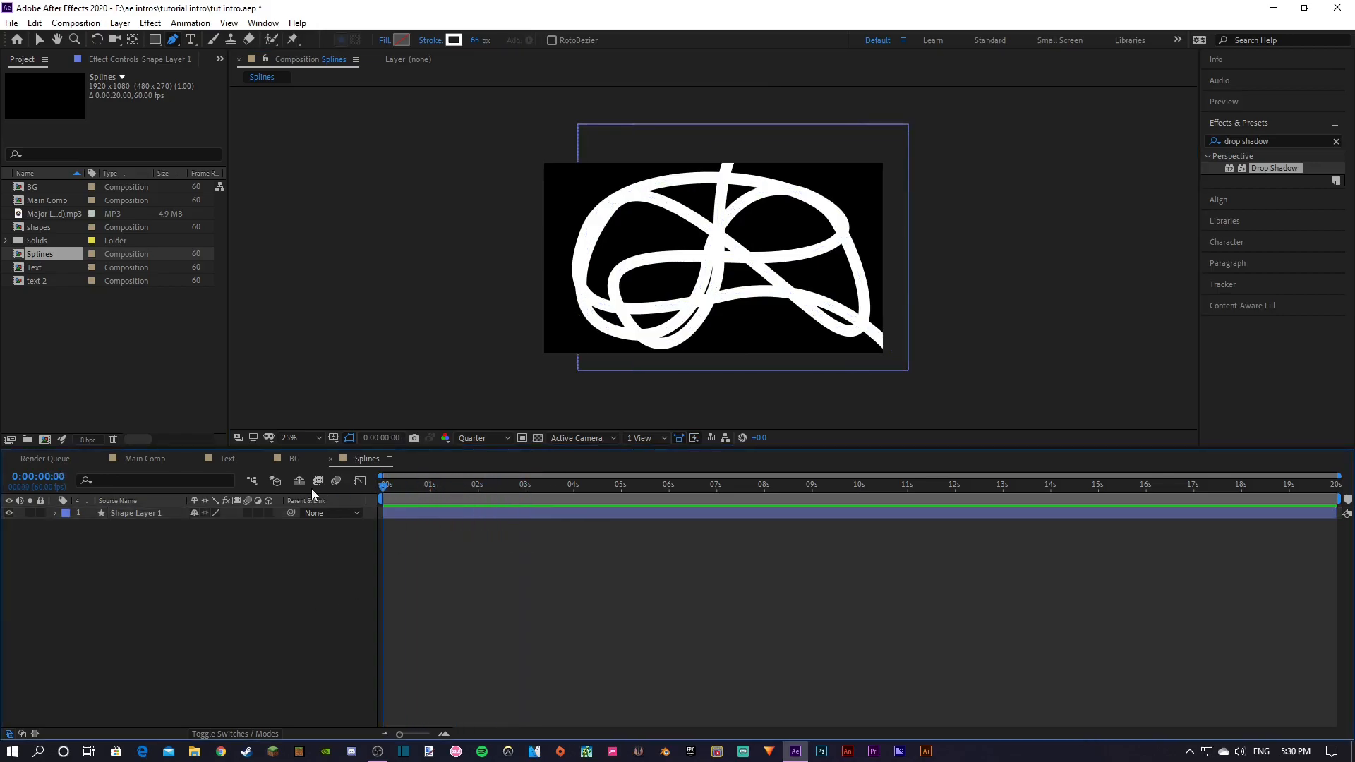
Add Trim Paths to the spline's shape layer and expand its start, end and offset properties
{"action": "left_click", "coordinate": [142, 514]}
{"action": "left_click", "coordinate": [306, 607]}
{"action": "left_click", "coordinate": [142, 512]}
{"action": "left_click", "coordinate": [54, 513]}
{"action": "left_click", "coordinate": [104, 525]}
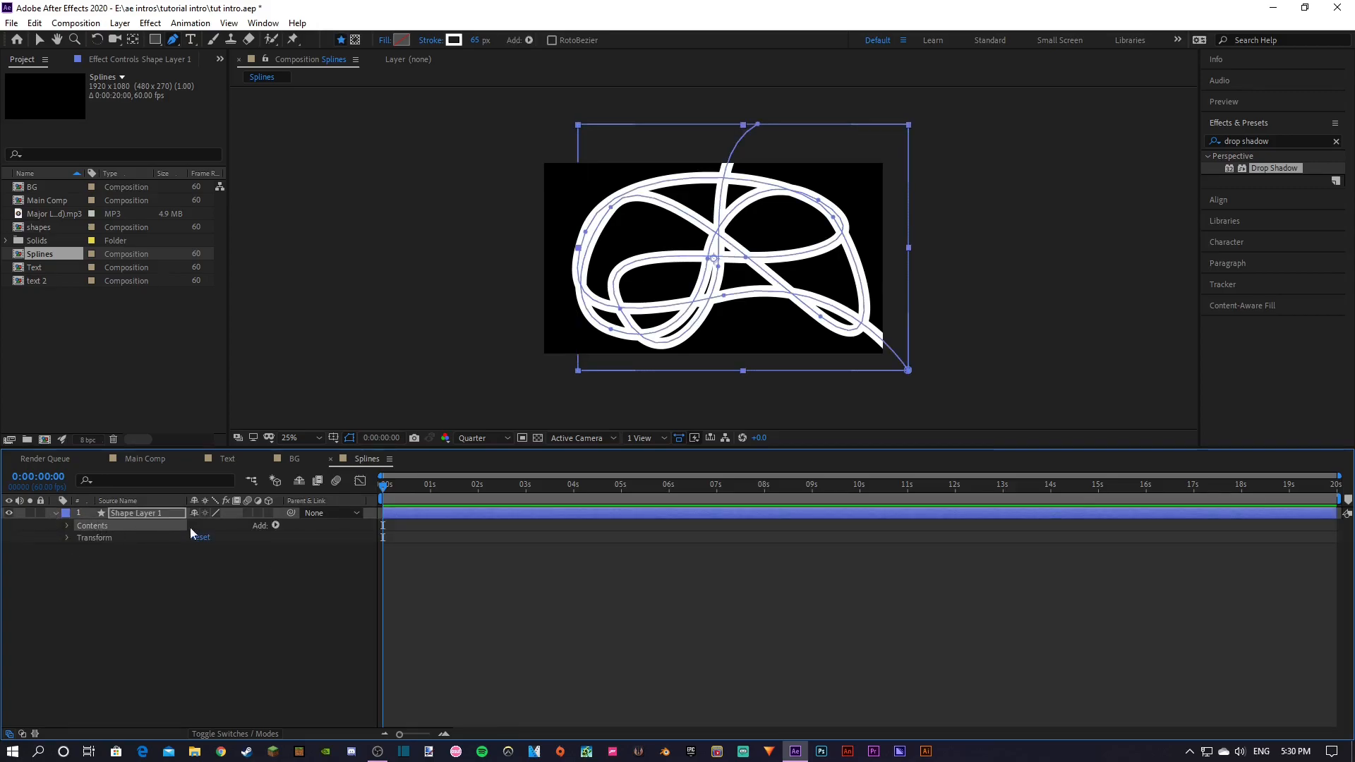
{"action": "left_click", "coordinate": [276, 526]}
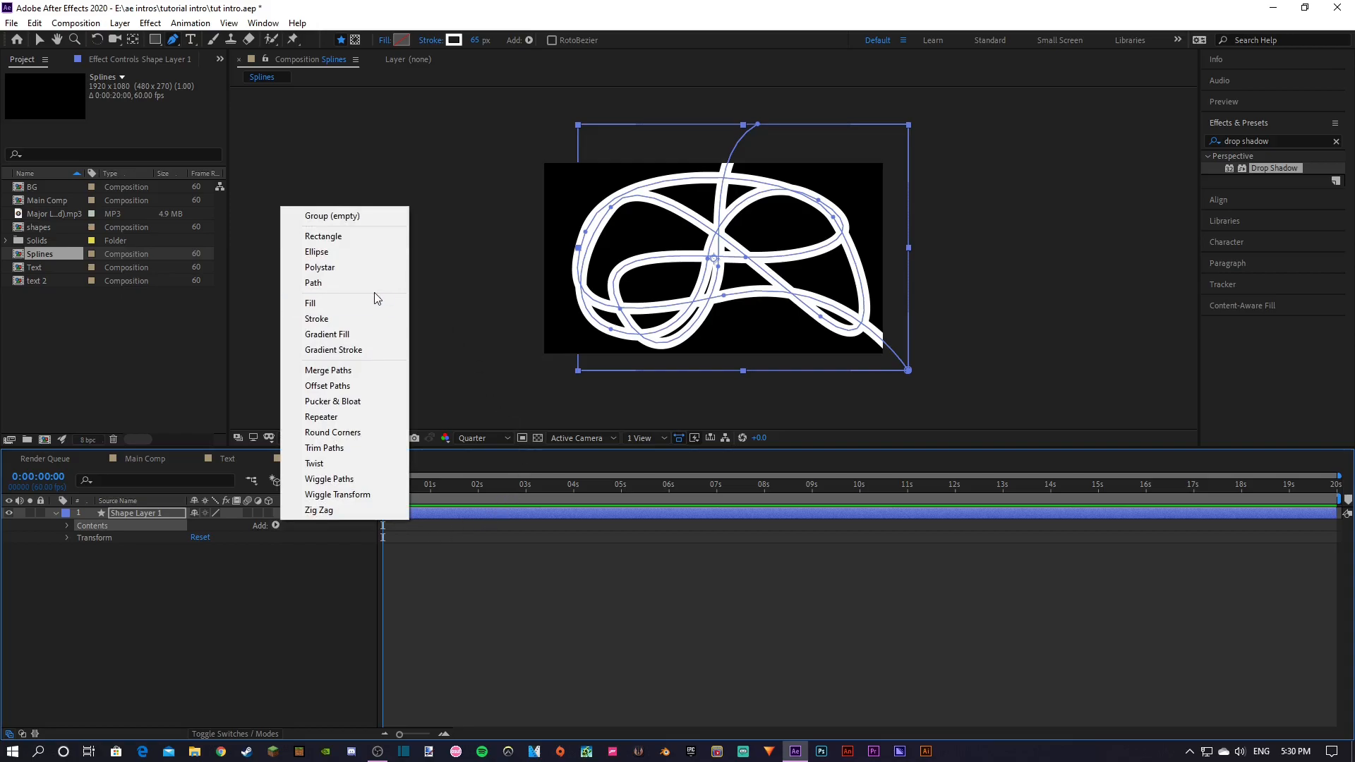
{"action": "left_click", "coordinate": [350, 449]}
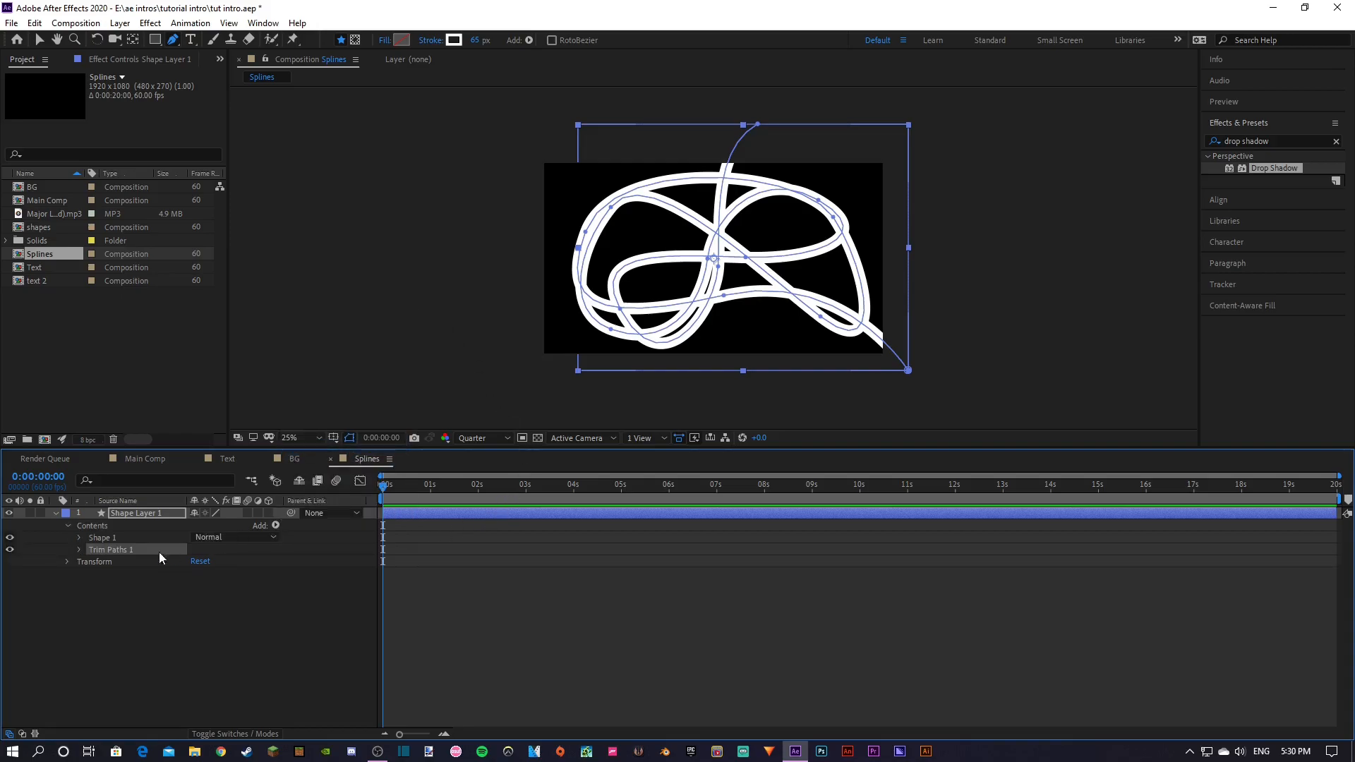
{"action": "left_click", "coordinate": [79, 549]}
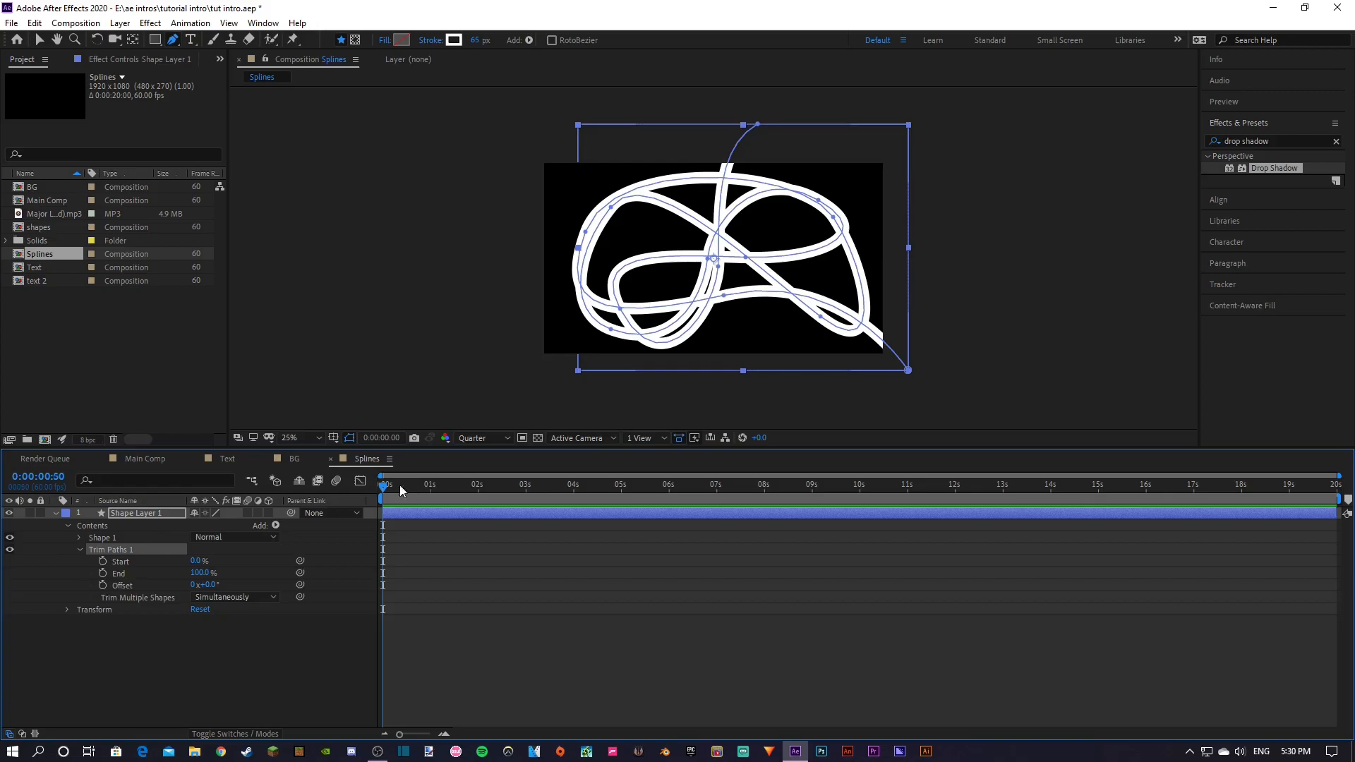
Keyframe the Trim Paths Start and End at time 0, with both set to 0%
{"action": "key", "text": "Home"}
{"action": "left_click", "coordinate": [103, 573]}
{"action": "left_click_drag", "start_coordinate": [188, 576], "coordinate": [93, 585]}
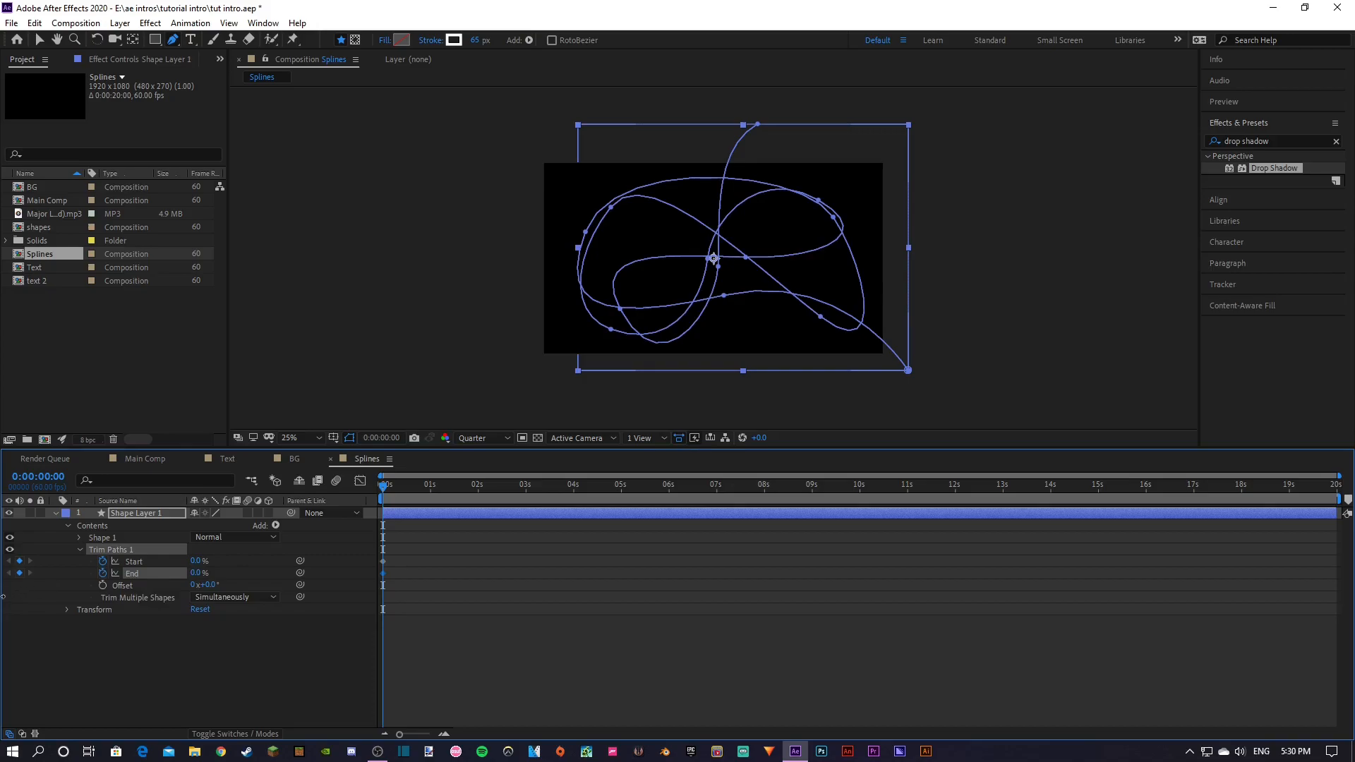
Set Trim Paths Start and End to 100% at 0:00:08:00, and preview the animation from the beginning
{"action": "left_click", "coordinate": [56, 475]}
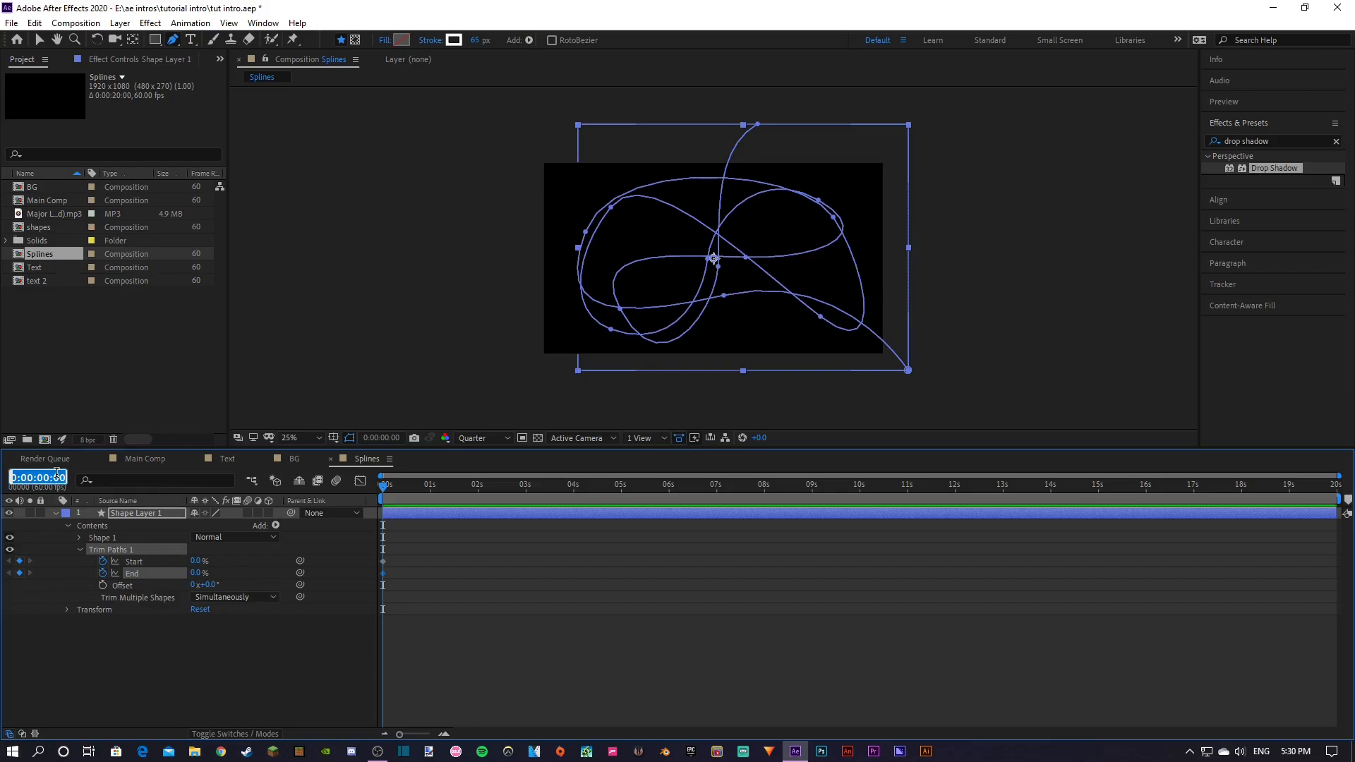
{"action": "key", "text": "Return"}
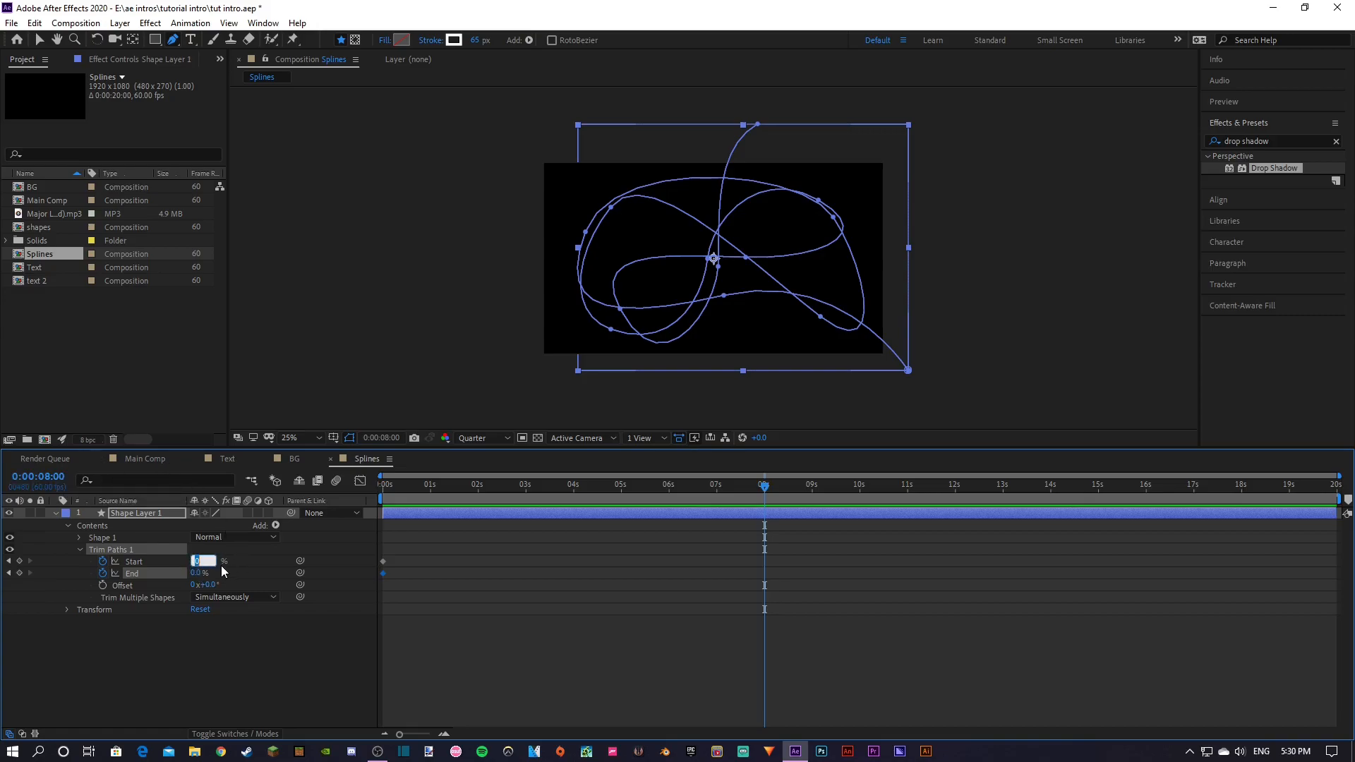
{"action": "type", "text": "100"}
{"action": "key", "text": "Return"}
{"action": "left_click_drag", "start_coordinate": [200, 572], "coordinate": [728, 569]}
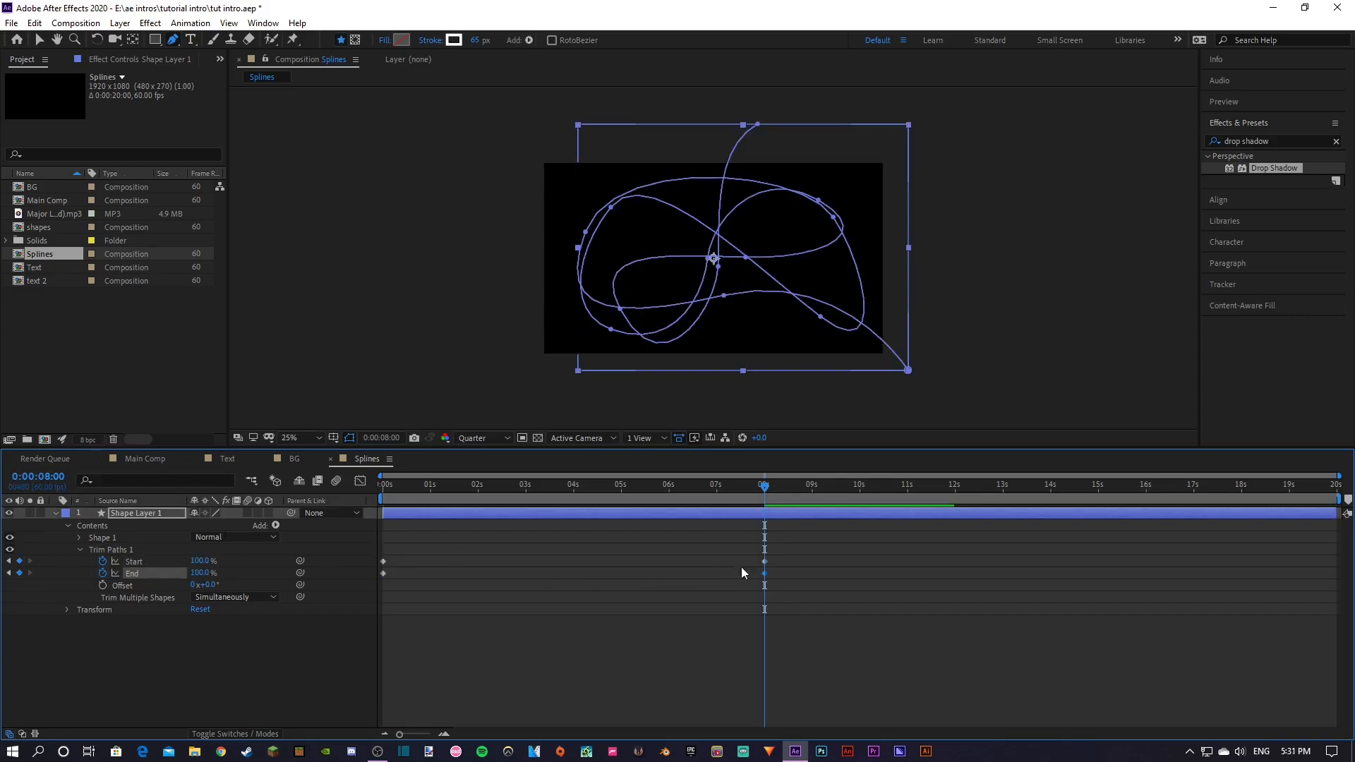
{"action": "left_click_drag", "start_coordinate": [771, 494], "coordinate": [295, 528]}
{"action": "left_click", "coordinate": [416, 544]}
{"action": "key", "text": "space"}
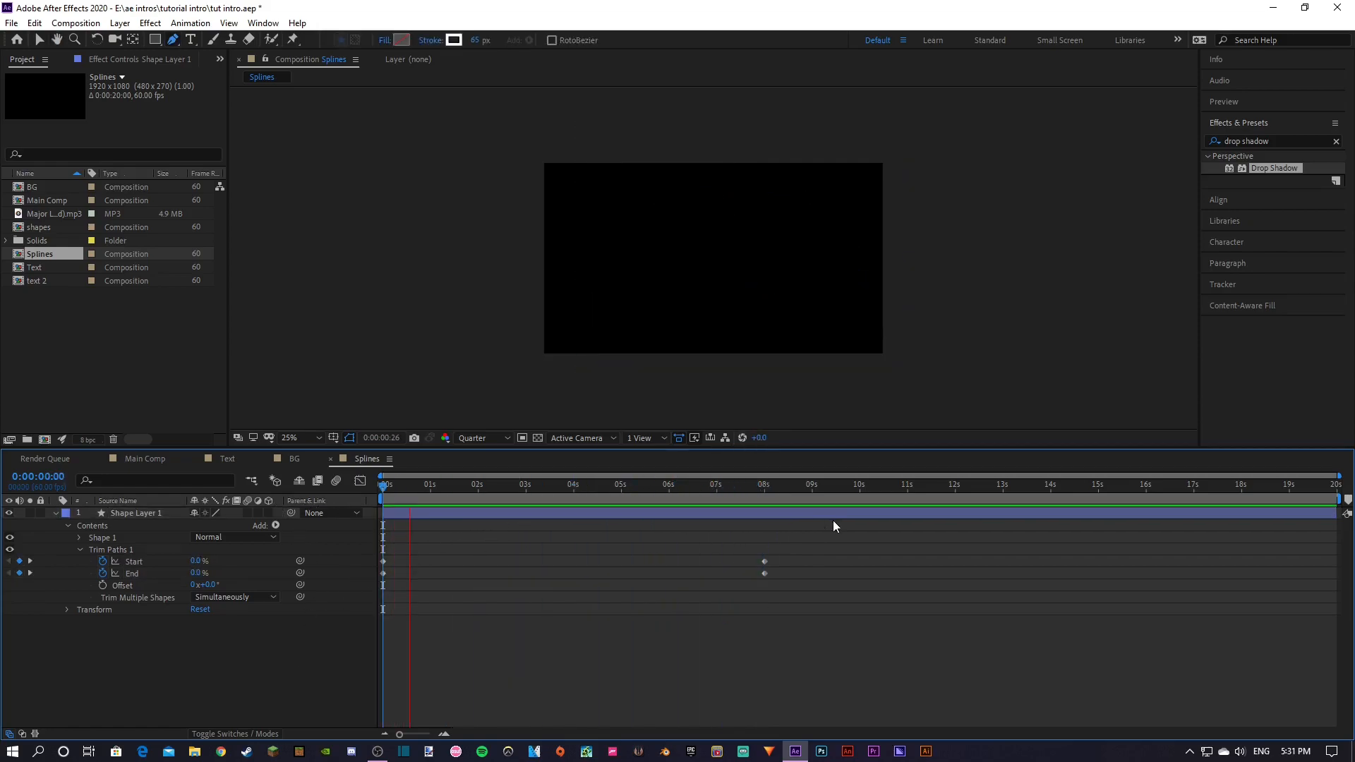
Apply Easy Ease to all four Trim Paths Start and End keyframes
{"action": "key", "text": "space"}
{"action": "left_click_drag", "start_coordinate": [781, 572], "coordinate": [367, 589]}
{"action": "key", "text": "F9"}
{"action": "left_click", "coordinate": [889, 571]}
Shift both Start keyframes about 40 frames later than the End keyframes, and preview the spline from time 0
{"action": "left_click_drag", "start_coordinate": [796, 557], "coordinate": [382, 566]}
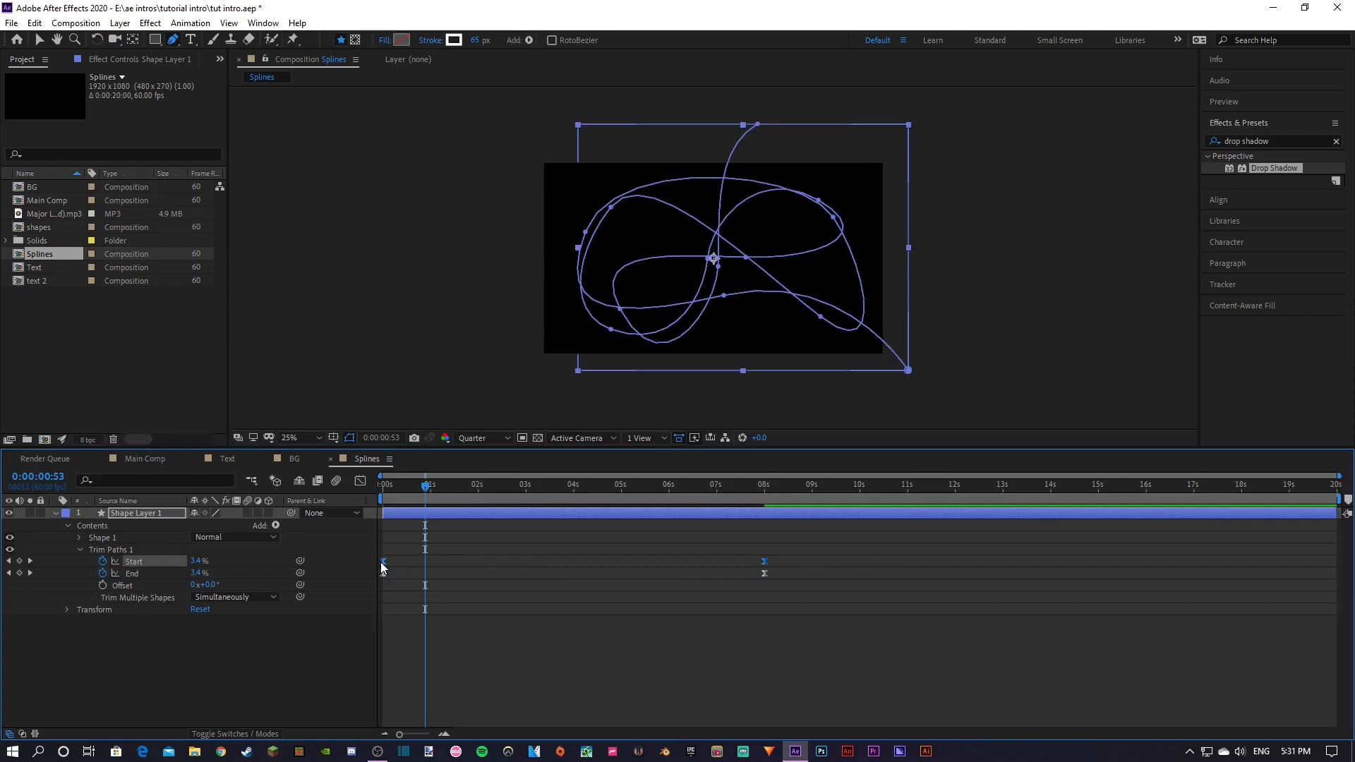
{"action": "left_click_drag", "start_coordinate": [765, 561], "coordinate": [796, 561]}
{"action": "left_click_drag", "start_coordinate": [429, 486], "coordinate": [299, 481]}
{"action": "left_click", "coordinate": [323, 688]}
{"action": "key", "text": "space"}
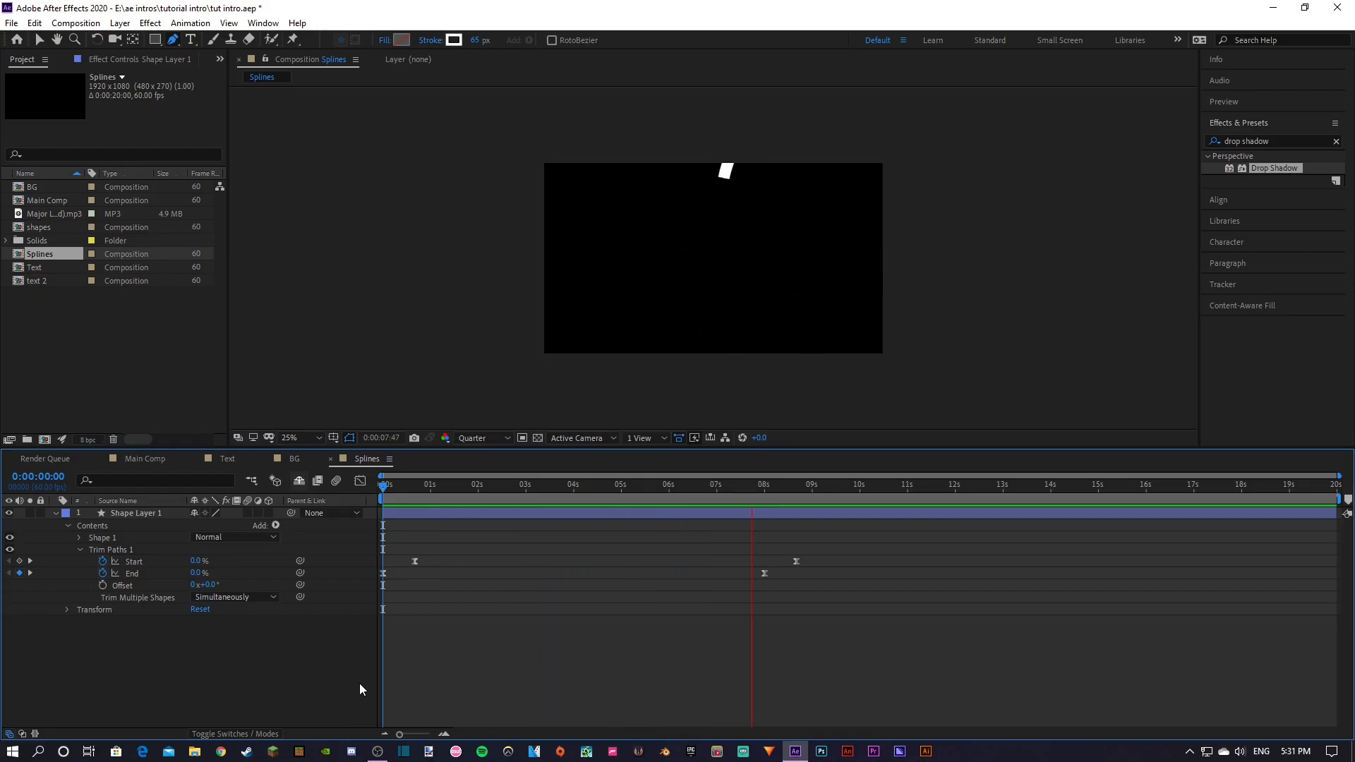
Move the final keyframes earlier, End to about 6 seconds and Start to just before 7 seconds, and preview the faster spline
{"action": "mouse_move", "coordinate": [693, 489]}
{"action": "left_mouse_down"}
{"action": "mouse_move", "coordinate": [399, 494]}
{"action": "mouse_move", "coordinate": [655, 498]}
{"action": "left_mouse_up"}
{"action": "left_click_drag", "start_coordinate": [839, 548], "coordinate": [725, 591]}
{"action": "left_click_drag", "start_coordinate": [793, 561], "coordinate": [709, 558]}
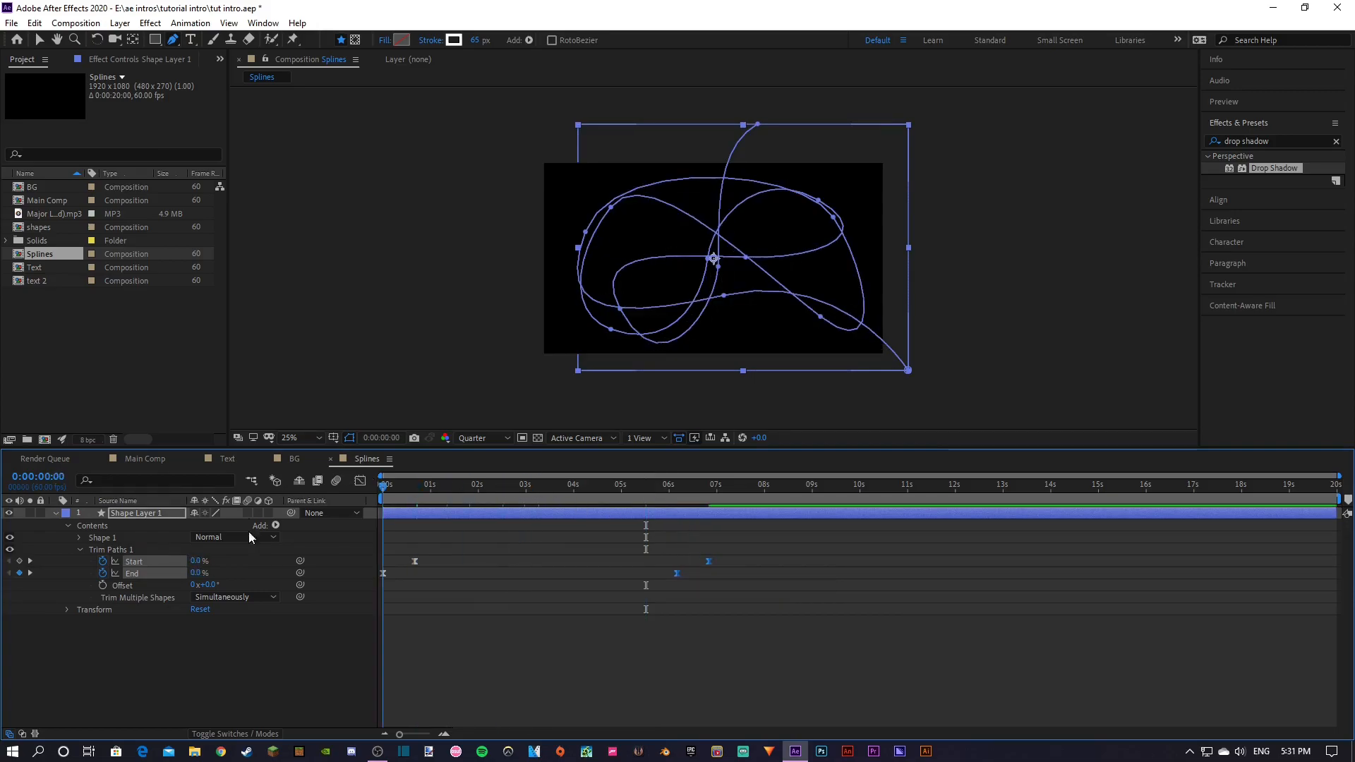
{"action": "key", "text": "Home"}
{"action": "left_click", "coordinate": [315, 685]}
{"action": "key", "text": "space"}
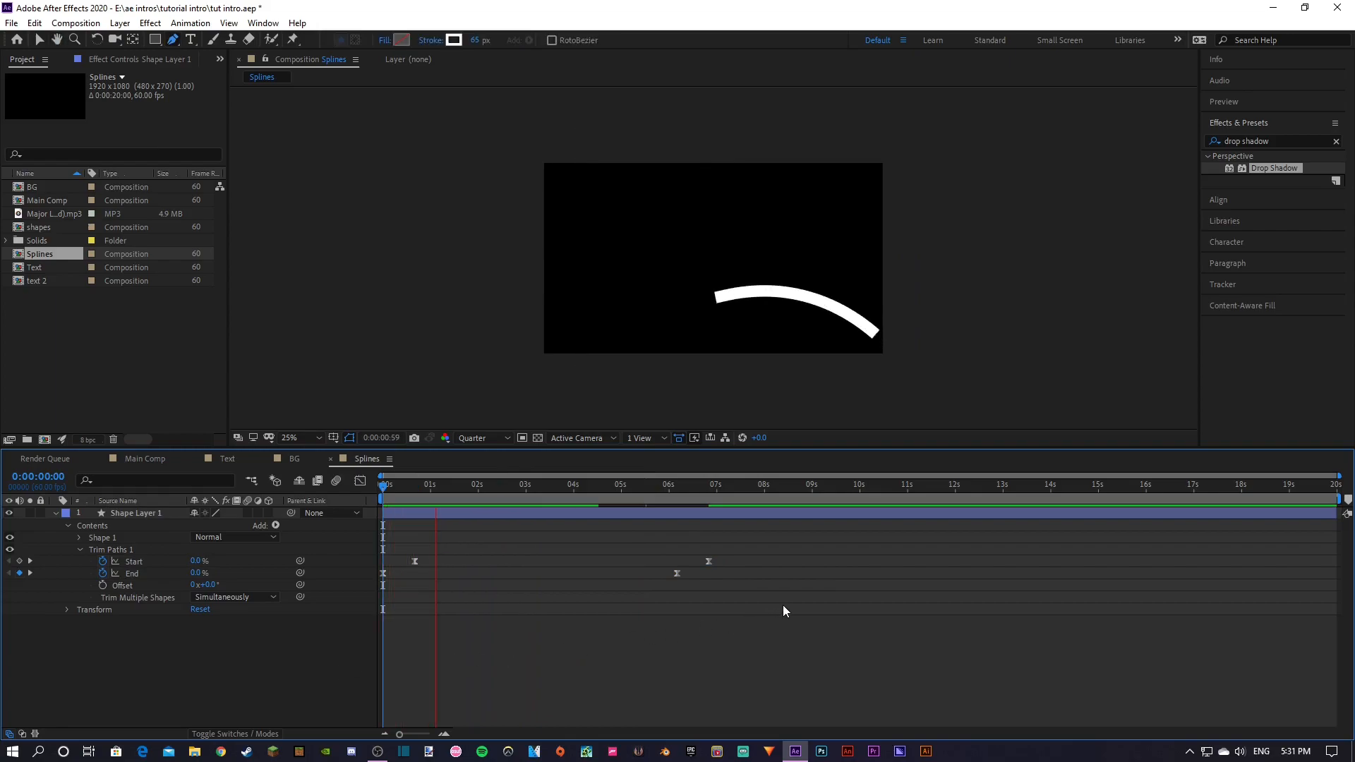
Shift both Start keyframes earlier, to about 0.3 and 6.5 seconds, to shorten the visible line, and preview it
{"action": "left_click_drag", "start_coordinate": [765, 562], "coordinate": [396, 561]}
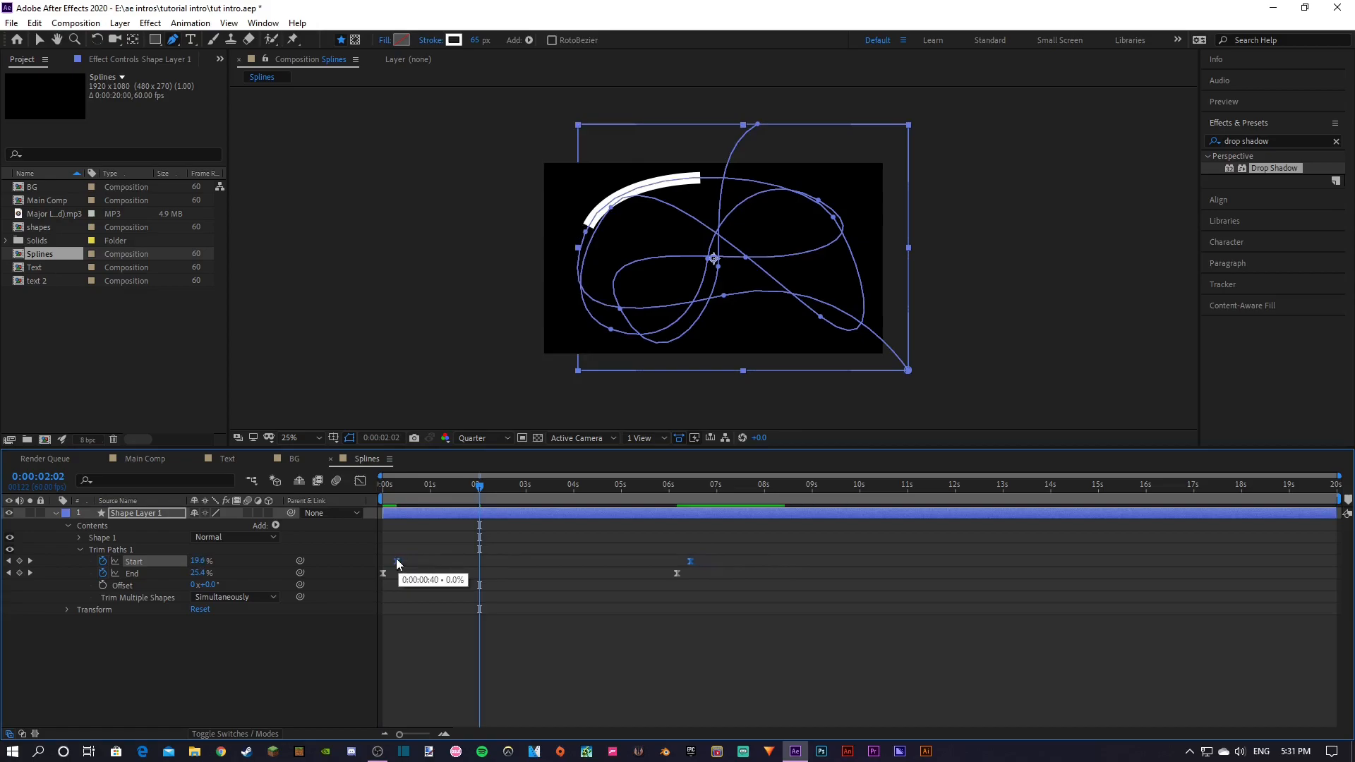
{"action": "key", "text": "Home"}
{"action": "left_click", "coordinate": [357, 667]}
{"action": "key", "text": "space"}
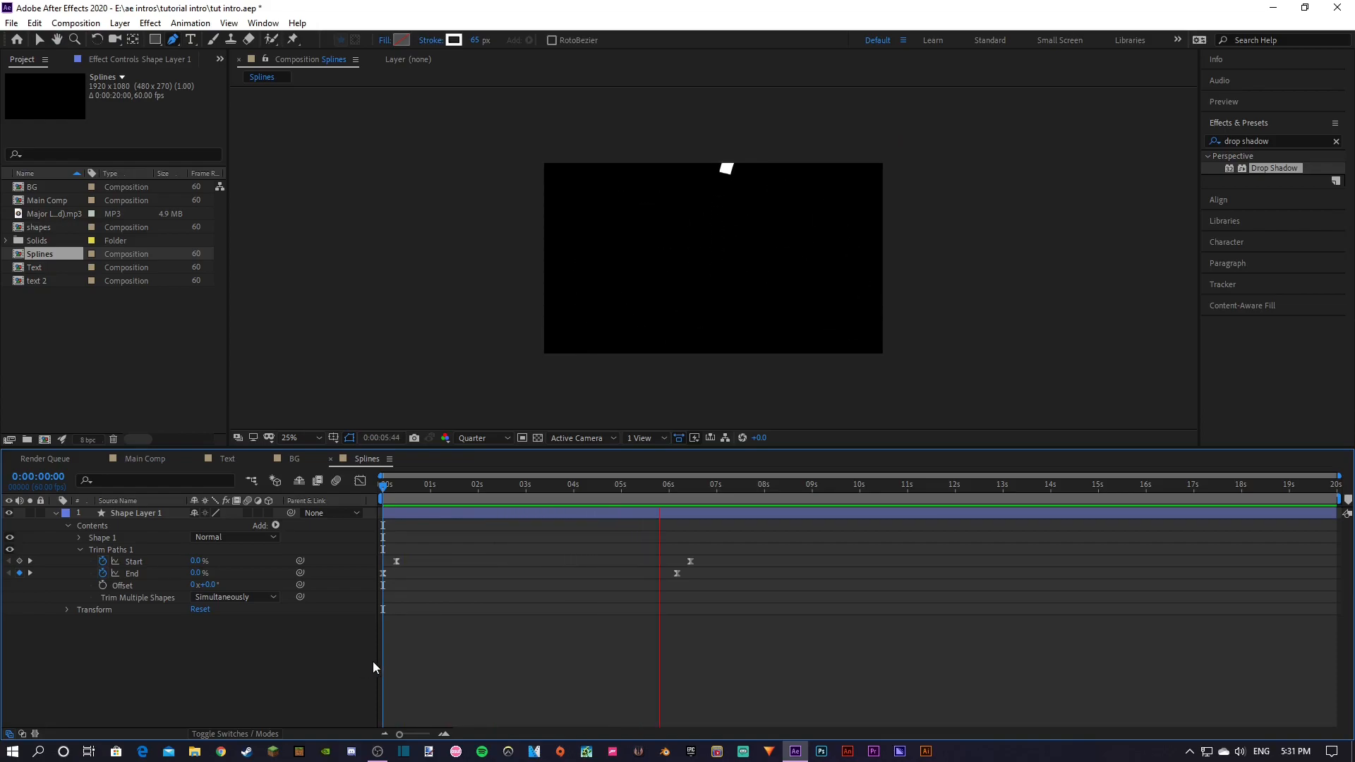
{"action": "mouse_move", "coordinate": [657, 487]}
{"action": "left_mouse_down"}
{"action": "mouse_move", "coordinate": [548, 494]}
{"action": "mouse_move", "coordinate": [618, 497]}
{"action": "left_mouse_up"}
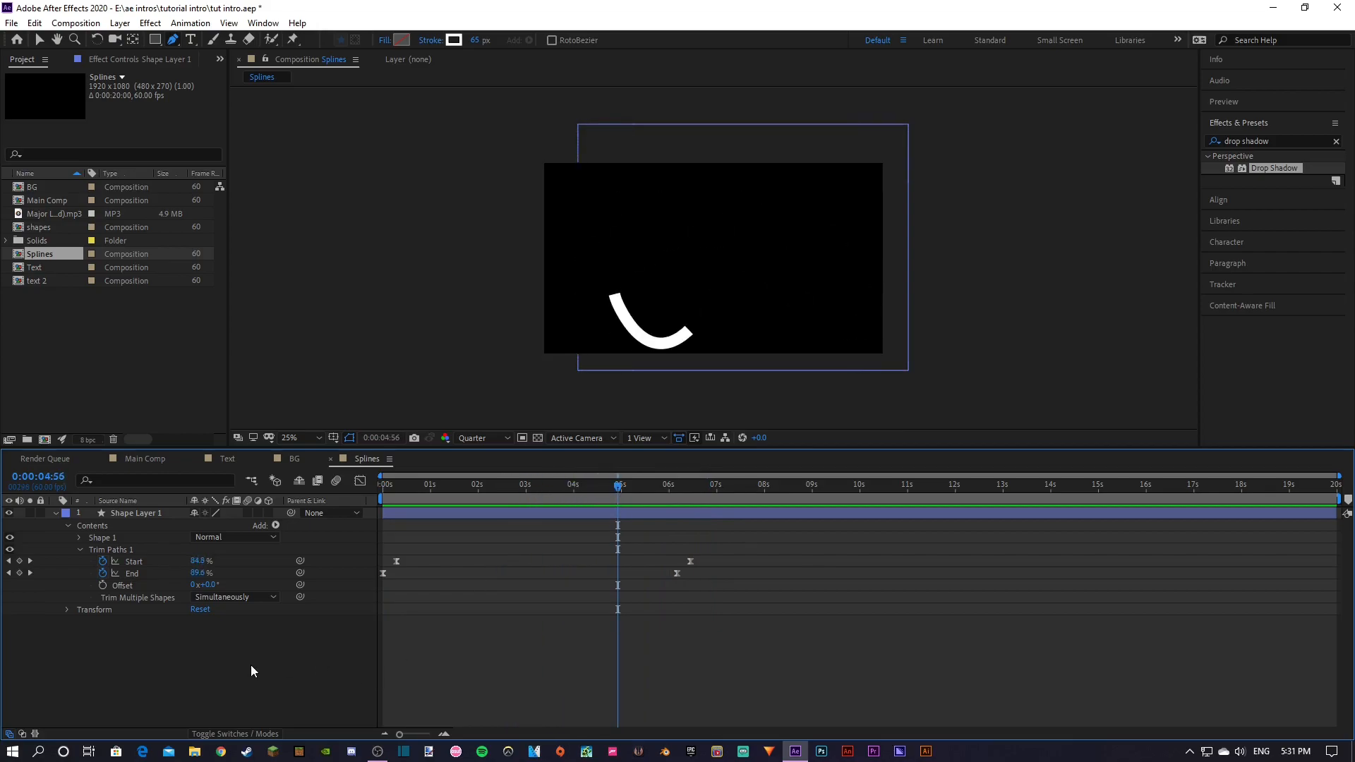
Collapse and duplicate the spline's shape layer, and set the duplicate's stroke width to 40 px
{"action": "left_click", "coordinate": [57, 512]}
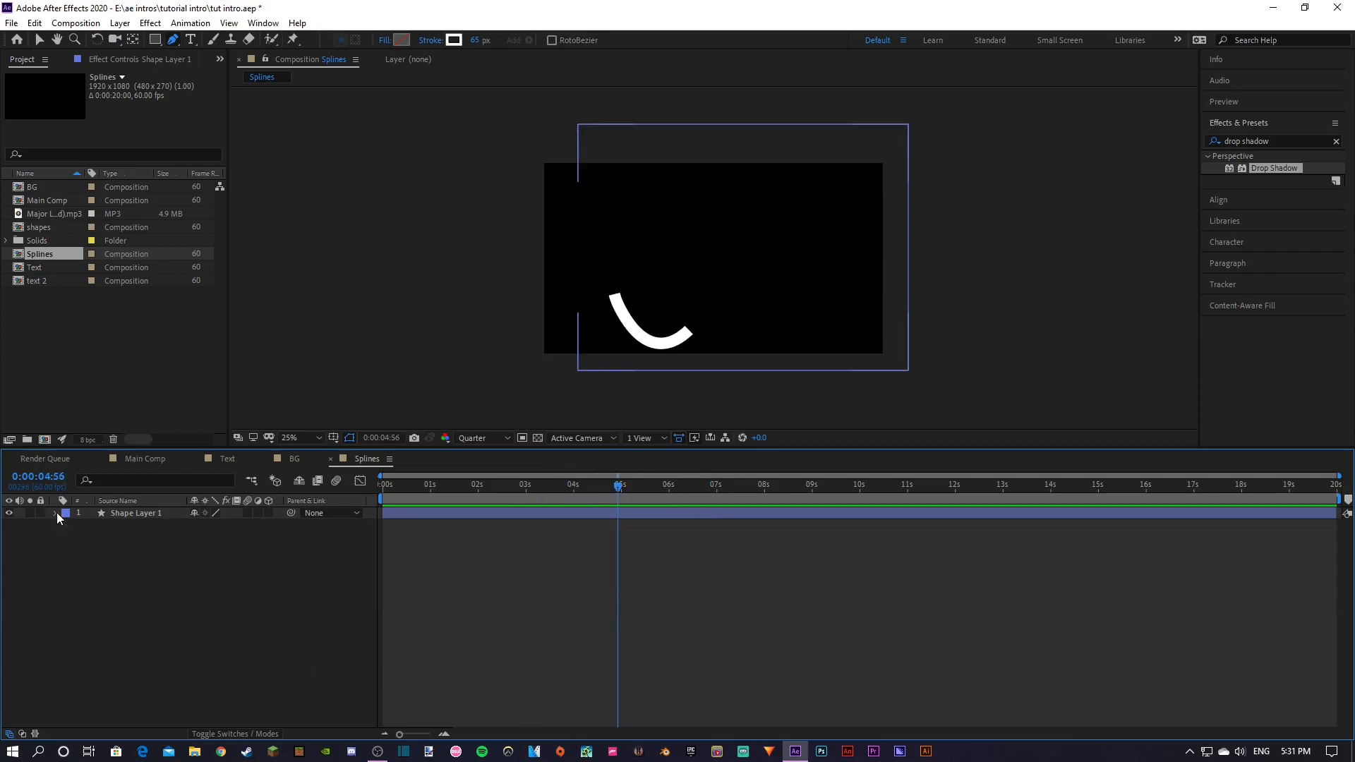
{"action": "left_click", "coordinate": [159, 514]}
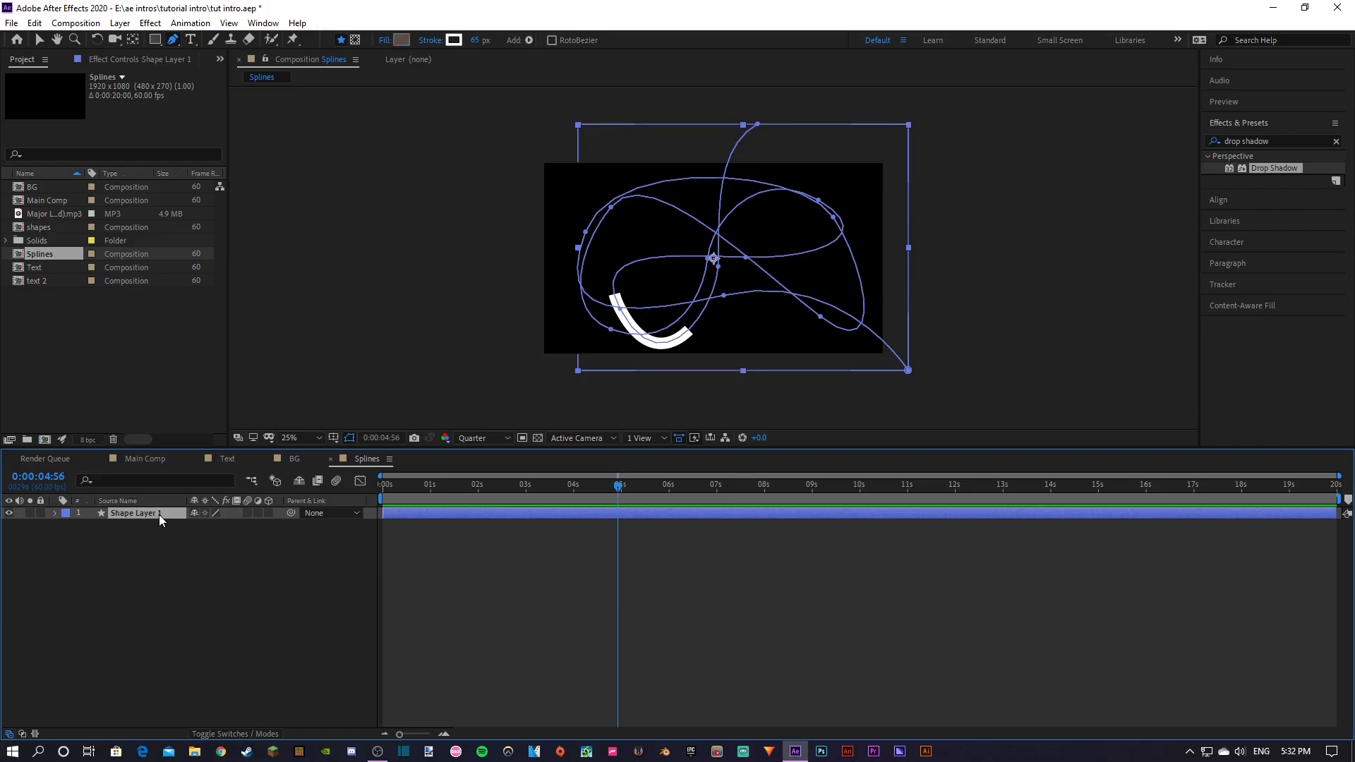
{"action": "key", "text": "ctrl+d"}
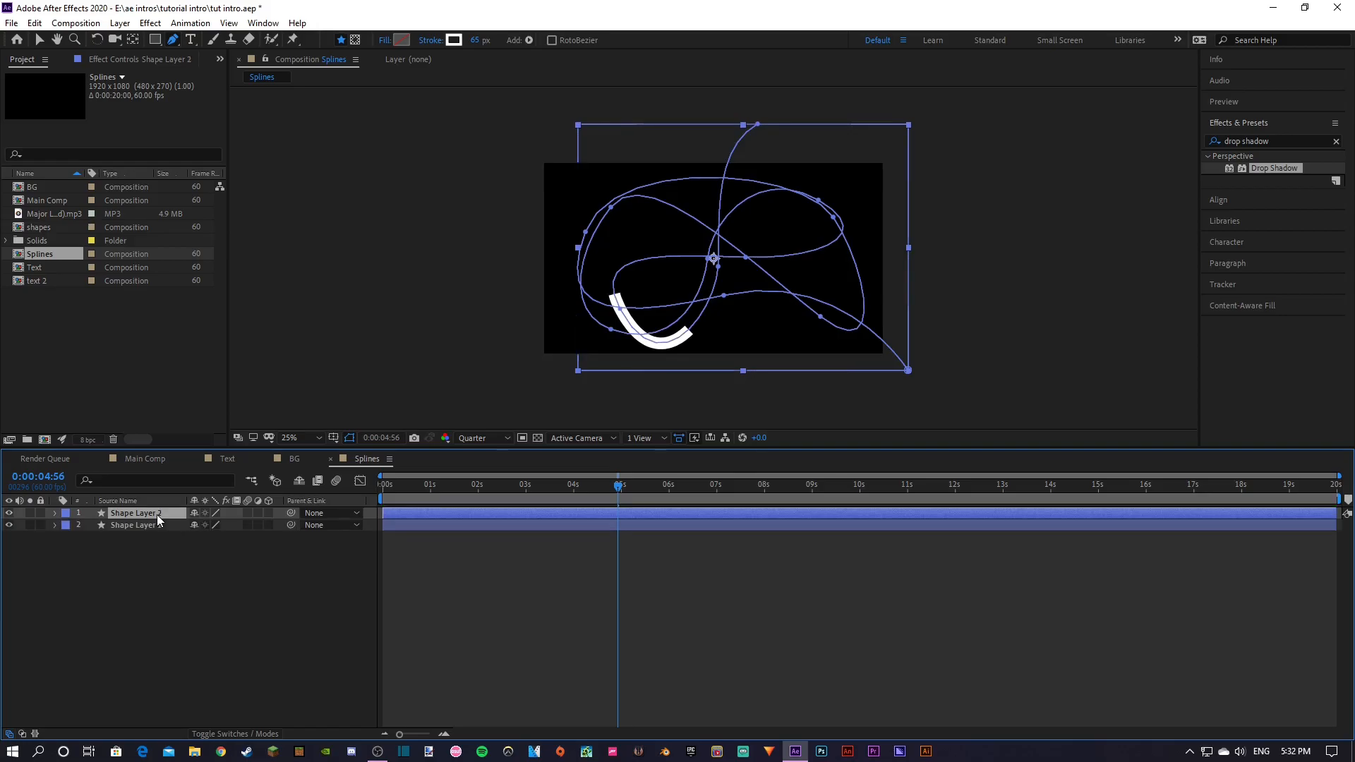
{"action": "left_click", "coordinate": [480, 41]}
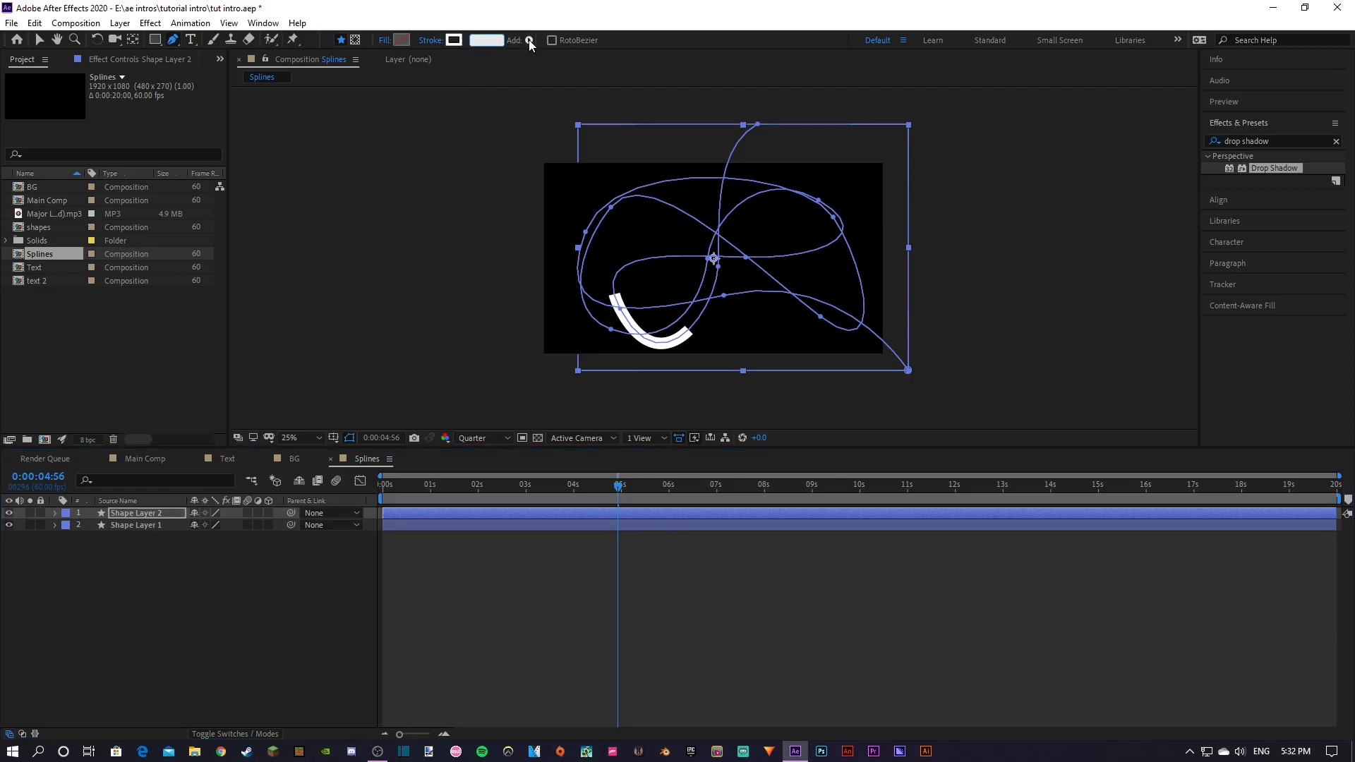
{"action": "type", "text": "40"}
{"action": "key", "text": "Return"}
Shift the duplicate spline layer slightly later in time and change its stroke colour to red (FF0000)
{"action": "left_click_drag", "start_coordinate": [483, 519], "coordinate": [489, 519]}
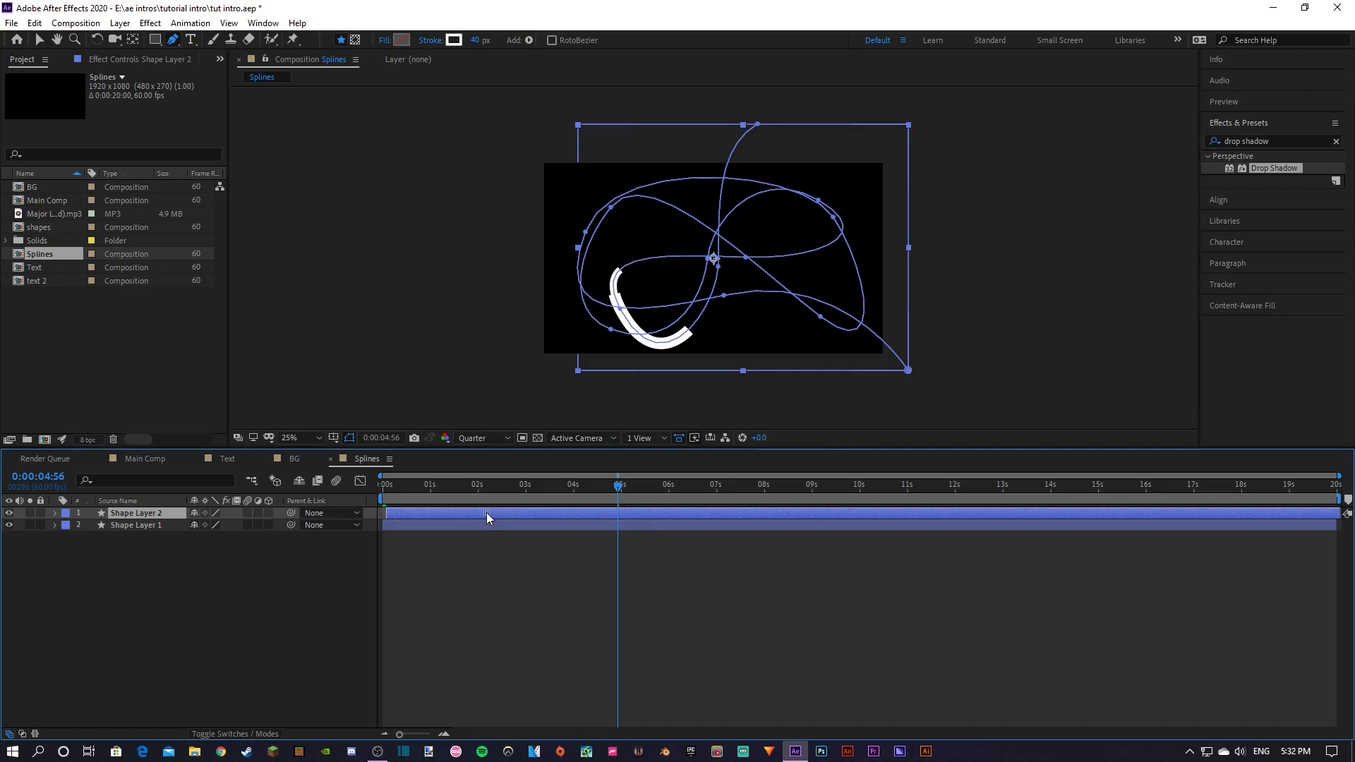
{"action": "left_click", "coordinate": [454, 41]}
{"action": "left_click_drag", "start_coordinate": [106, 278], "coordinate": [266, 114]}
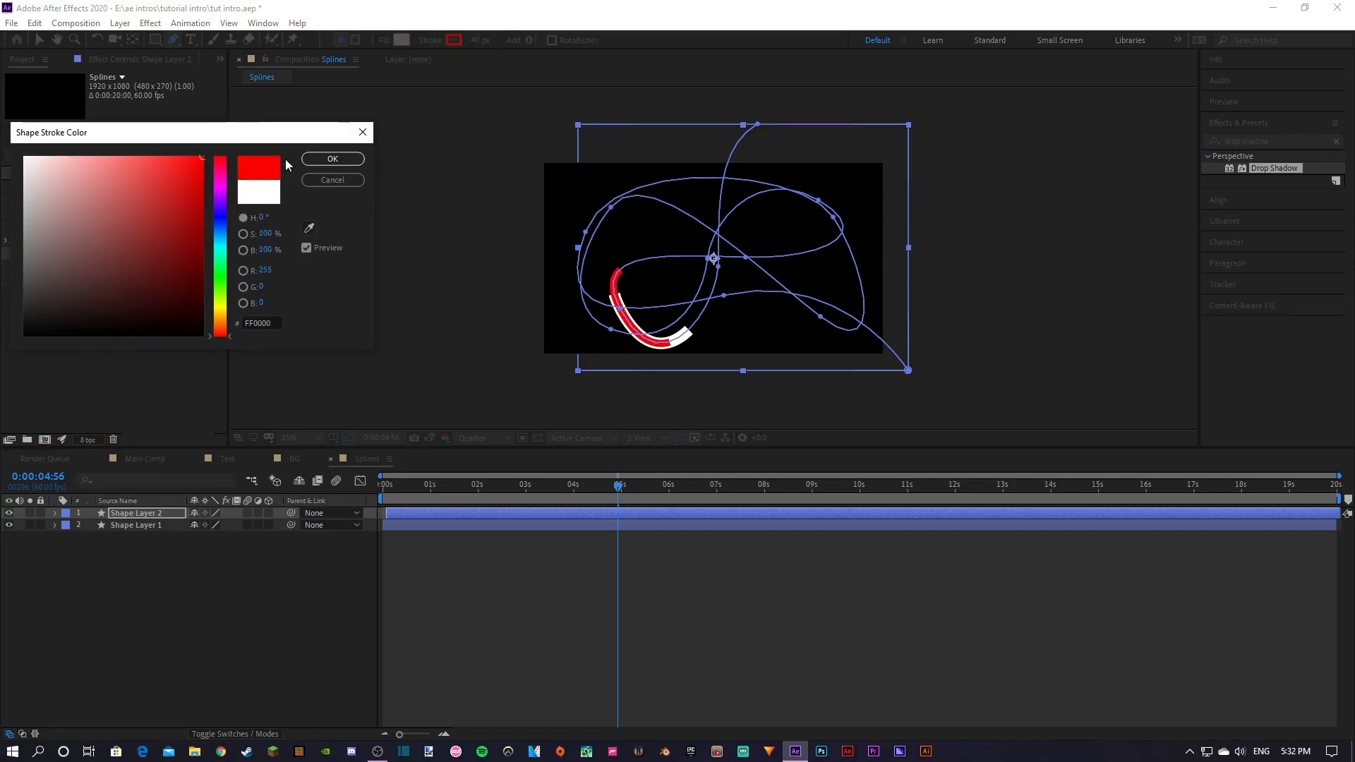
{"action": "left_click", "coordinate": [333, 159]}
Preview the two-colour spline, slightly reduce the red layer's delay behind the white one, and save the project
{"action": "left_click", "coordinate": [387, 554]}
{"action": "mouse_move", "coordinate": [589, 475]}
{"action": "left_mouse_down"}
{"action": "mouse_move", "coordinate": [541, 492]}
{"action": "mouse_move", "coordinate": [342, 497]}
{"action": "left_mouse_up"}
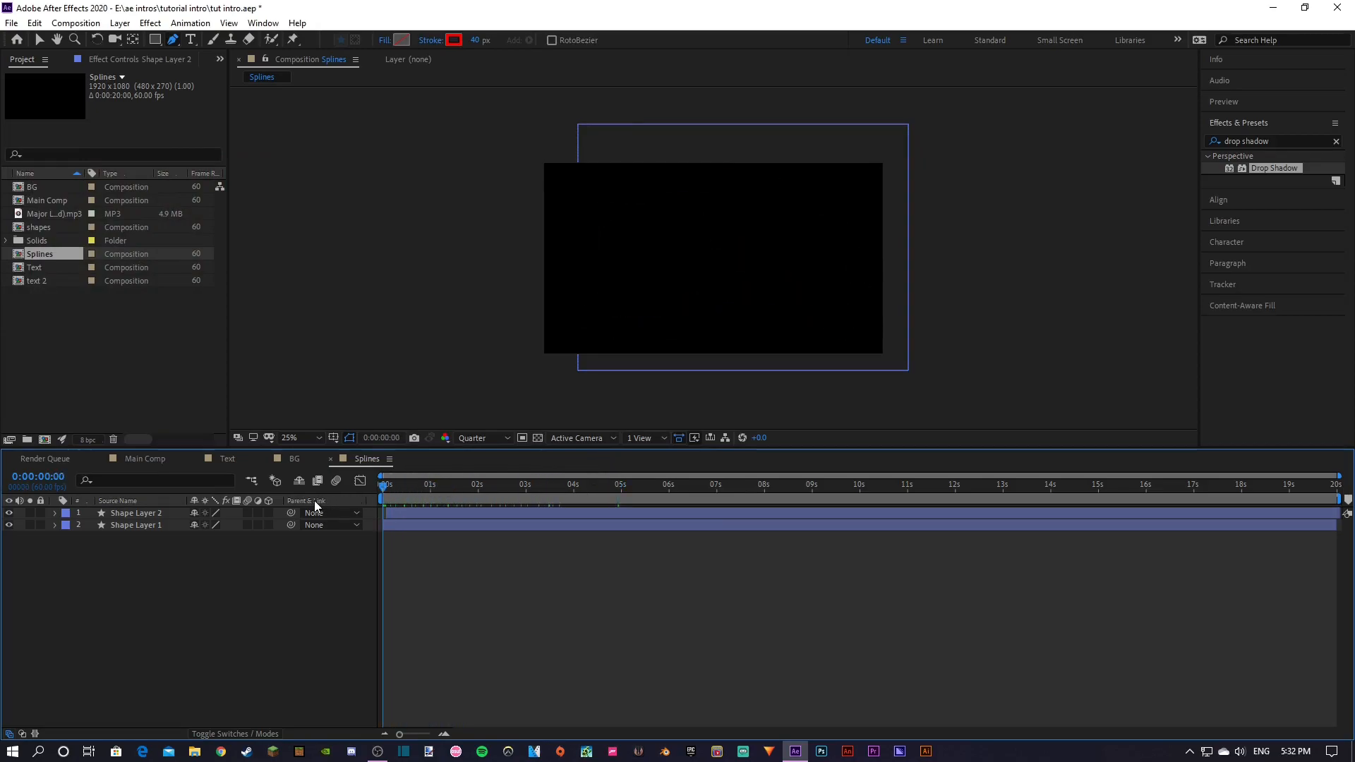
{"action": "key", "text": "space"}
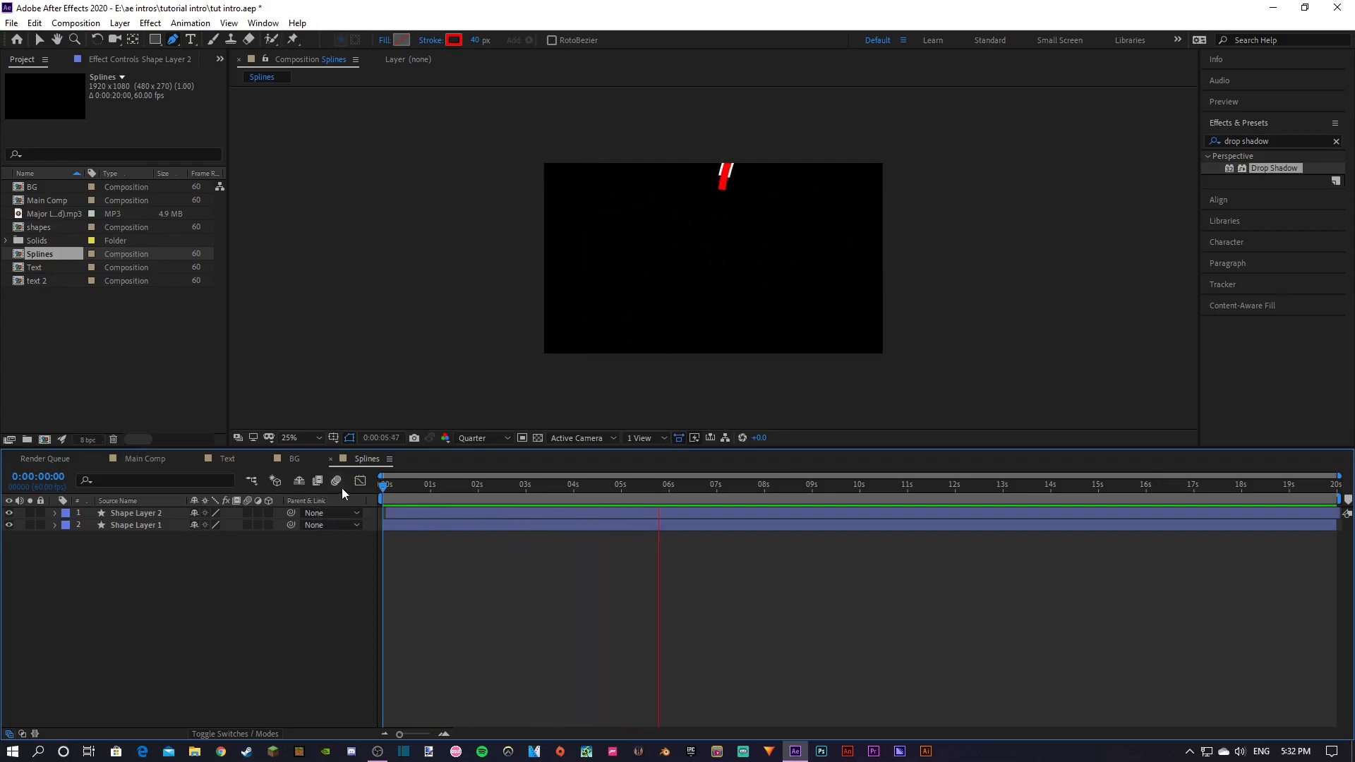
{"action": "left_click_drag", "start_coordinate": [537, 482], "coordinate": [558, 478]}
{"action": "left_click", "coordinate": [497, 514]}
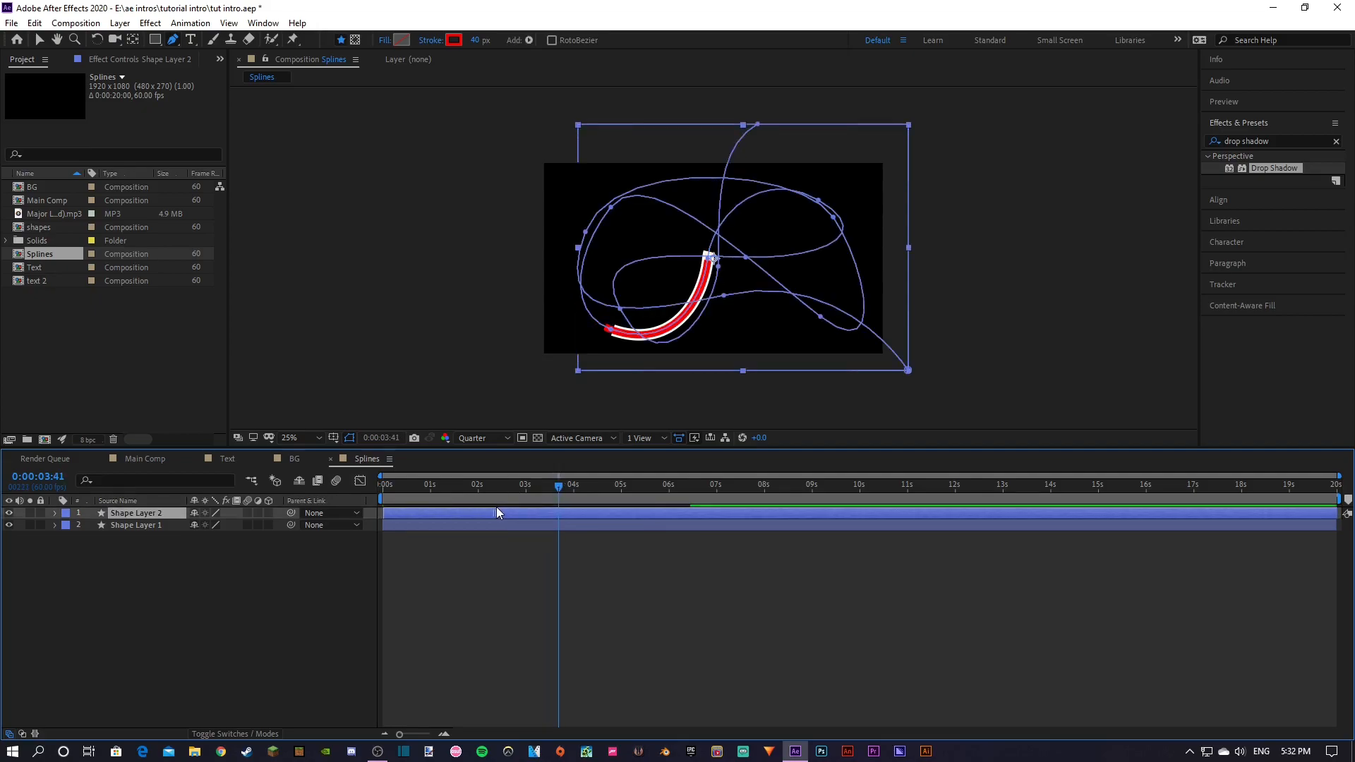
{"action": "left_click", "coordinate": [215, 647]}
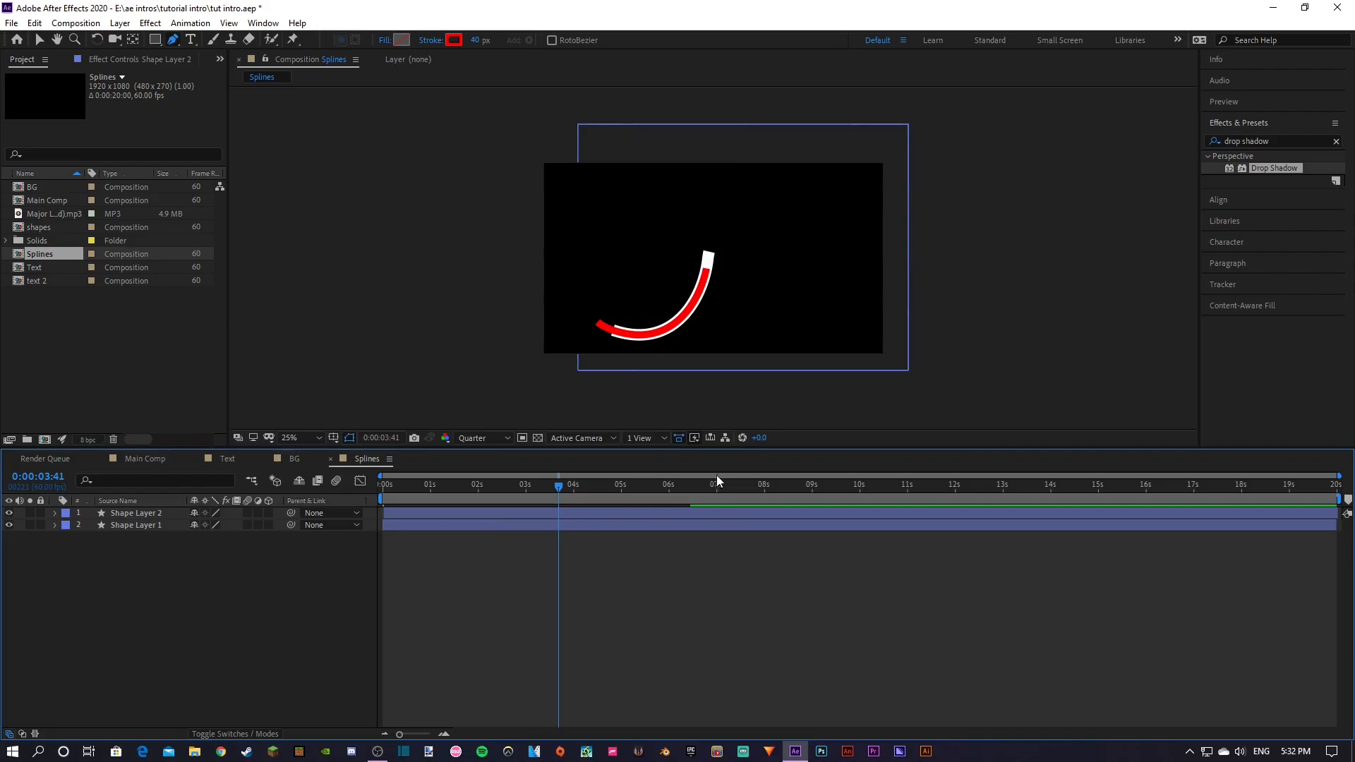
{"action": "key", "text": "ctrl+s"}
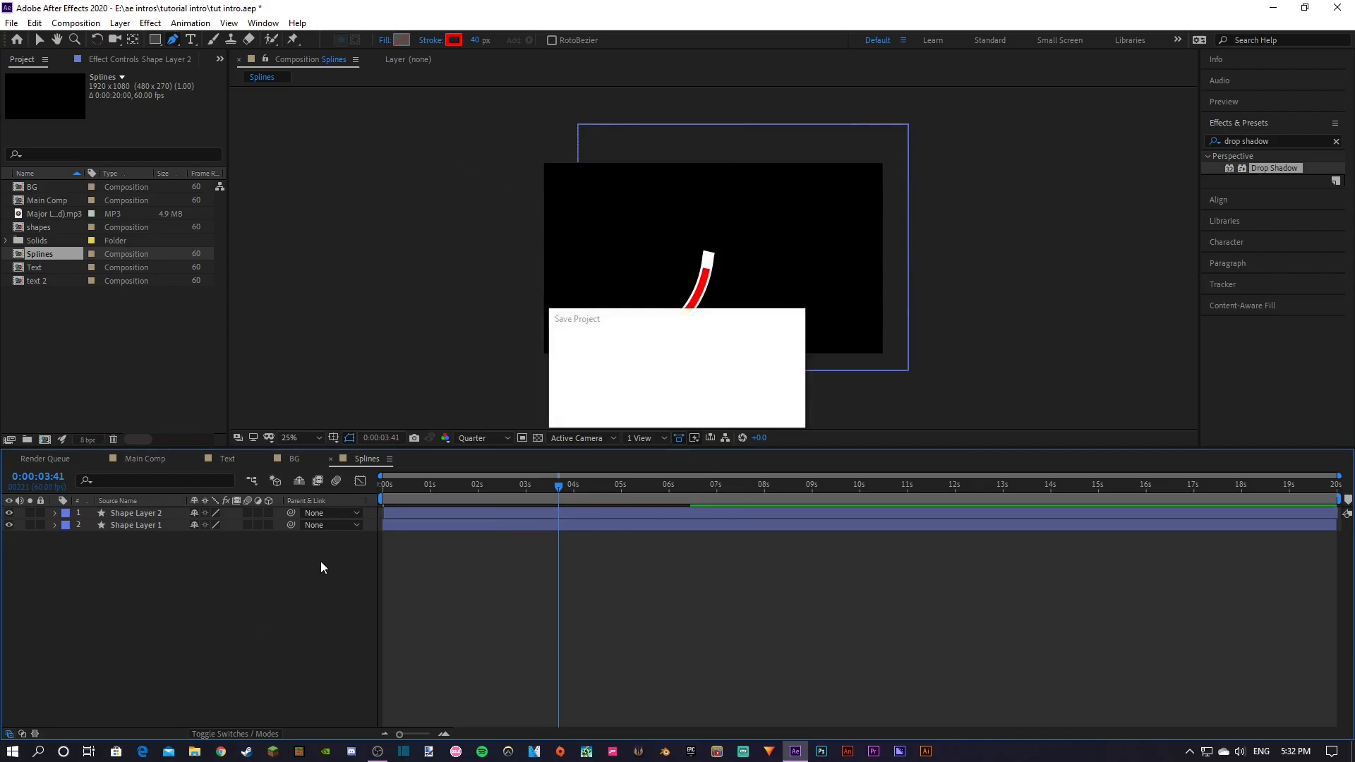
Duplicate both spline shape layers together and set the duplicates' rotation to 180°
{"action": "left_click_drag", "start_coordinate": [211, 569], "coordinate": [71, 517]}
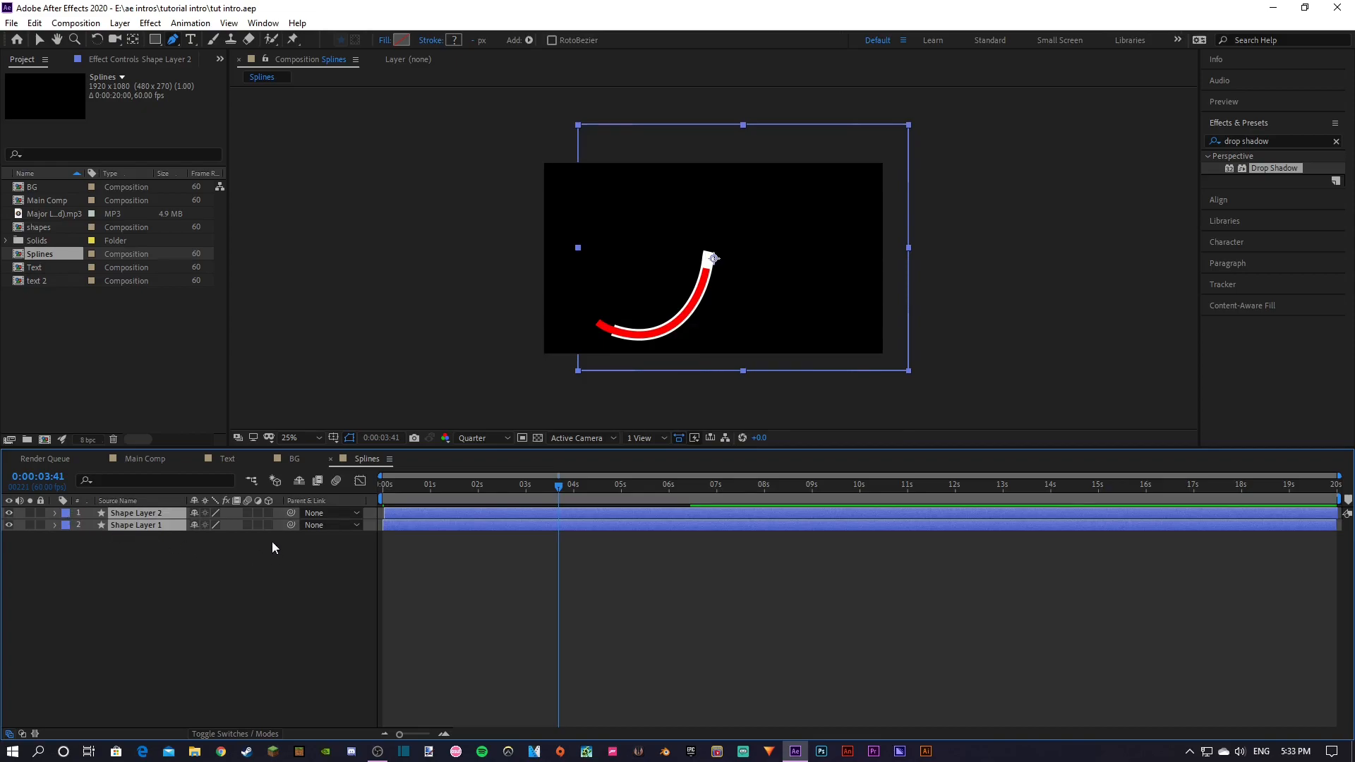
{"action": "key", "text": "ctrl+d"}
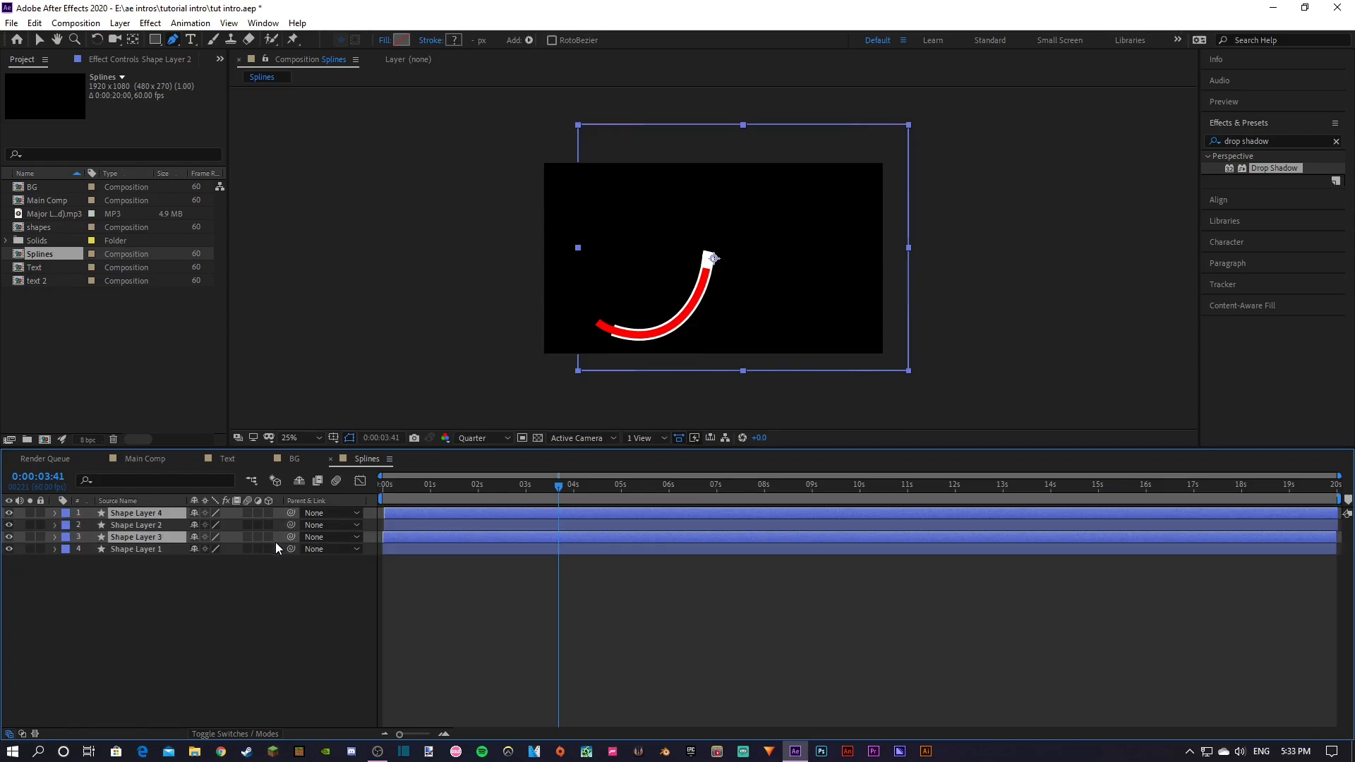
{"action": "key", "text": "r"}
{"action": "left_click", "coordinate": [222, 526]}
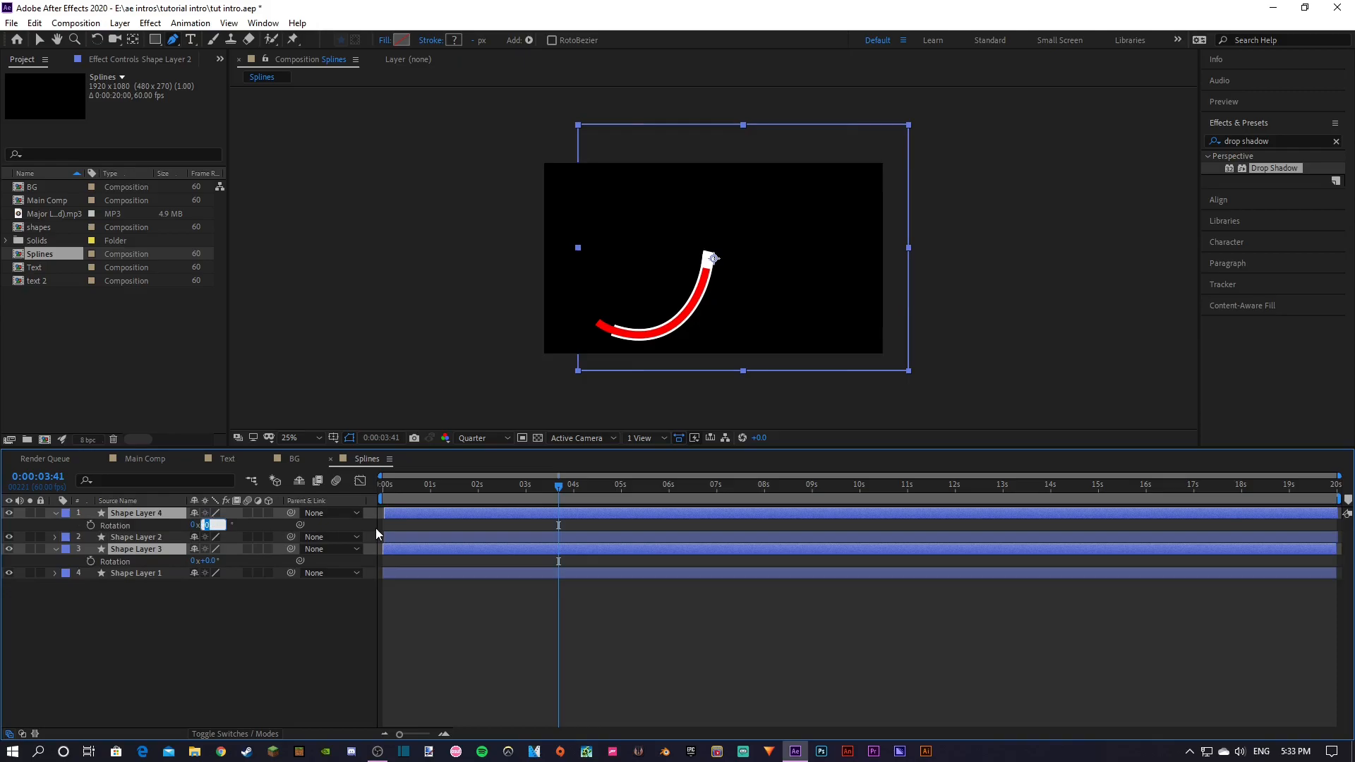
{"action": "type", "text": "1"}
{"action": "key", "text": "Return"}
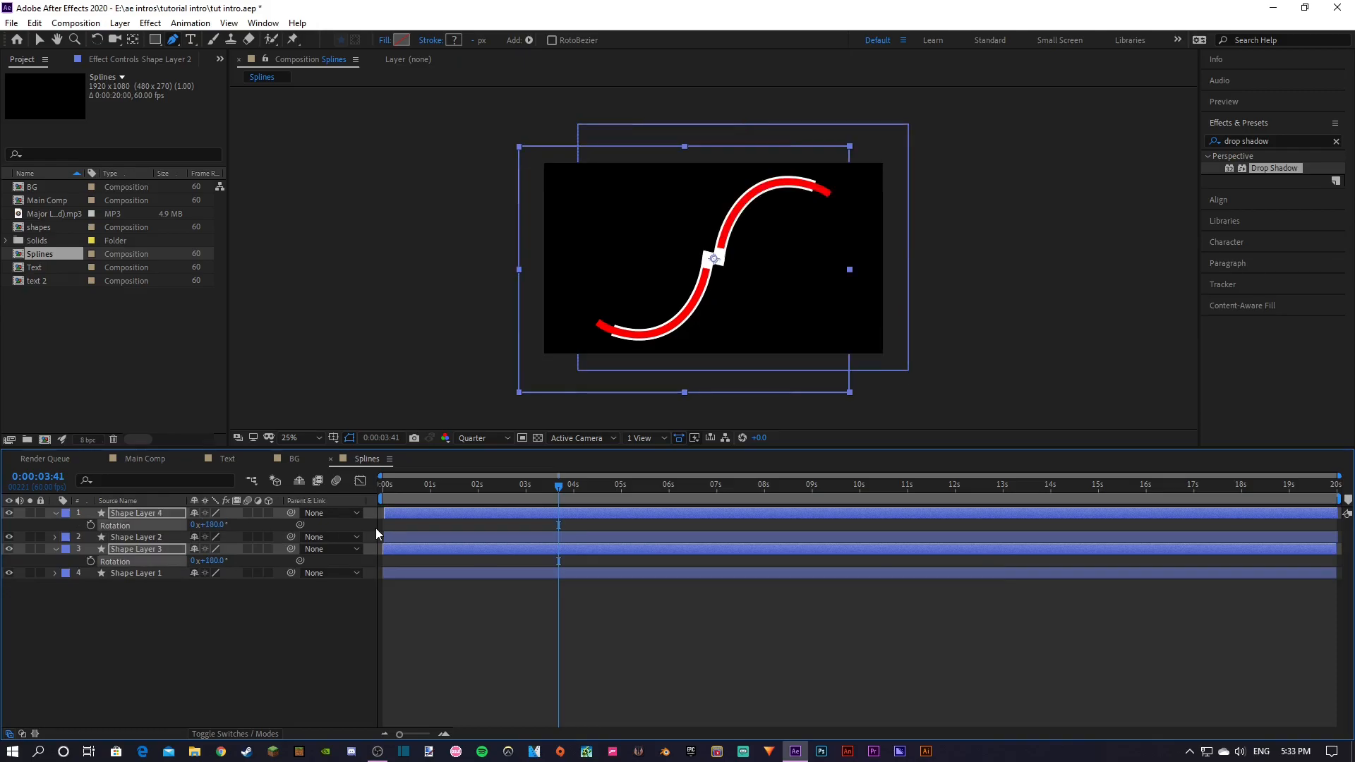
Collapse the rotation properties and preview the original and rotated splines together from time 0
{"action": "left_click", "coordinate": [56, 514]}
{"action": "left_click", "coordinate": [252, 607]}
{"action": "left_click_drag", "start_coordinate": [494, 488], "coordinate": [261, 522]}
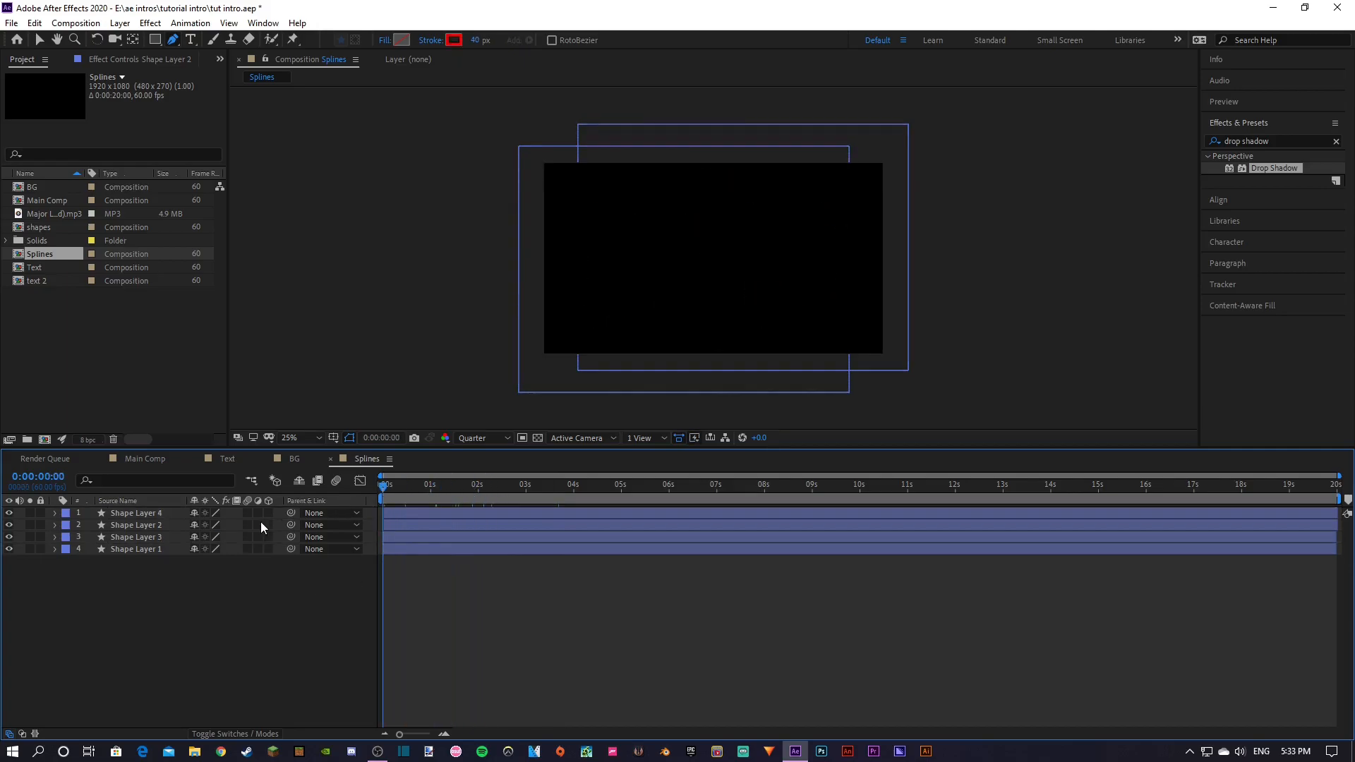
{"action": "key", "text": "space"}
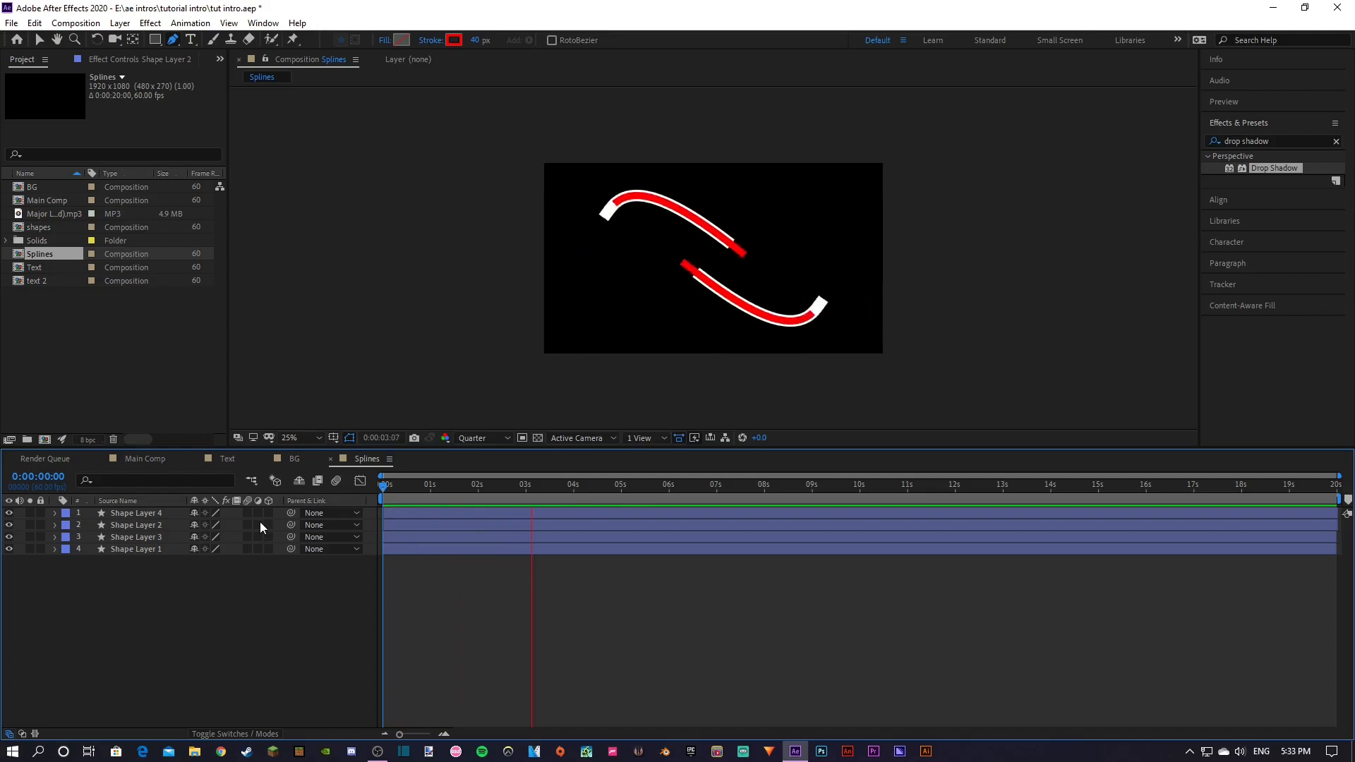
{"action": "left_click", "coordinate": [618, 487]}
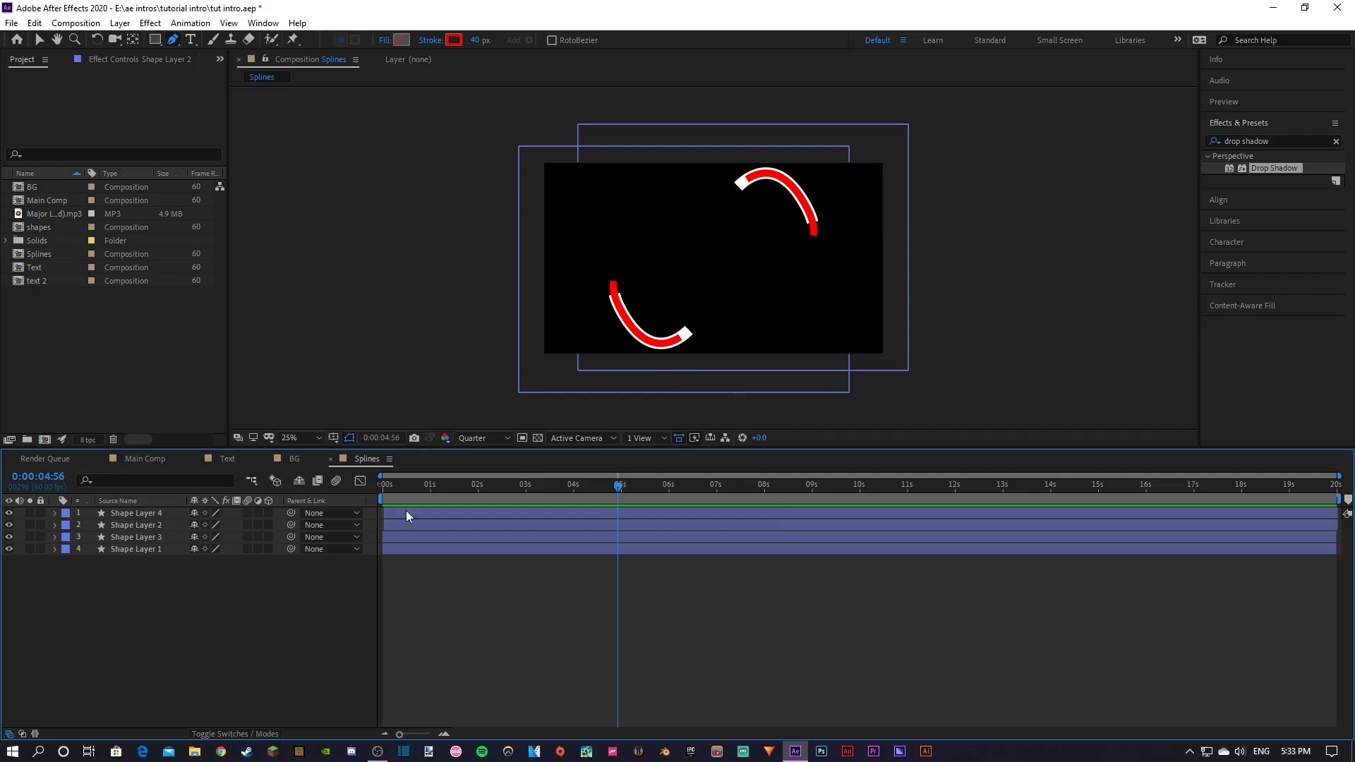
{"action": "left_click", "coordinate": [546, 486]}
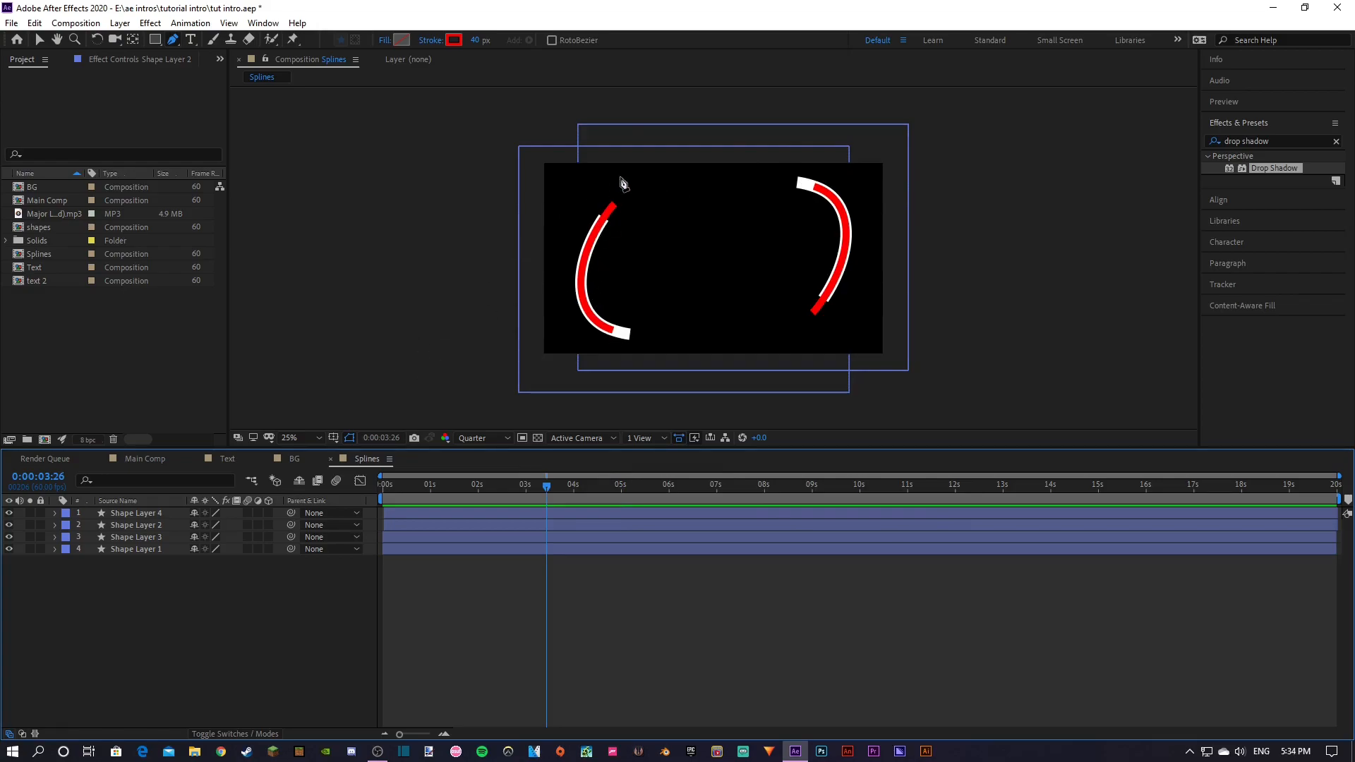
Create a new 1920 x 1080, 60 fps, 20-second composition named "Single spline"
{"action": "left_click", "coordinate": [68, 374]}
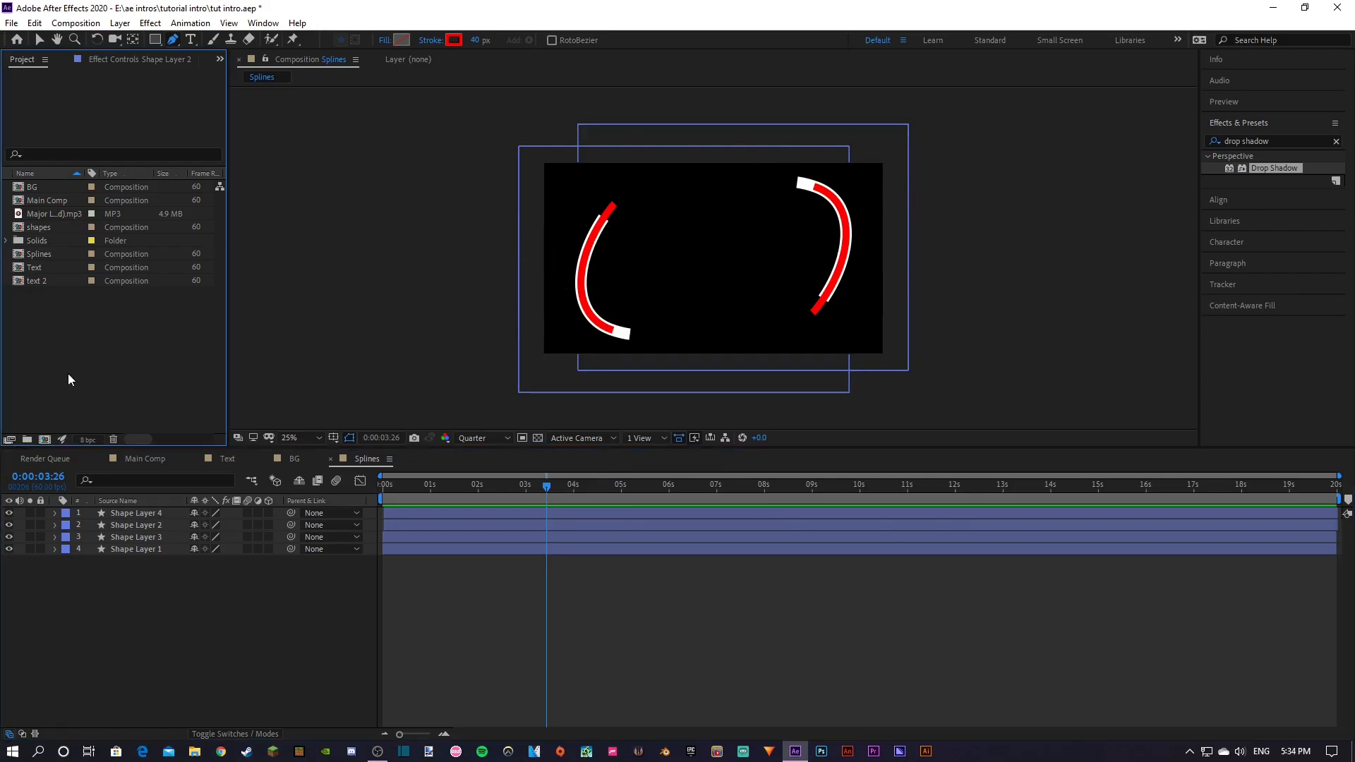
{"action": "right_click", "coordinate": [68, 374]}
{"action": "left_click", "coordinate": [96, 384]}
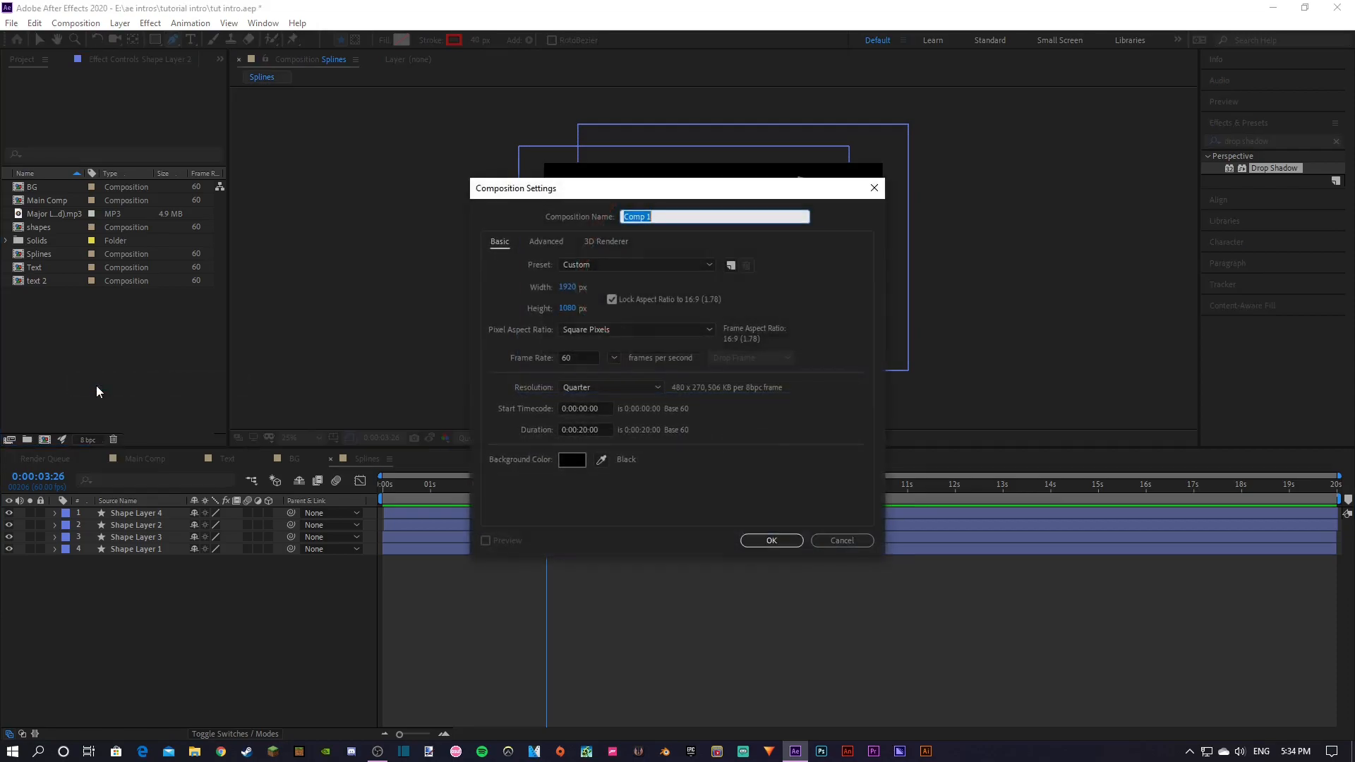
{"action": "type", "text": "Single spline"}
{"action": "key", "text": "Return"}
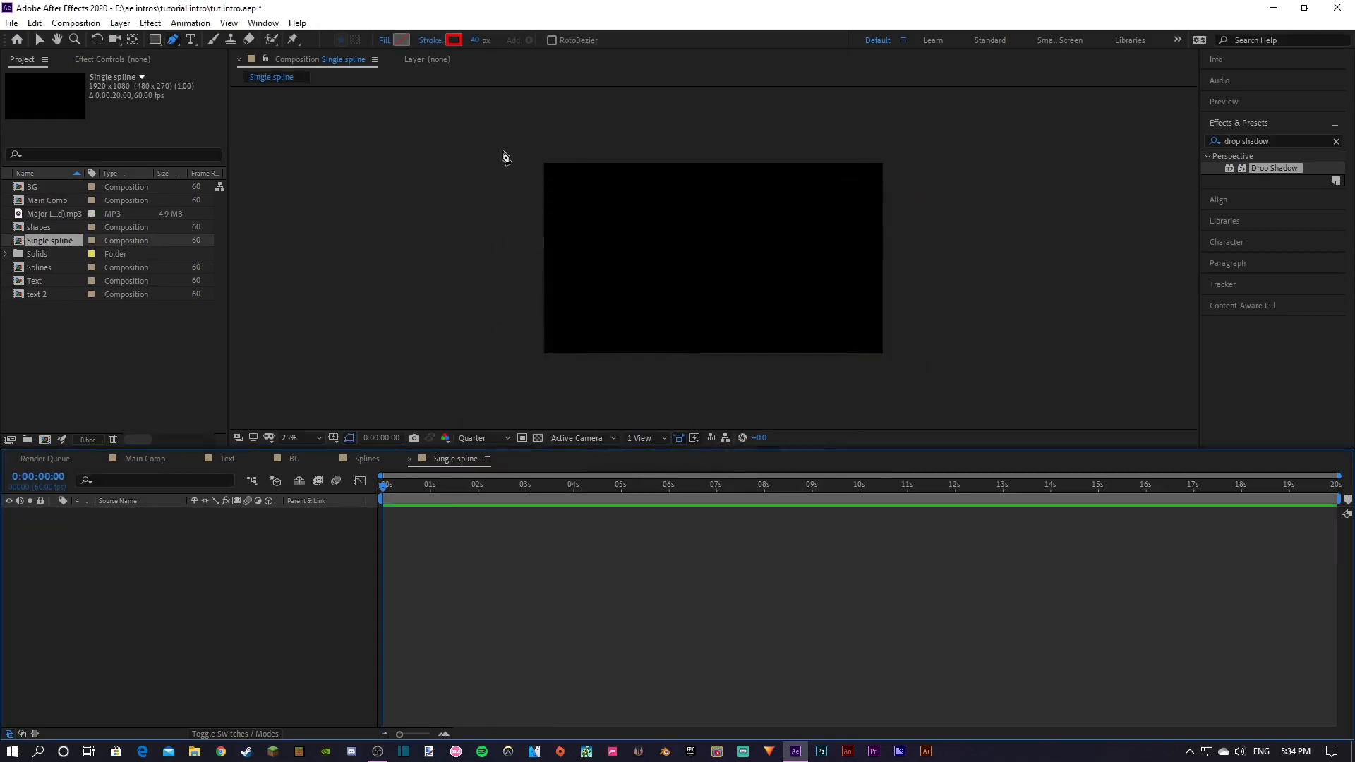
Set the shape stroke colour to white (FFFFFF) and the stroke width to 65 px
{"action": "left_click", "coordinate": [454, 40]}
{"action": "left_click_drag", "start_coordinate": [111, 257], "coordinate": [2, 121]}
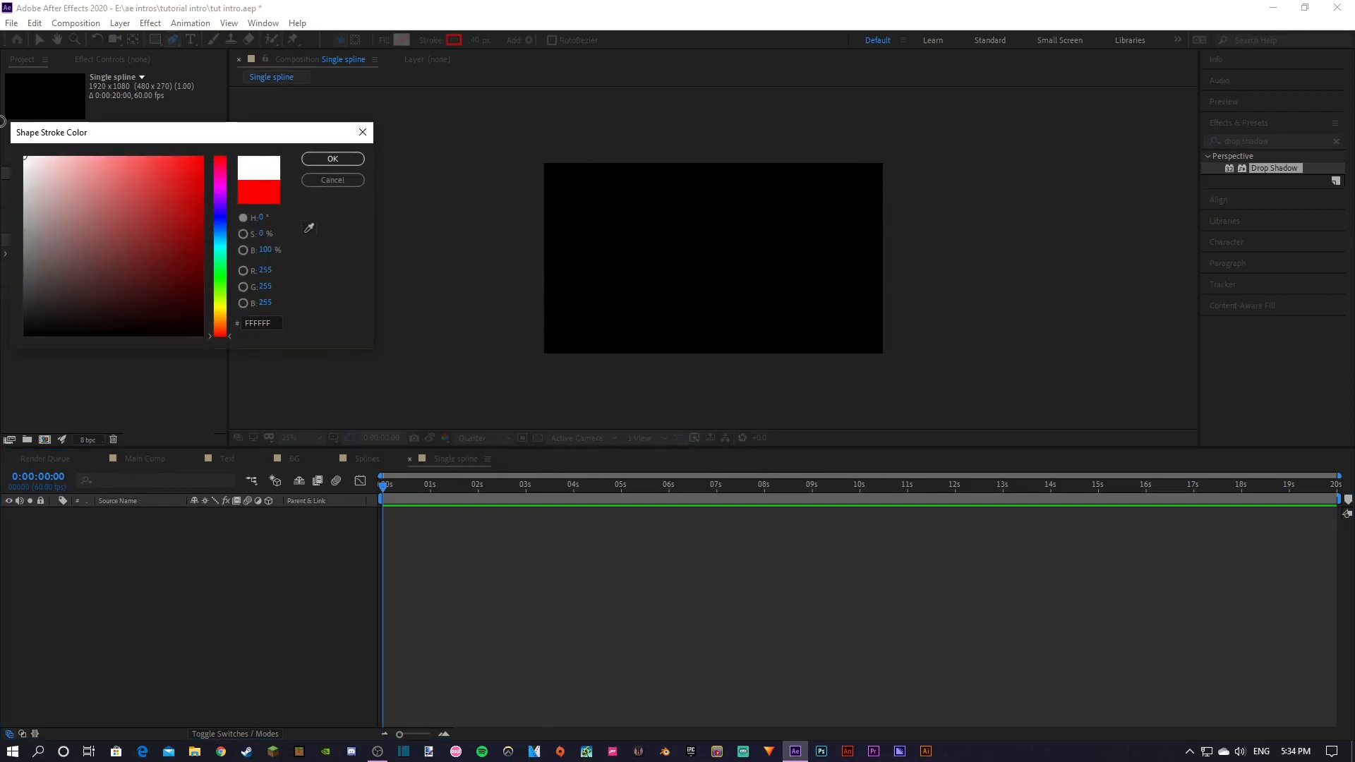
{"action": "left_click", "coordinate": [332, 158]}
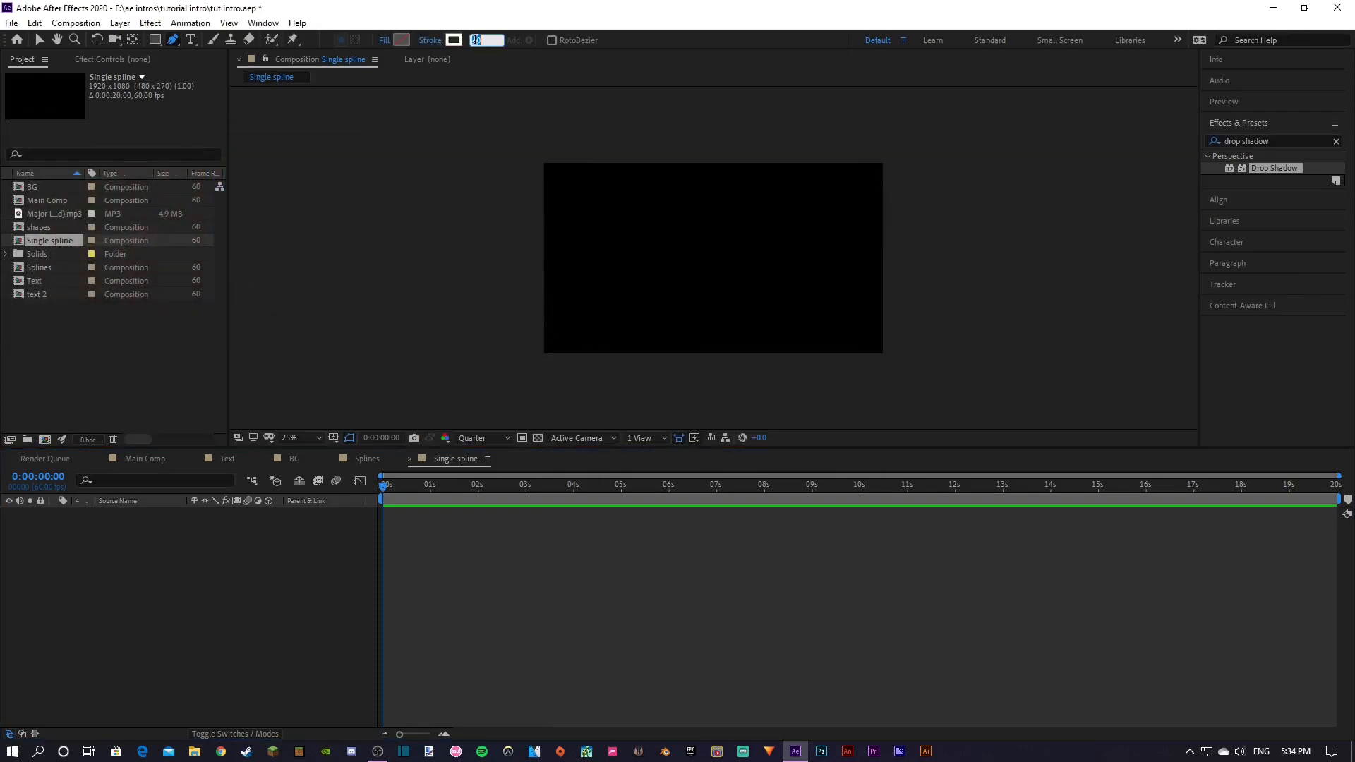
{"action": "key", "text": "Return"}
Draw an open looping spline with the Pen tool, entering past the frame's lower-left corner and exiting past its right edge, and deselect it
{"action": "left_click", "coordinate": [521, 373]}
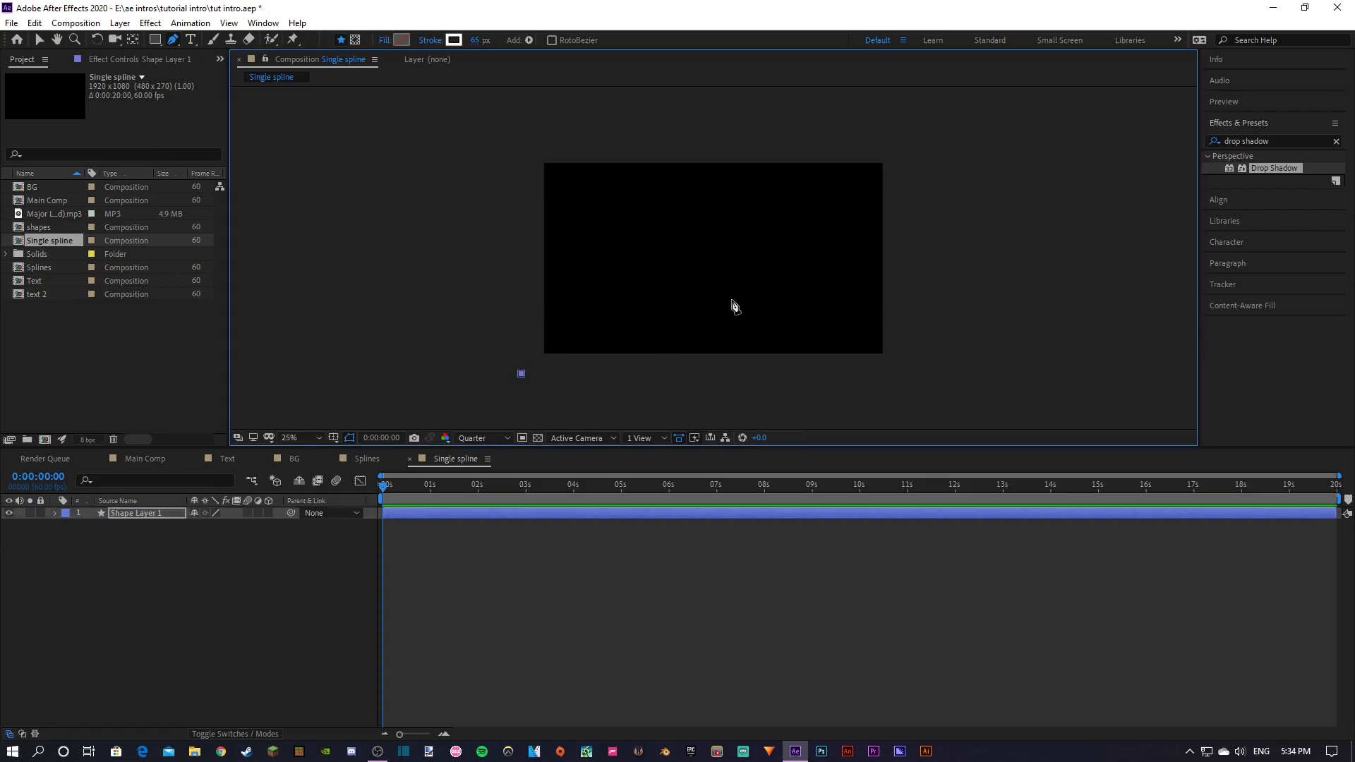
{"action": "mouse_move", "coordinate": [672, 303]}
{"action": "left_mouse_down"}
{"action": "mouse_move", "coordinate": [896, 282]}
{"action": "mouse_move", "coordinate": [847, 231]}
{"action": "left_mouse_up"}
{"action": "left_click_drag", "start_coordinate": [713, 206], "coordinate": [762, 149]}
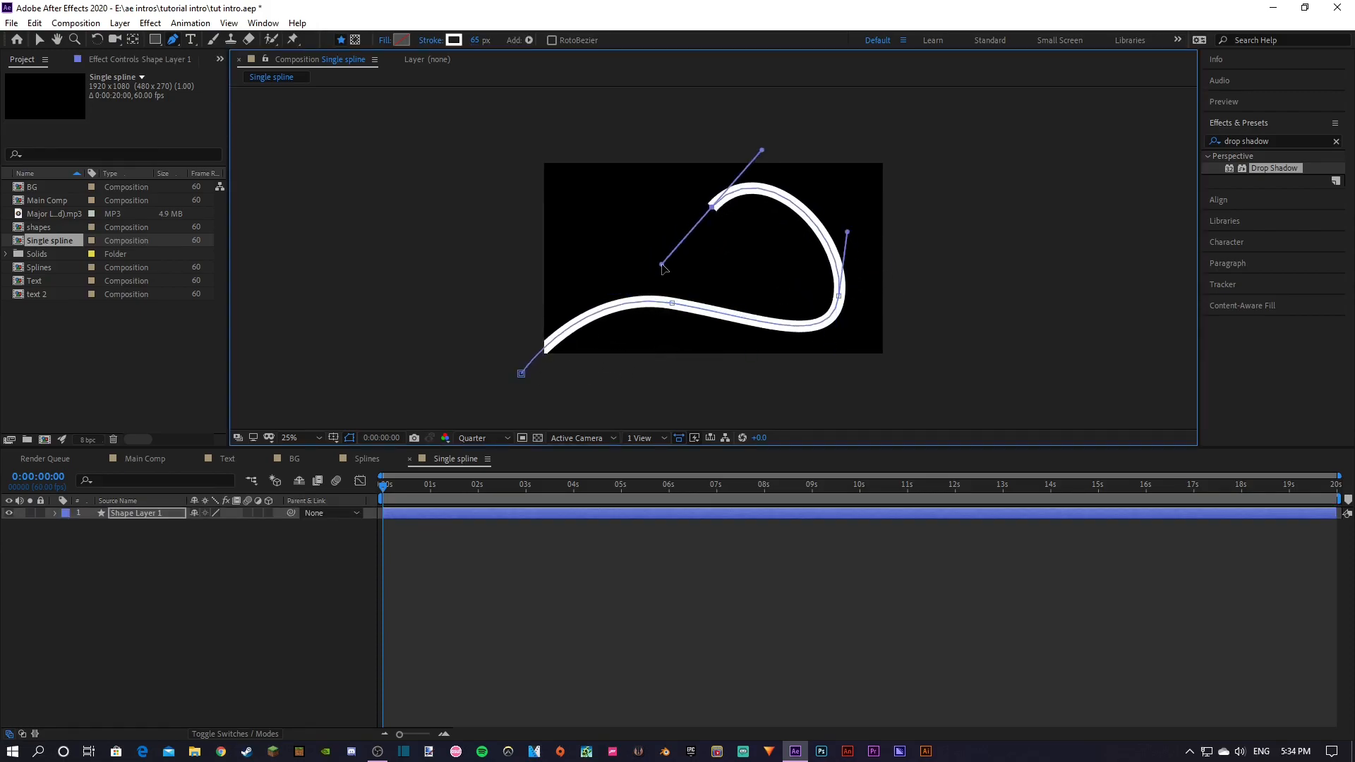
{"action": "left_click_drag", "start_coordinate": [686, 307], "coordinate": [642, 360]}
{"action": "left_click_drag", "start_coordinate": [662, 264], "coordinate": [708, 267]}
{"action": "left_click", "coordinate": [712, 207]}
{"action": "left_click_drag", "start_coordinate": [847, 231], "coordinate": [883, 266]}
{"action": "left_click_drag", "start_coordinate": [717, 134], "coordinate": [787, 148]}
{"action": "left_click_drag", "start_coordinate": [711, 207], "coordinate": [749, 195]}
{"action": "left_click", "coordinate": [686, 308]}
{"action": "left_click_drag", "start_coordinate": [596, 228], "coordinate": [688, 185]}
{"action": "mouse_move", "coordinate": [918, 330]}
{"action": "left_mouse_down"}
{"action": "mouse_move", "coordinate": [965, 354]}
{"action": "mouse_move", "coordinate": [932, 336]}
{"action": "left_mouse_up"}
{"action": "left_click", "coordinate": [346, 599]}
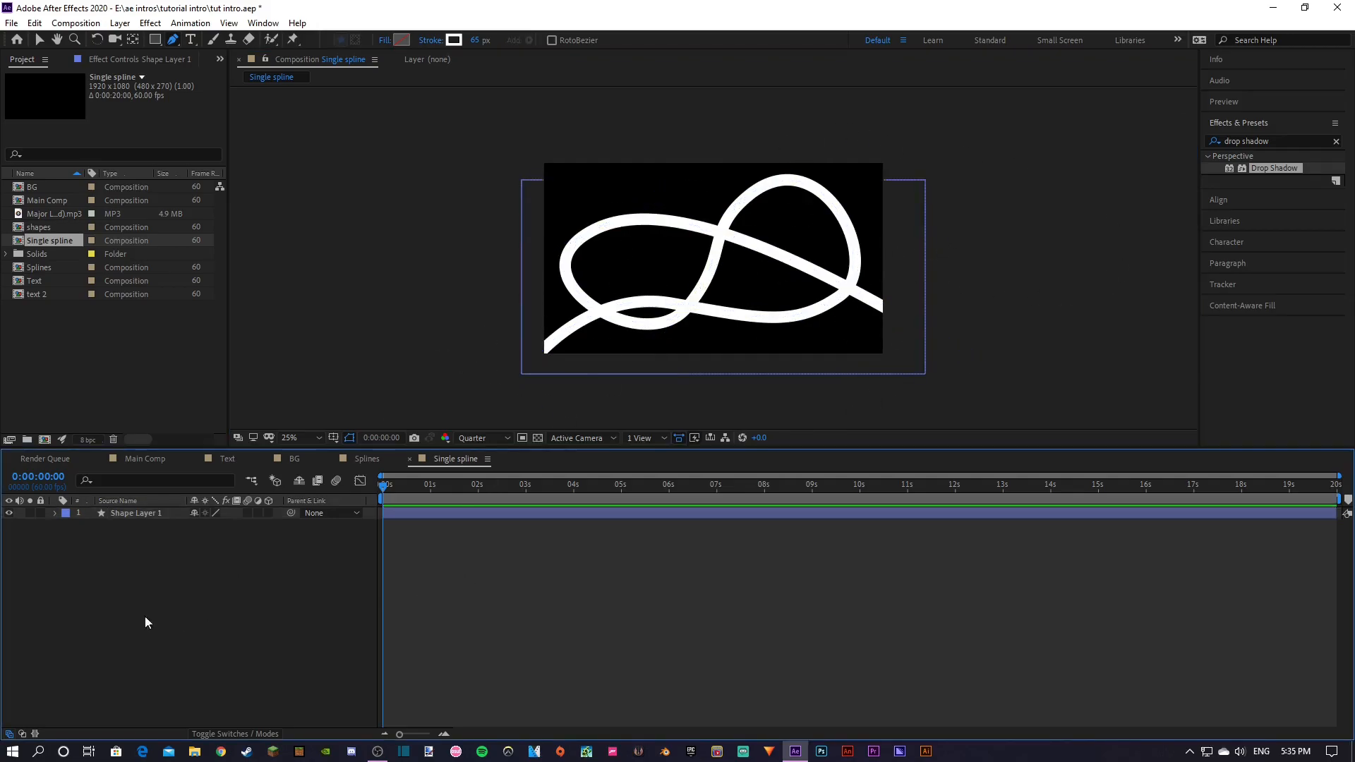
Add Trim Paths to the spline layer and keyframe Start and End at 0% at time 0
{"action": "left_click", "coordinate": [141, 515]}
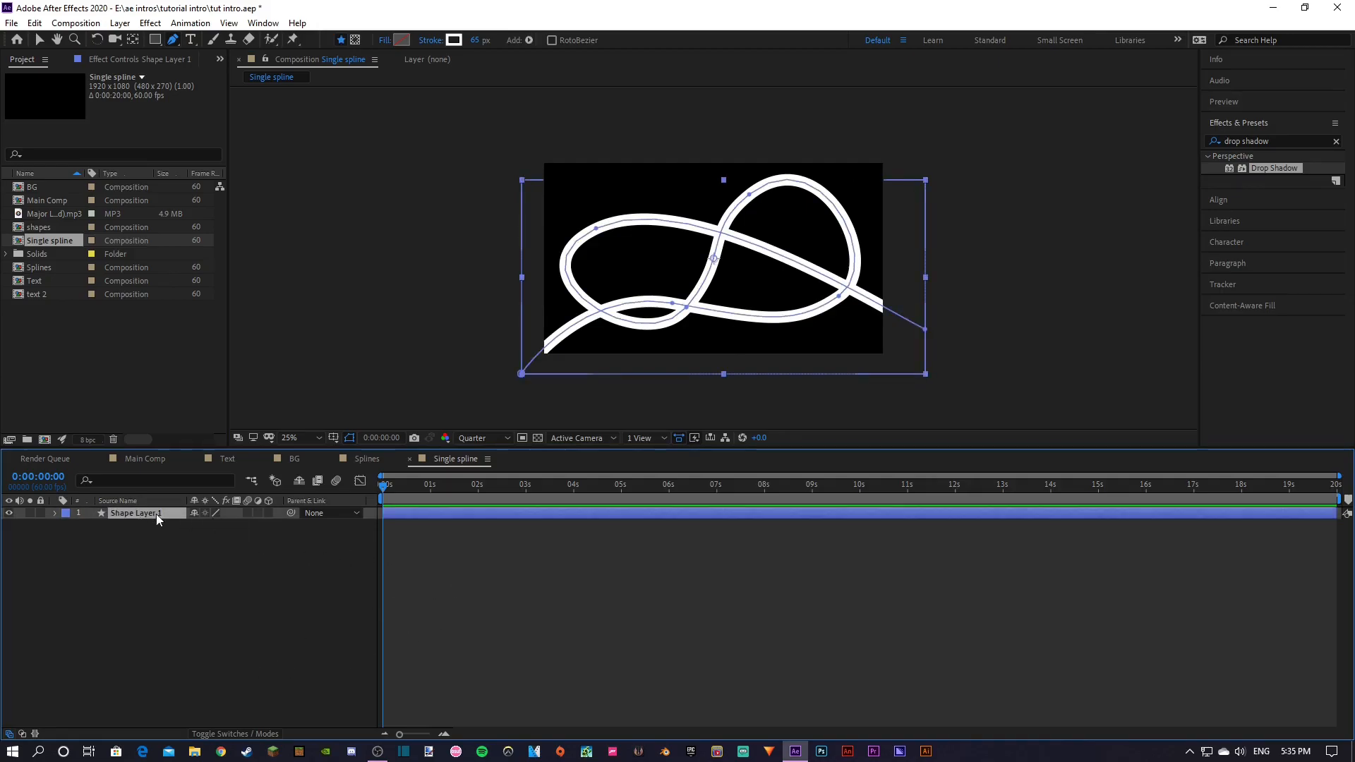
{"action": "left_click", "coordinate": [55, 514]}
{"action": "left_click", "coordinate": [277, 526]}
{"action": "left_click", "coordinate": [329, 448]}
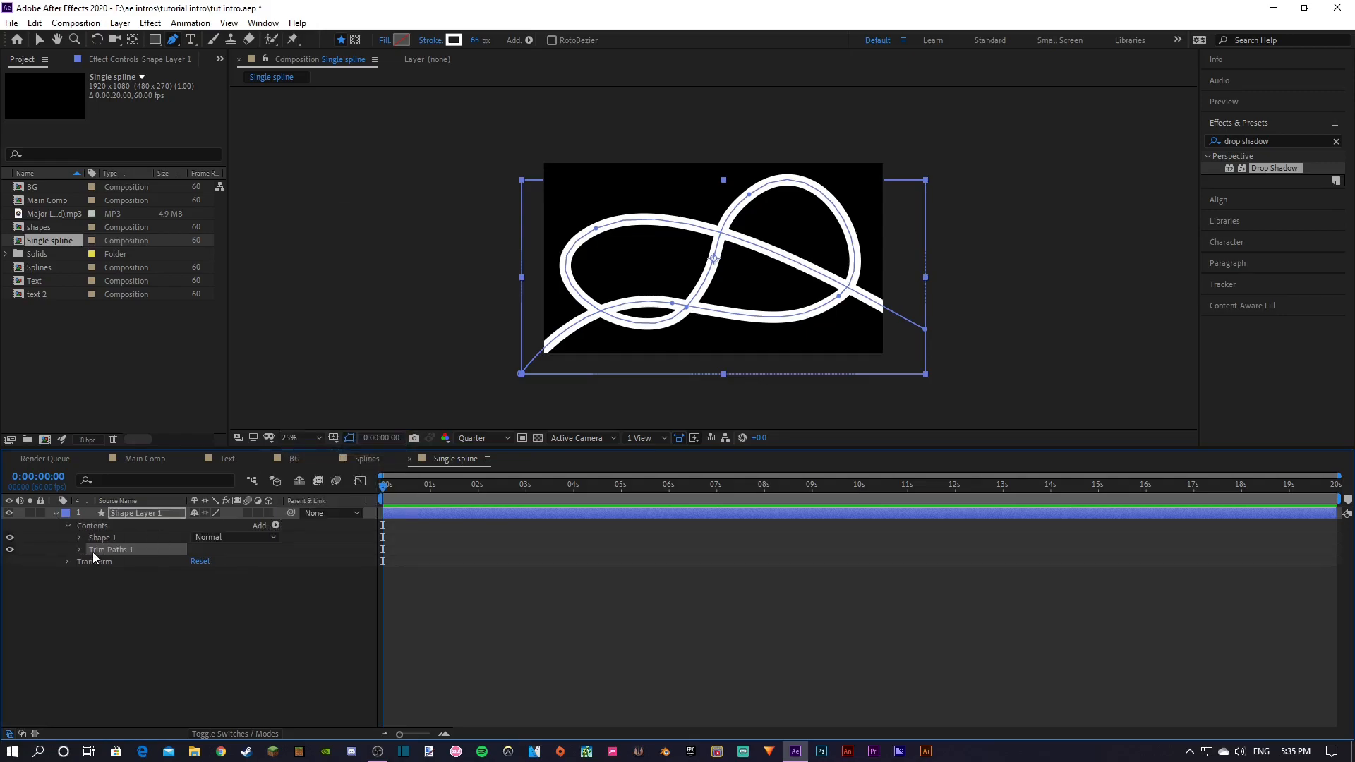
{"action": "left_click", "coordinate": [81, 550]}
{"action": "left_click", "coordinate": [103, 561]}
{"action": "left_click", "coordinate": [103, 573]}
{"action": "left_click_drag", "start_coordinate": [200, 573], "coordinate": [23, 572]}
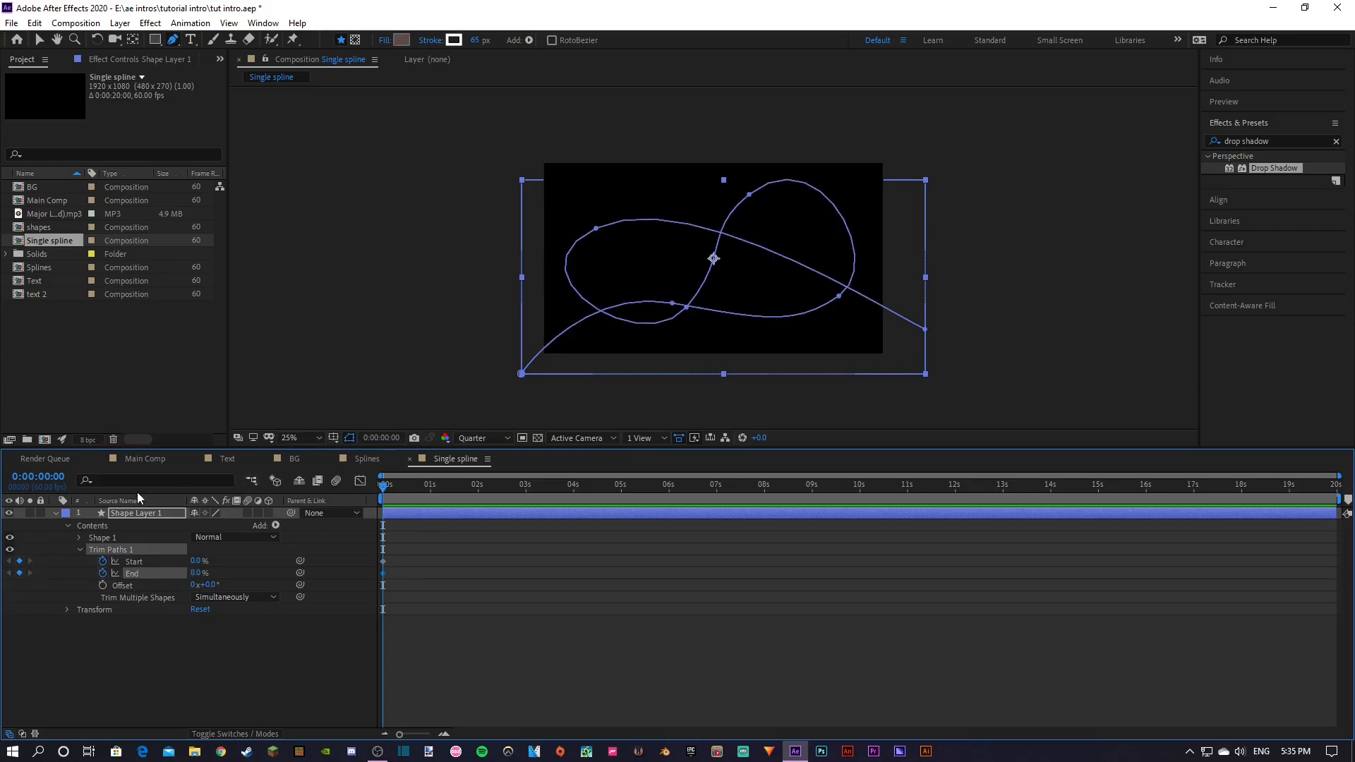
Keyframe the Trim Paths Start and End at 100% at 4 seconds
{"action": "left_click", "coordinate": [43, 477]}
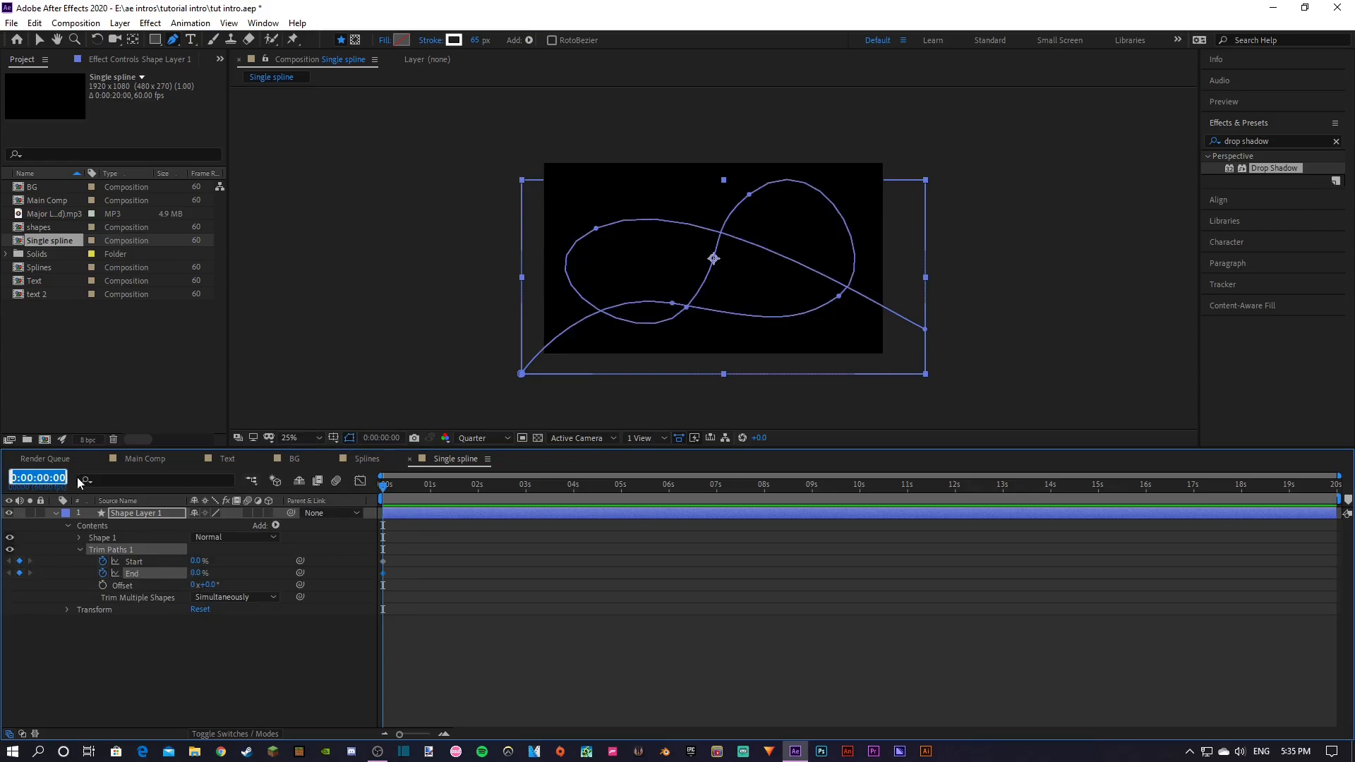
{"action": "type", "text": "40"}
{"action": "key", "text": "Return"}
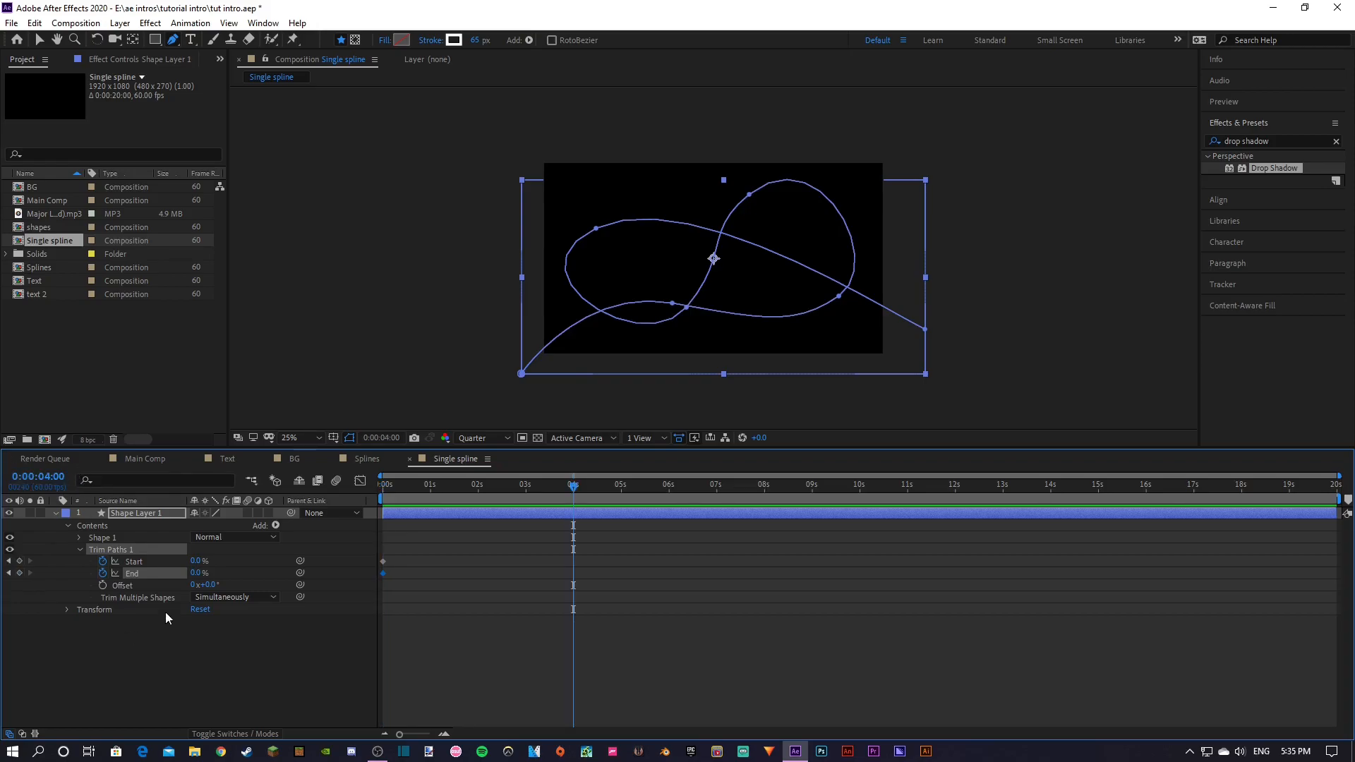
{"action": "left_click_drag", "start_coordinate": [194, 562], "coordinate": [278, 565]}
{"action": "left_click_drag", "start_coordinate": [197, 573], "coordinate": [275, 575]}
{"action": "left_click", "coordinate": [272, 667]}
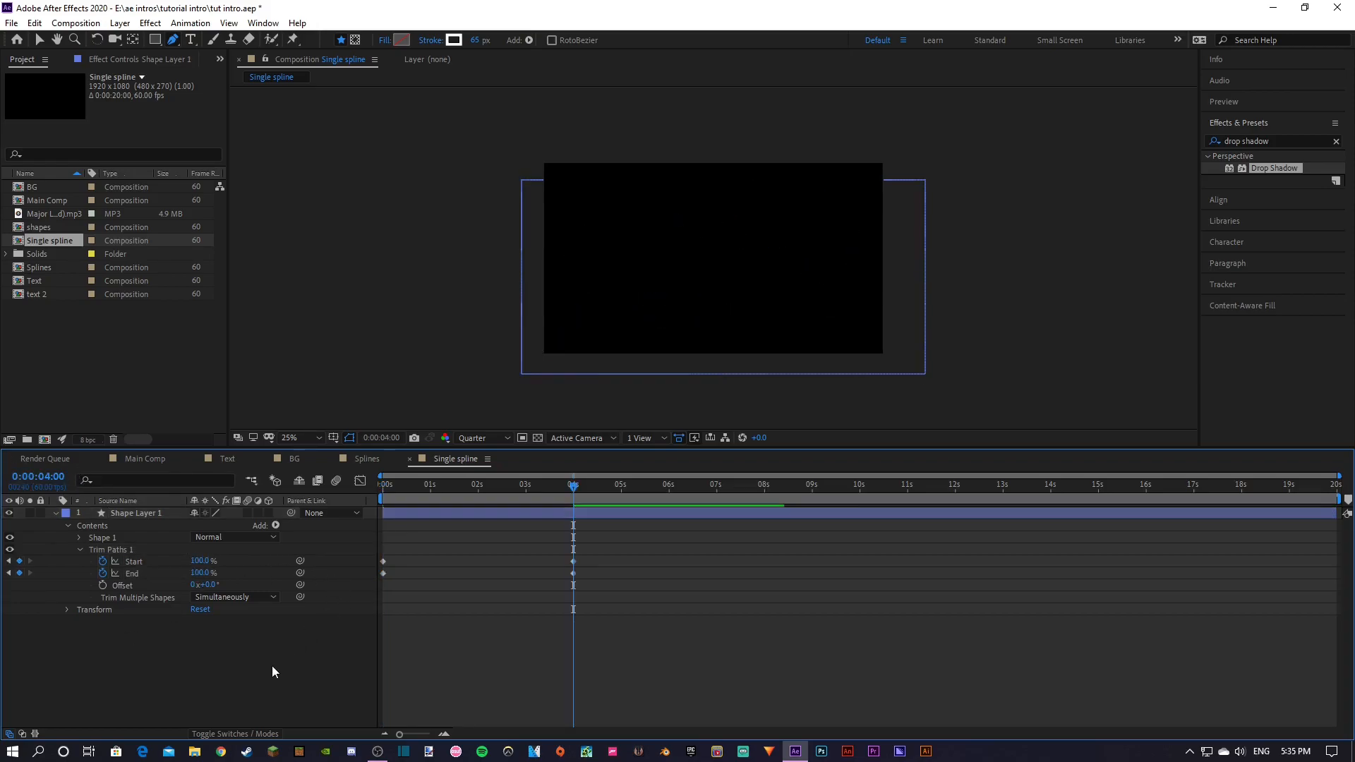
Apply Easy Ease to all Trim Paths keyframes and shift both Start keyframes slightly after the End keyframes
{"action": "left_click_drag", "start_coordinate": [590, 556], "coordinate": [366, 583]}
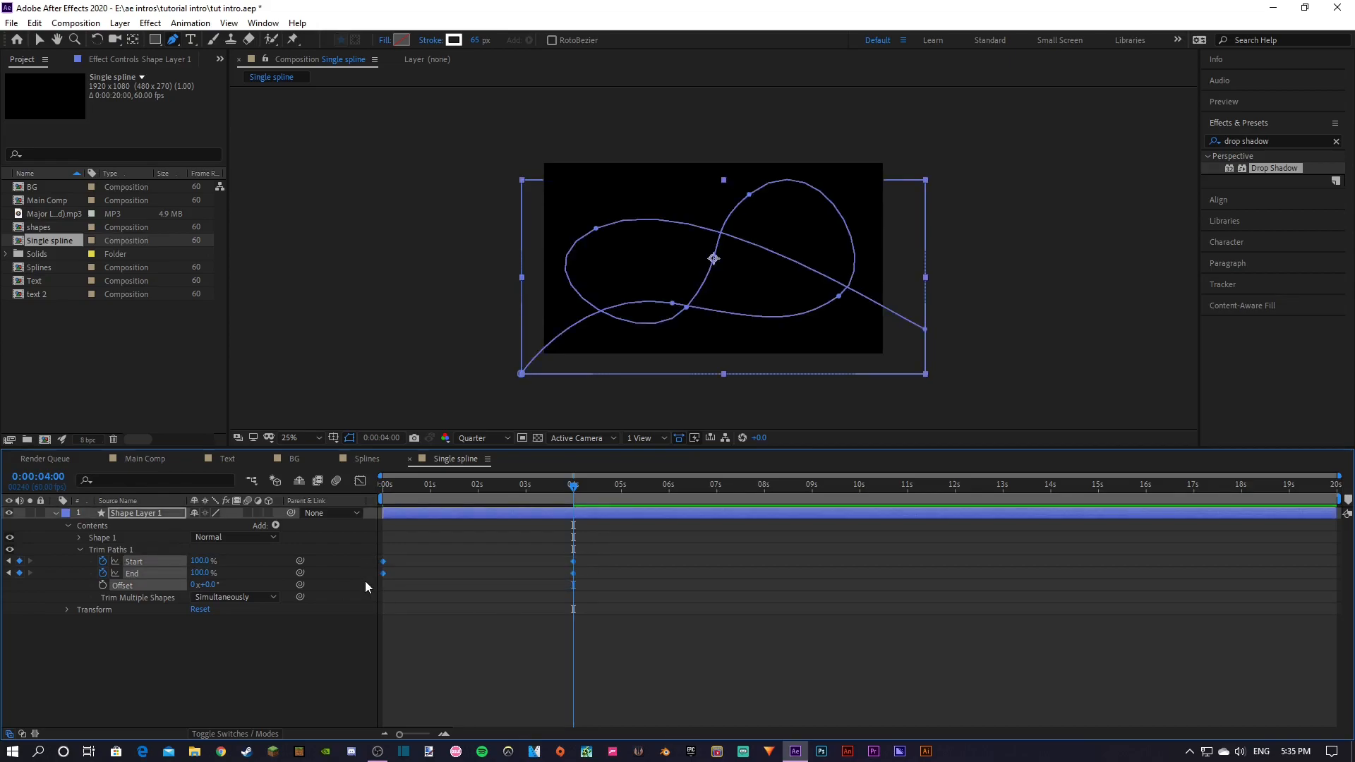
{"action": "key", "text": "F9"}
{"action": "left_click", "coordinate": [667, 552]}
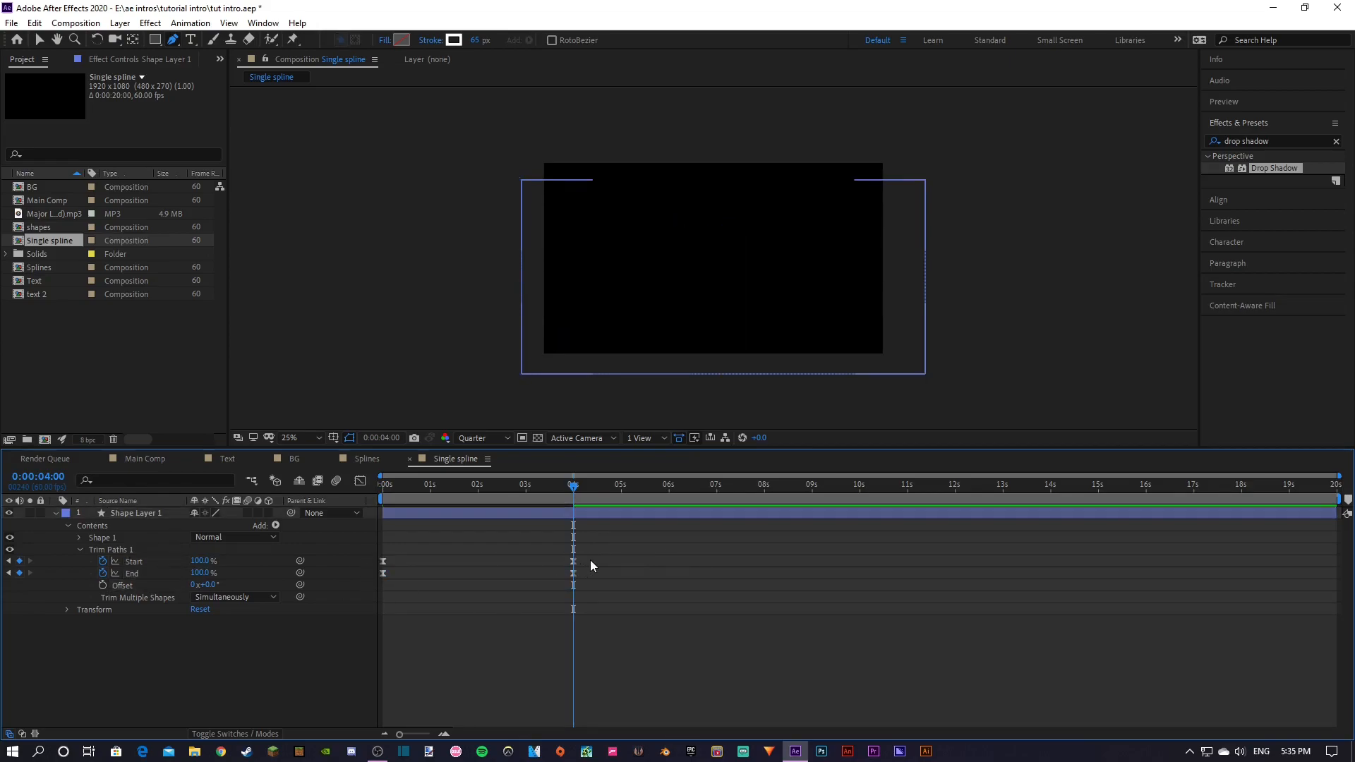
{"action": "mouse_move", "coordinate": [412, 560]}
{"action": "left_mouse_down"}
{"action": "mouse_move", "coordinate": [378, 564]}
{"action": "mouse_move", "coordinate": [394, 561]}
{"action": "left_mouse_up"}
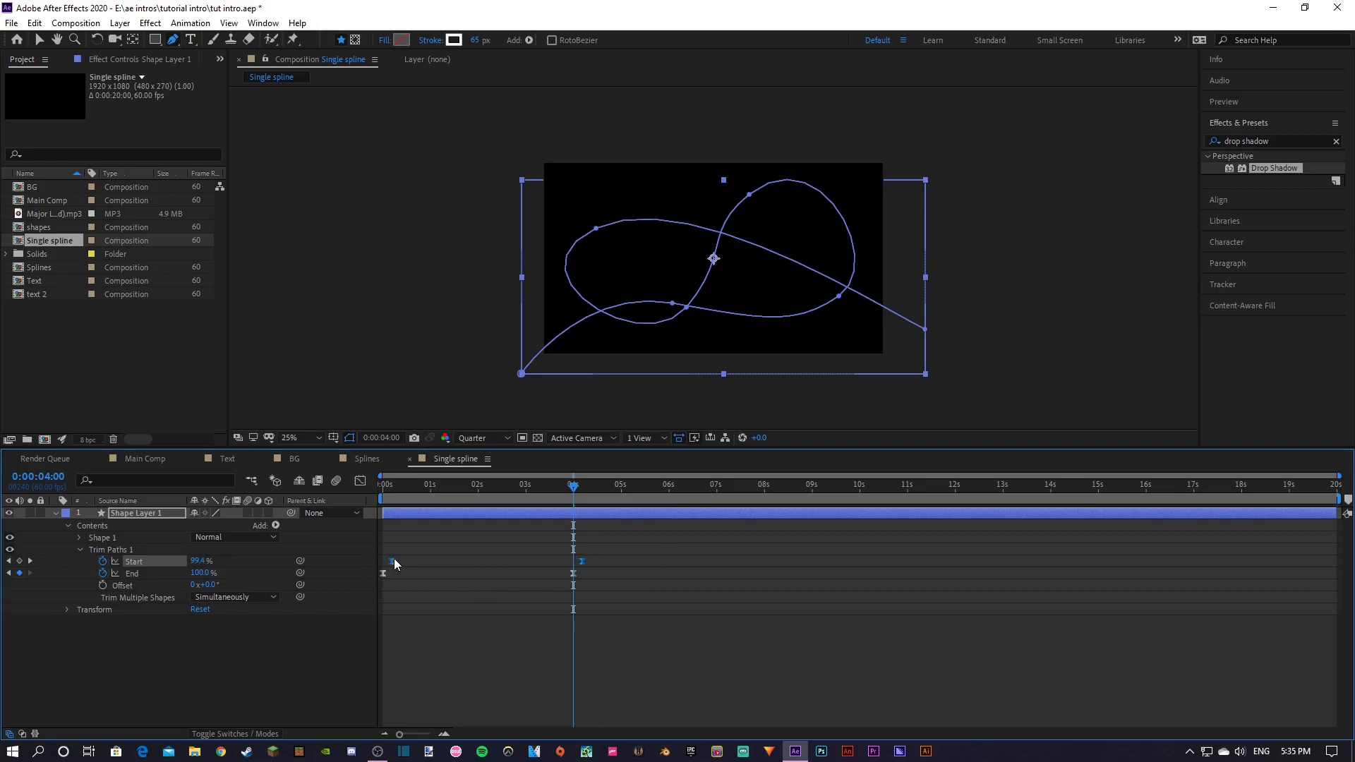
Preview the trimmed spline animation from time 0
{"action": "key", "text": "Home"}
{"action": "left_click", "coordinate": [337, 657]}
{"action": "key", "text": "space"}
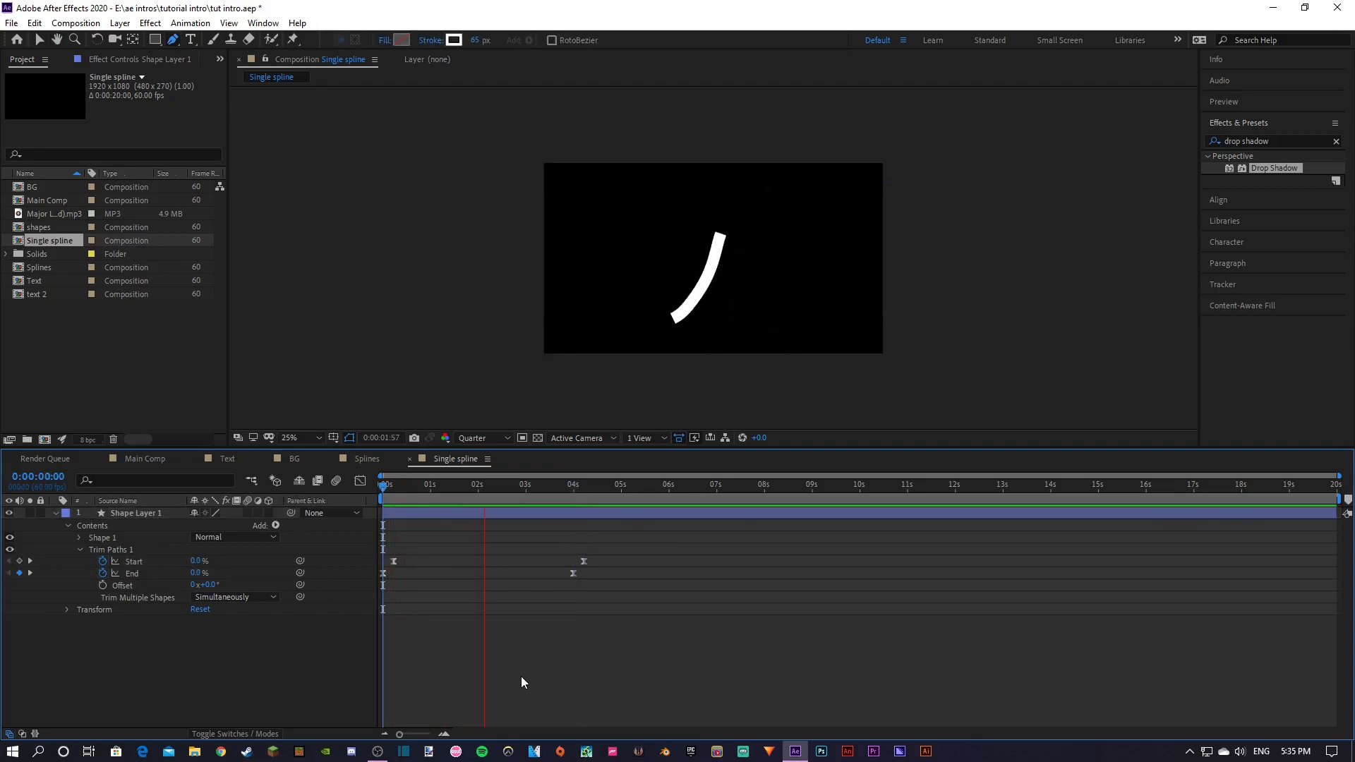
{"action": "key", "text": "space"}
Move the final Start and End keyframes earlier, to about 3 seconds, and preview the faster spline
{"action": "left_click_drag", "start_coordinate": [621, 614], "coordinate": [545, 564]}
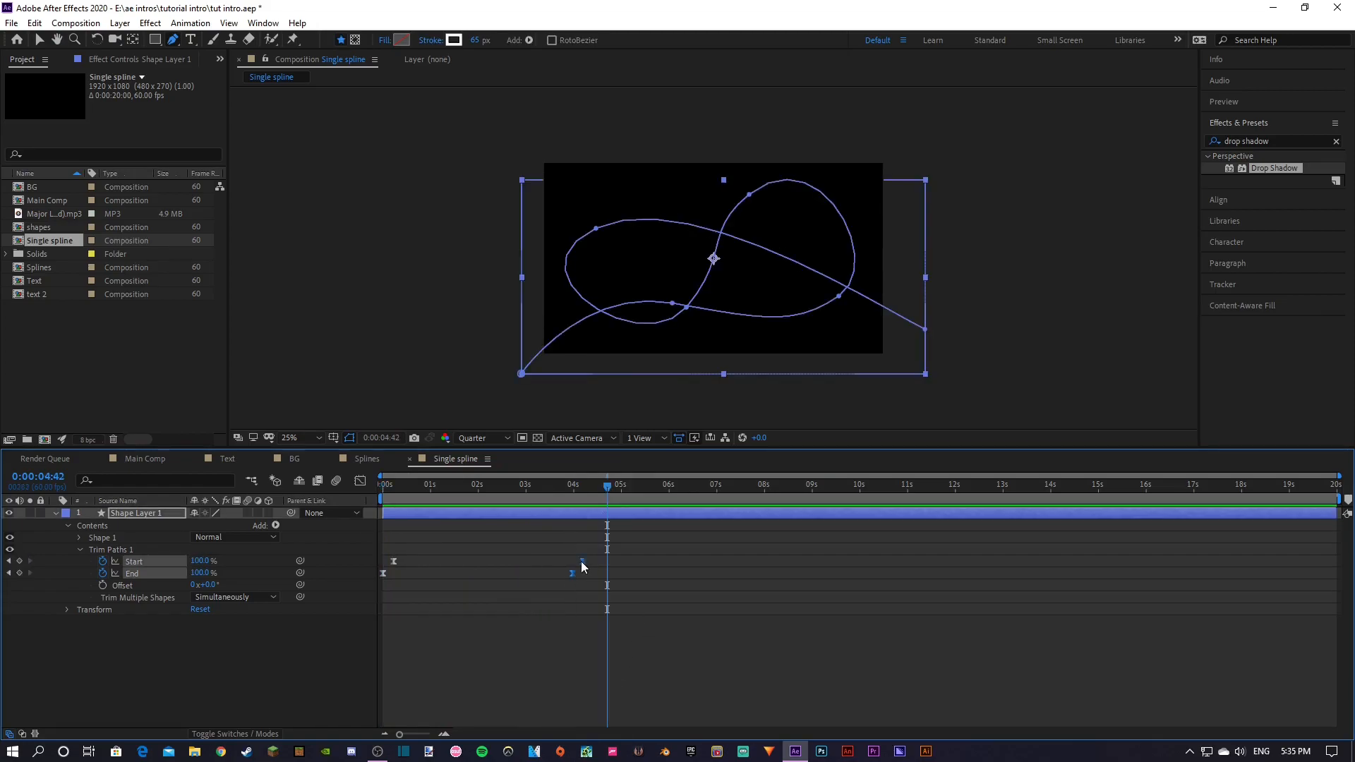
{"action": "left_click", "coordinate": [350, 656]}
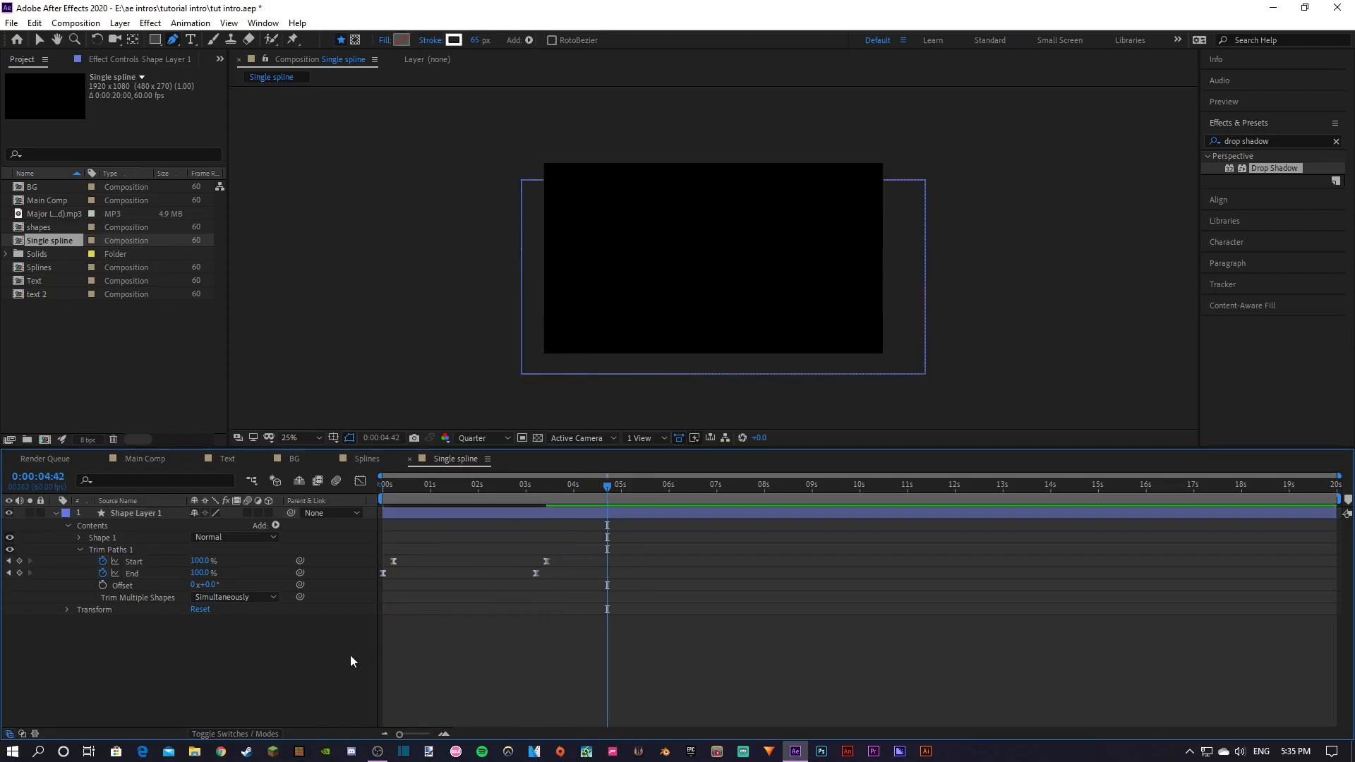
{"action": "left_click_drag", "start_coordinate": [421, 484], "coordinate": [273, 533]}
{"action": "key", "text": "space"}
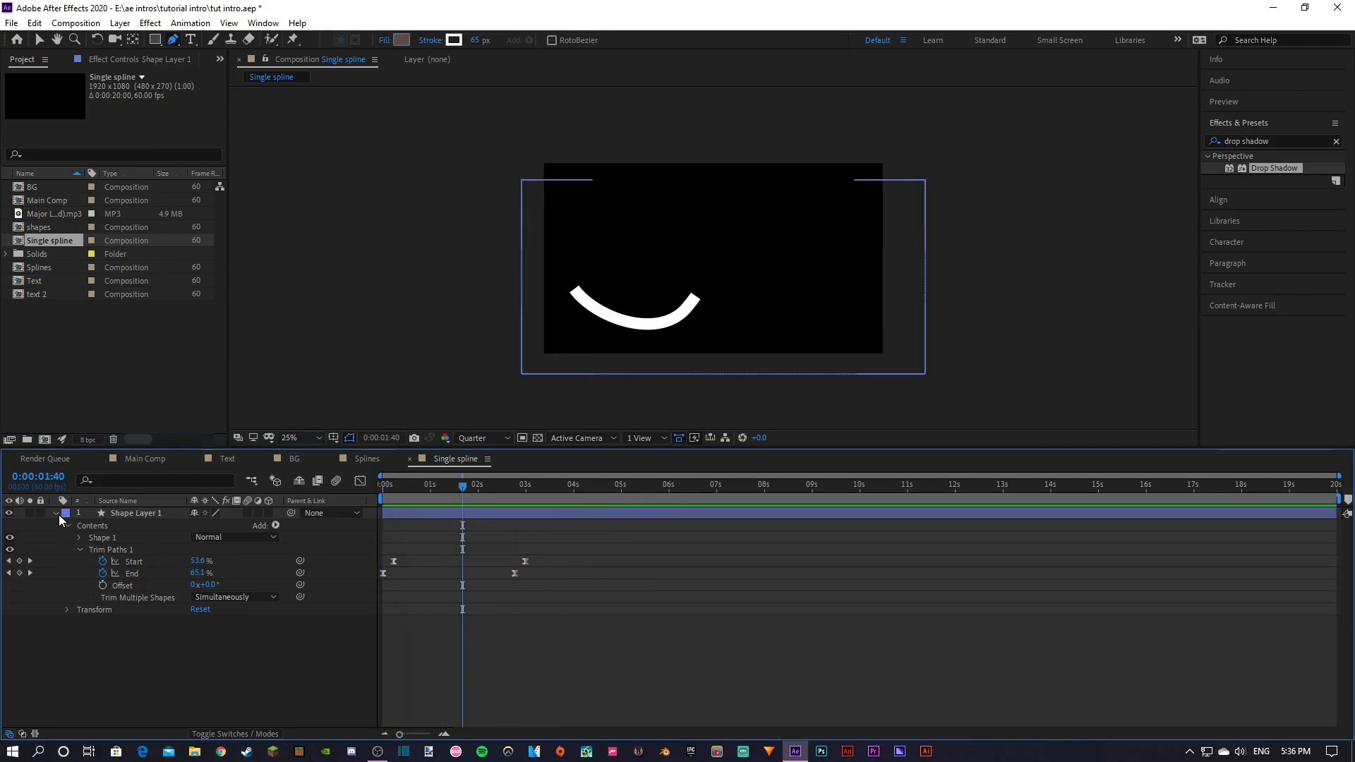
Set the spline stroke's line cap to Round Cap and its line join to Round Join
{"action": "left_click", "coordinate": [55, 513]}
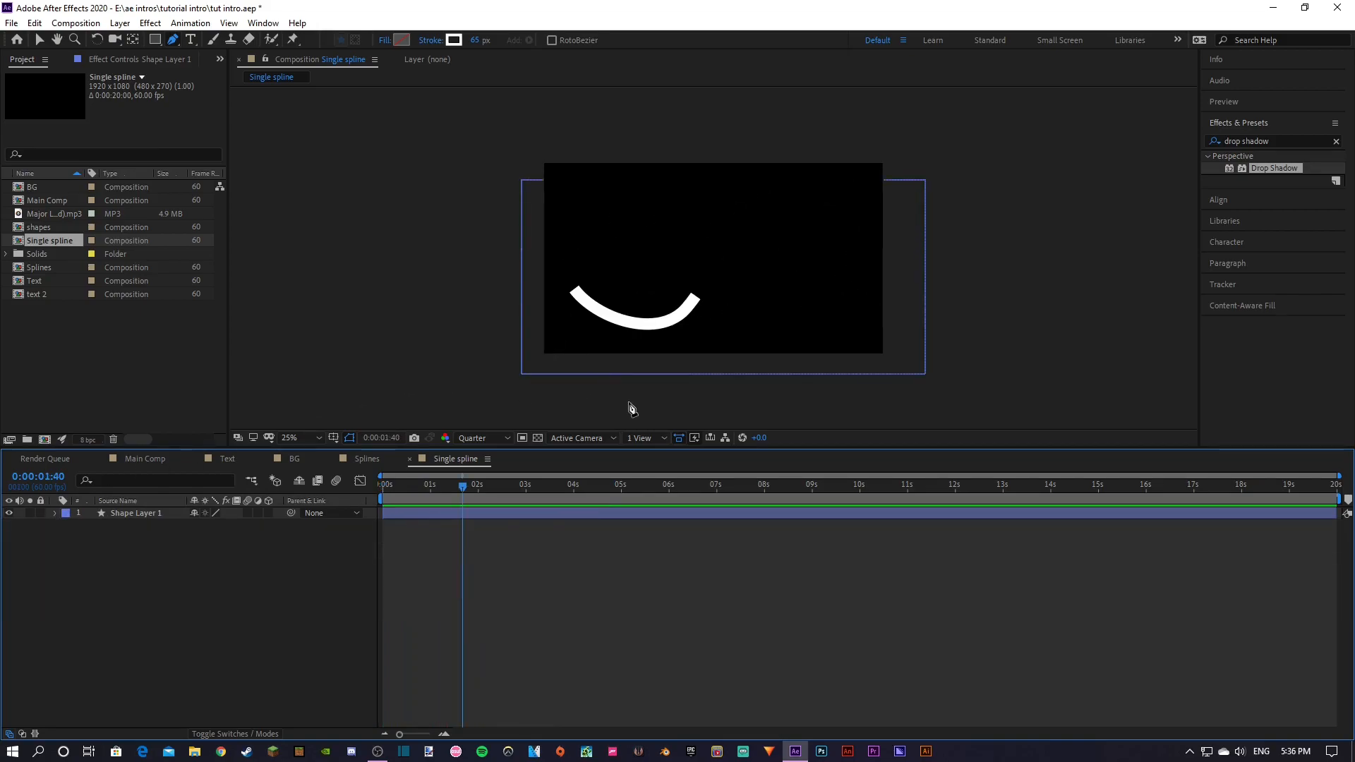
{"action": "left_click", "coordinate": [55, 513]}
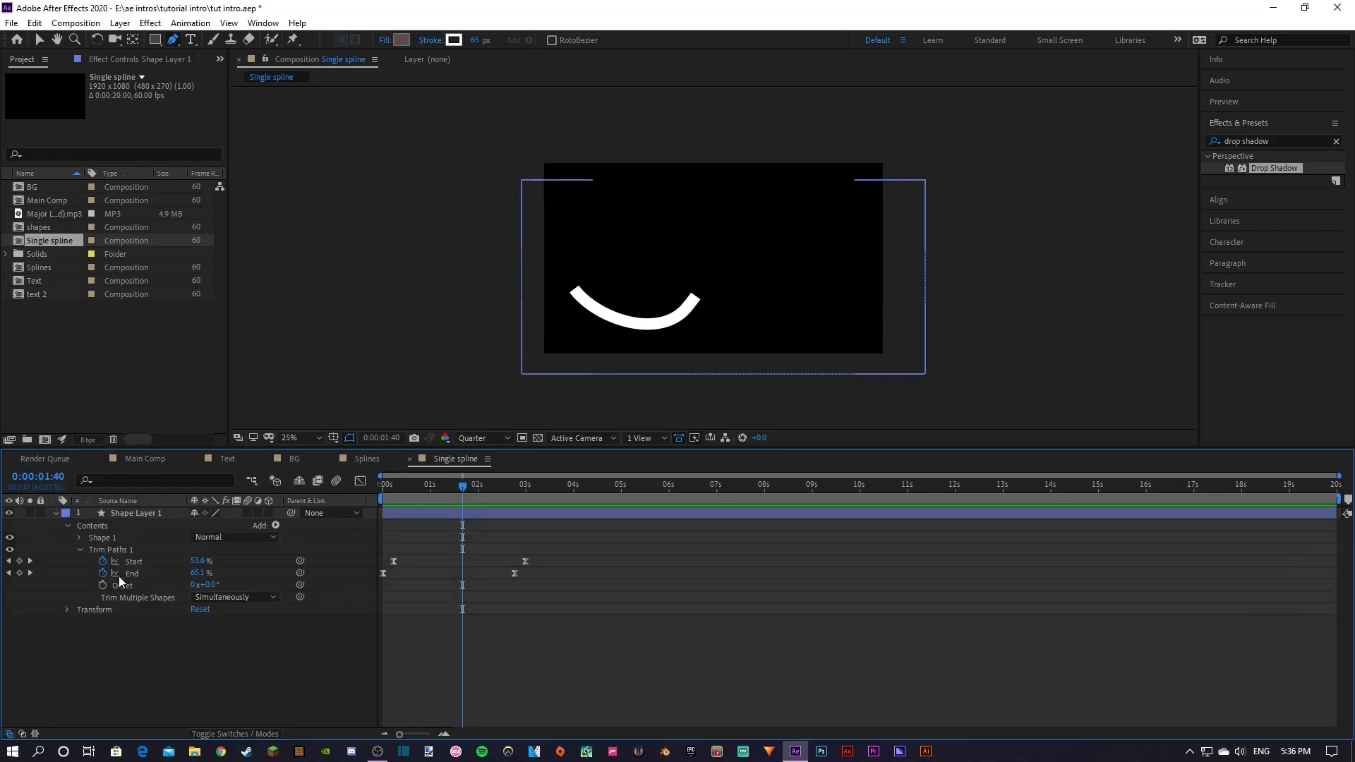
{"action": "left_click", "coordinate": [79, 537]}
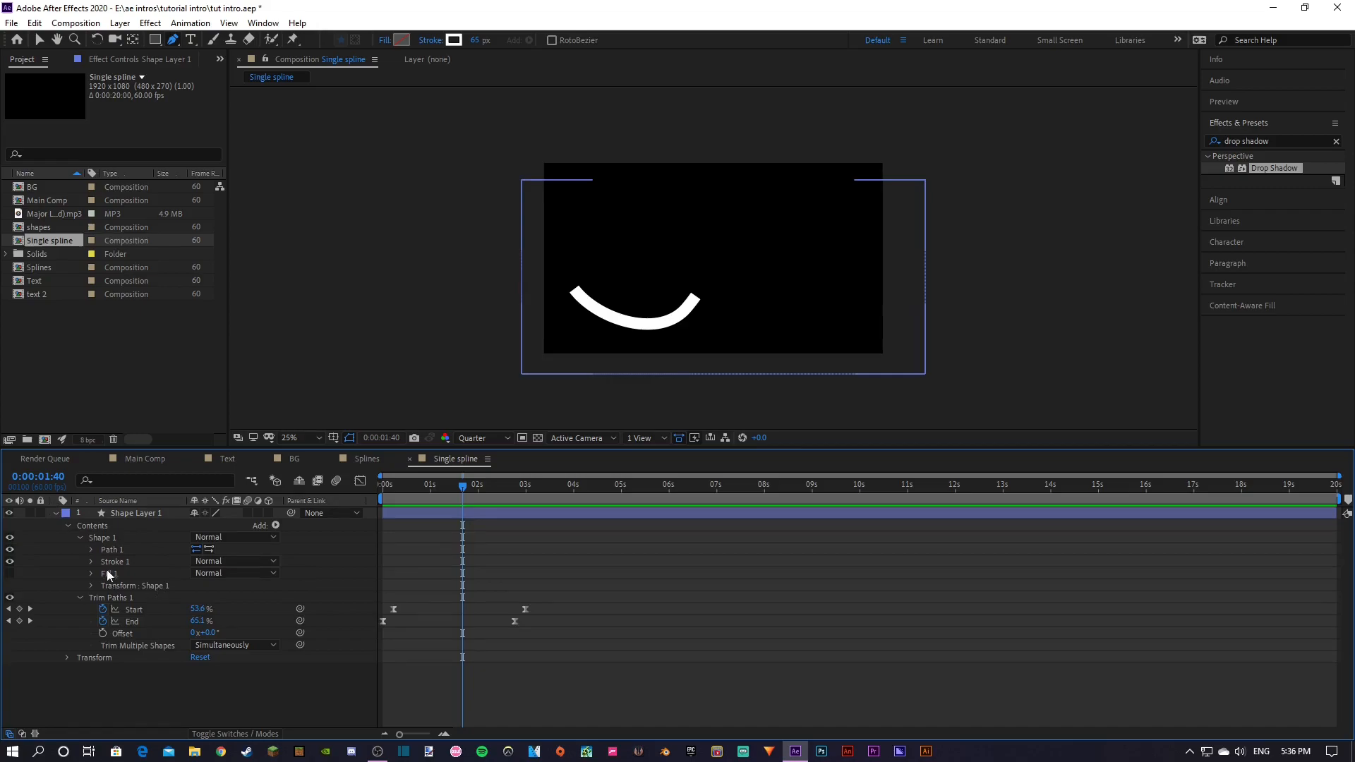
{"action": "left_click", "coordinate": [91, 561]}
{"action": "left_click", "coordinate": [233, 621]}
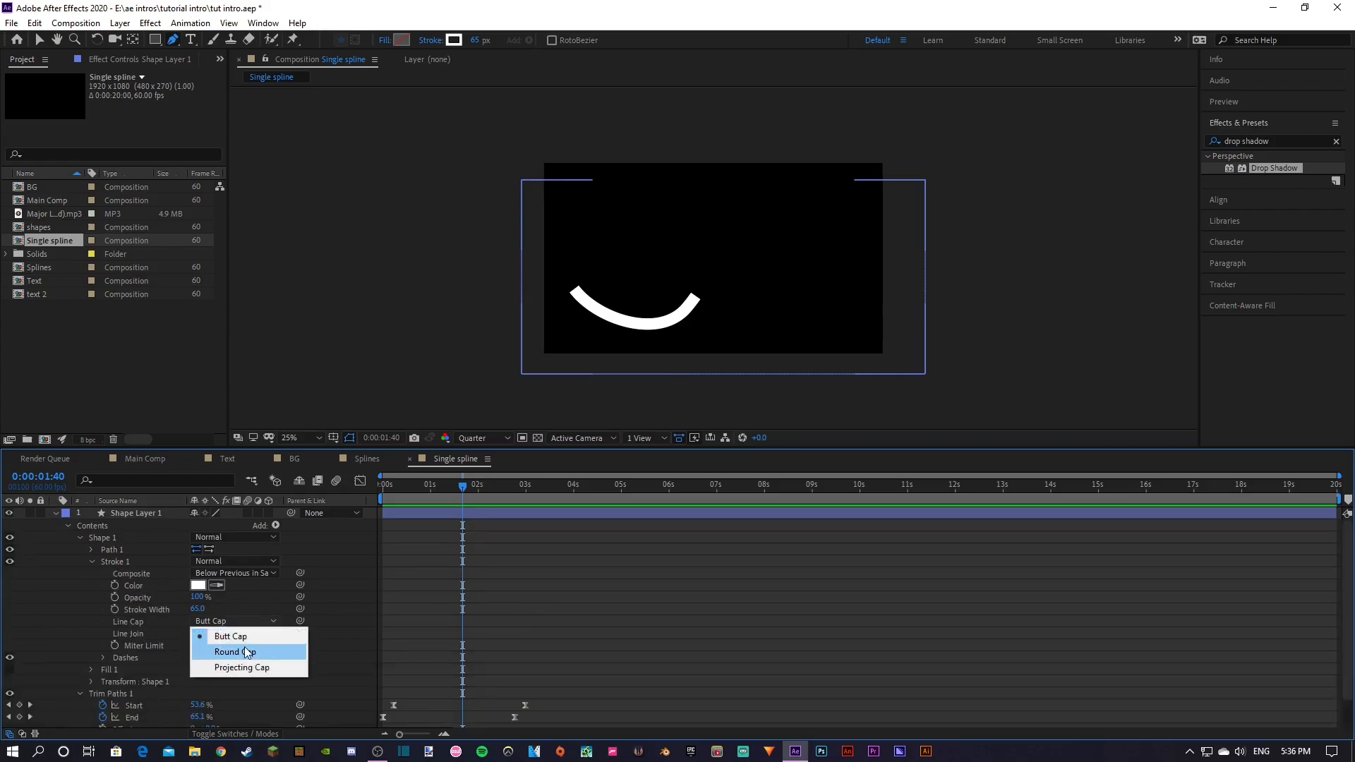
{"action": "left_click", "coordinate": [247, 652]}
{"action": "left_click", "coordinate": [235, 634]}
{"action": "left_click", "coordinate": [252, 663]}
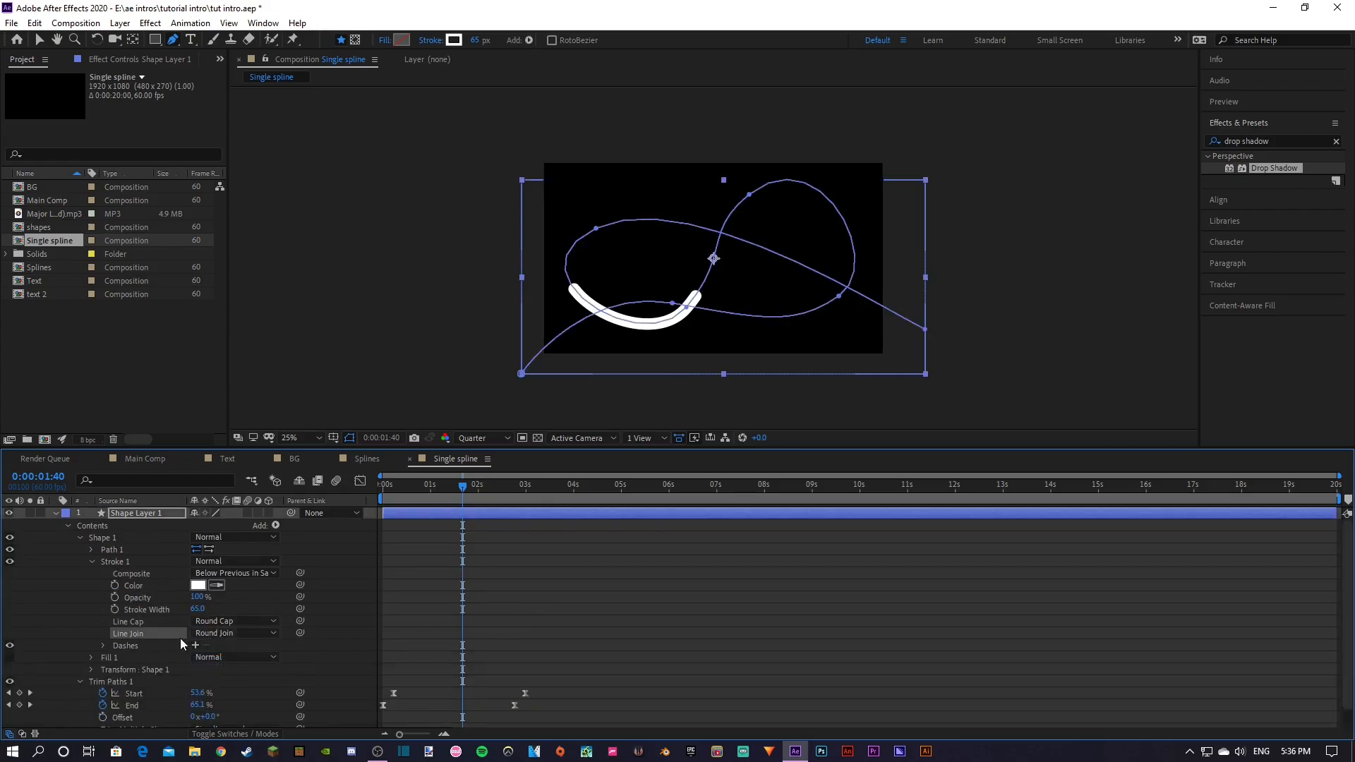
Preview the spline with rounded stroke ends from time 0
{"action": "left_click_drag", "start_coordinate": [463, 494], "coordinate": [100, 575]}
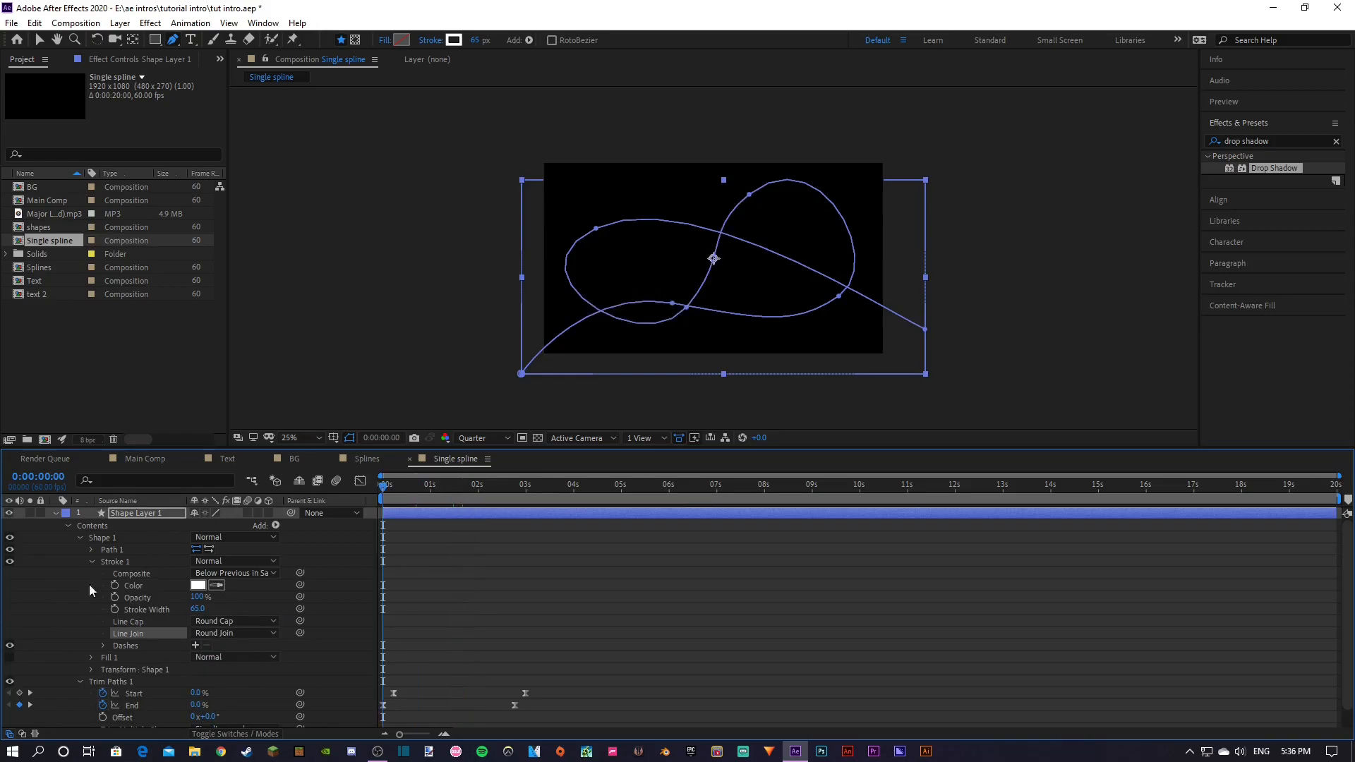
{"action": "left_click", "coordinate": [33, 612]}
{"action": "key", "text": "space"}
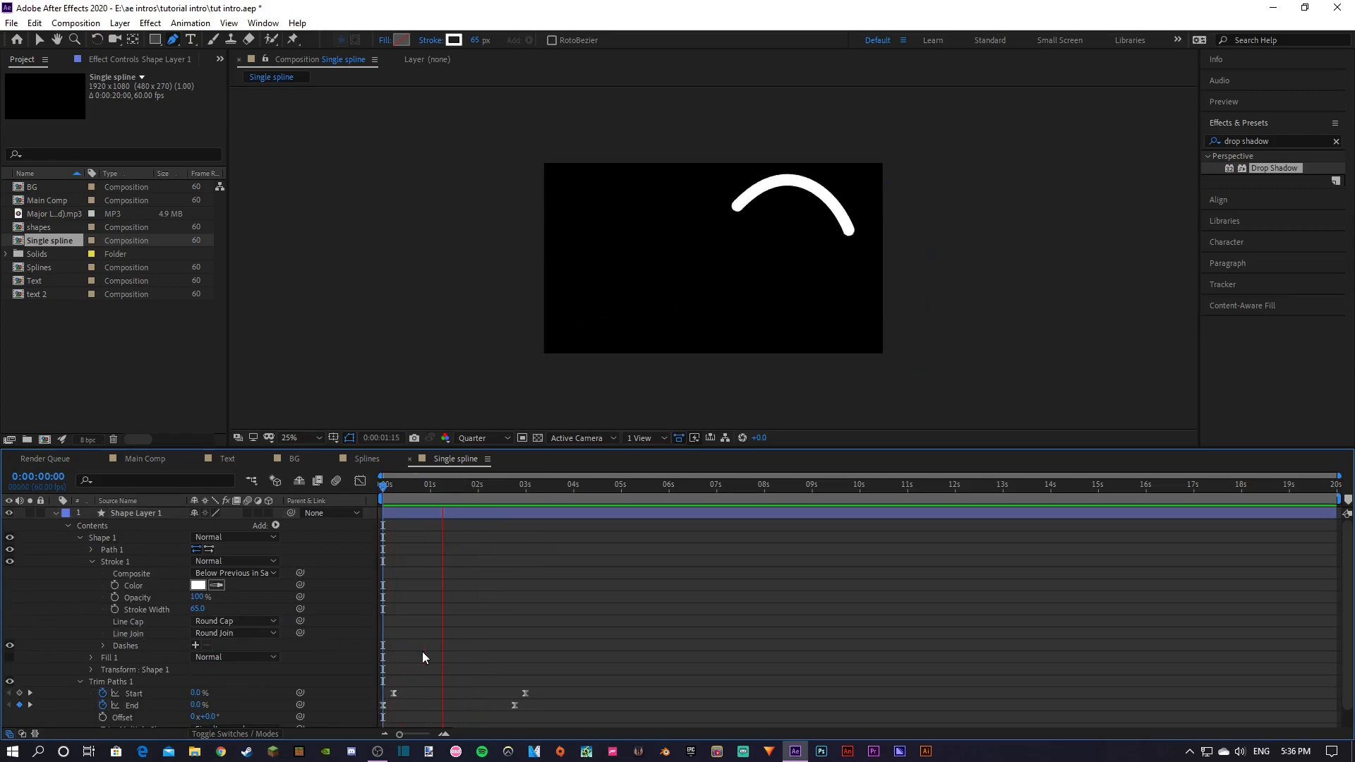
{"action": "key", "text": "space"}
Restore the spline stroke's Butt Cap and original line join, and collapse the layer's properties
{"action": "left_click", "coordinate": [233, 621]}
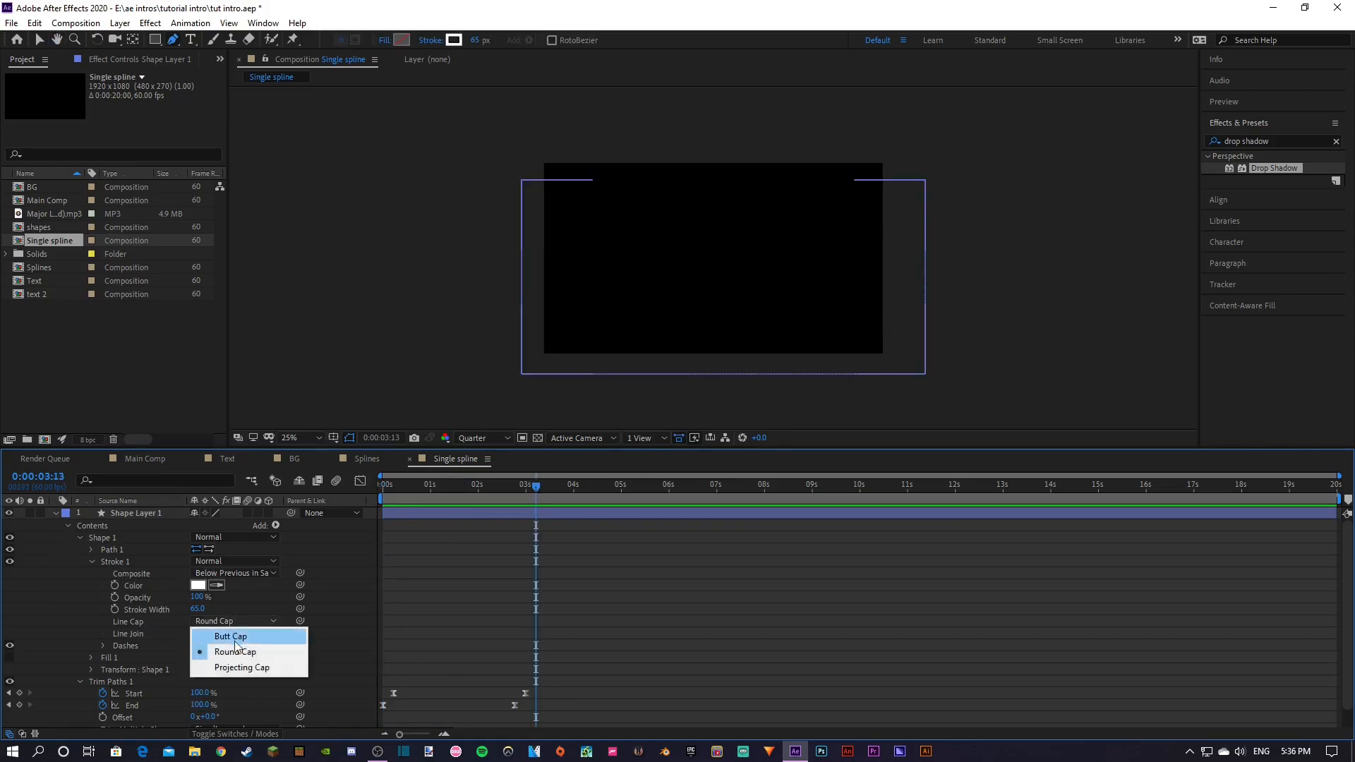
{"action": "left_click", "coordinate": [211, 631]}
{"action": "left_click", "coordinate": [233, 633]}
{"action": "left_click", "coordinate": [225, 646]}
{"action": "left_click", "coordinate": [95, 640]}
{"action": "mouse_move", "coordinate": [403, 493]}
{"action": "left_mouse_down"}
{"action": "mouse_move", "coordinate": [391, 493]}
{"action": "mouse_move", "coordinate": [424, 493]}
{"action": "left_mouse_up"}
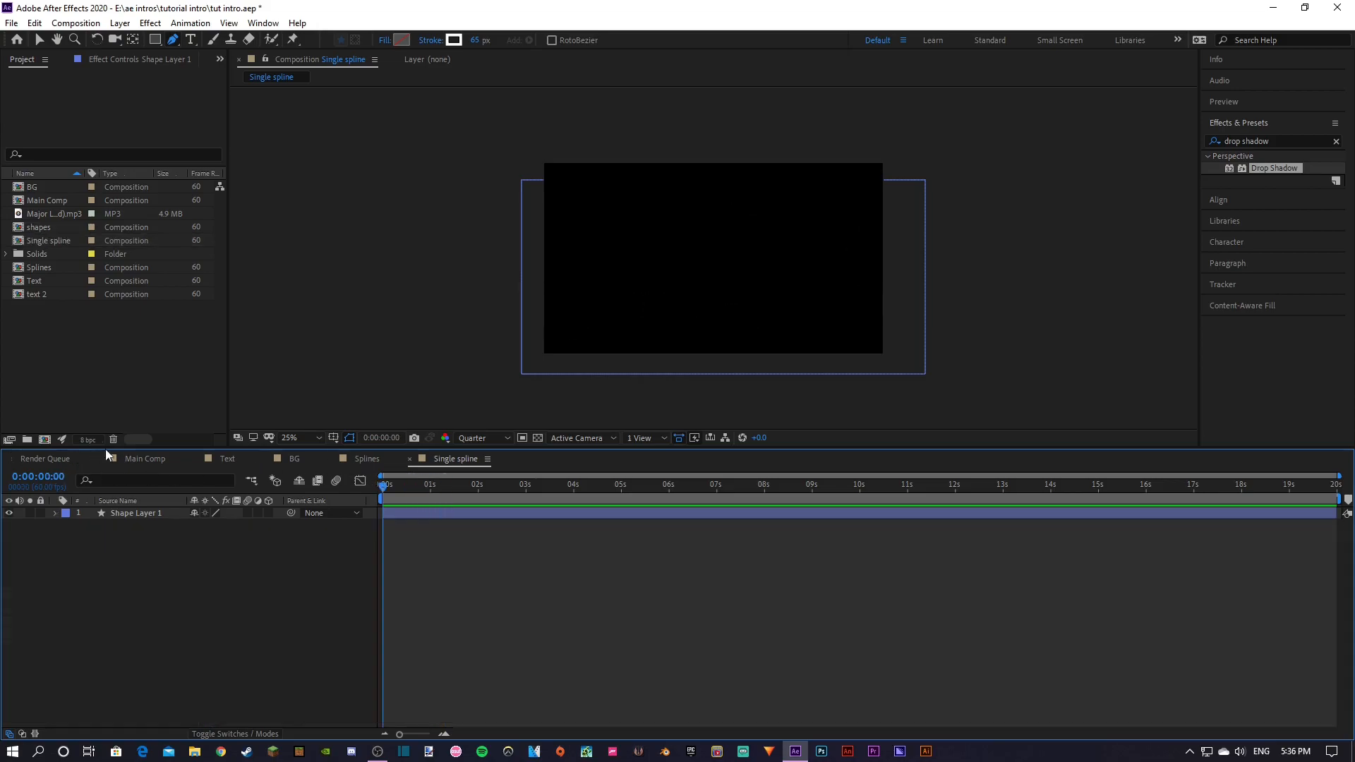
Create a new 1920 x 1080, 60 fps, 20-second composition named "Burst"
{"action": "left_click", "coordinate": [77, 327]}
{"action": "right_click", "coordinate": [75, 325]}
{"action": "left_click", "coordinate": [124, 331]}
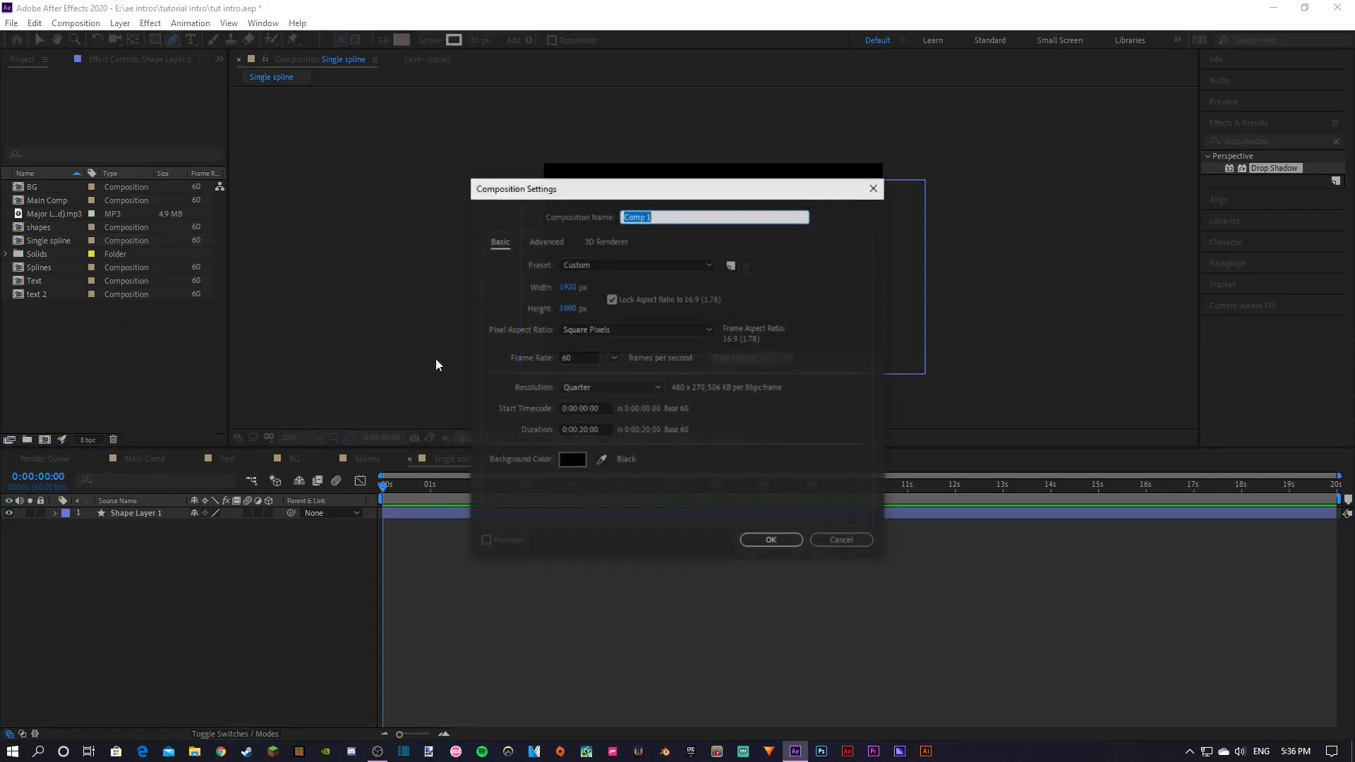
{"action": "type", "text": "Burst"}
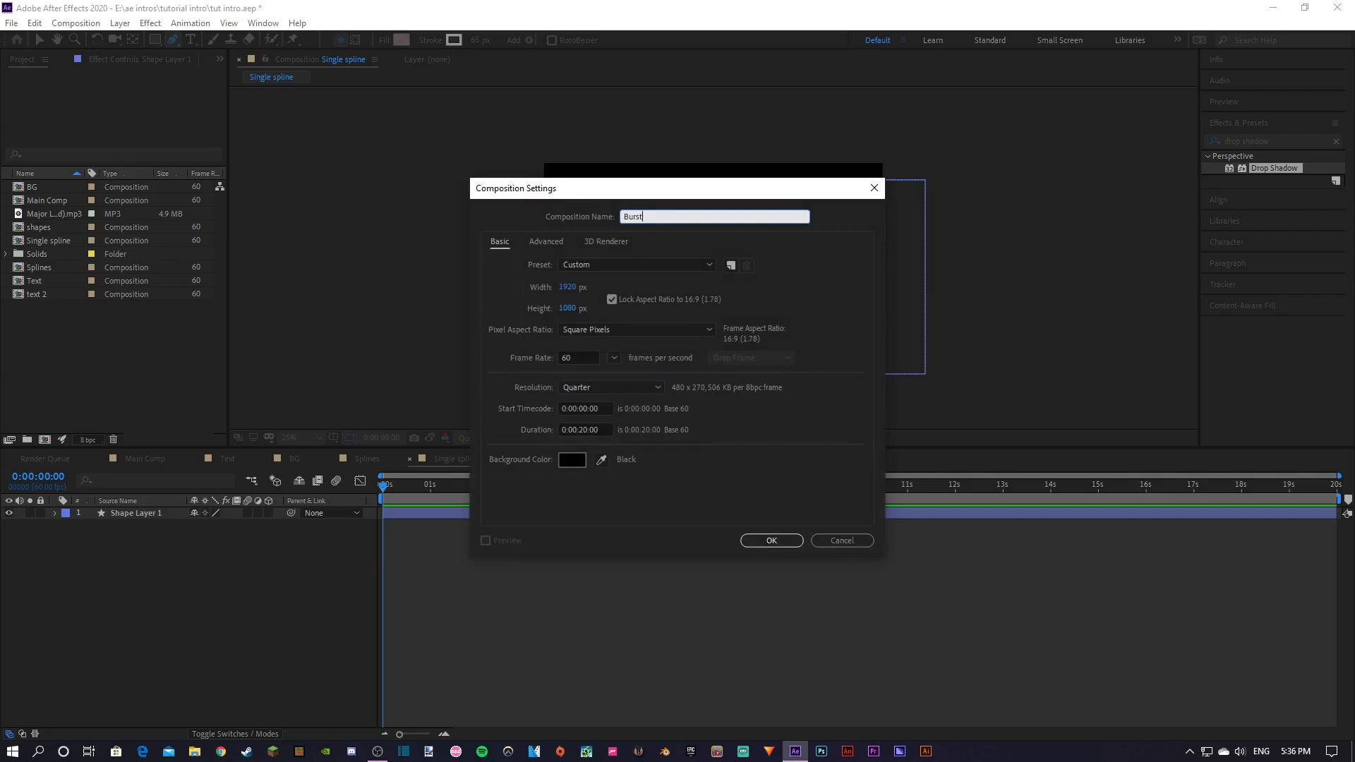
{"action": "key", "text": "Return"}
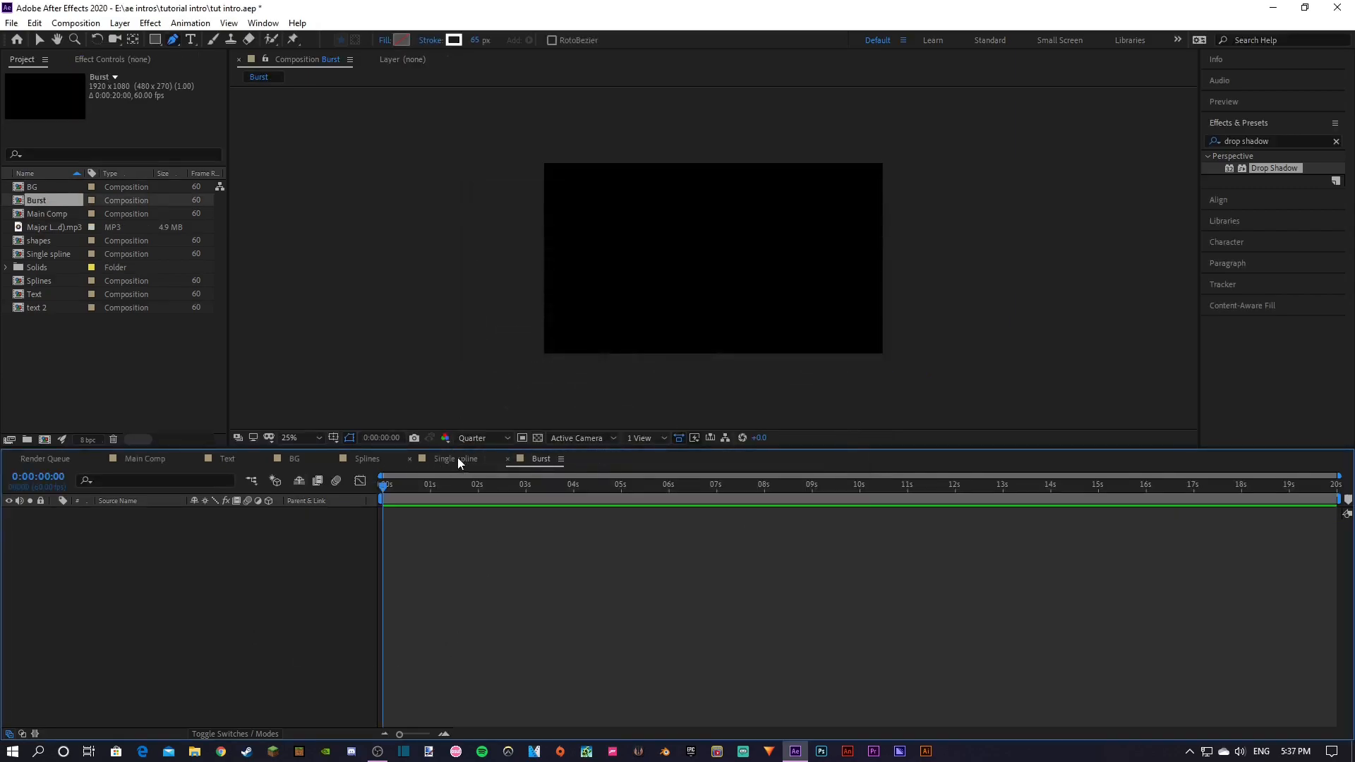
Show the grid overlay and draw a straight horizontal line with the Pen tool from the frame's centre three grid cells to the right
{"action": "left_click", "coordinate": [333, 439]}
{"action": "left_click", "coordinate": [366, 469]}
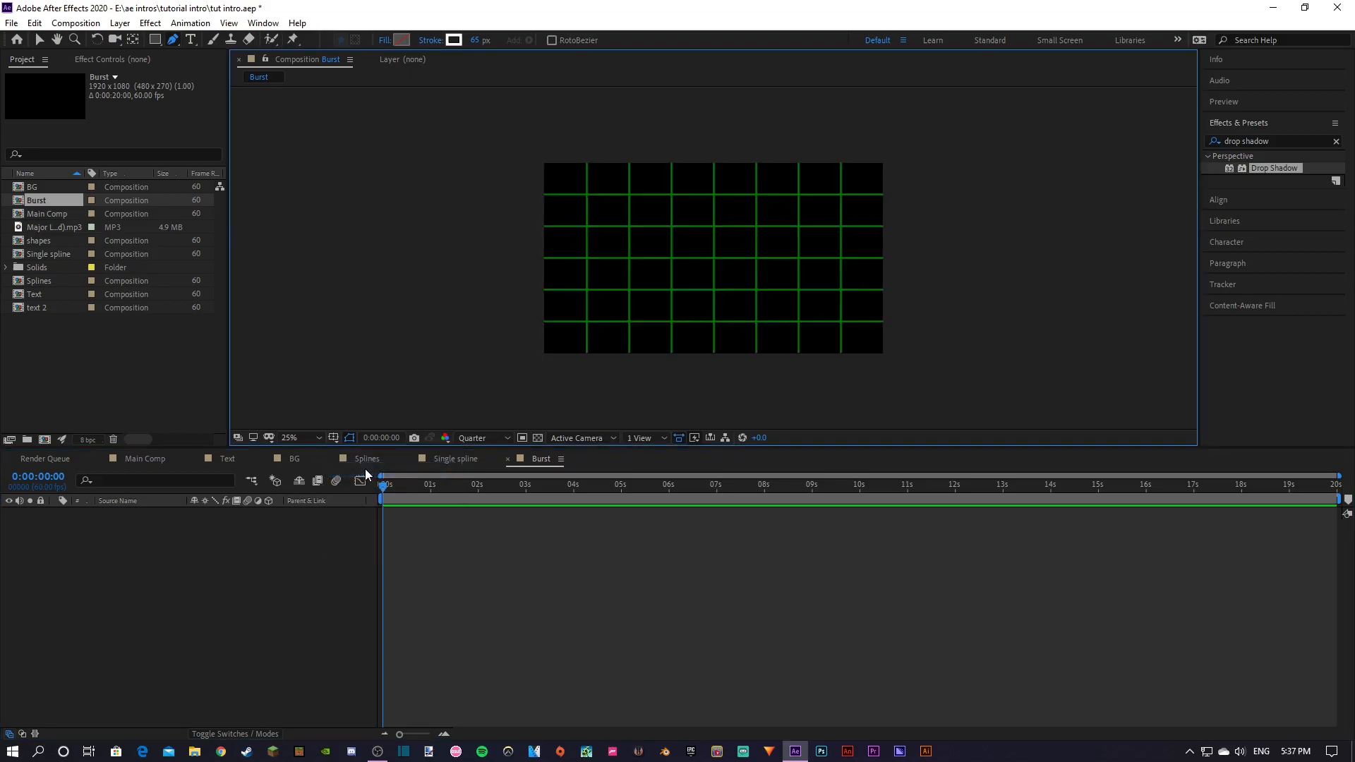
{"action": "left_click", "coordinate": [174, 40]}
{"action": "scroll", "coordinate": [718, 264], "scroll_direction": "up", "scroll_amount": 1}
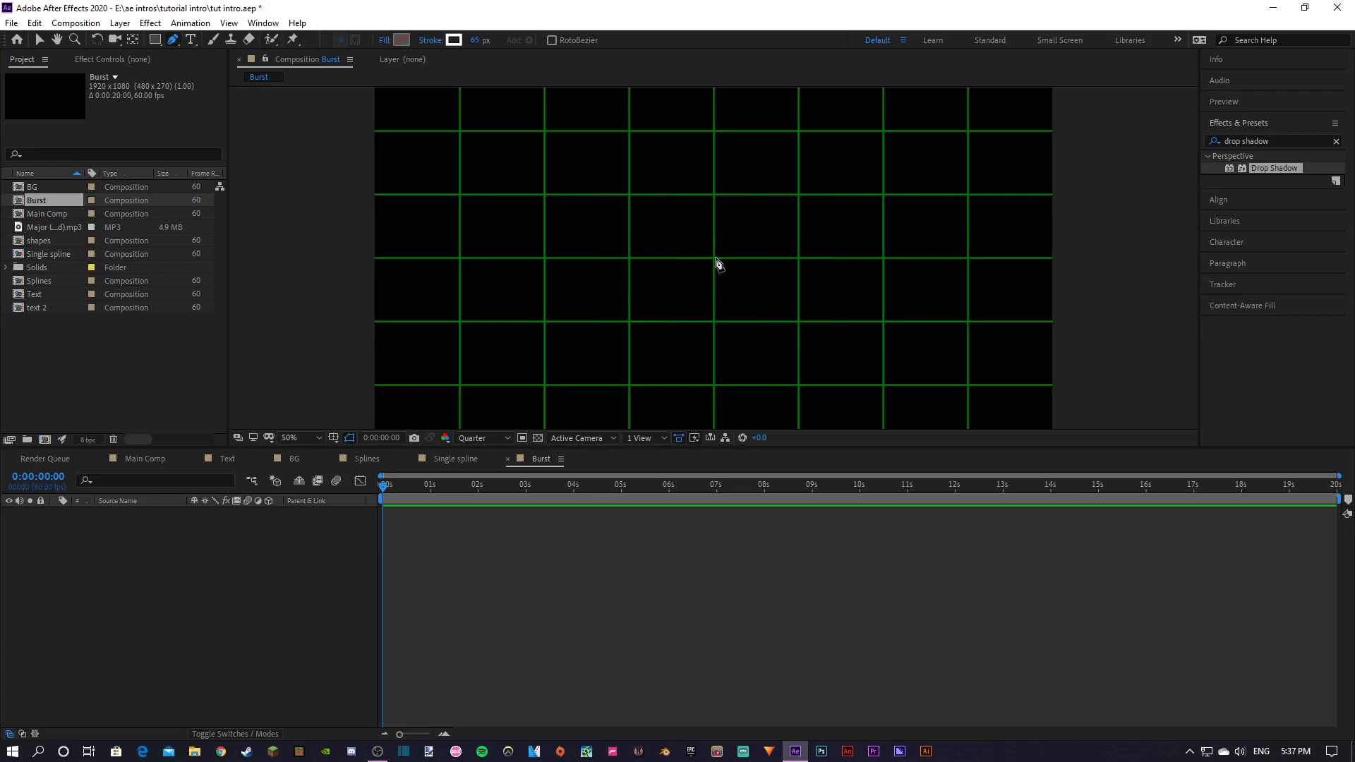
{"action": "scroll", "coordinate": [716, 265], "scroll_direction": "up", "scroll_amount": 1}
{"action": "scroll", "coordinate": [716, 266], "scroll_direction": "up", "scroll_amount": 1}
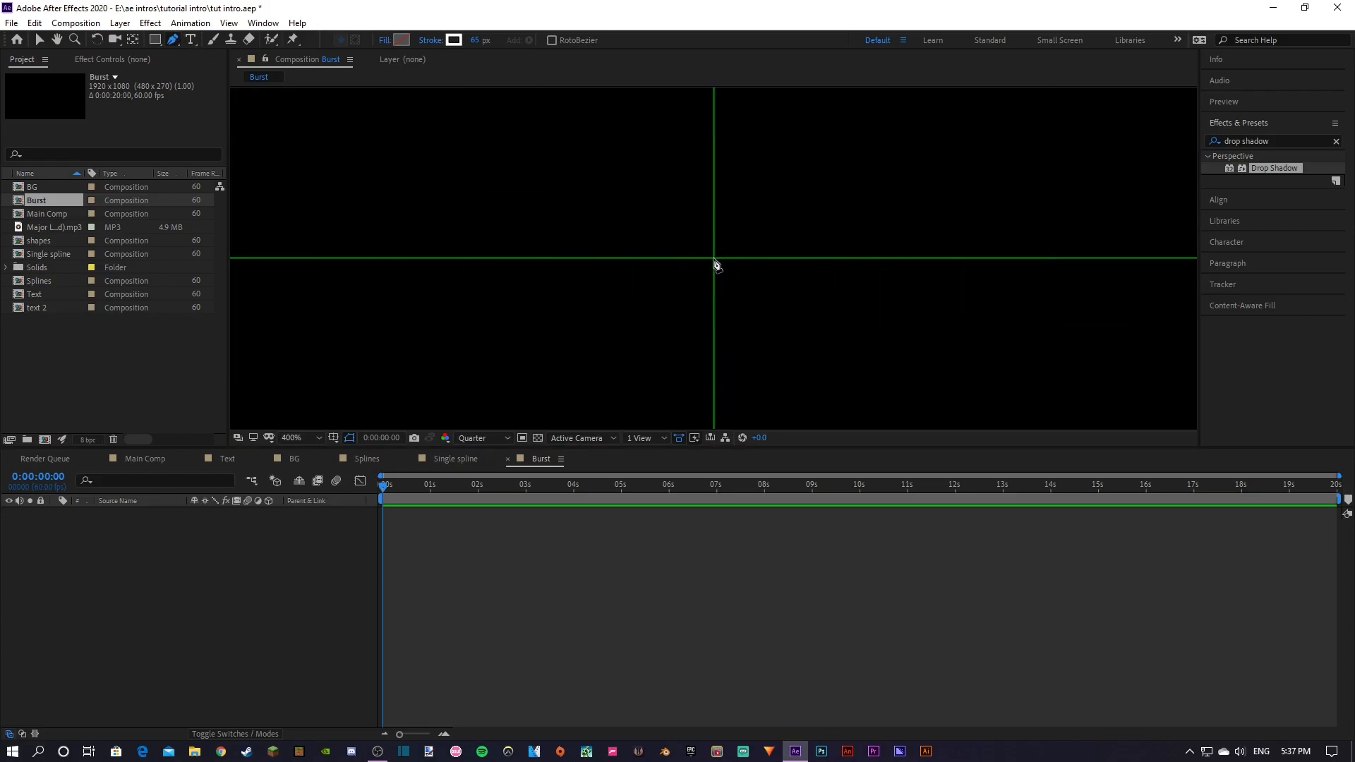
{"action": "left_click", "coordinate": [717, 264]}
{"action": "scroll", "coordinate": [791, 281], "scroll_direction": "down", "scroll_amount": 4}
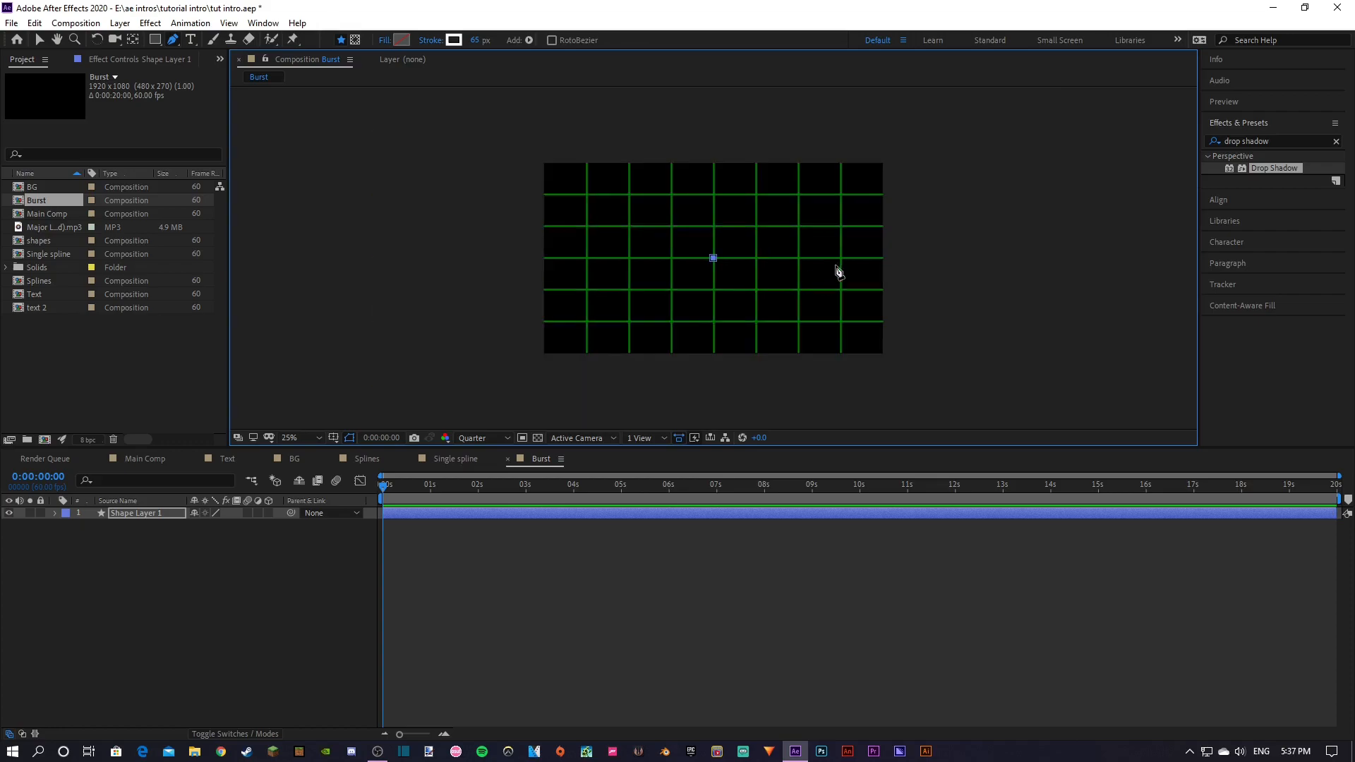
{"action": "left_click_drag", "start_coordinate": [845, 282], "coordinate": [766, 272]}
{"action": "left_click", "coordinate": [743, 255]}
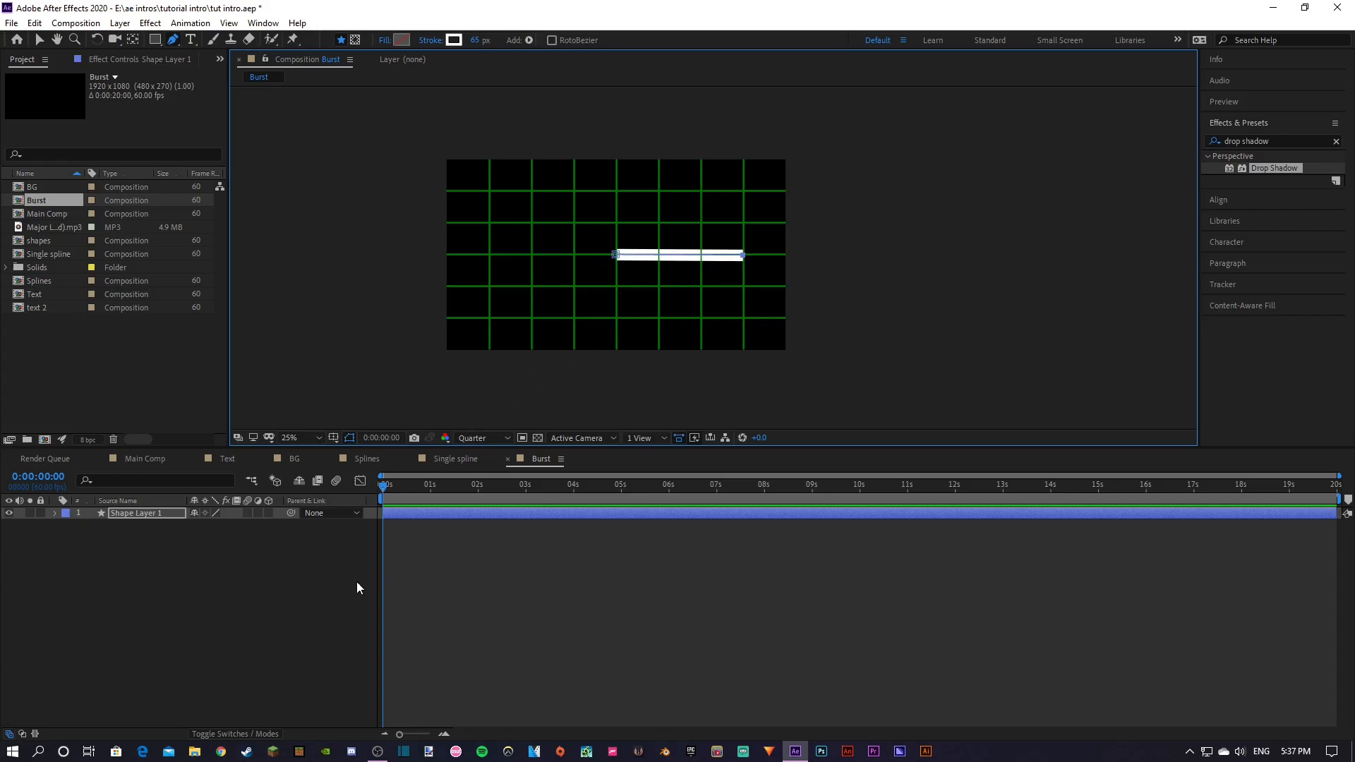
Hide the proportional grid overlay in the composition view
{"action": "left_click", "coordinate": [333, 437]}
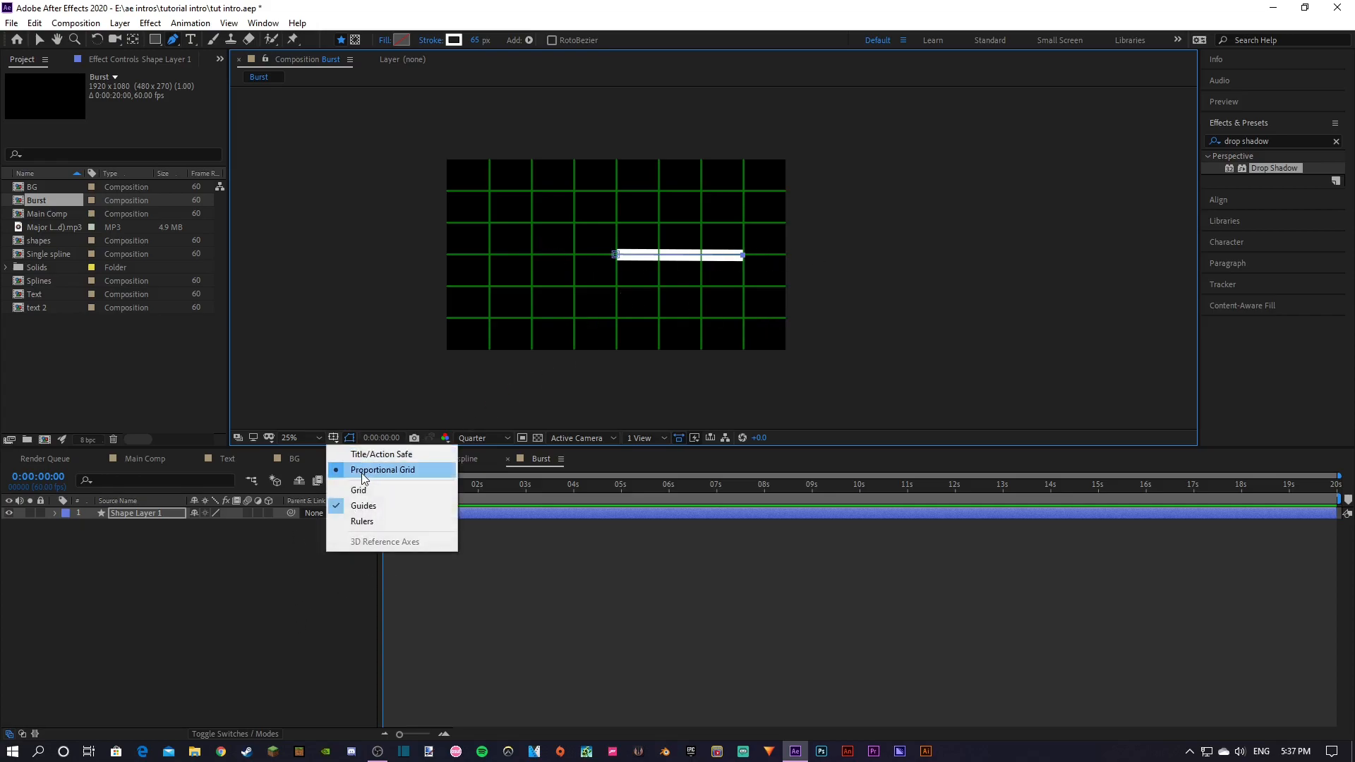
{"action": "left_click", "coordinate": [362, 472]}
{"action": "left_click", "coordinate": [310, 572]}
Add Trim Paths to the contents of the line's shape layer
{"action": "left_click", "coordinate": [156, 512]}
{"action": "left_click", "coordinate": [55, 513]}
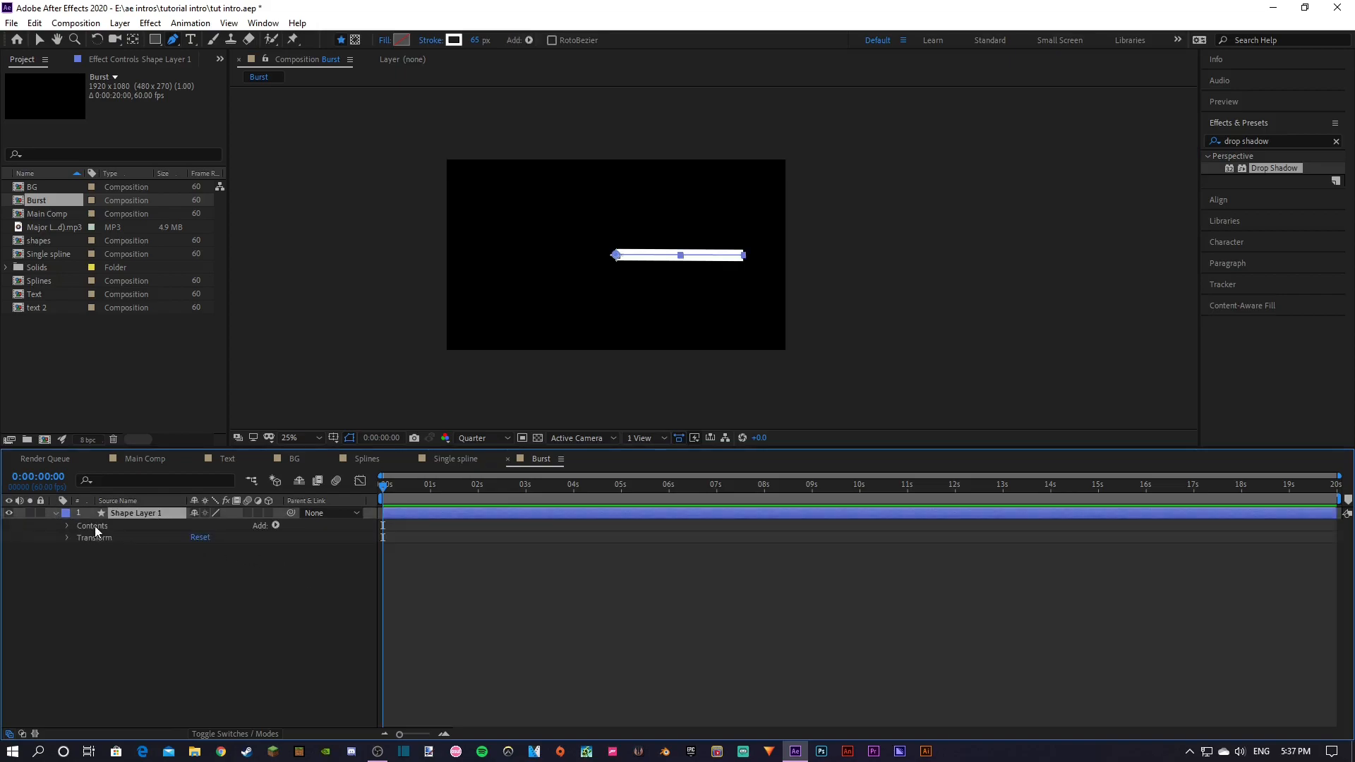
{"action": "left_click", "coordinate": [275, 525]}
{"action": "left_click", "coordinate": [315, 448]}
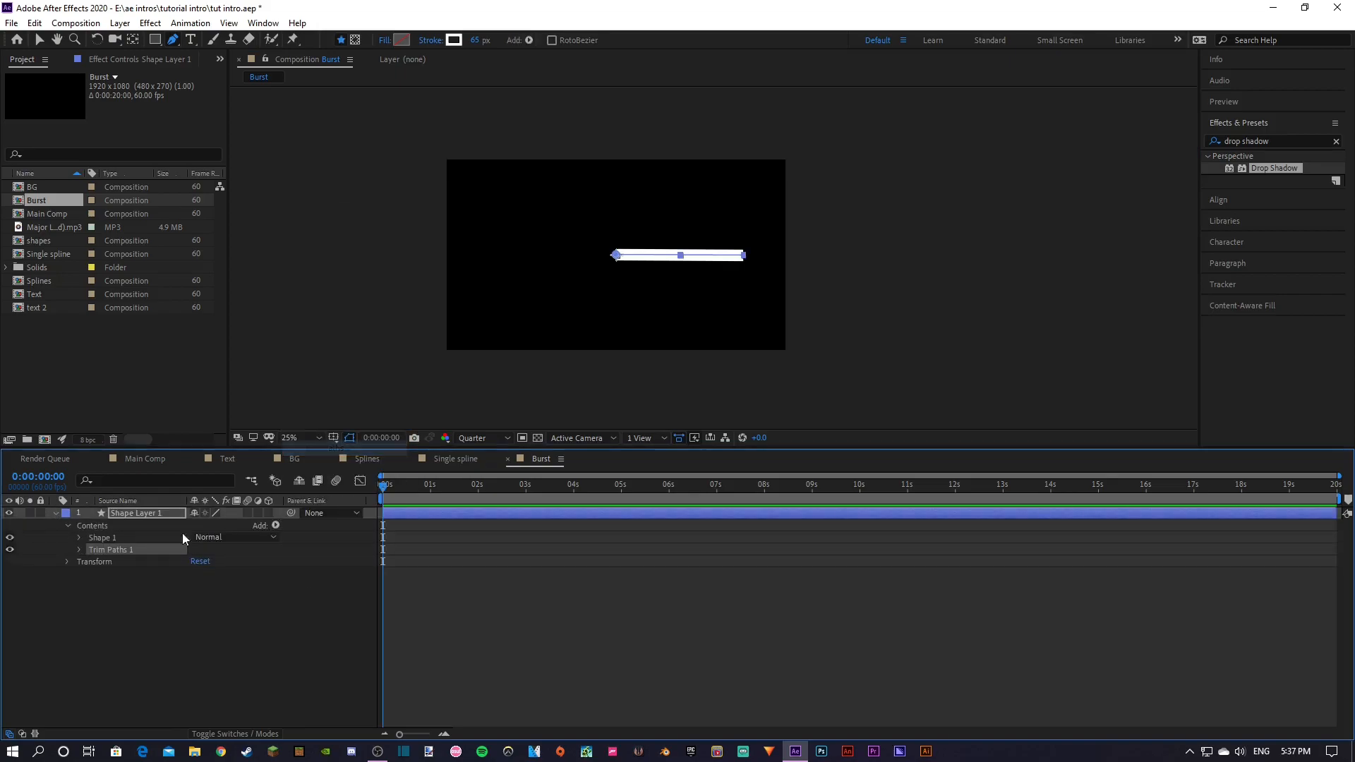
Keyframe the Trim Paths Start and End at time 0, with both values at 0%
{"action": "left_click", "coordinate": [80, 550]}
{"action": "left_click", "coordinate": [102, 561]}
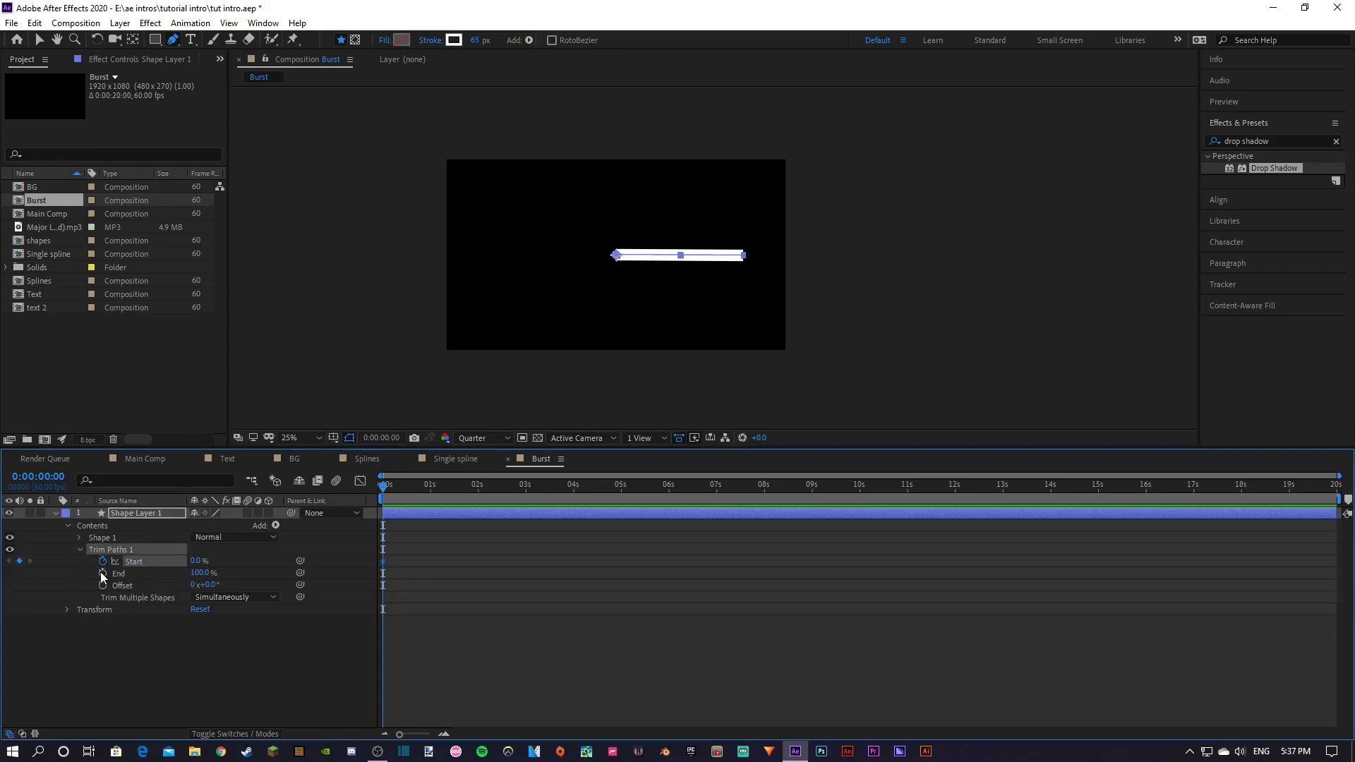
{"action": "left_click", "coordinate": [102, 574]}
{"action": "left_click", "coordinate": [199, 572]}
{"action": "type", "text": "1"}
{"action": "key", "text": "Return"}
At the 1-second mark, keyframe the Trim Paths Start and End both at 100%
{"action": "left_click", "coordinate": [38, 476]}
{"action": "type", "text": "100"}
{"action": "key", "text": "Return"}
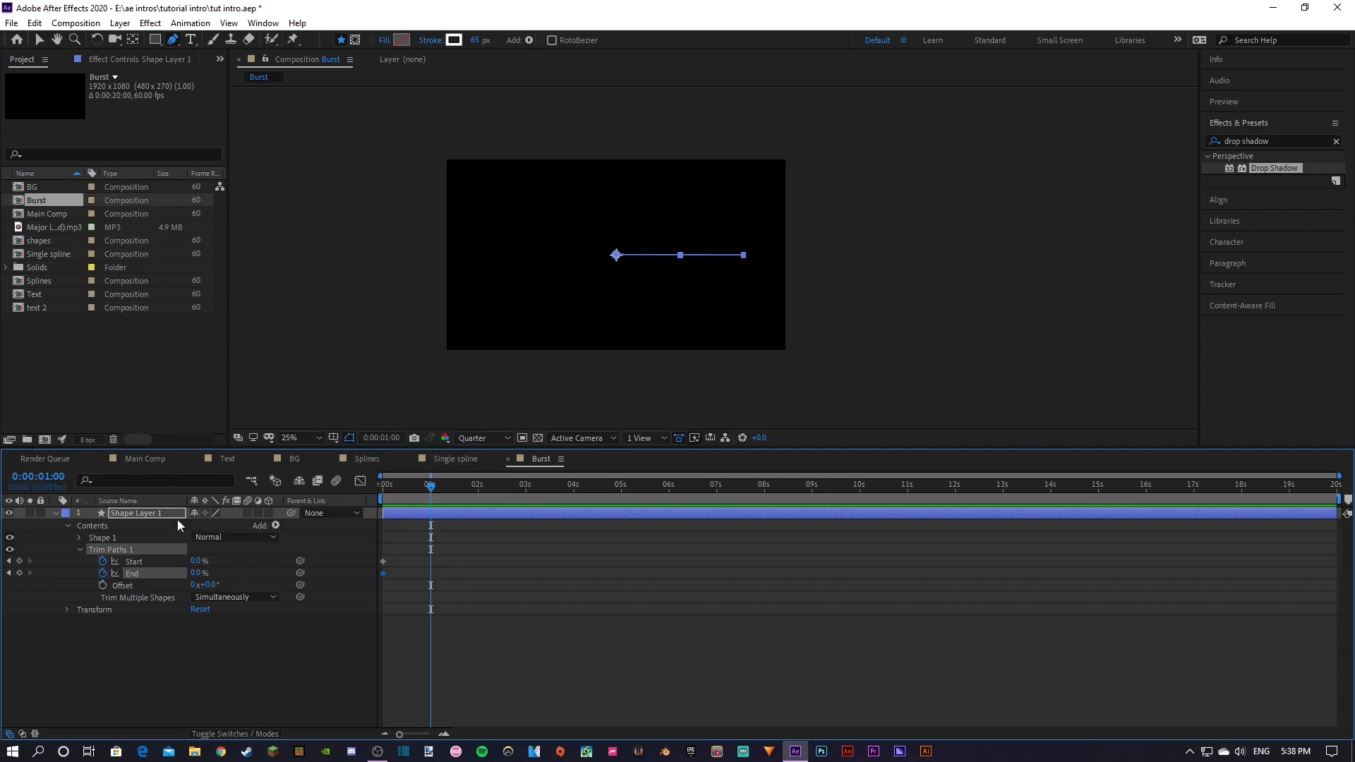
{"action": "left_click_drag", "start_coordinate": [201, 560], "coordinate": [338, 586]}
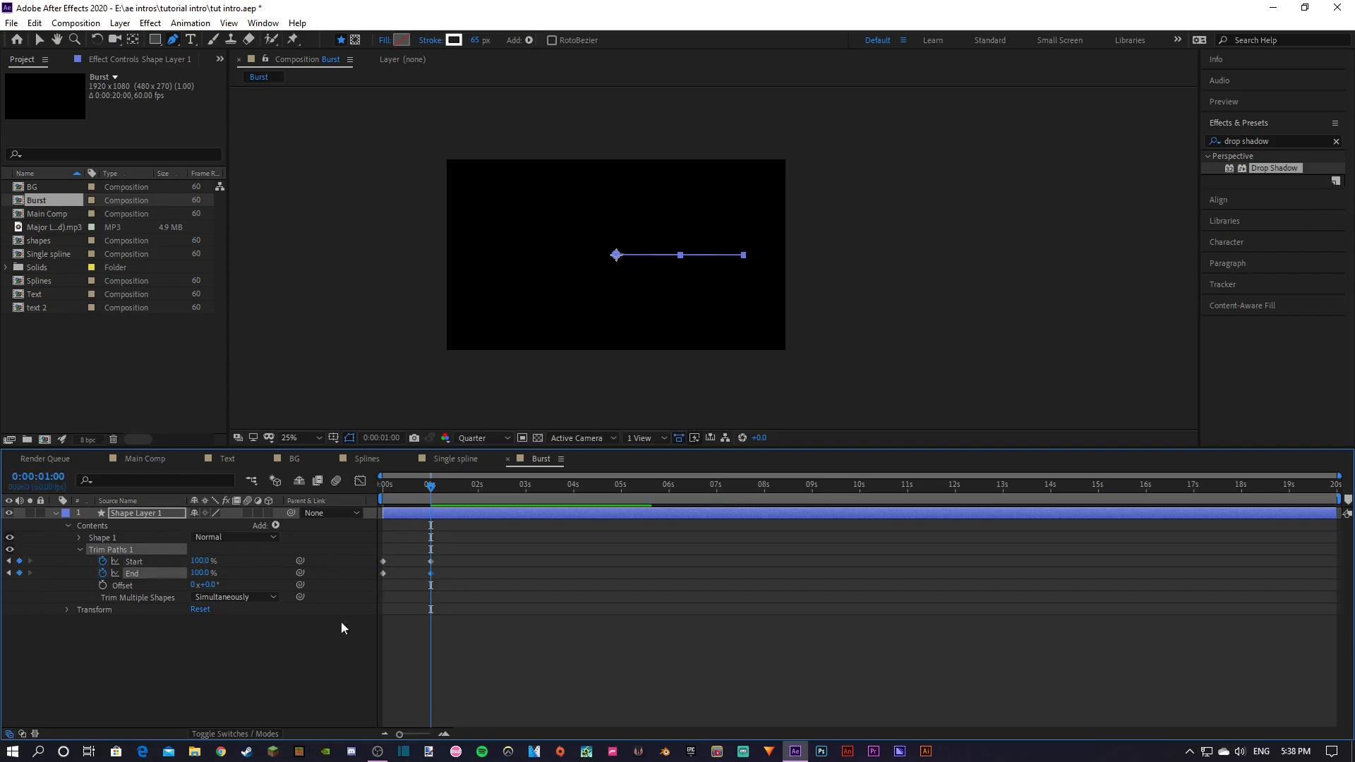
{"action": "left_click", "coordinate": [344, 625]}
Apply Easy Ease to all Trim Paths keyframes, shift the Start pair about half a second later, and preview
{"action": "left_click_drag", "start_coordinate": [441, 557], "coordinate": [358, 586]}
{"action": "key", "text": "F9"}
{"action": "mouse_move", "coordinate": [440, 560]}
{"action": "left_mouse_down"}
{"action": "mouse_move", "coordinate": [379, 562]}
{"action": "mouse_move", "coordinate": [407, 567]}
{"action": "left_mouse_up"}
{"action": "left_click_drag", "start_coordinate": [429, 487], "coordinate": [367, 498]}
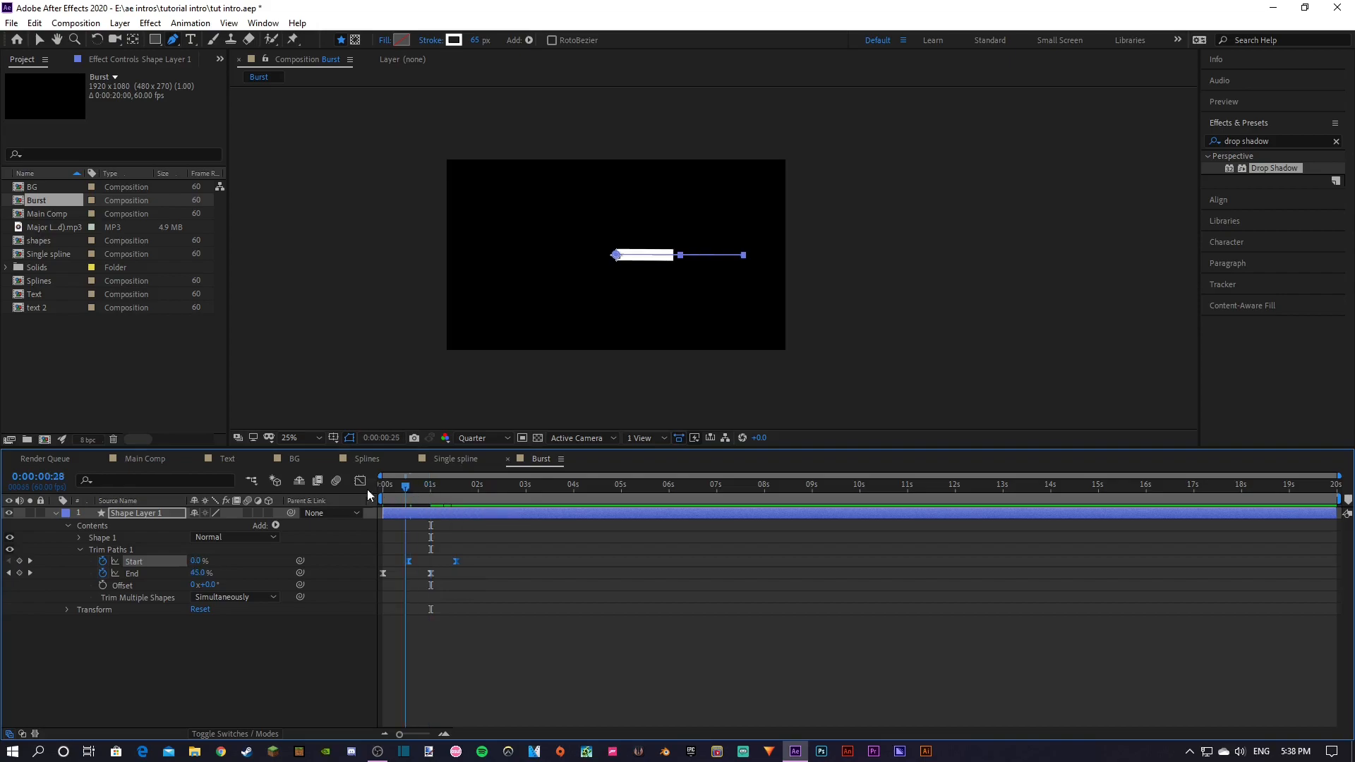
{"action": "left_click", "coordinate": [287, 646]}
{"action": "key", "text": "space"}
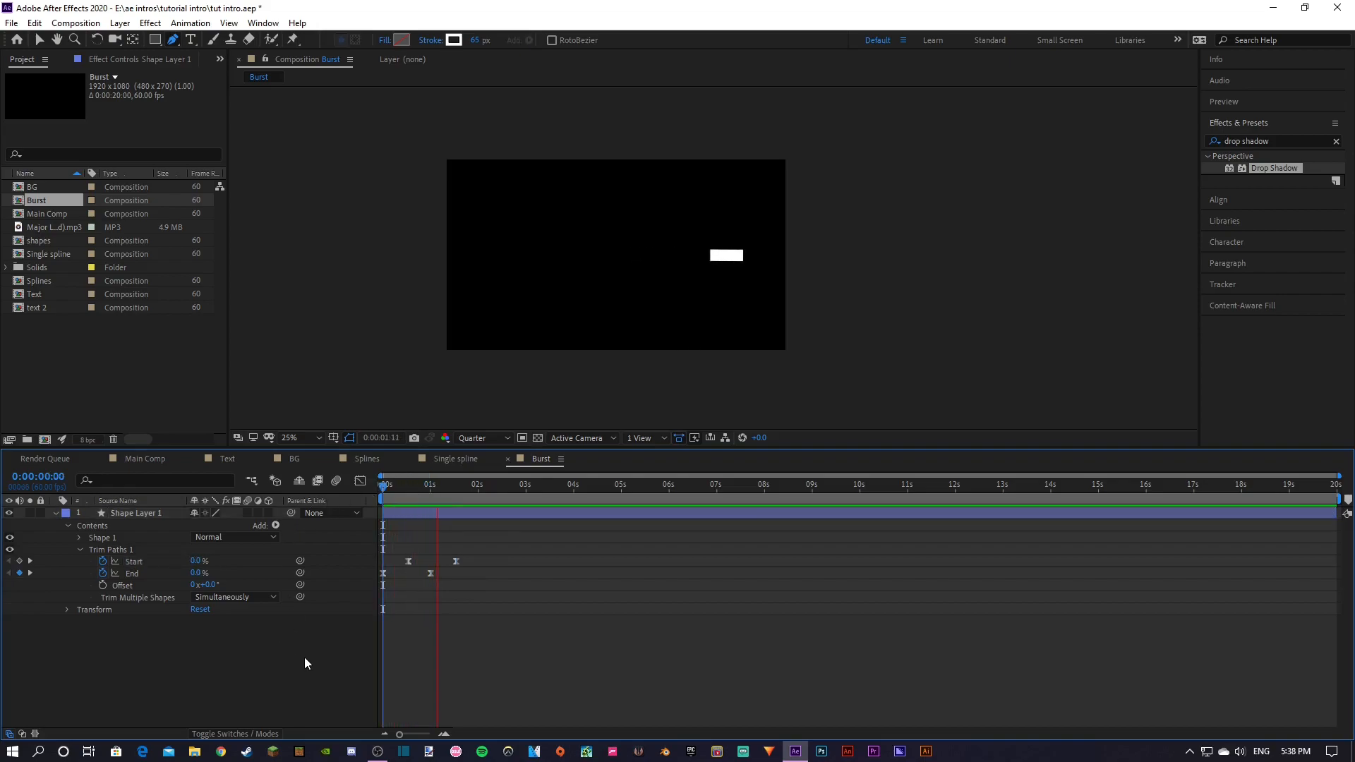
{"action": "key", "text": "space"}
Reshape the Start and End speed curves to peak early and slow down gradually, and preview the line
{"action": "left_click_drag", "start_coordinate": [472, 549], "coordinate": [376, 598]}
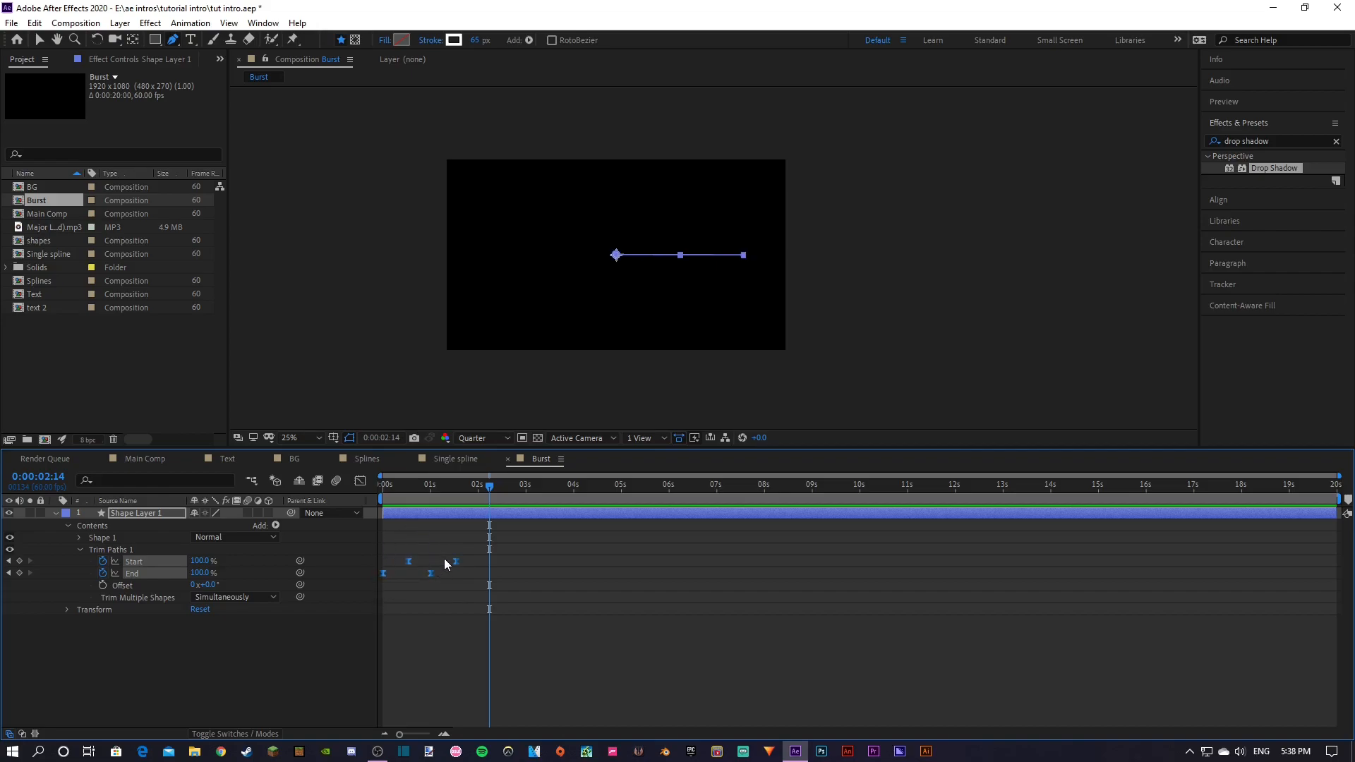
{"action": "left_click", "coordinate": [361, 482]}
{"action": "left_click_drag", "start_coordinate": [554, 630], "coordinate": [376, 680]}
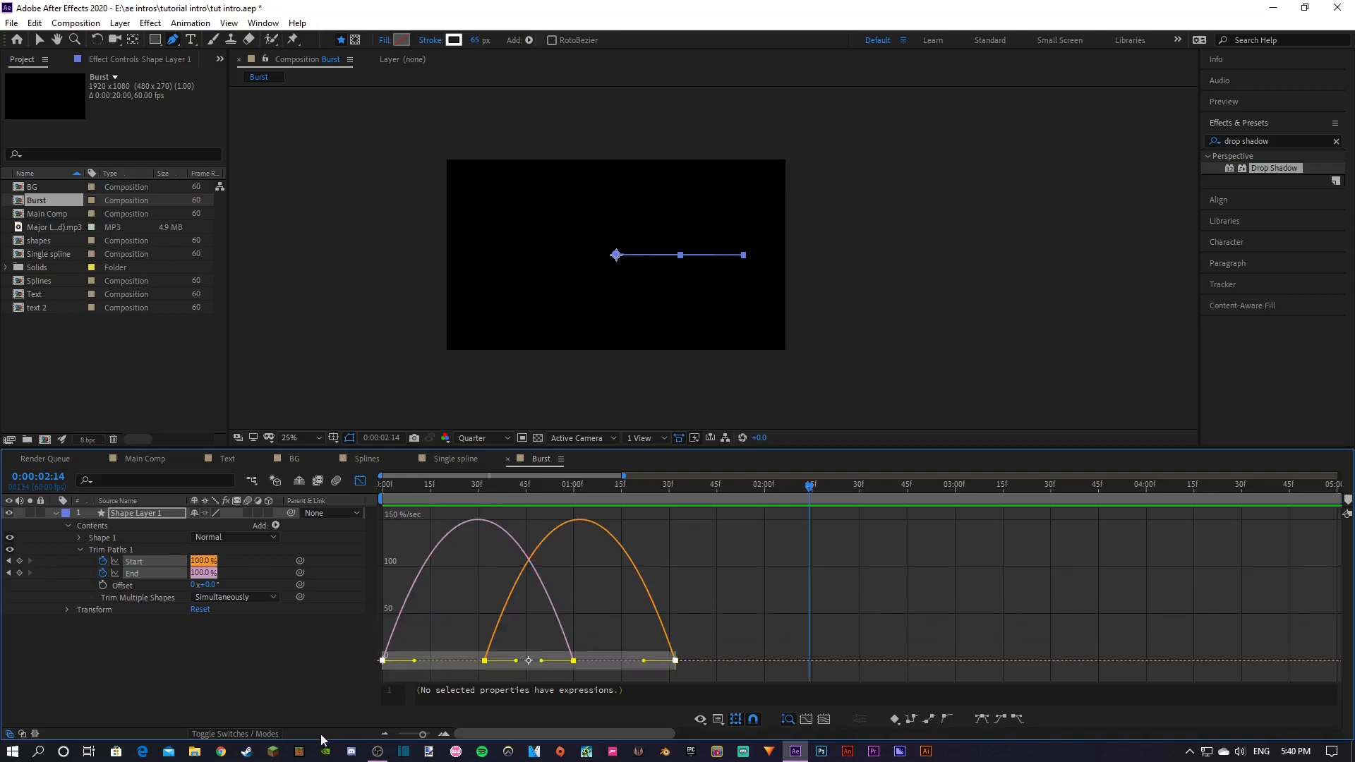
{"action": "left_click_drag", "start_coordinate": [651, 665], "coordinate": [590, 667]}
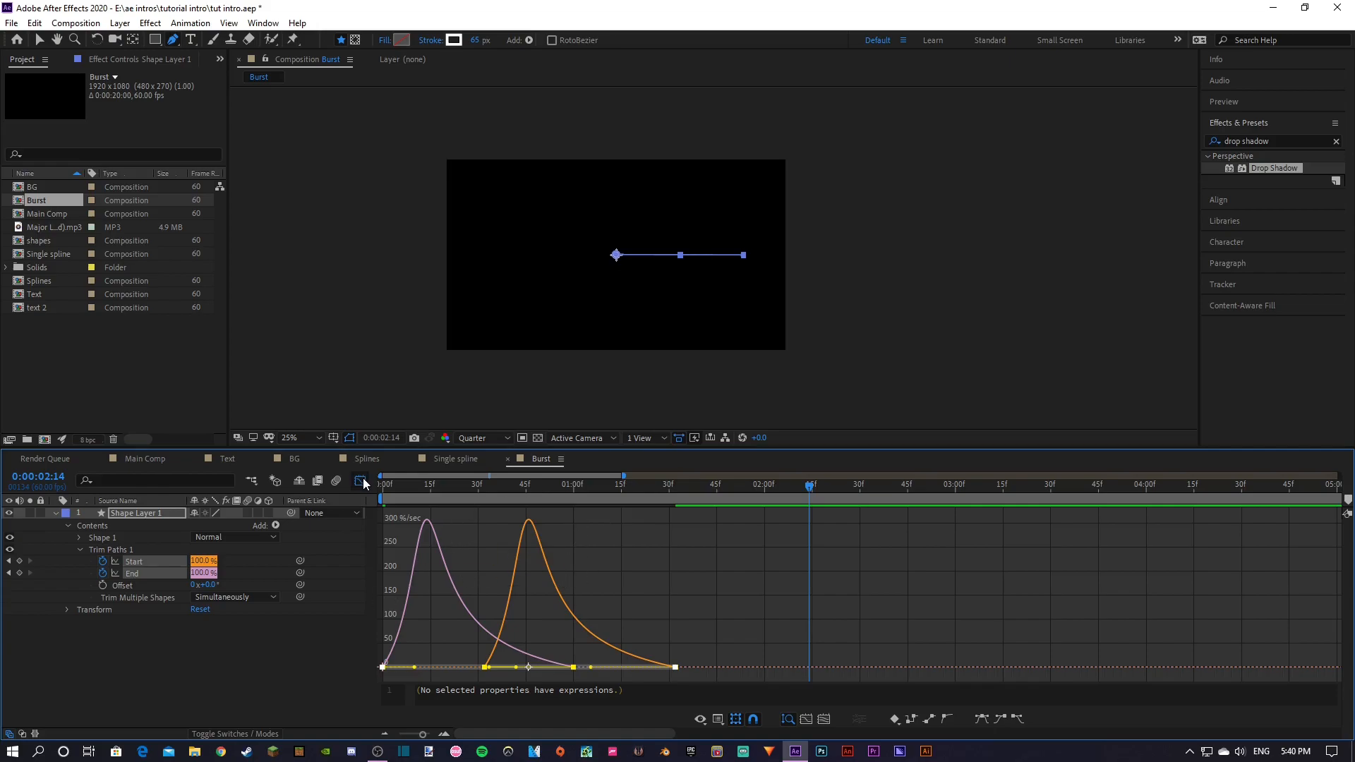
{"action": "left_click", "coordinate": [360, 481]}
{"action": "key", "text": "Home"}
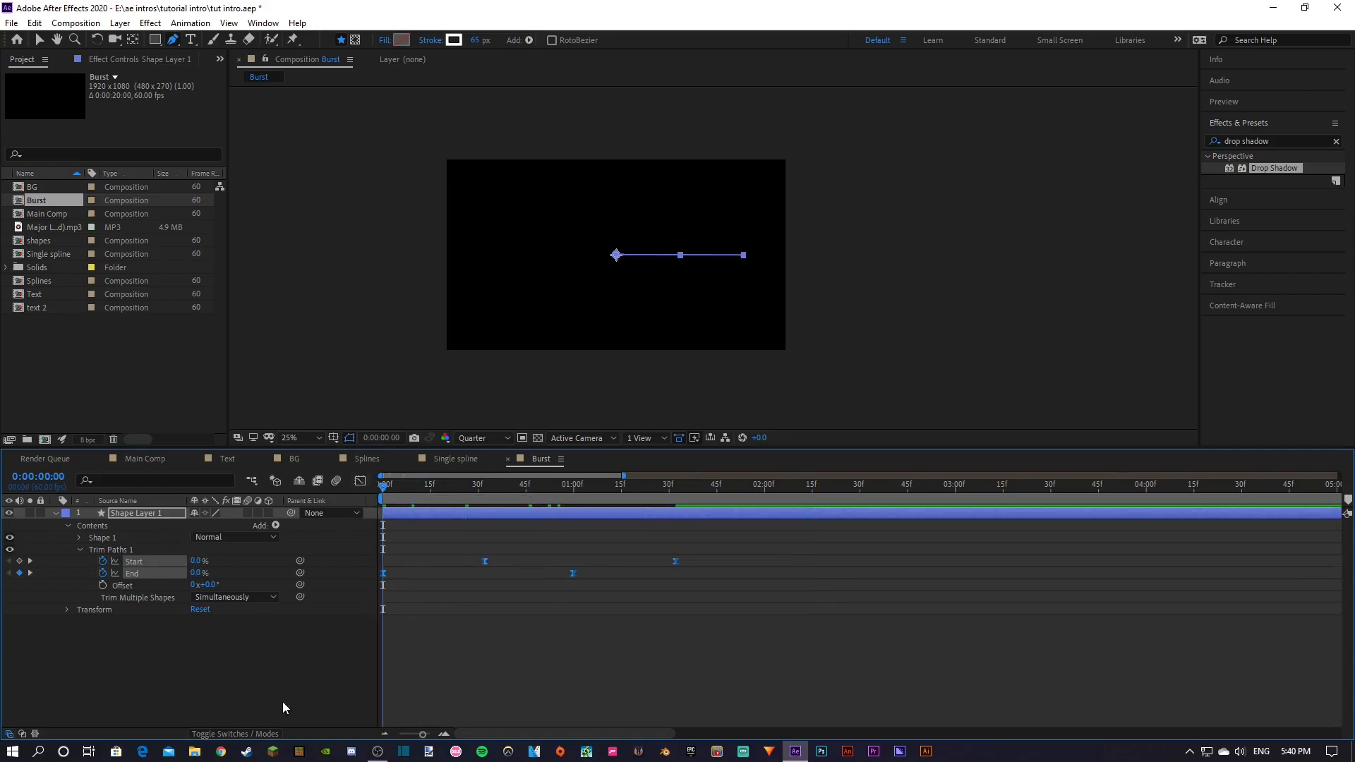
{"action": "left_click", "coordinate": [290, 702]}
{"action": "key", "text": "space"}
{"action": "key", "text": "space"}
Move the last Start and End keyframes earlier, to about 1:13 and 0:41, and the first Start keyframe to about frame 18
{"action": "left_click_drag", "start_coordinate": [686, 558], "coordinate": [519, 584]}
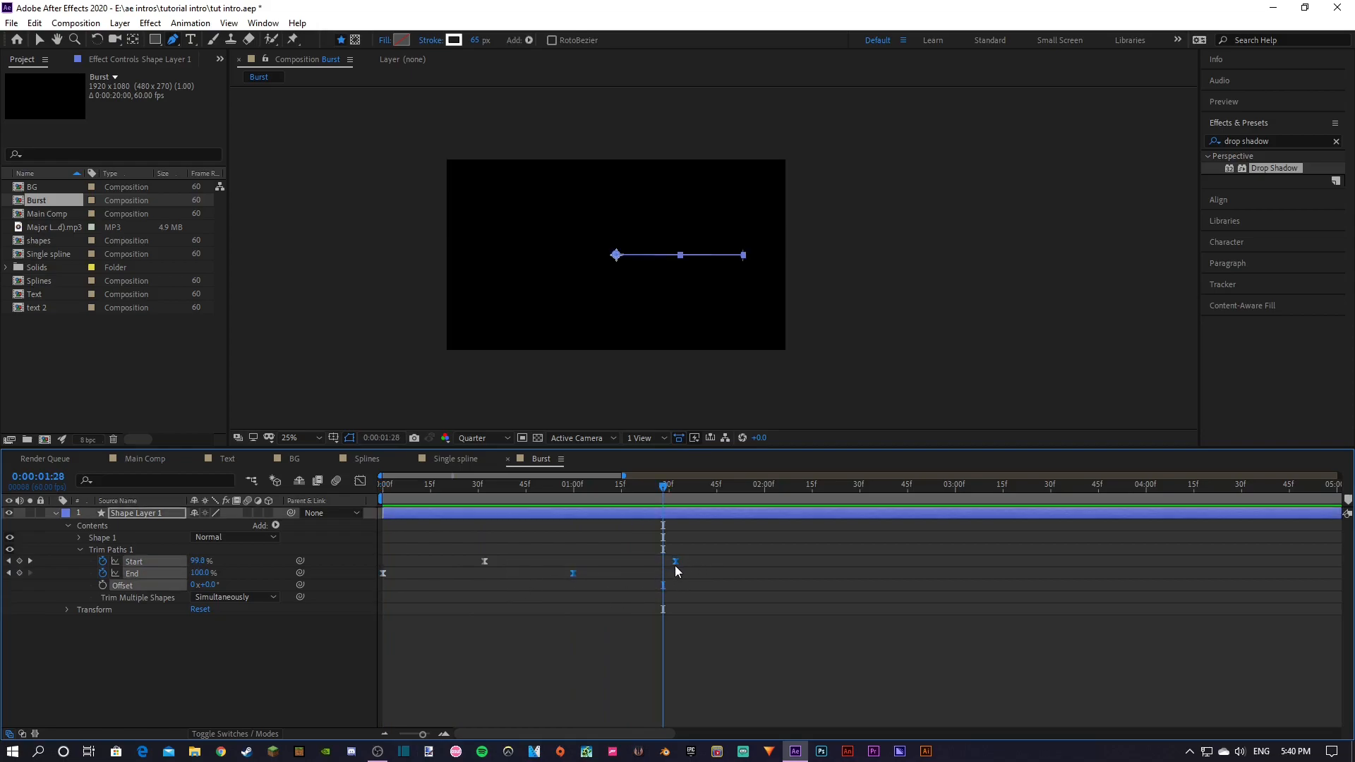
{"action": "left_click_drag", "start_coordinate": [671, 563], "coordinate": [614, 566]}
{"action": "left_click_drag", "start_coordinate": [423, 735], "coordinate": [414, 739]}
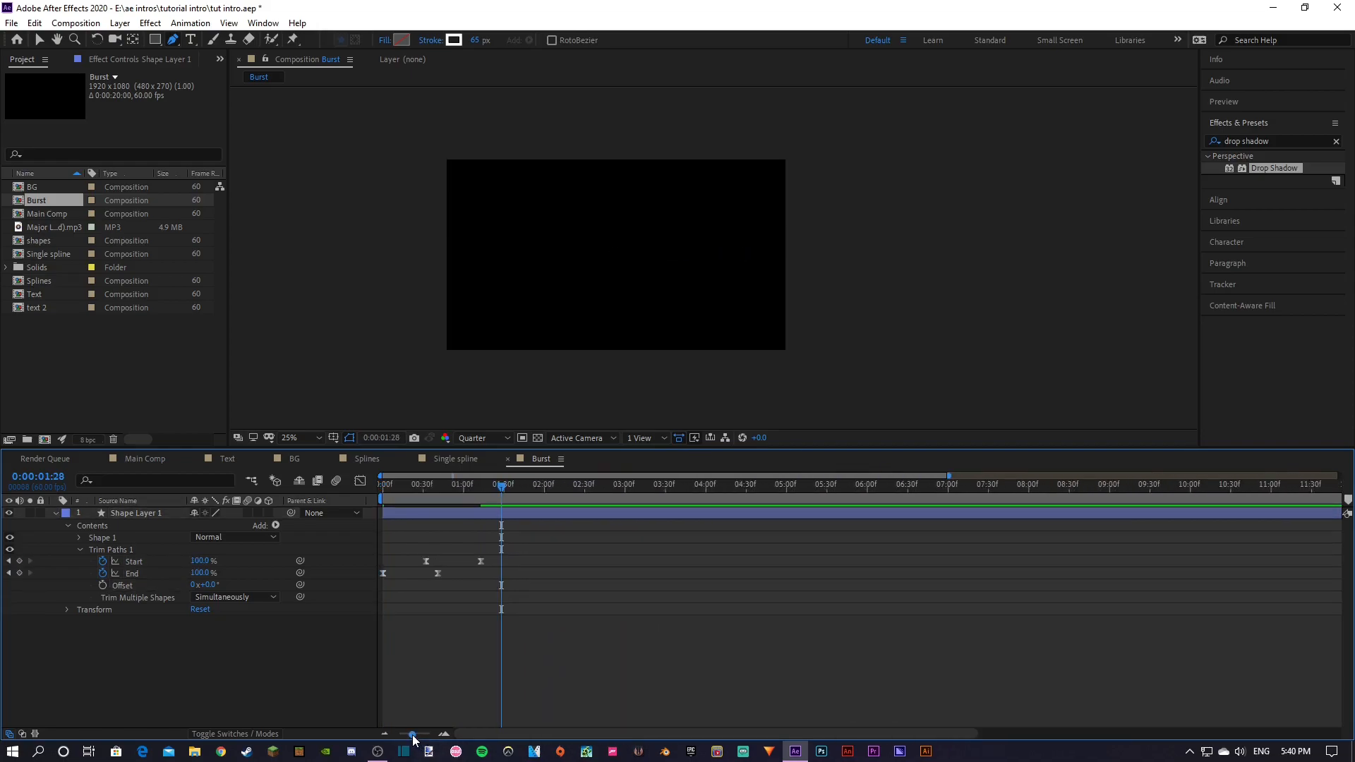
{"action": "left_click_drag", "start_coordinate": [426, 561], "coordinate": [407, 561]}
{"action": "left_click", "coordinate": [294, 690]}
{"action": "key", "text": "Home"}
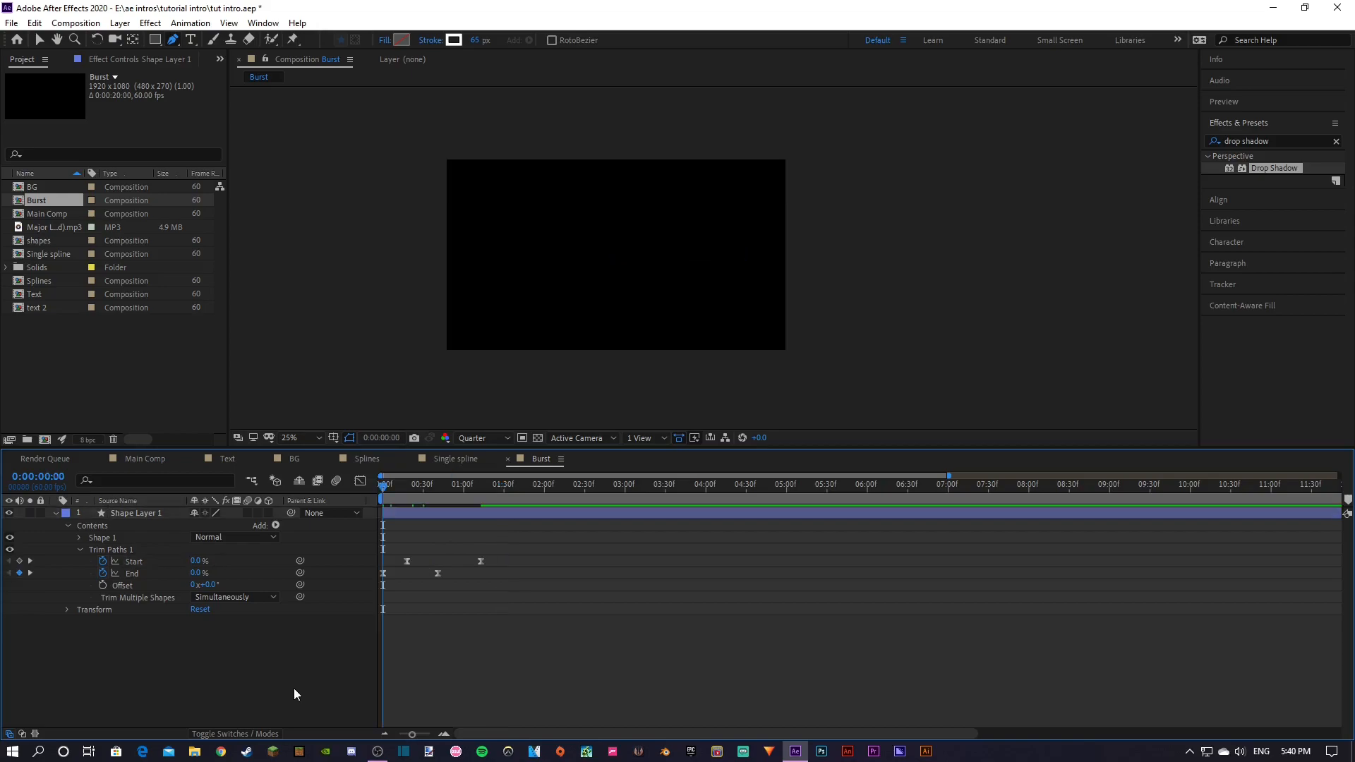
{"action": "key", "text": "space"}
Compress the Trim Paths timing so Start runs from about frame 9 to 42 and End finishes at about frame 37
{"action": "left_click_drag", "start_coordinate": [441, 562], "coordinate": [433, 563]}
{"action": "mouse_move", "coordinate": [438, 572]}
{"action": "left_mouse_down"}
{"action": "mouse_move", "coordinate": [395, 562]}
{"action": "mouse_move", "coordinate": [439, 562]}
{"action": "left_mouse_up"}
{"action": "key", "text": "space"}
{"action": "key", "text": "space"}
{"action": "key", "text": "space"}
{"action": "left_click", "coordinate": [425, 502]}
{"action": "key", "text": "space"}
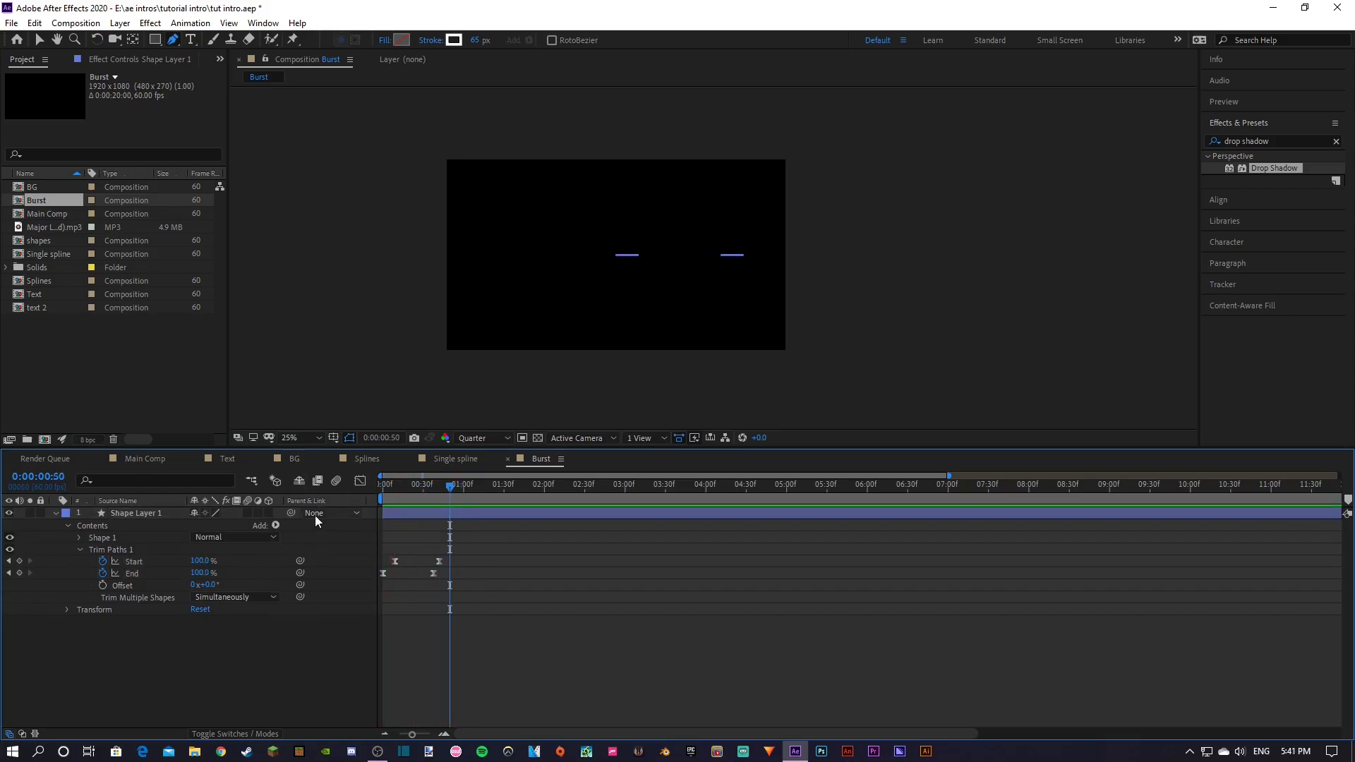
{"action": "left_click", "coordinate": [55, 514]}
{"action": "left_click_drag", "start_coordinate": [444, 489], "coordinate": [329, 494]}
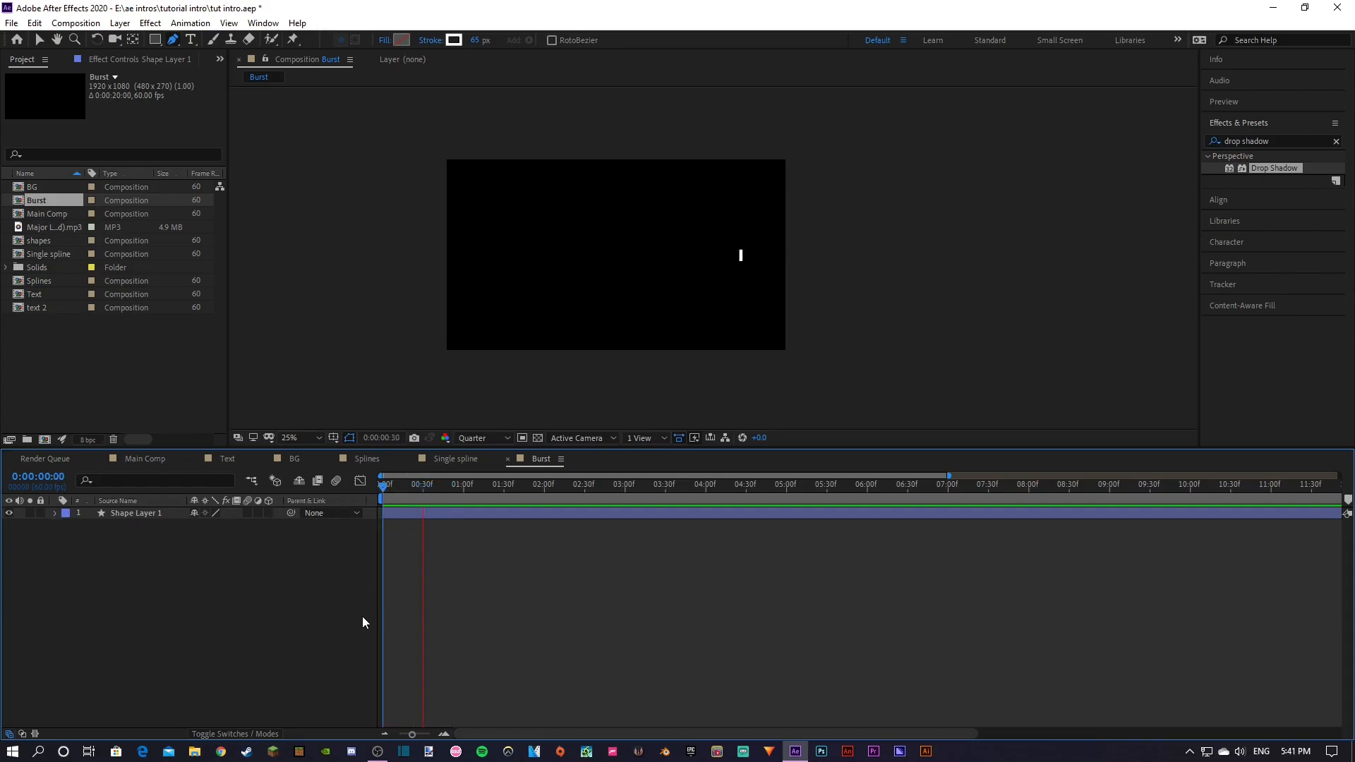
Duplicate the line layer, set the copy's rotation to 180°, and preview the opposing pair
{"action": "left_click", "coordinate": [178, 510]}
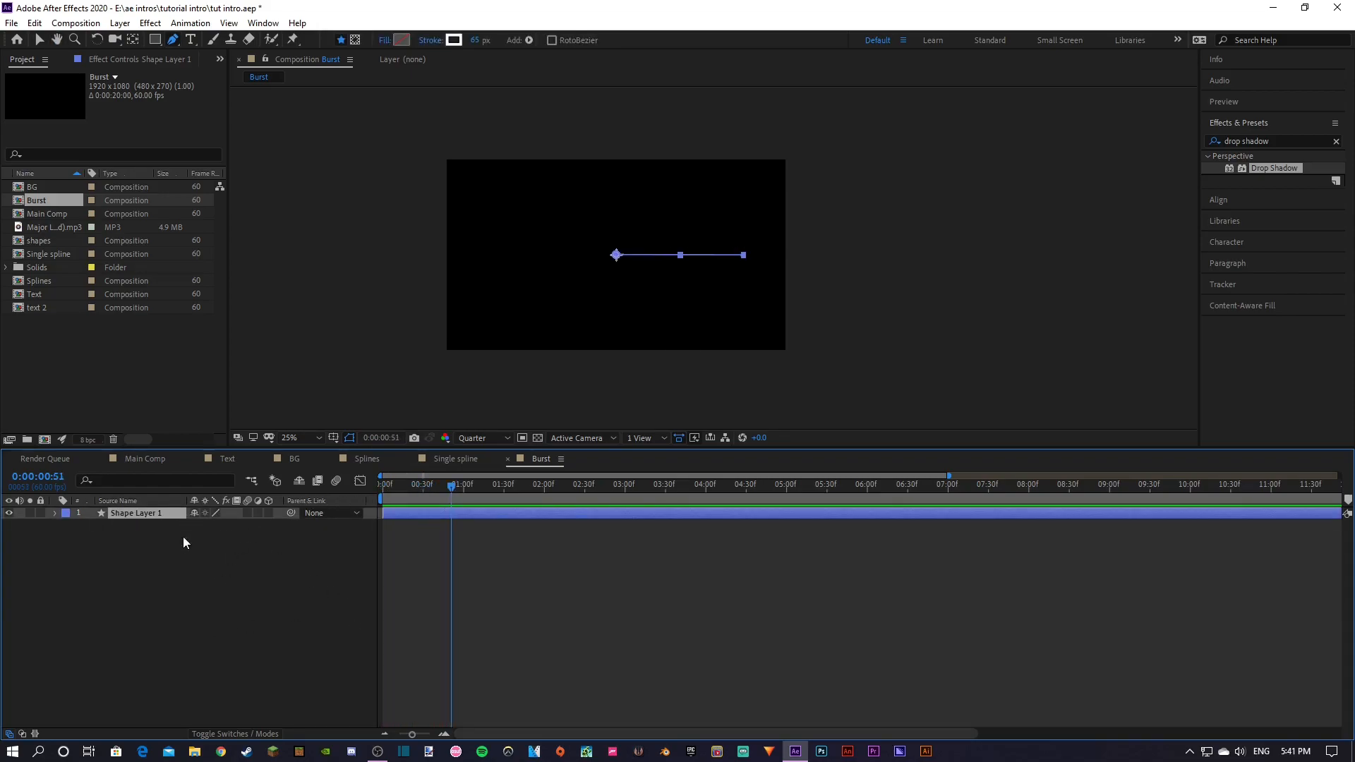
{"action": "key", "text": "ctrl+d"}
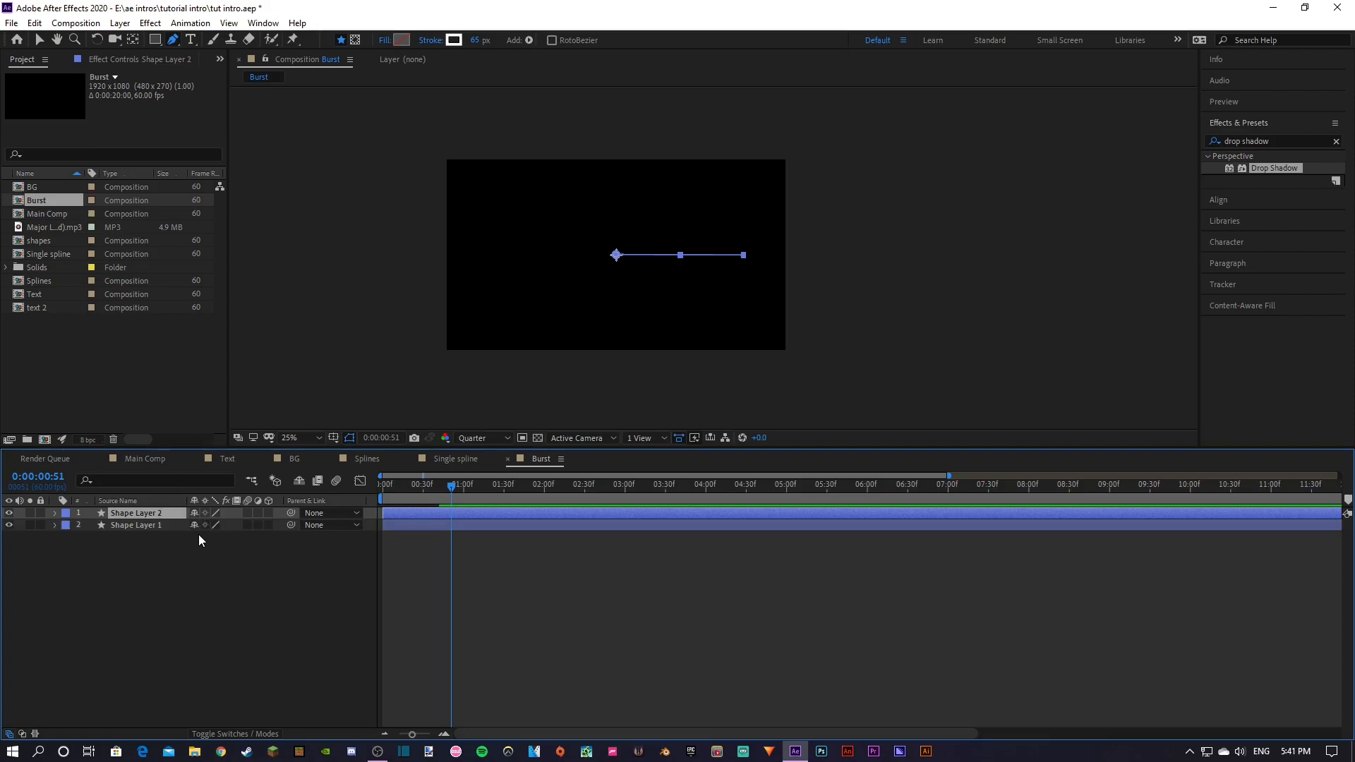
{"action": "key", "text": "r"}
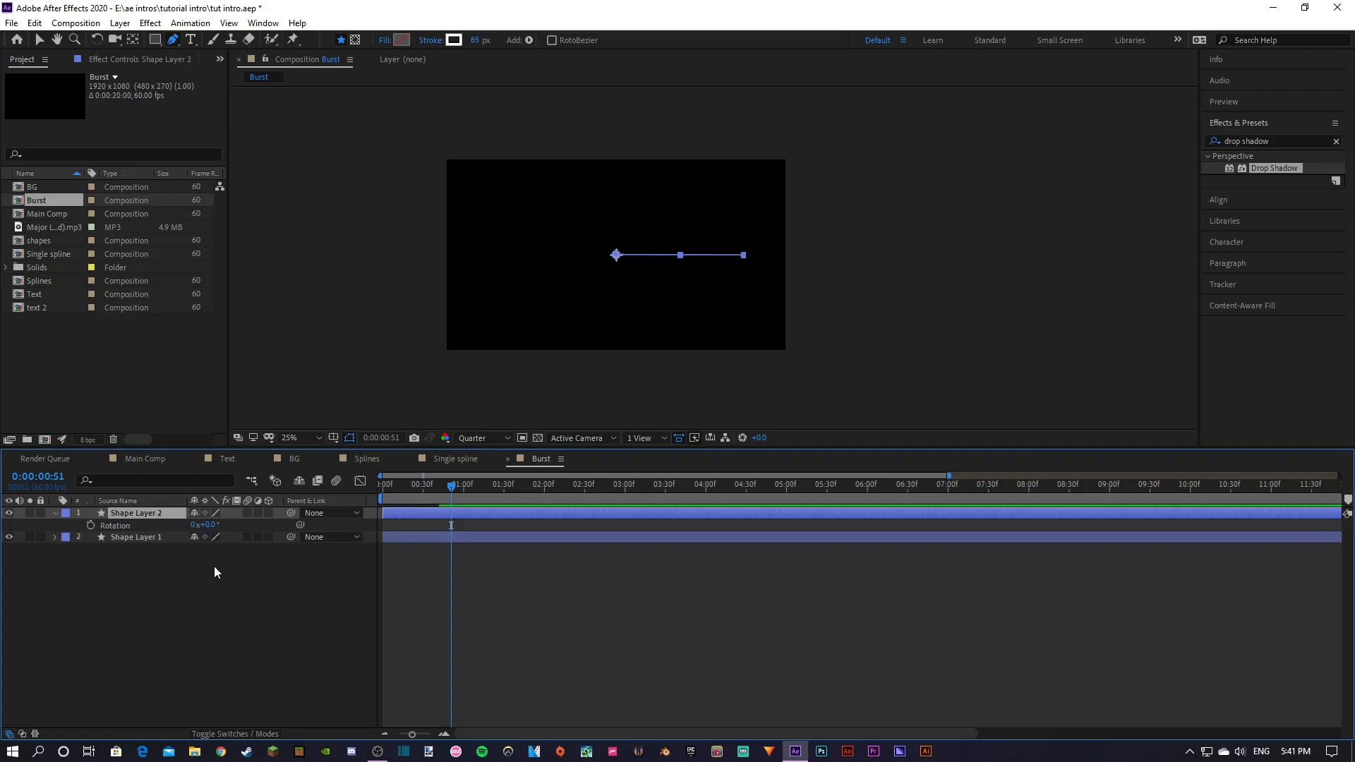
{"action": "left_click", "coordinate": [214, 526]}
{"action": "type", "text": "180"}
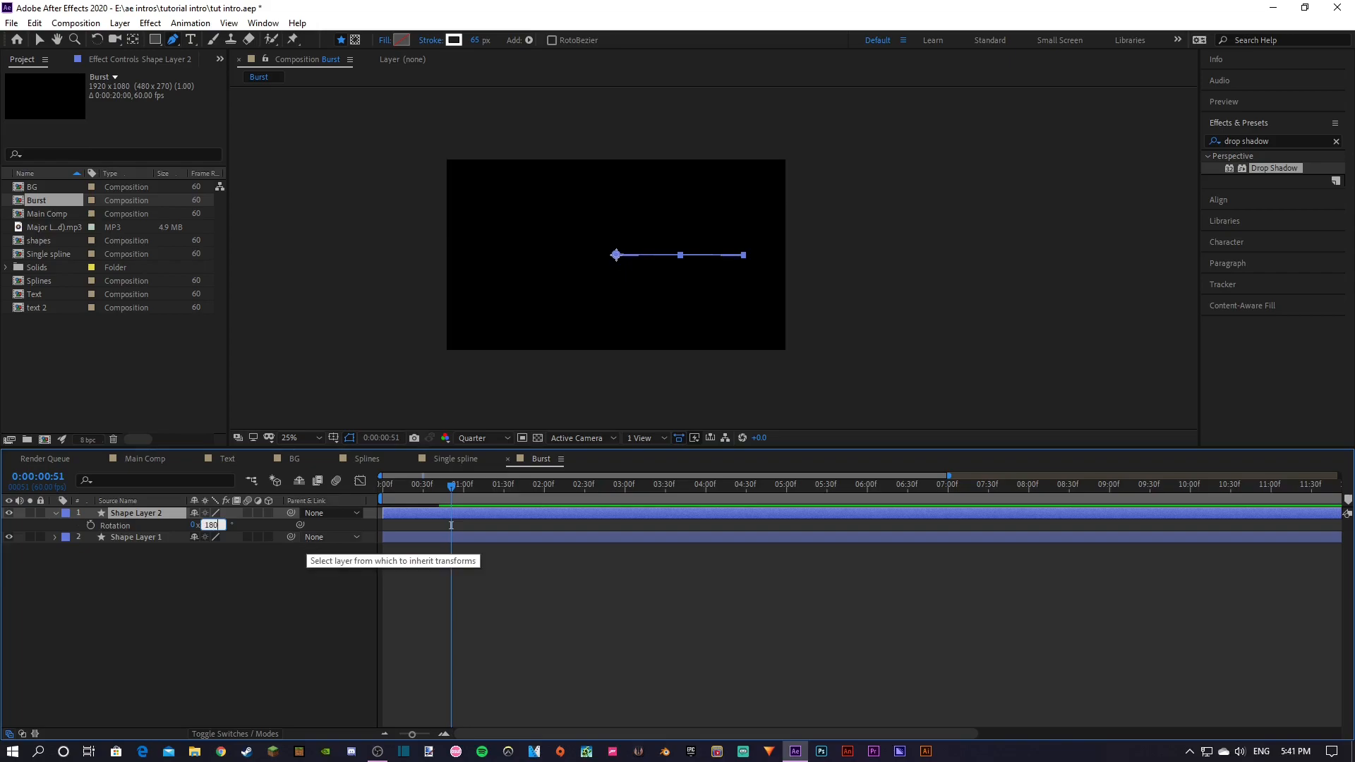
{"action": "key", "text": "Return"}
{"action": "left_click_drag", "start_coordinate": [443, 497], "coordinate": [240, 519]}
{"action": "key", "text": "space"}
{"action": "key", "text": "space"}
{"action": "left_click", "coordinate": [55, 515]}
Duplicate both line layers and rotate the copies by a further 90°, to 90° and 270°
{"action": "left_click_drag", "start_coordinate": [176, 569], "coordinate": [119, 510]}
{"action": "key", "text": "ctrl+d"}
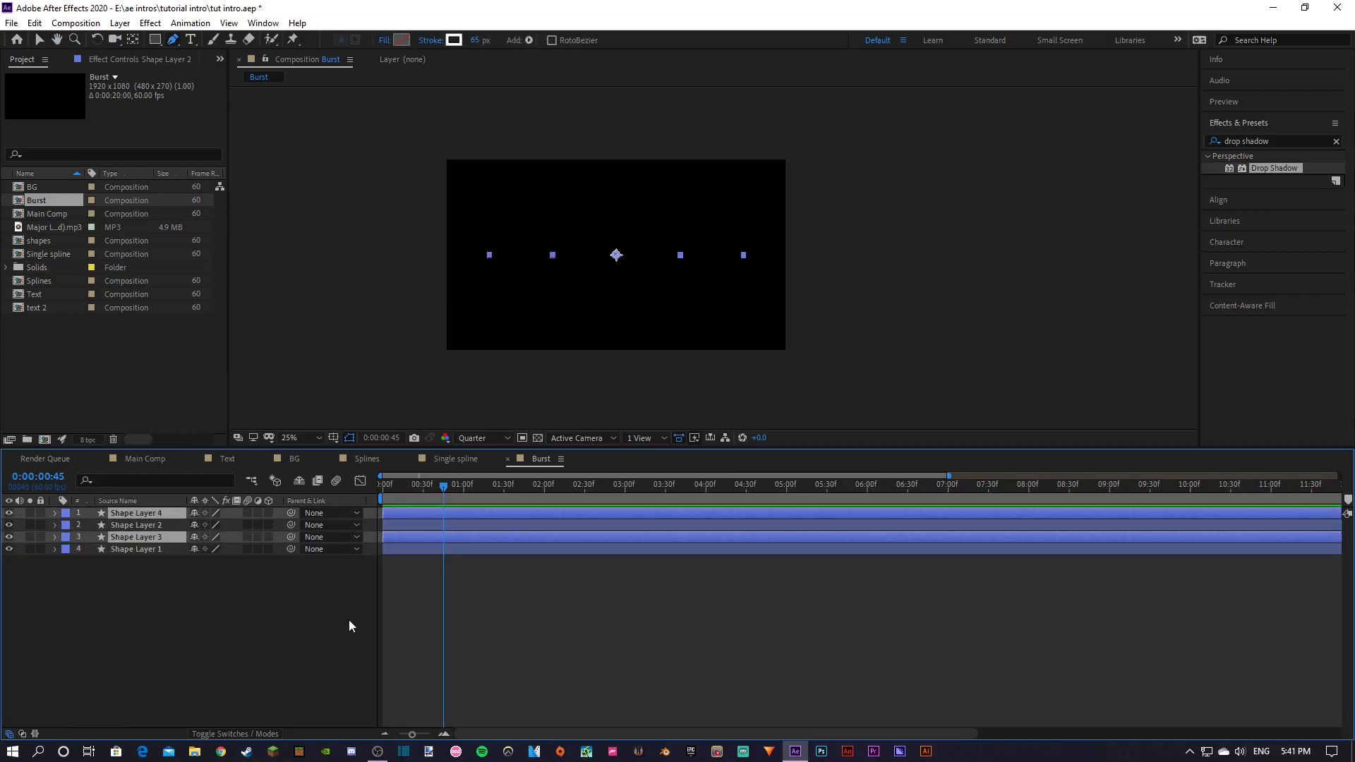
{"action": "key", "text": "r"}
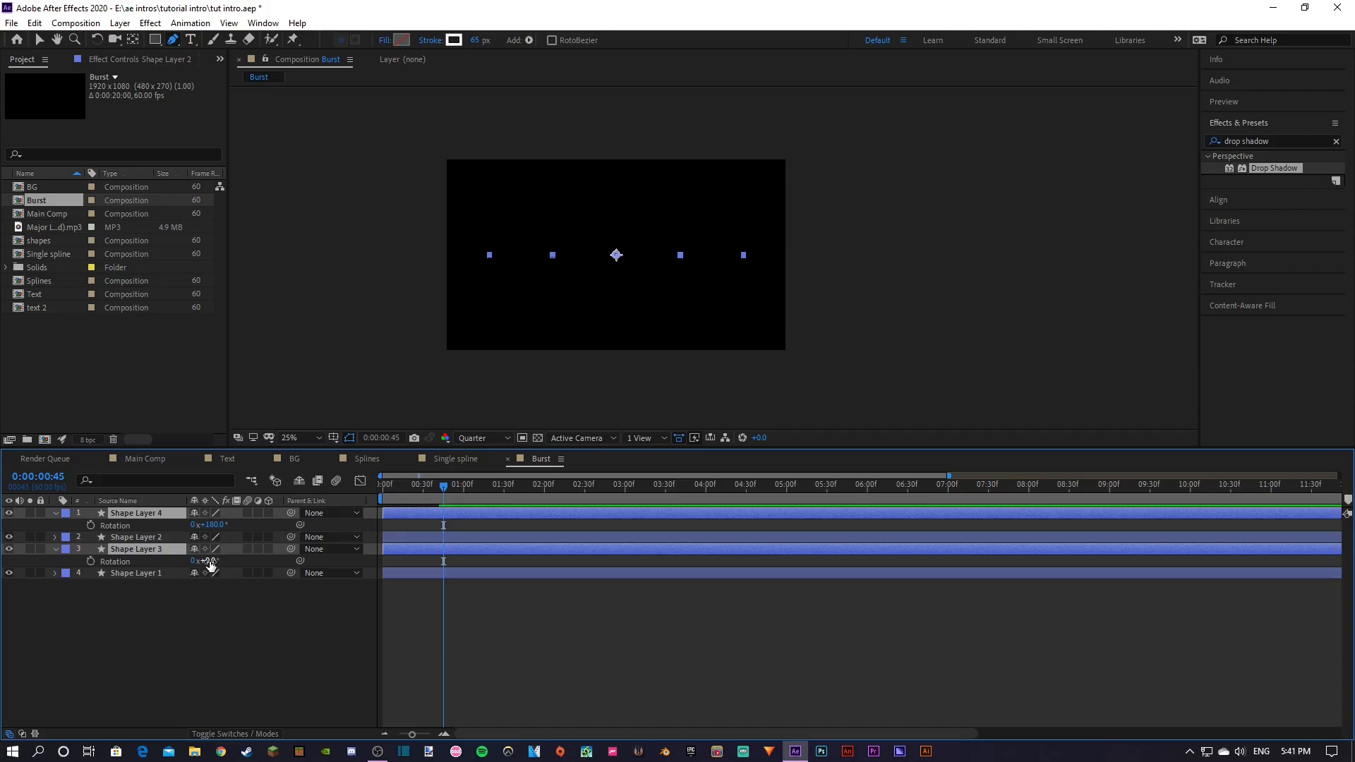
{"action": "left_click_drag", "start_coordinate": [209, 563], "coordinate": [284, 574]}
{"action": "key", "text": "space"}
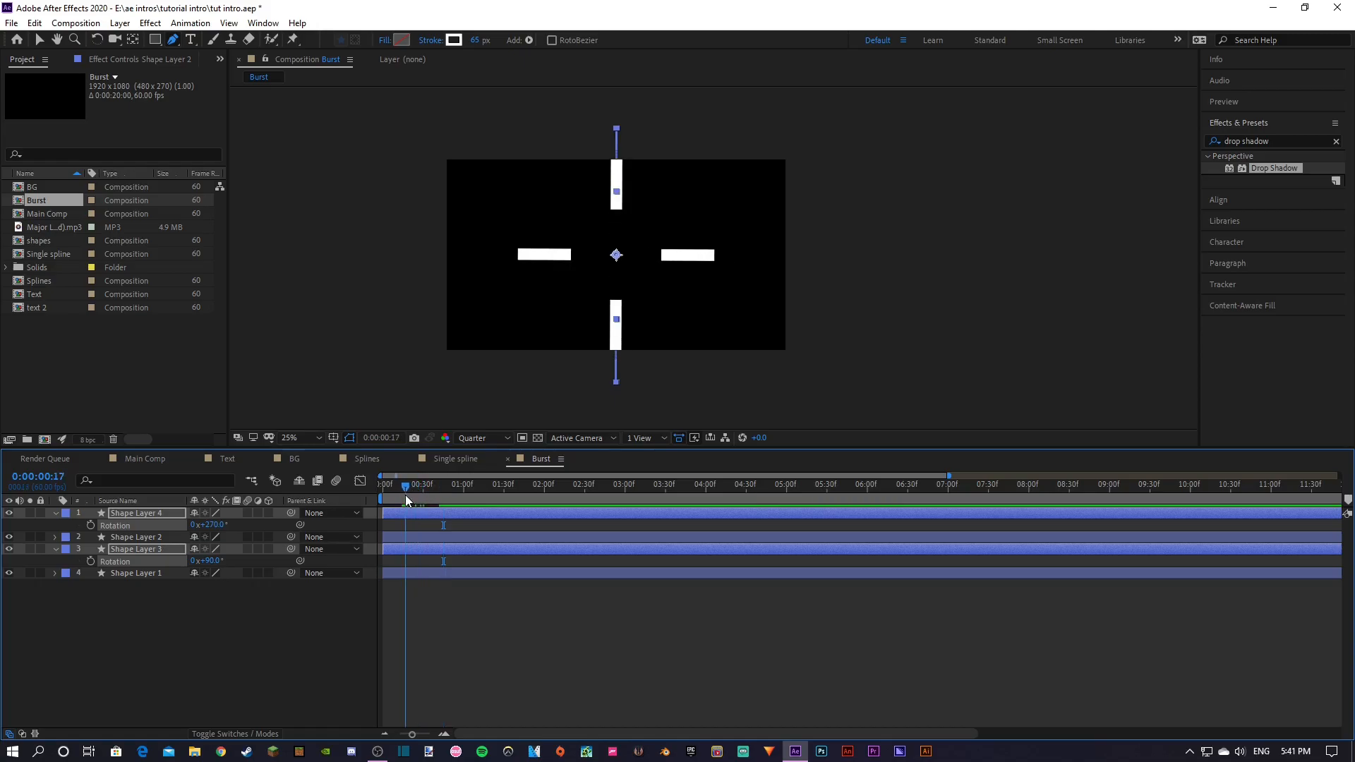
{"action": "left_click", "coordinate": [289, 646]}
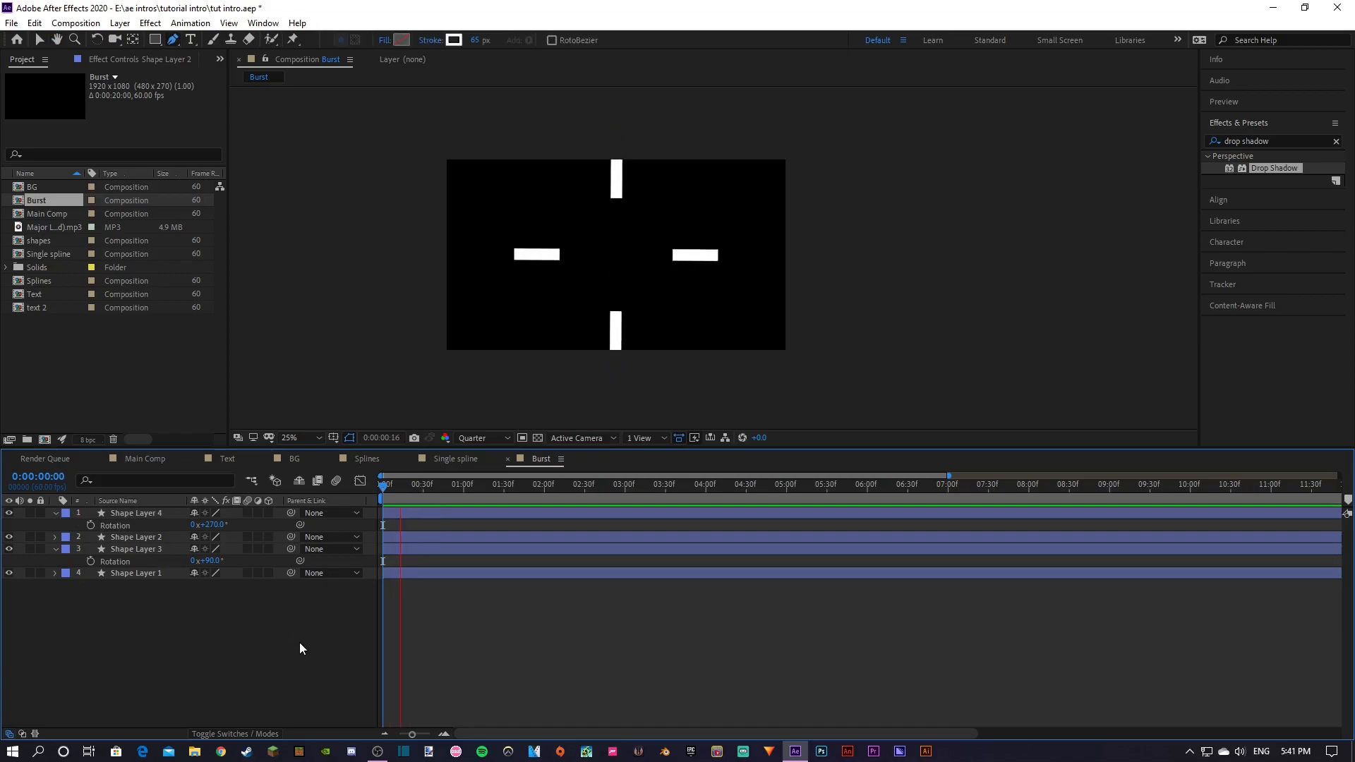
{"action": "left_click", "coordinate": [56, 513]}
{"action": "left_click", "coordinate": [57, 537]}
Duplicate all four line layers, rotate the copies by a further 45° to form an eight-ray burst, and preview it
{"action": "left_click_drag", "start_coordinate": [115, 590], "coordinate": [133, 505]}
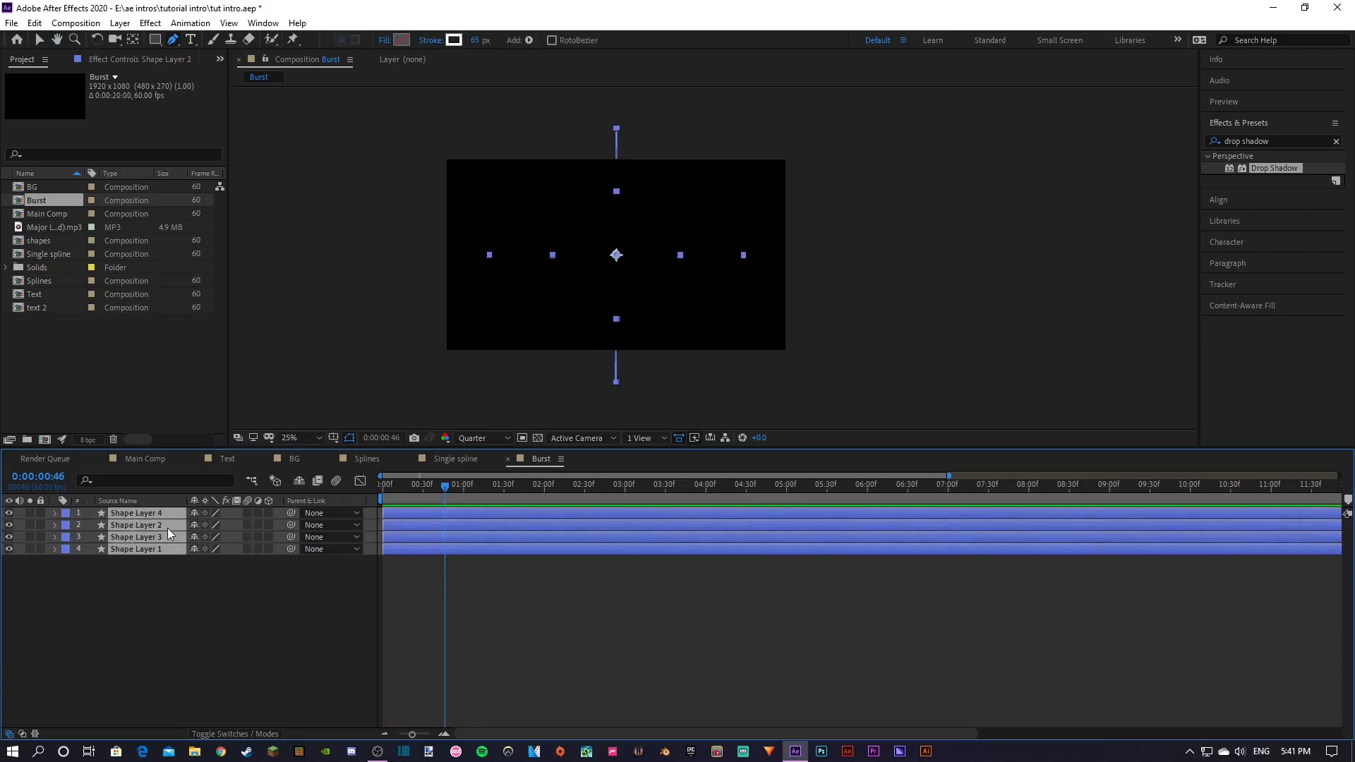
{"action": "key", "text": "ctrl+d"}
{"action": "key", "text": "r"}
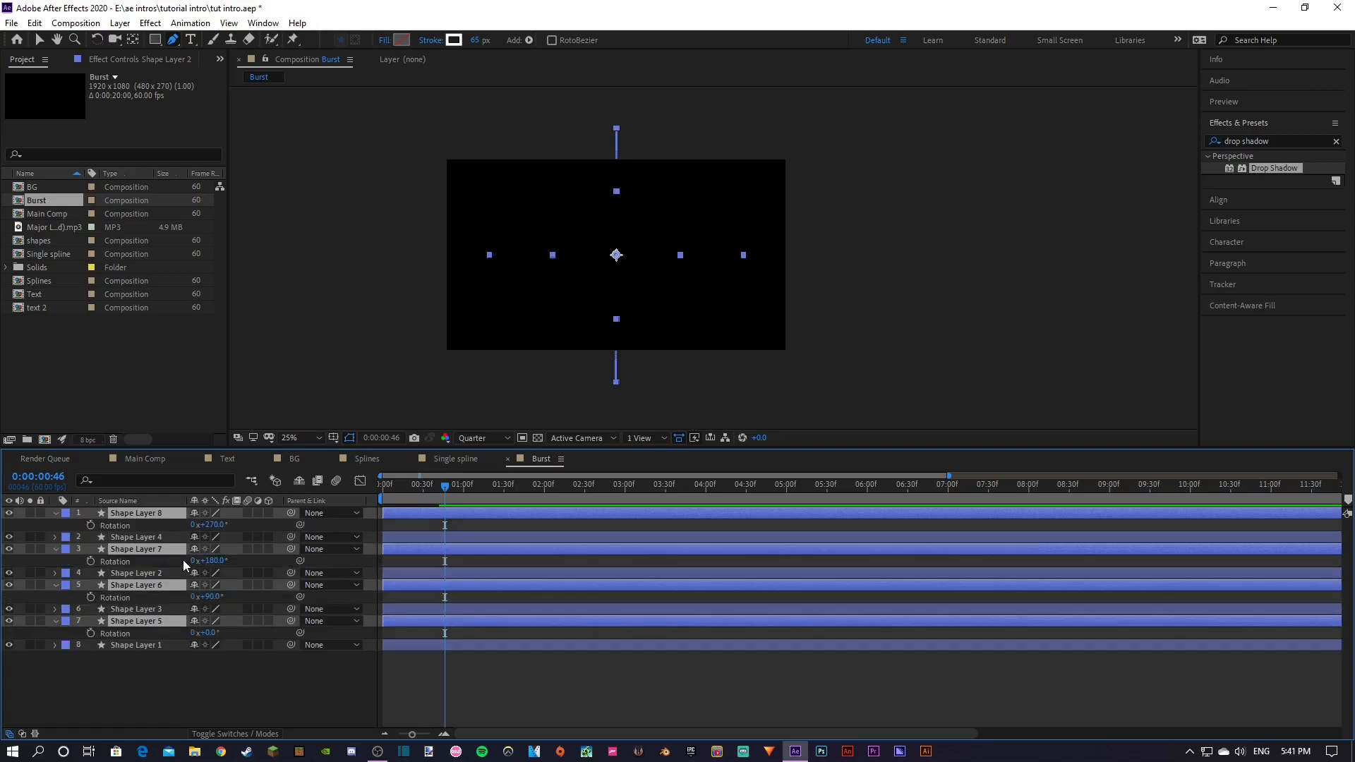
{"action": "left_click_drag", "start_coordinate": [211, 634], "coordinate": [239, 641]}
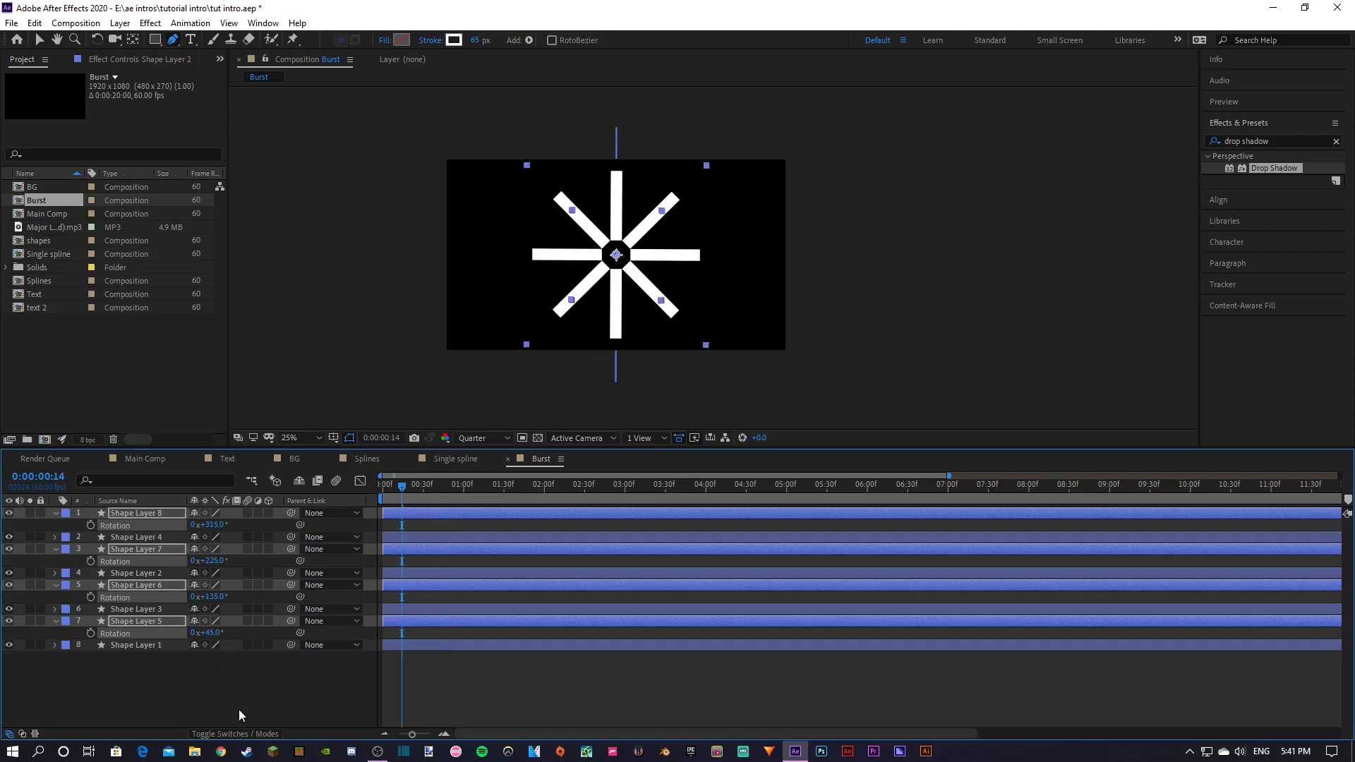
{"action": "left_click", "coordinate": [239, 710]}
{"action": "left_click_drag", "start_coordinate": [425, 485], "coordinate": [375, 492]}
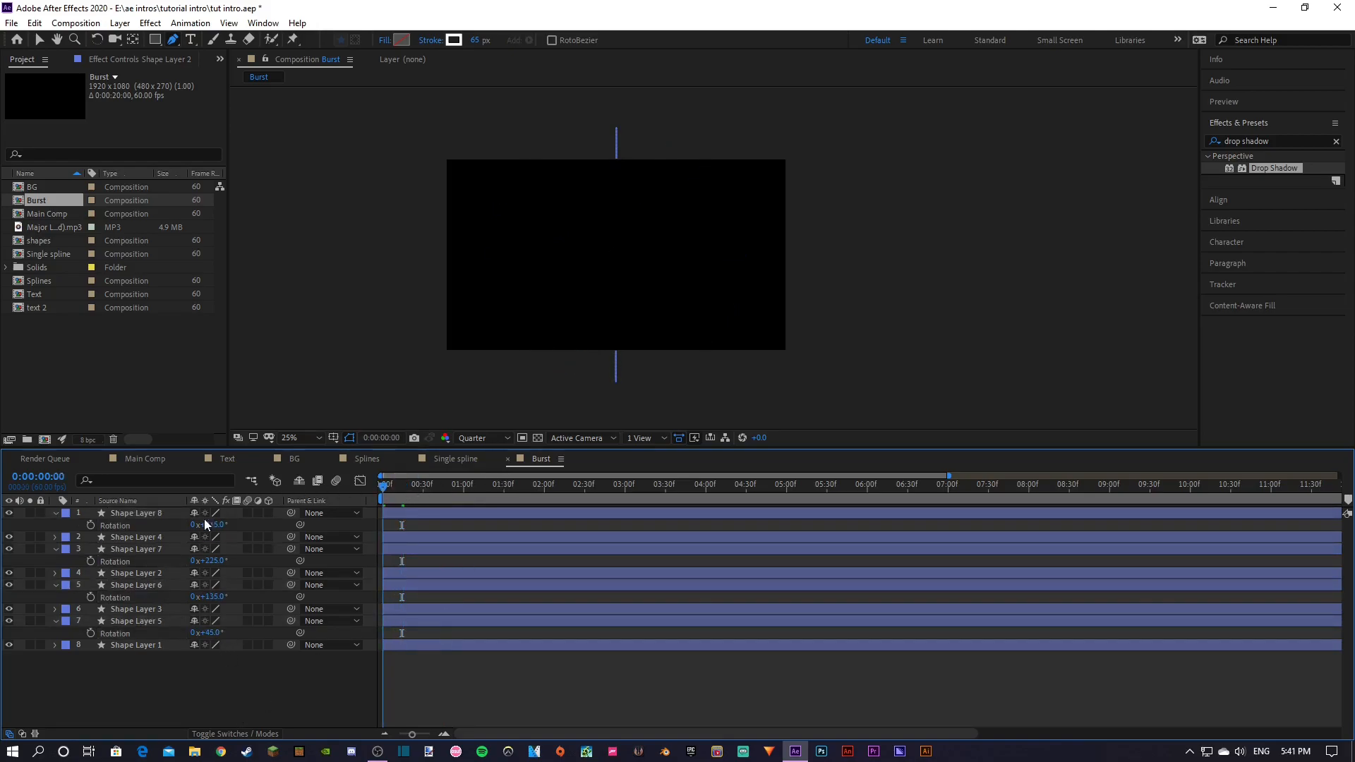
{"action": "key", "text": "u"}
{"action": "key", "text": "space"}
{"action": "key", "text": "space"}
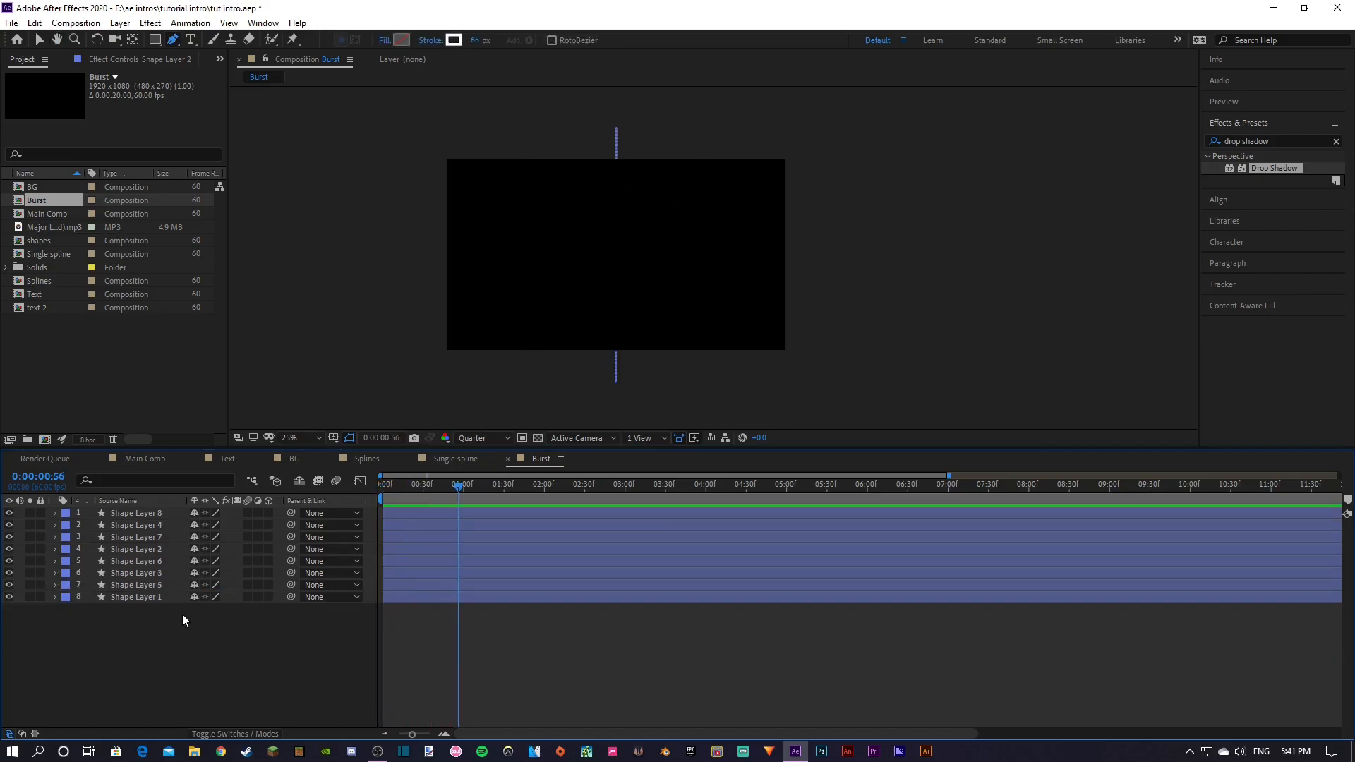
Scale down all eight ray layers together, check the burst, and collapse their Scale properties
{"action": "left_click_drag", "start_coordinate": [168, 651], "coordinate": [112, 511]}
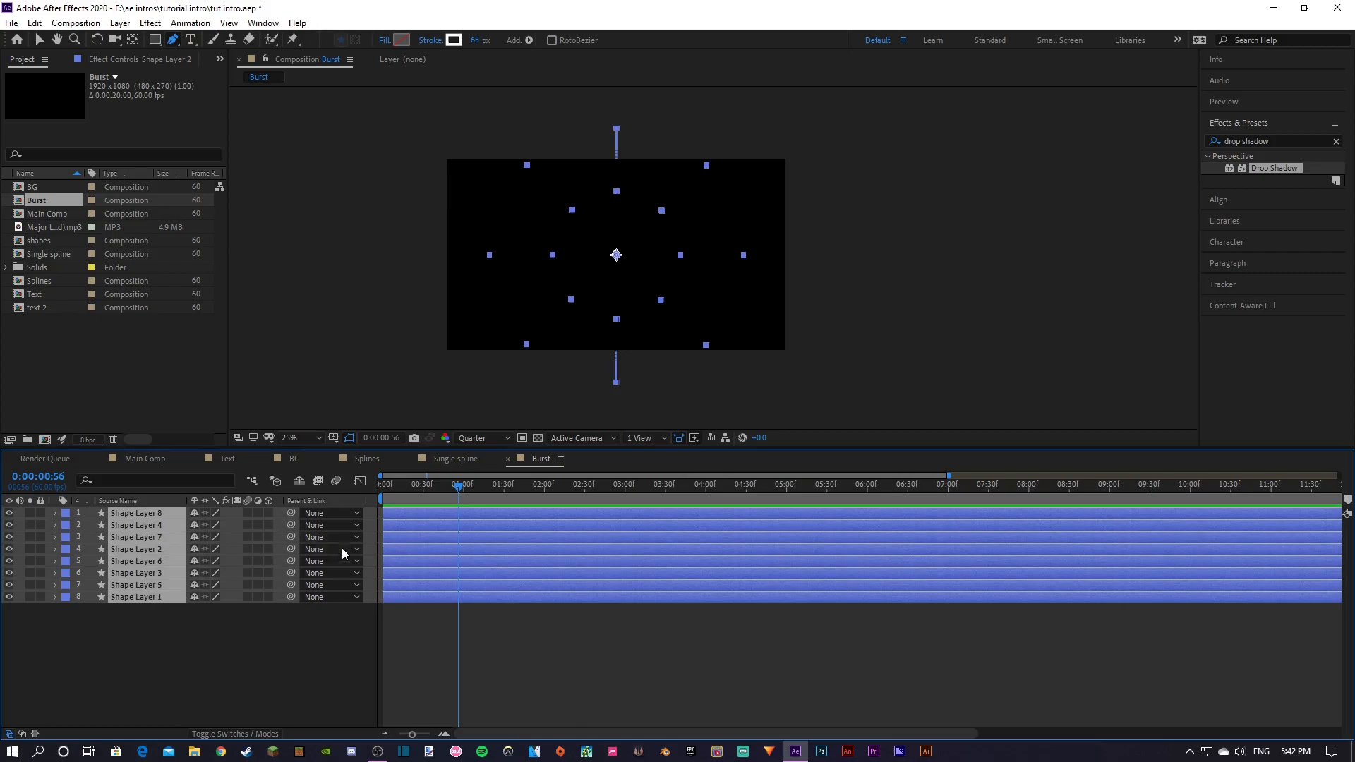
{"action": "key", "text": "s"}
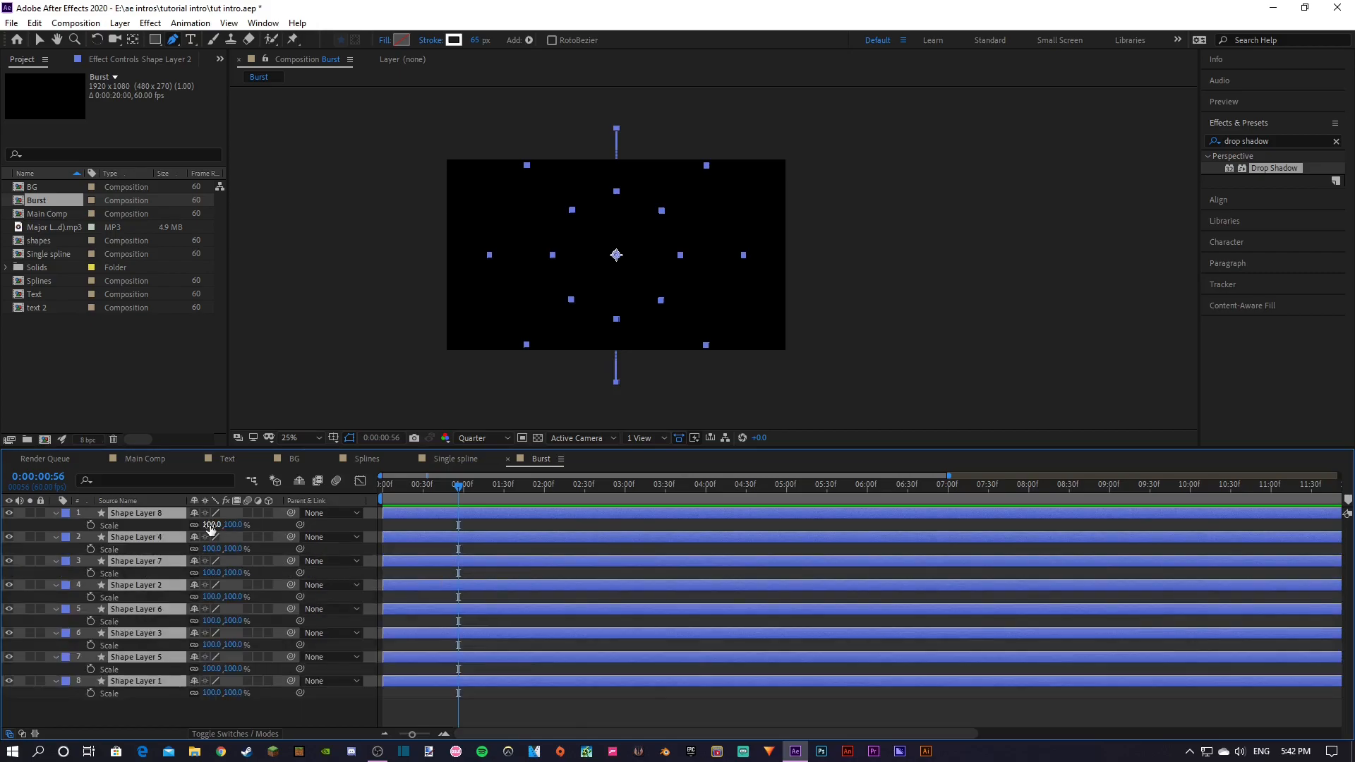
{"action": "left_click_drag", "start_coordinate": [207, 526], "coordinate": [190, 526]}
{"action": "left_click", "coordinate": [298, 709]}
{"action": "left_click_drag", "start_coordinate": [466, 492], "coordinate": [444, 530]}
{"action": "key", "text": "s"}
Create a composition named "Big burst" and place the Burst composition in it as a layer
{"action": "left_click", "coordinate": [134, 374]}
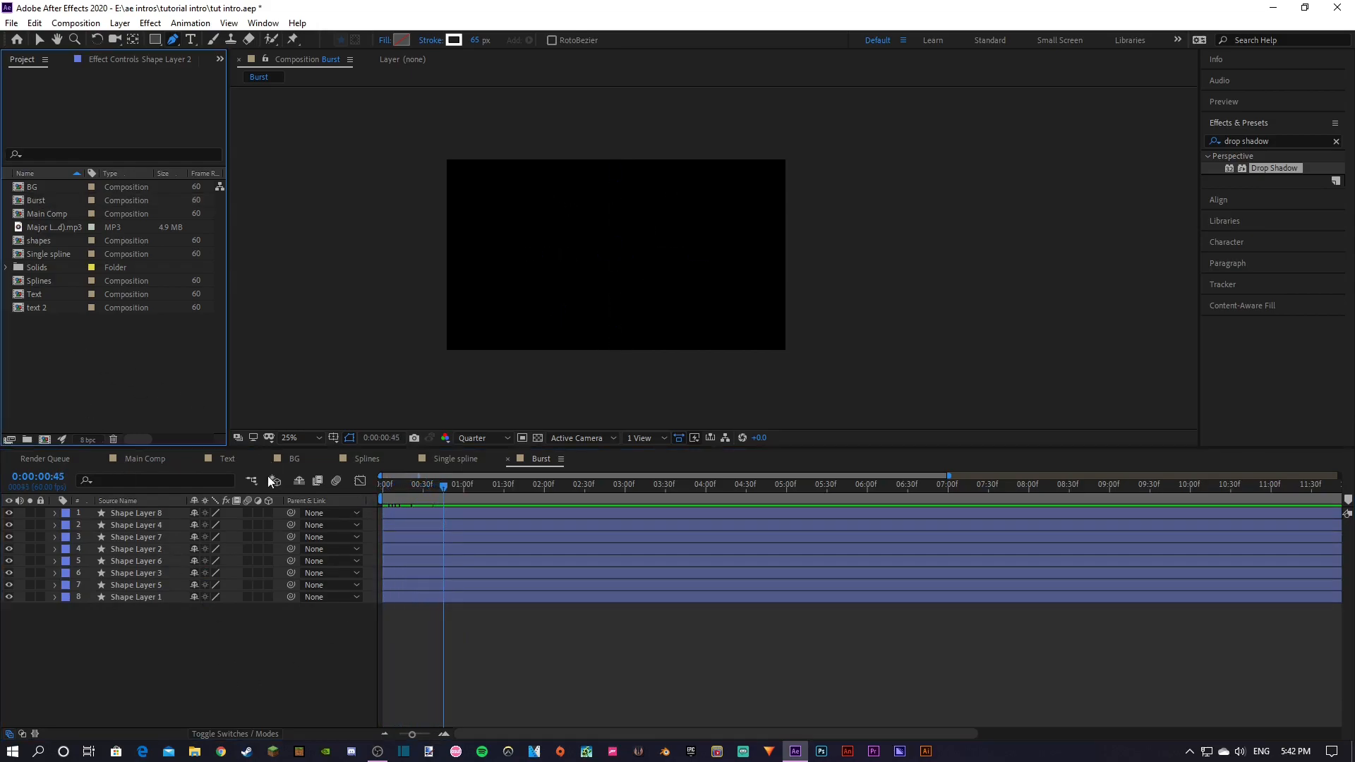
{"action": "right_click", "coordinate": [121, 355]}
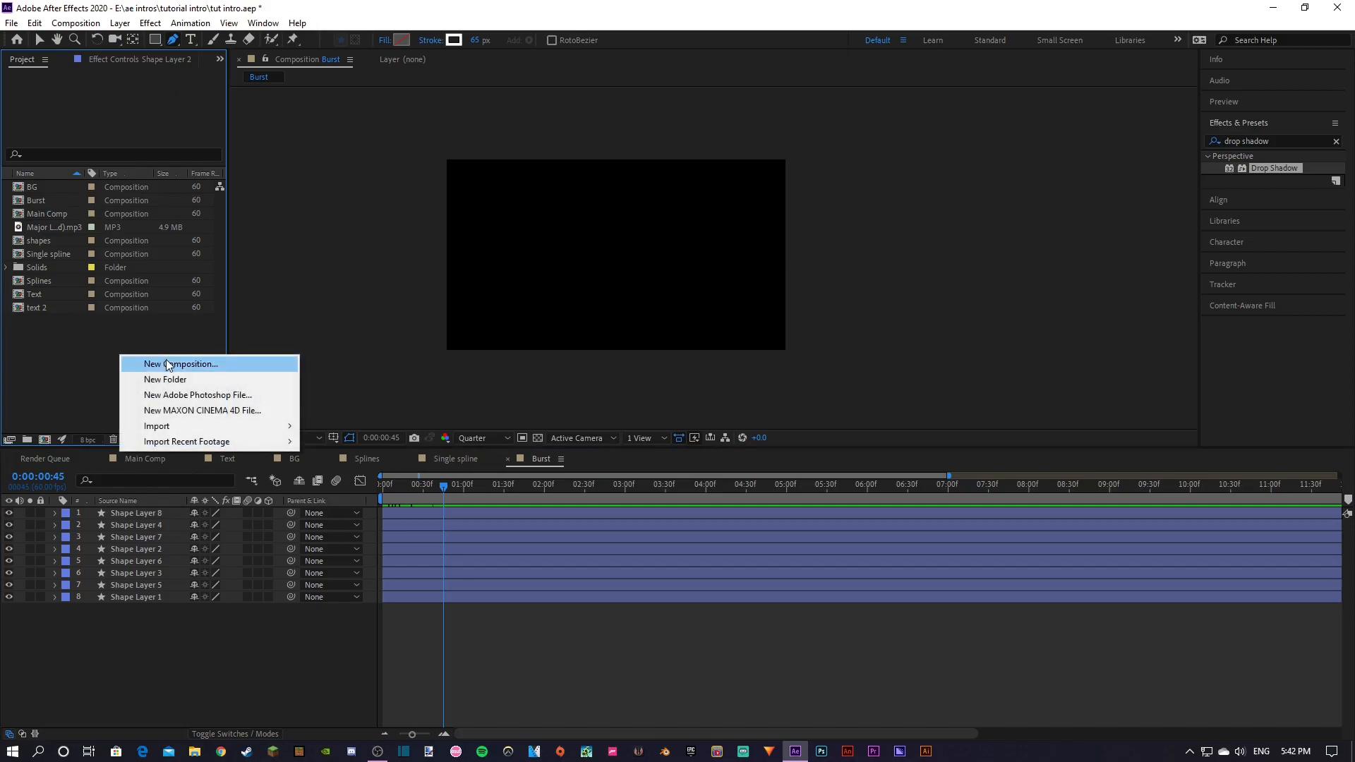
{"action": "left_click", "coordinate": [167, 363]}
{"action": "type", "text": "Big burst"}
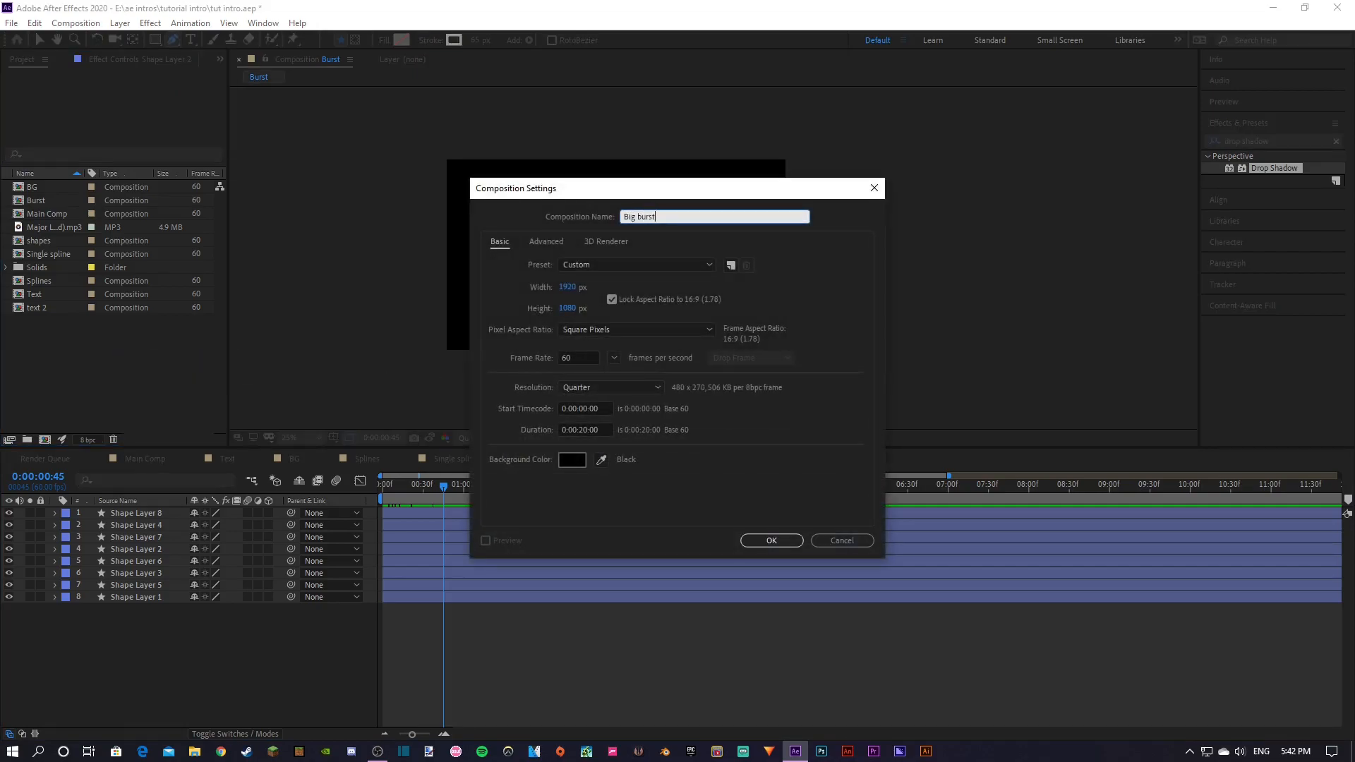
{"action": "key", "text": "Return"}
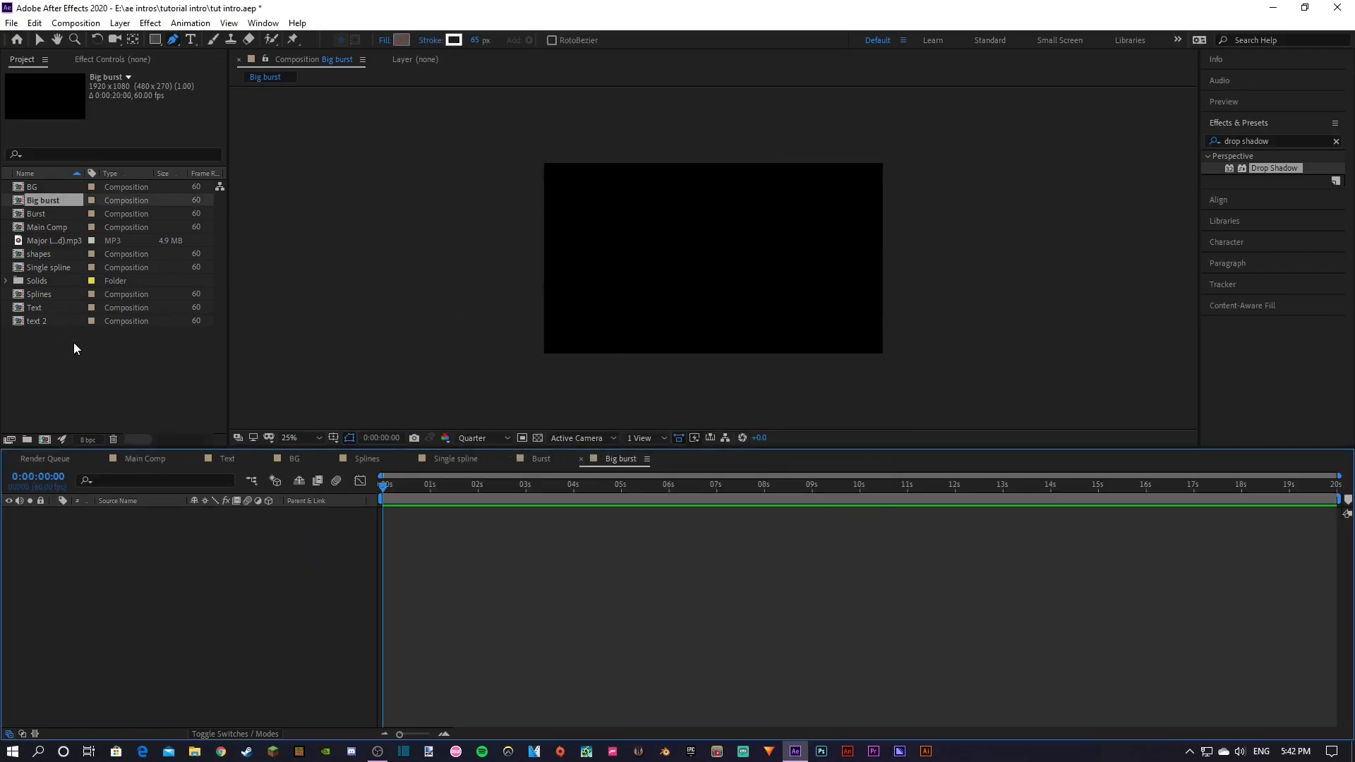
{"action": "left_click_drag", "start_coordinate": [41, 214], "coordinate": [265, 582]}
Duplicate the Burst layer at a frame where its rays show, and set the copy's rotation to 22°
{"action": "left_click_drag", "start_coordinate": [437, 485], "coordinate": [395, 497]}
{"action": "left_click", "coordinate": [120, 513]}
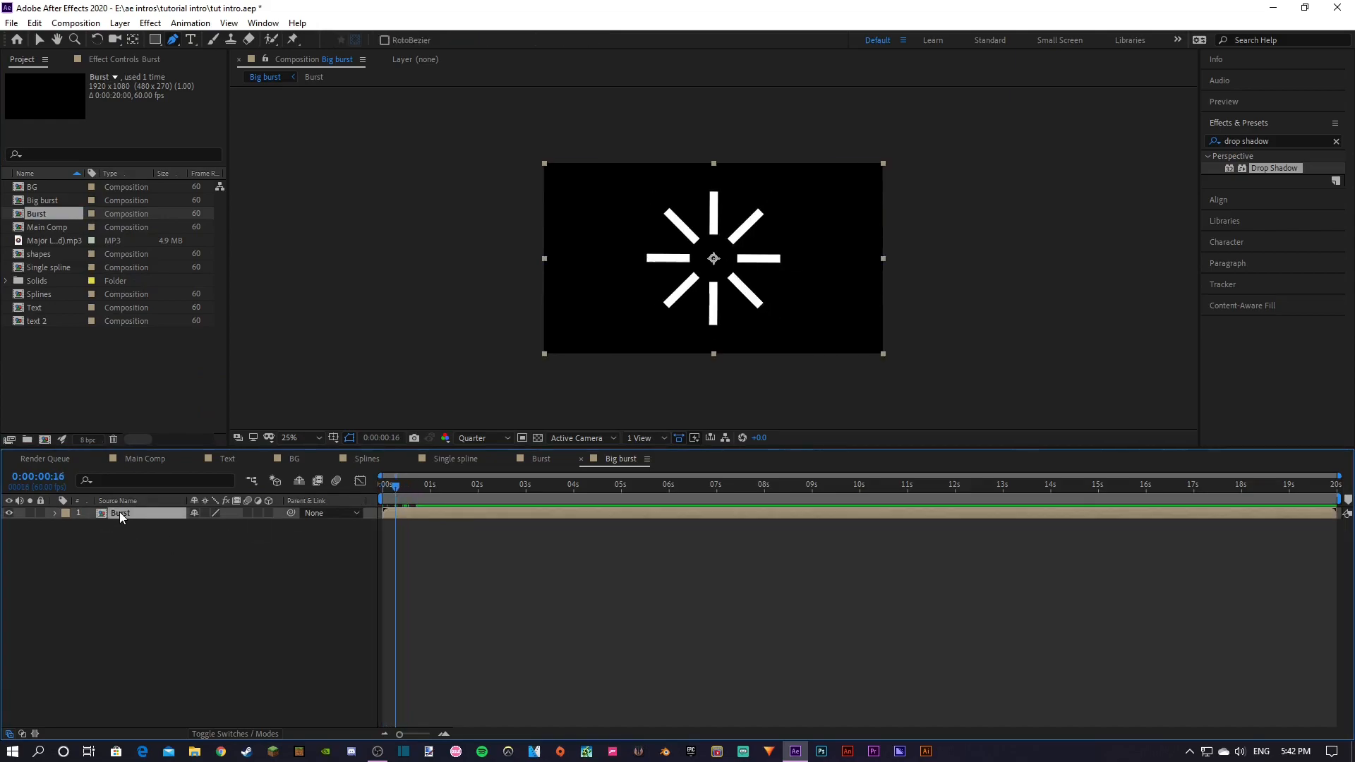
{"action": "key", "text": "ctrl+d"}
{"action": "key", "text": "r"}
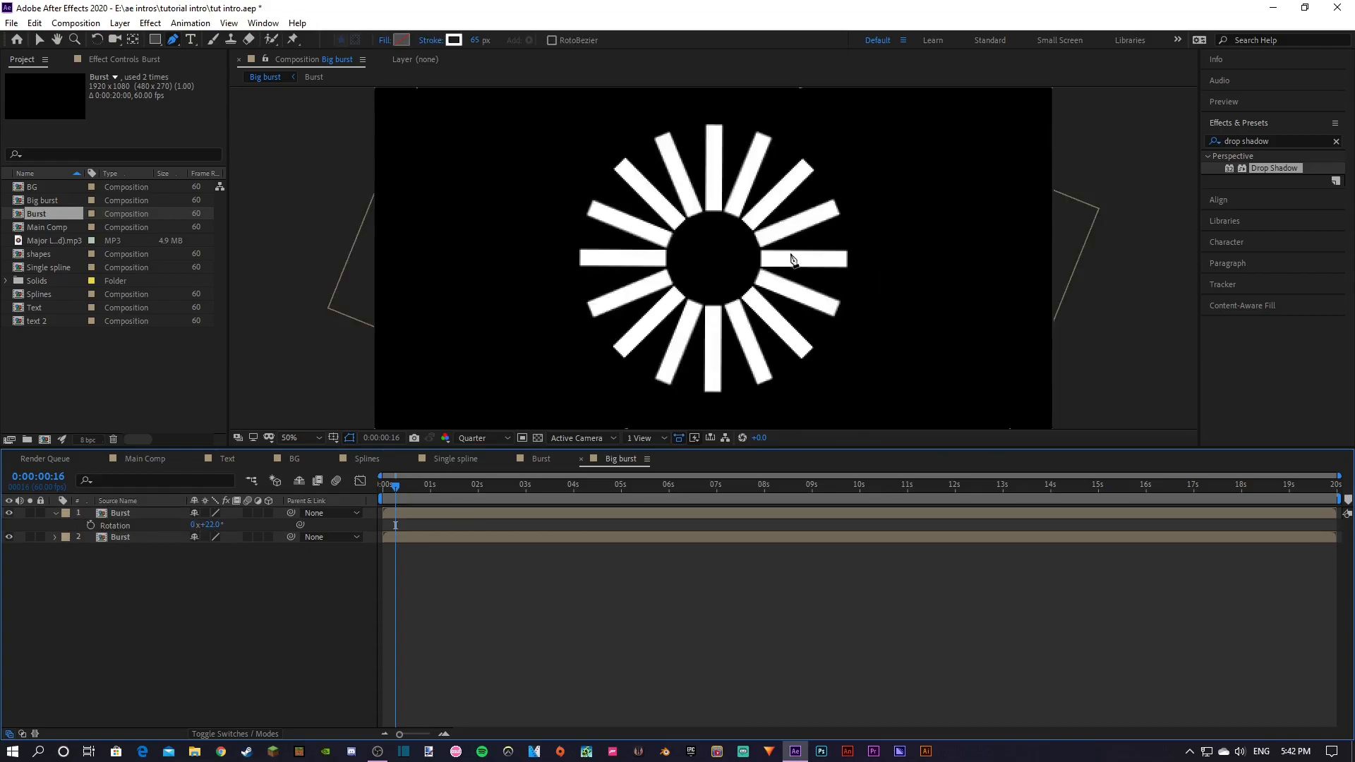
{"action": "scroll", "coordinate": [793, 260], "scroll_direction": "down", "scroll_amount": 1}
{"action": "scroll", "coordinate": [783, 290], "scroll_direction": "up", "scroll_amount": 1}
{"action": "left_click", "coordinate": [122, 513]}
{"action": "left_click", "coordinate": [60, 515]}
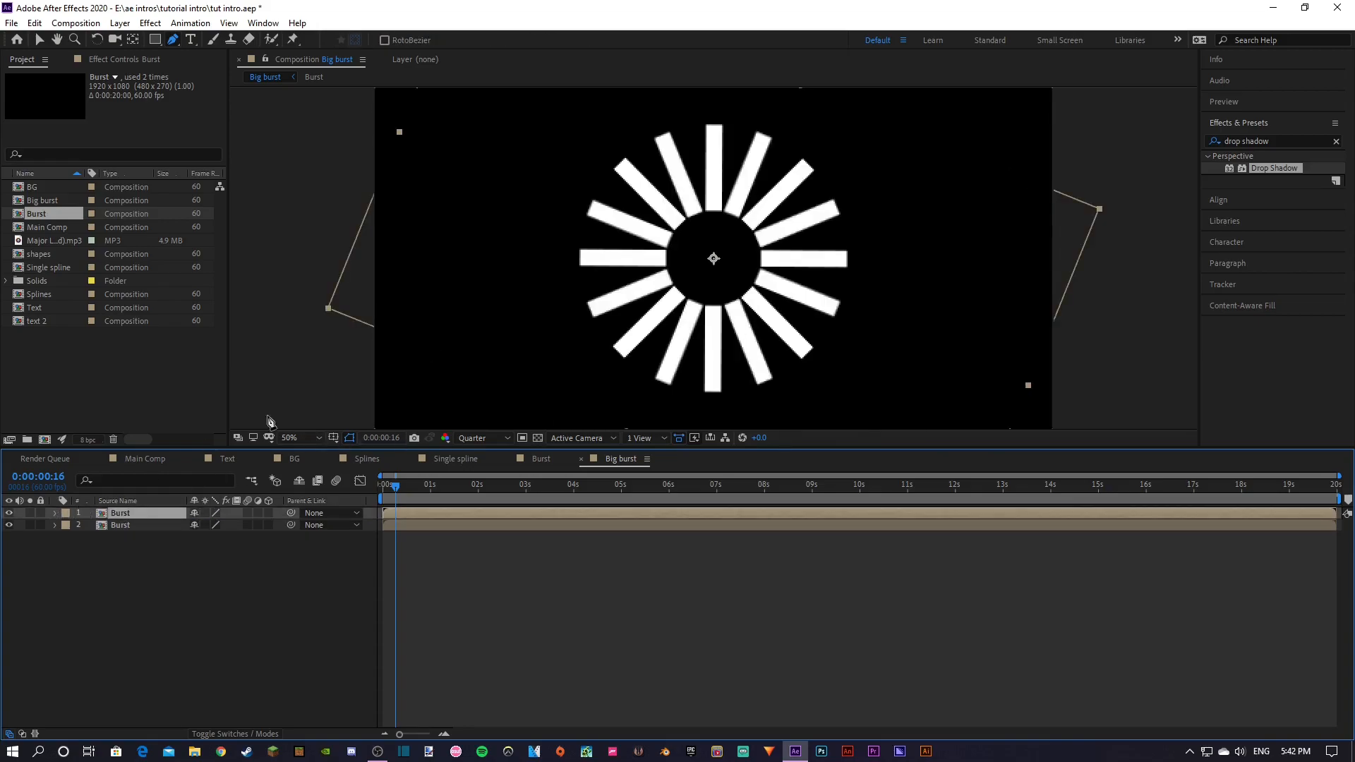
Apply a red Fill effect to the rotated Burst copy and preview the two-colour burst from the start
{"action": "left_click", "coordinate": [1290, 141]}
{"action": "type", "text": "fill"}
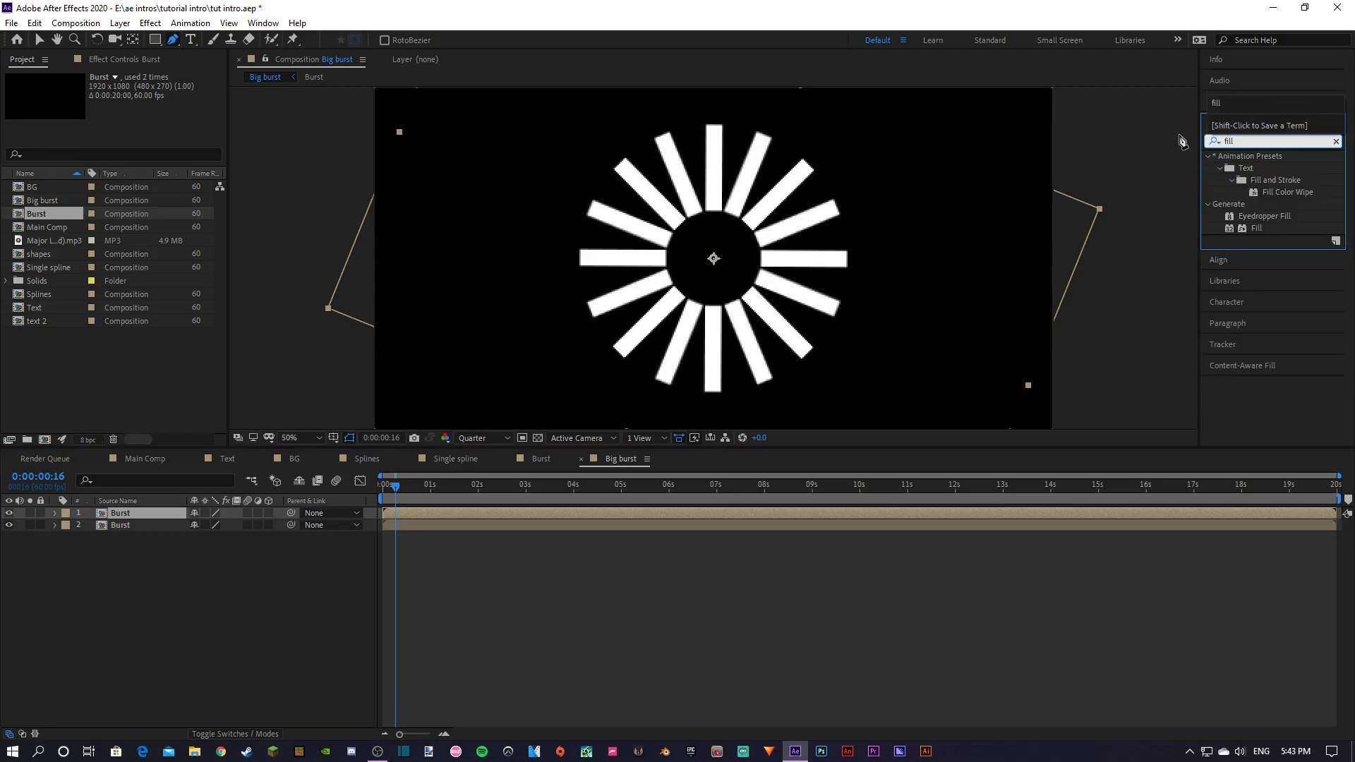
{"action": "double_click", "coordinate": [1257, 228]}
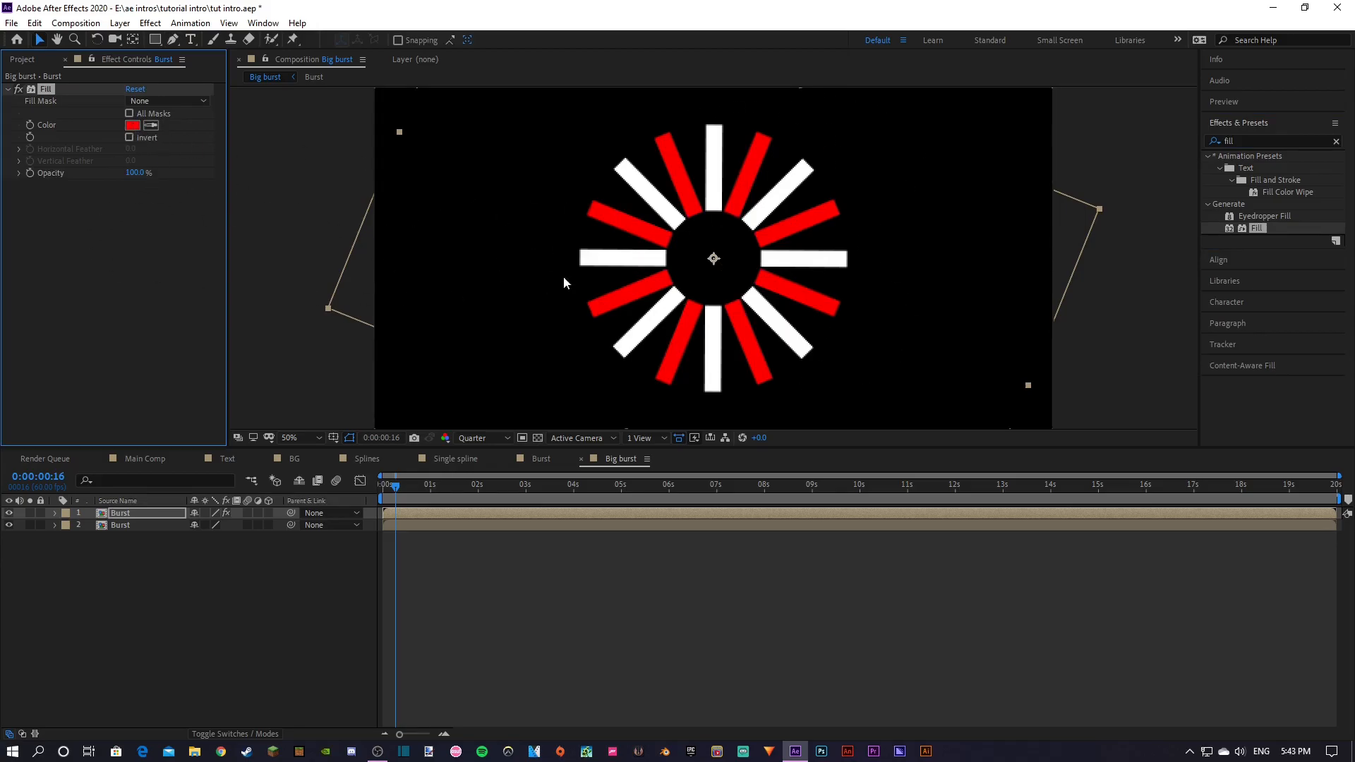
{"action": "left_click", "coordinate": [164, 657]}
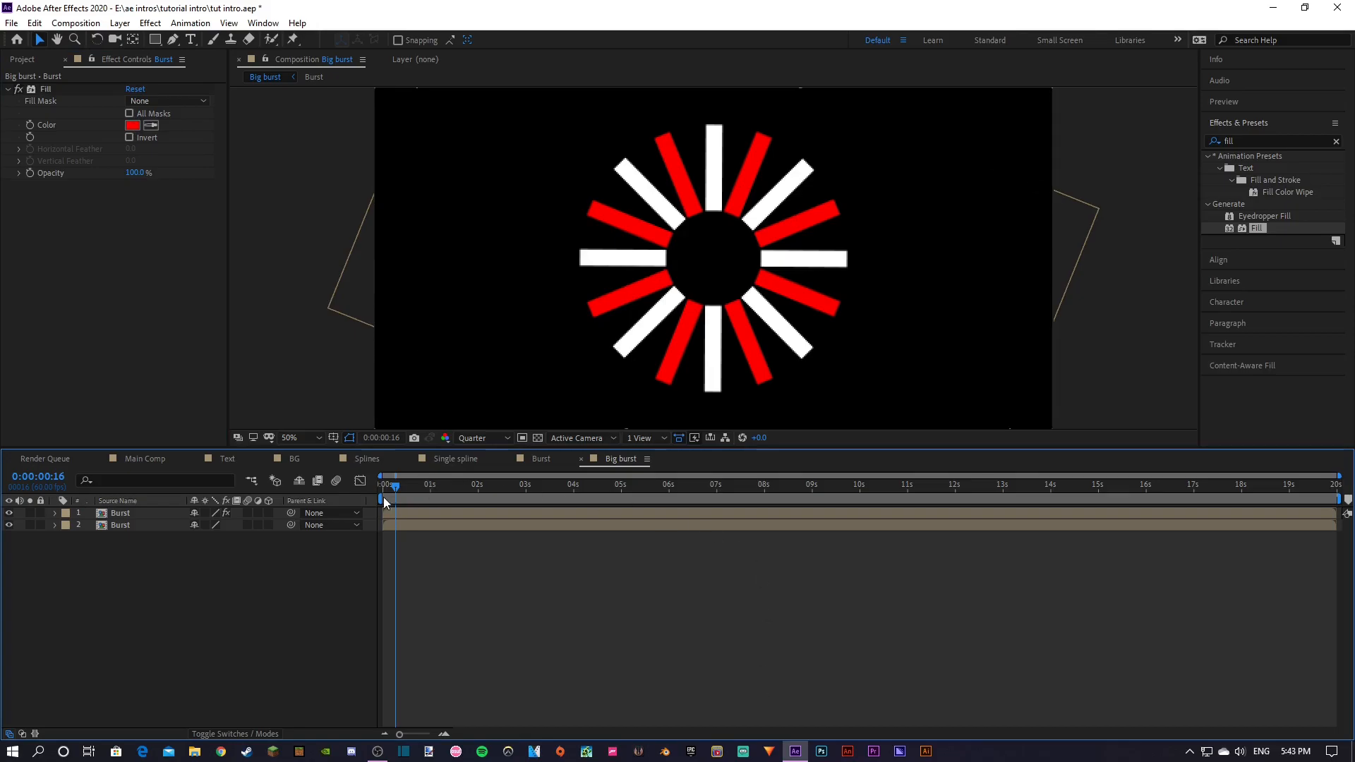
{"action": "left_click_drag", "start_coordinate": [387, 497], "coordinate": [374, 493]}
{"action": "key", "text": "space"}
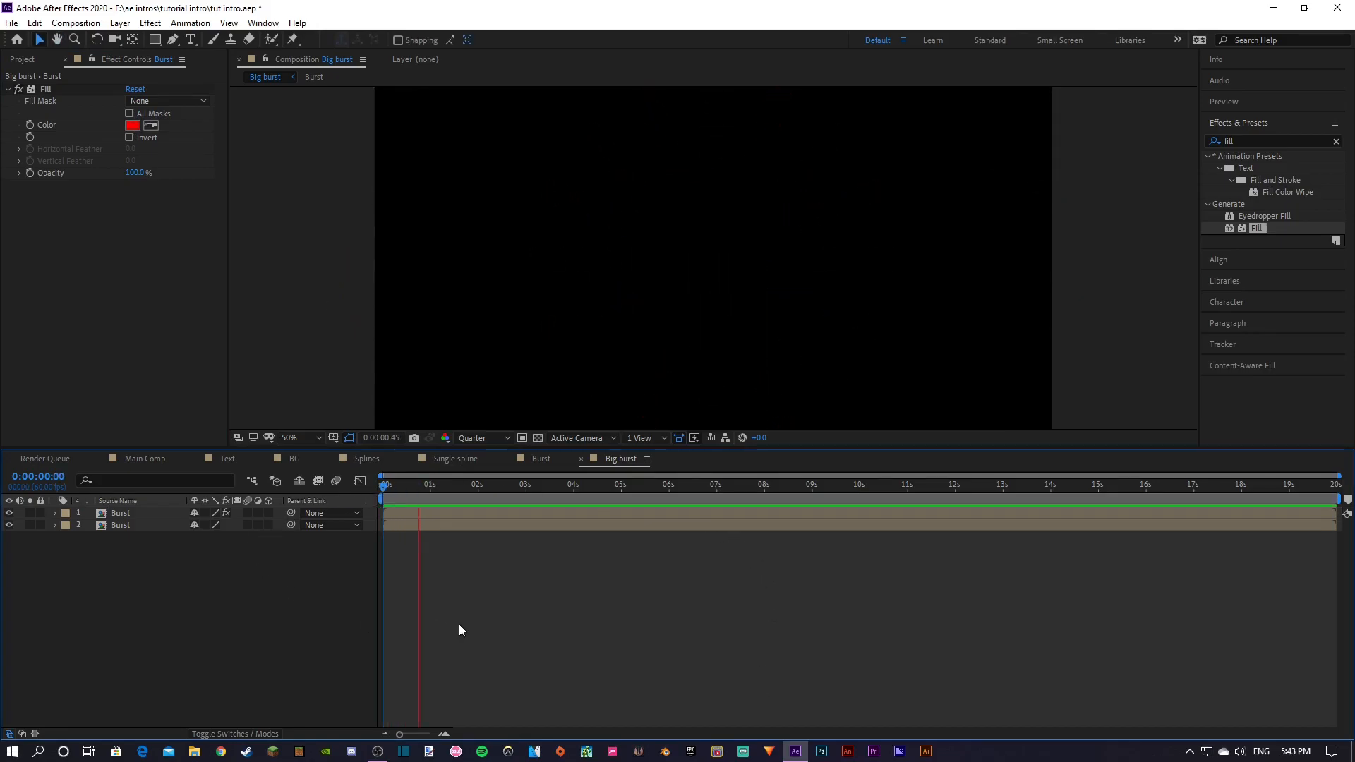
{"action": "key", "text": "space"}
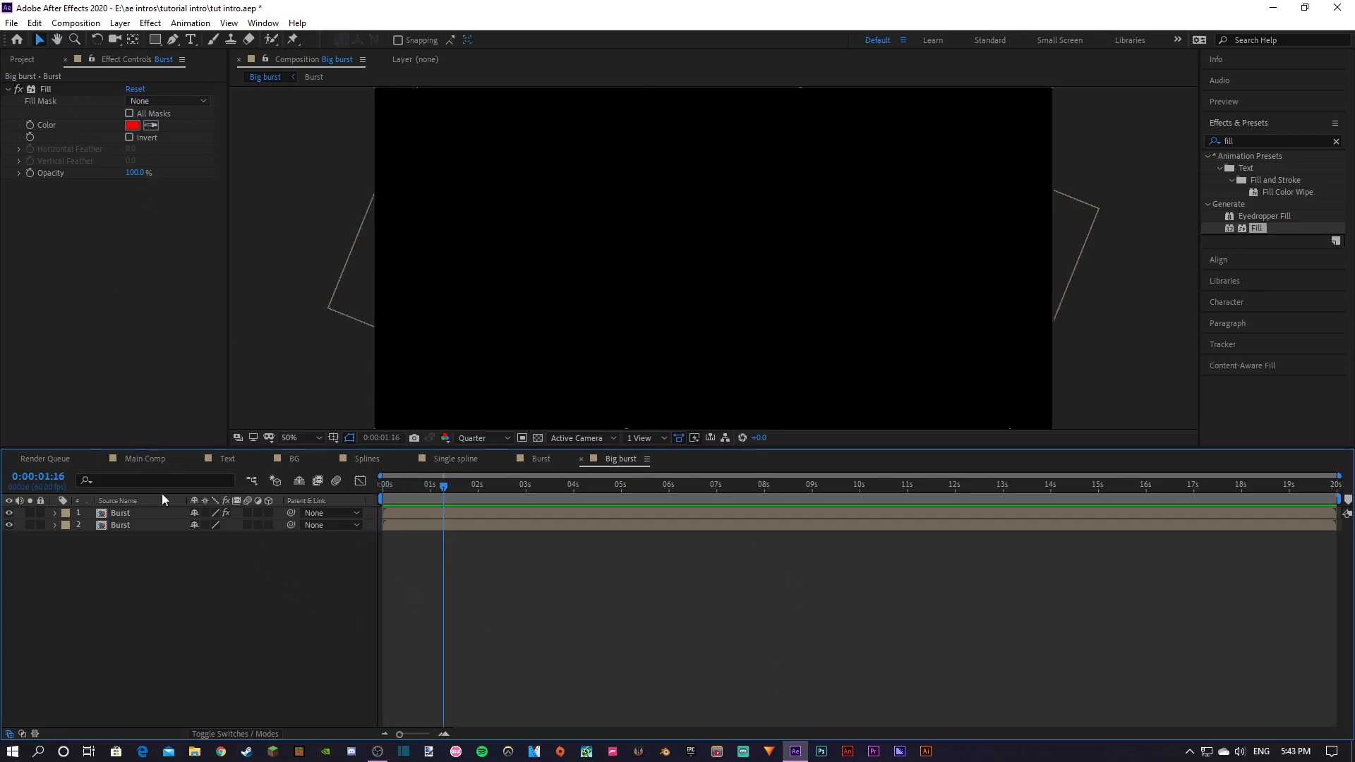
Open Main Comp, preview the intro from the start, and save the project
{"action": "left_click", "coordinate": [144, 460]}
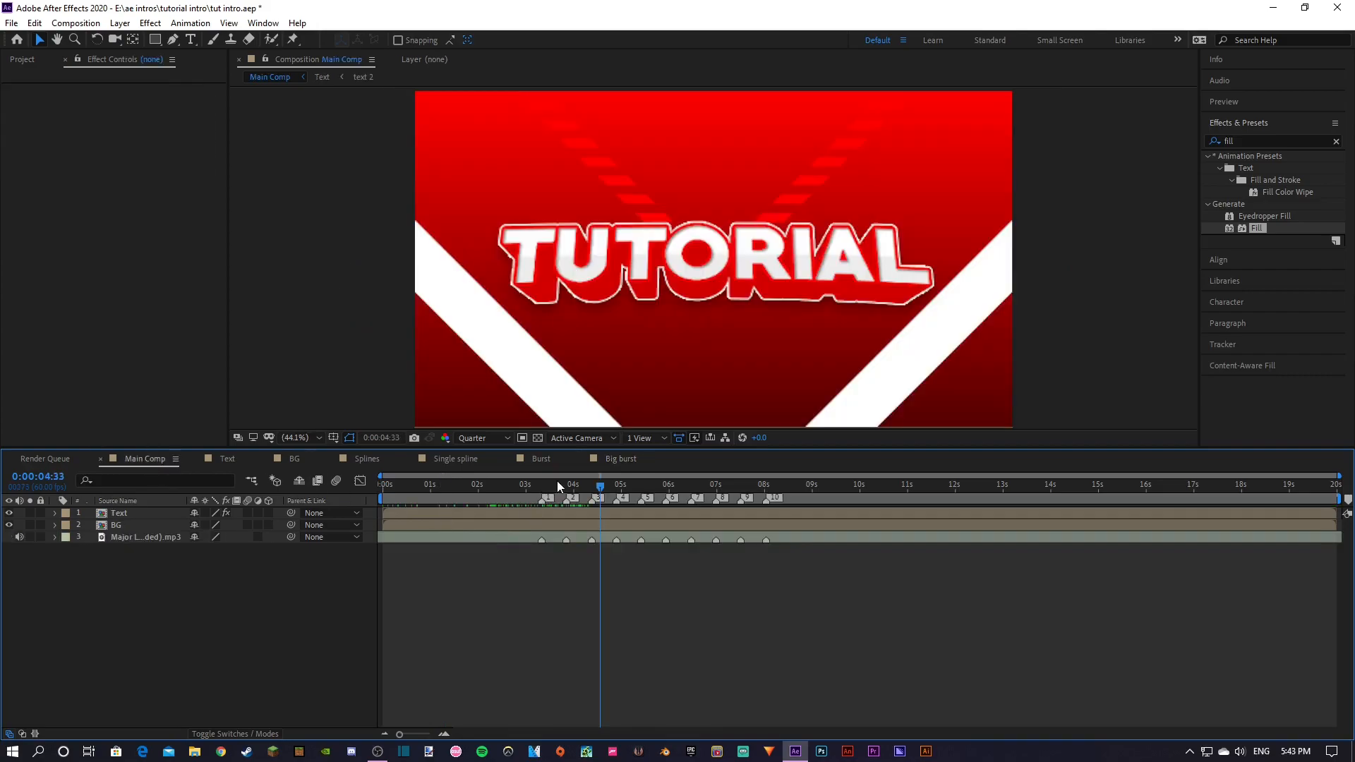
{"action": "left_click_drag", "start_coordinate": [556, 483], "coordinate": [281, 480]}
{"action": "key", "text": "space"}
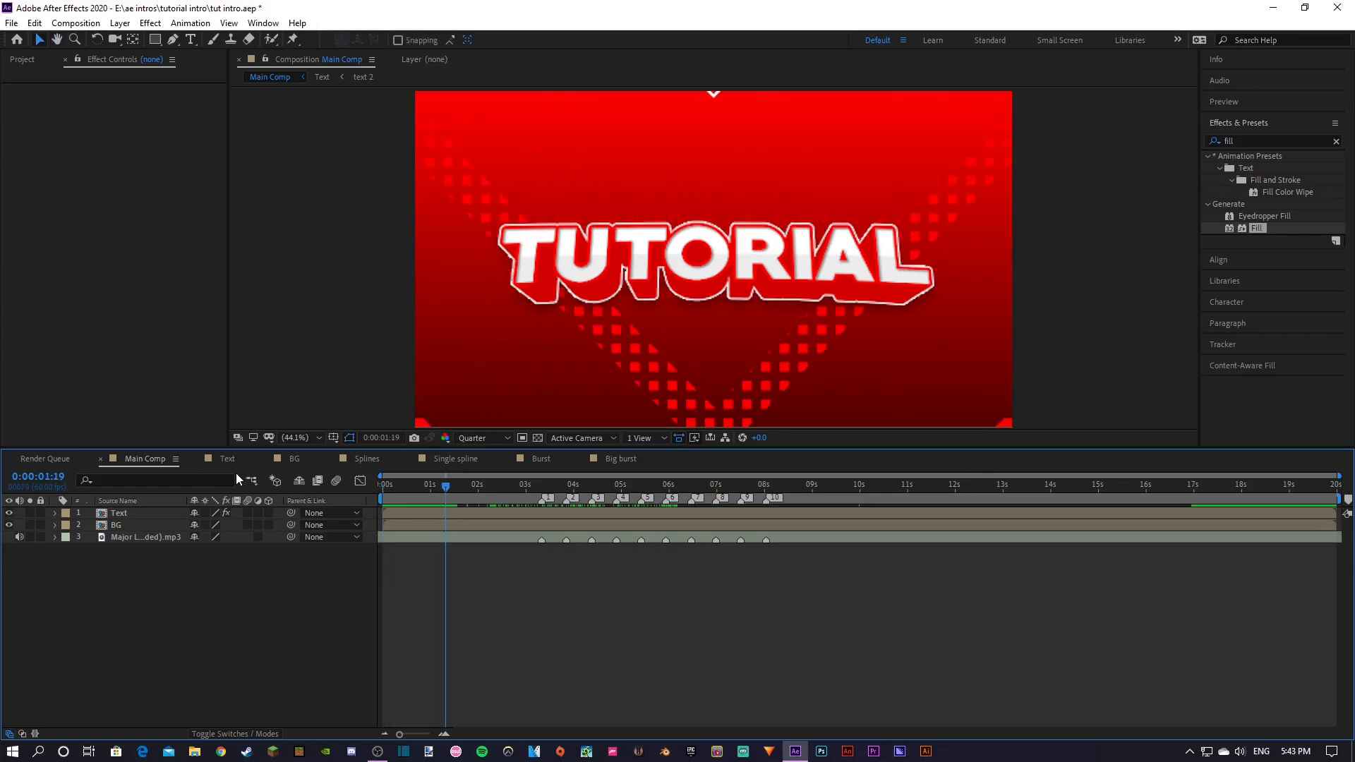
{"action": "key", "text": "ctrl+s"}
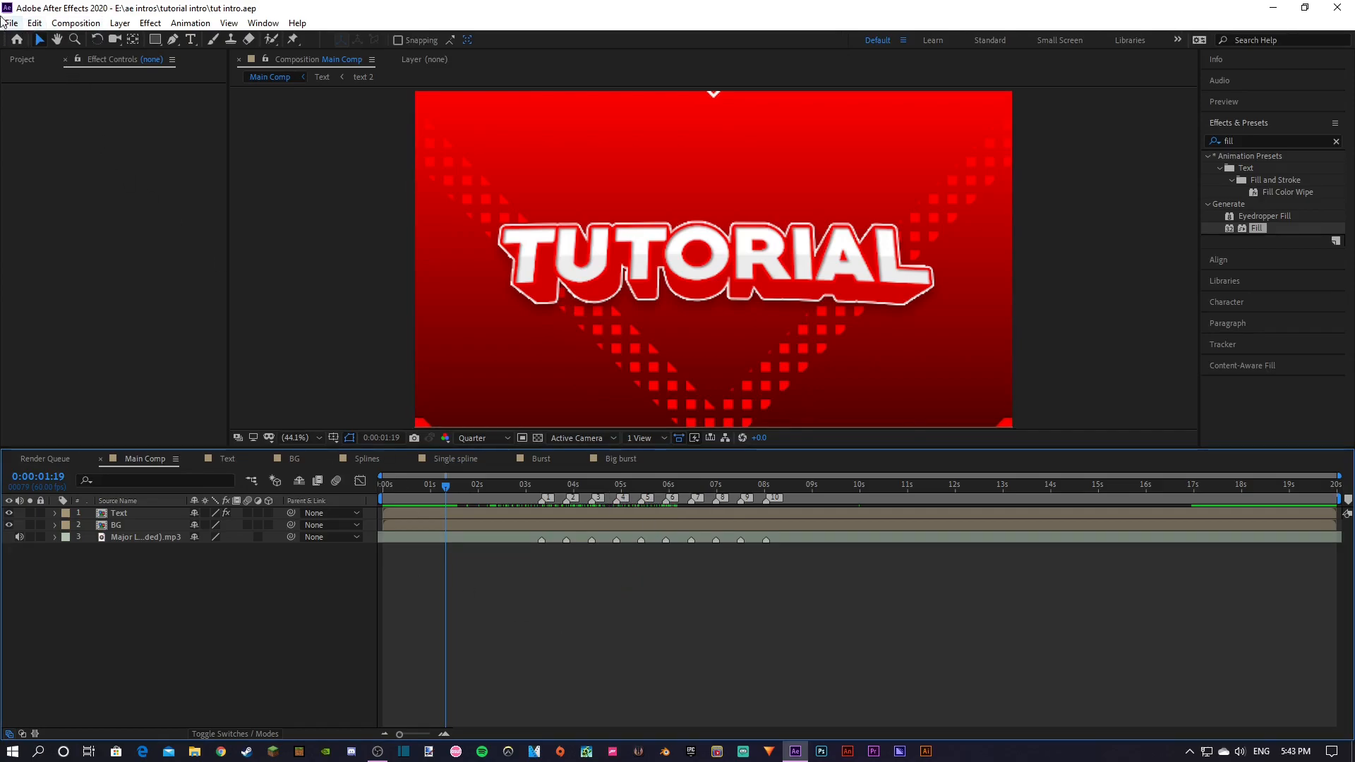
Enable time remapping on the BG layer in Main Comp
{"action": "left_click", "coordinate": [37, 60]}
{"action": "left_click", "coordinate": [72, 368]}
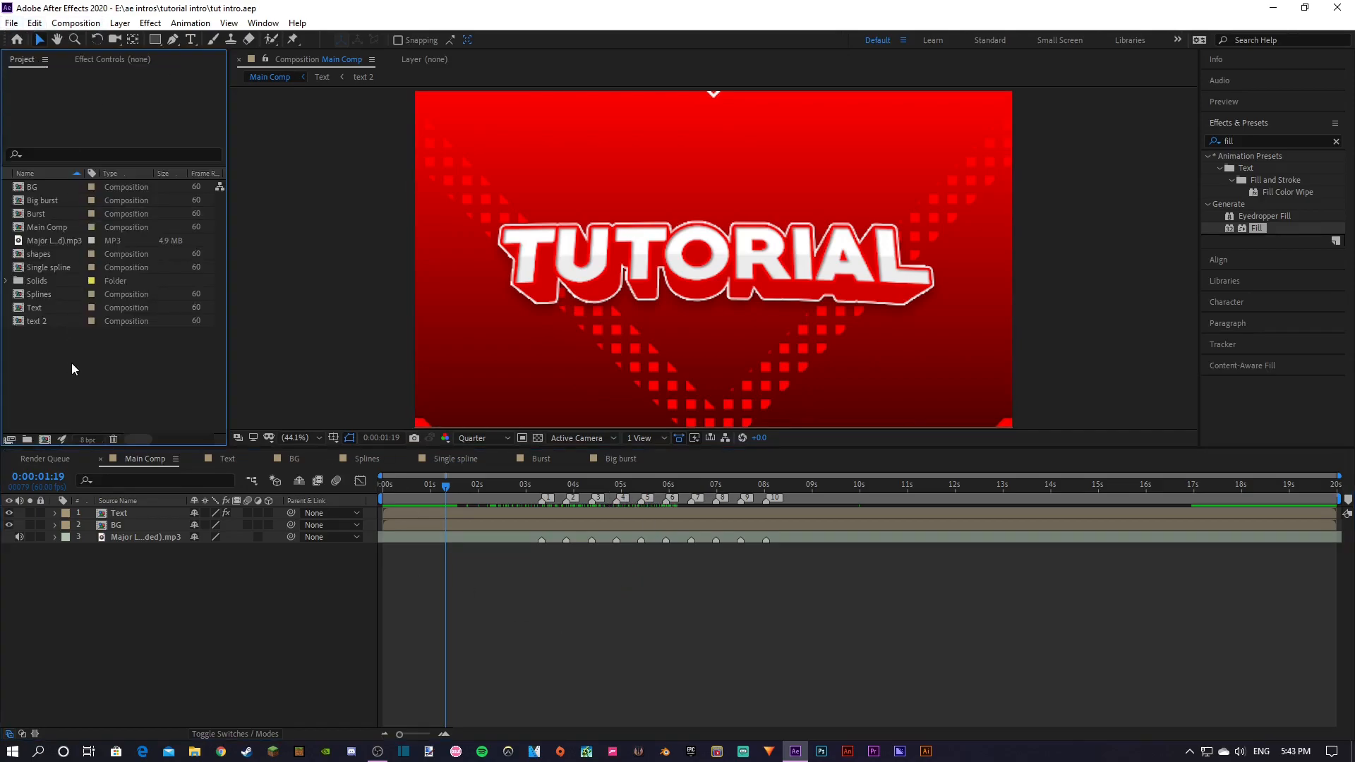
{"action": "left_click", "coordinate": [158, 525]}
{"action": "left_click", "coordinate": [167, 555]}
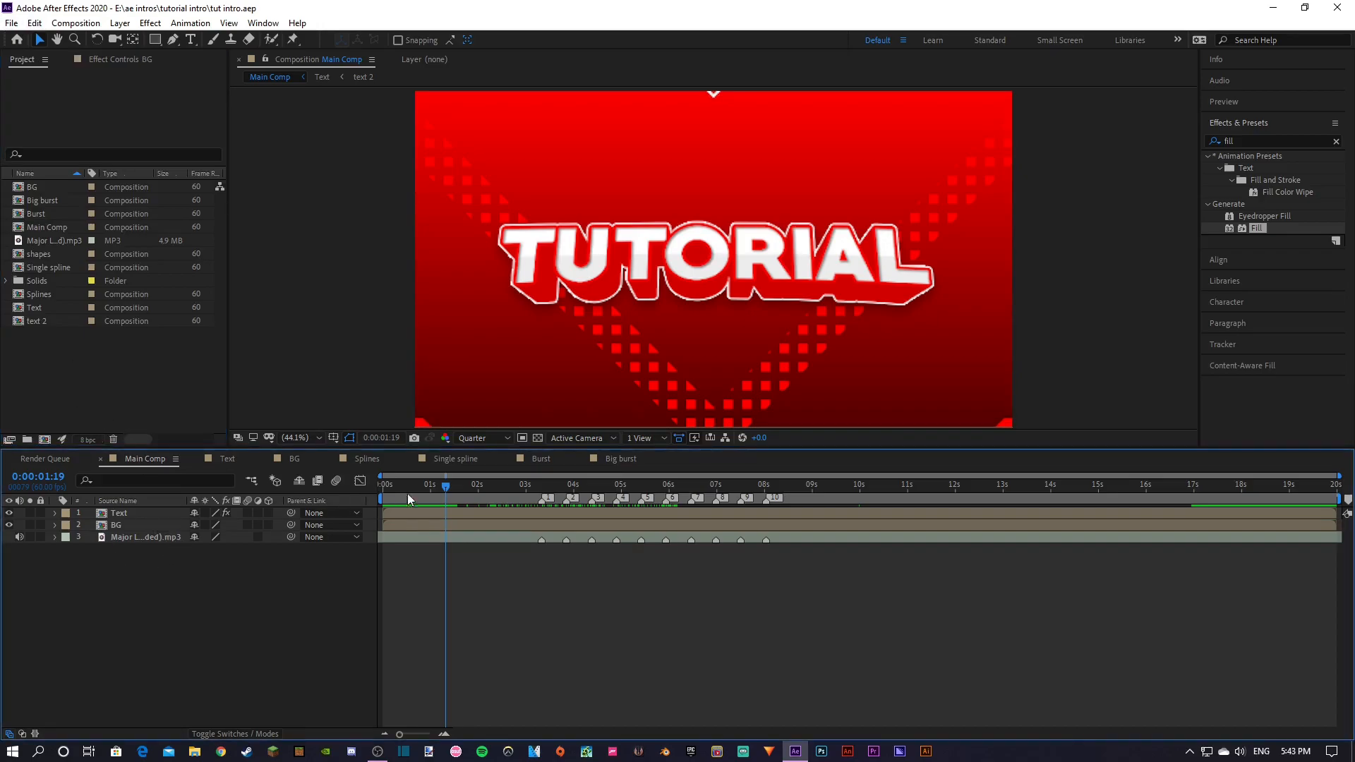
{"action": "left_click", "coordinate": [429, 494]}
{"action": "left_click", "coordinate": [133, 524]}
{"action": "right_click", "coordinate": [133, 523]}
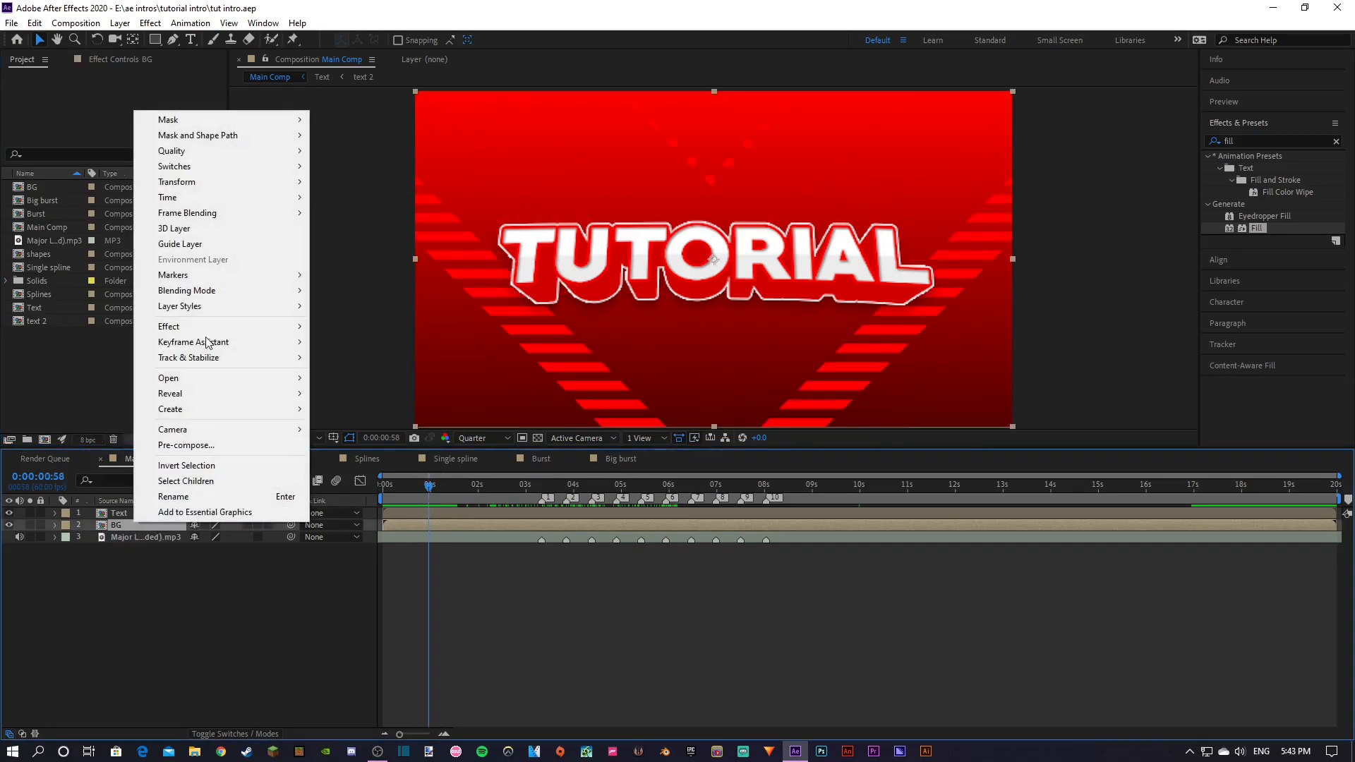
{"action": "mouse_move", "coordinate": [212, 198]}
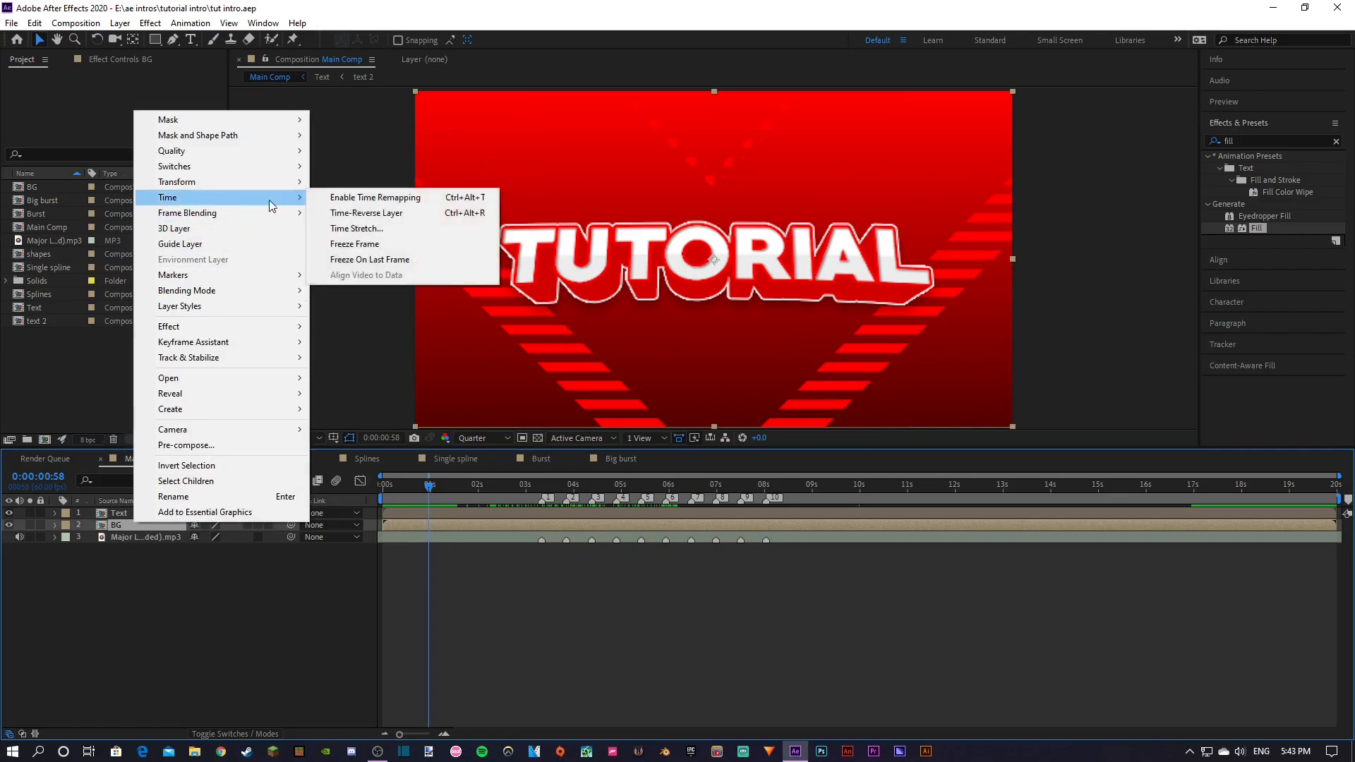
{"action": "left_click", "coordinate": [396, 200]}
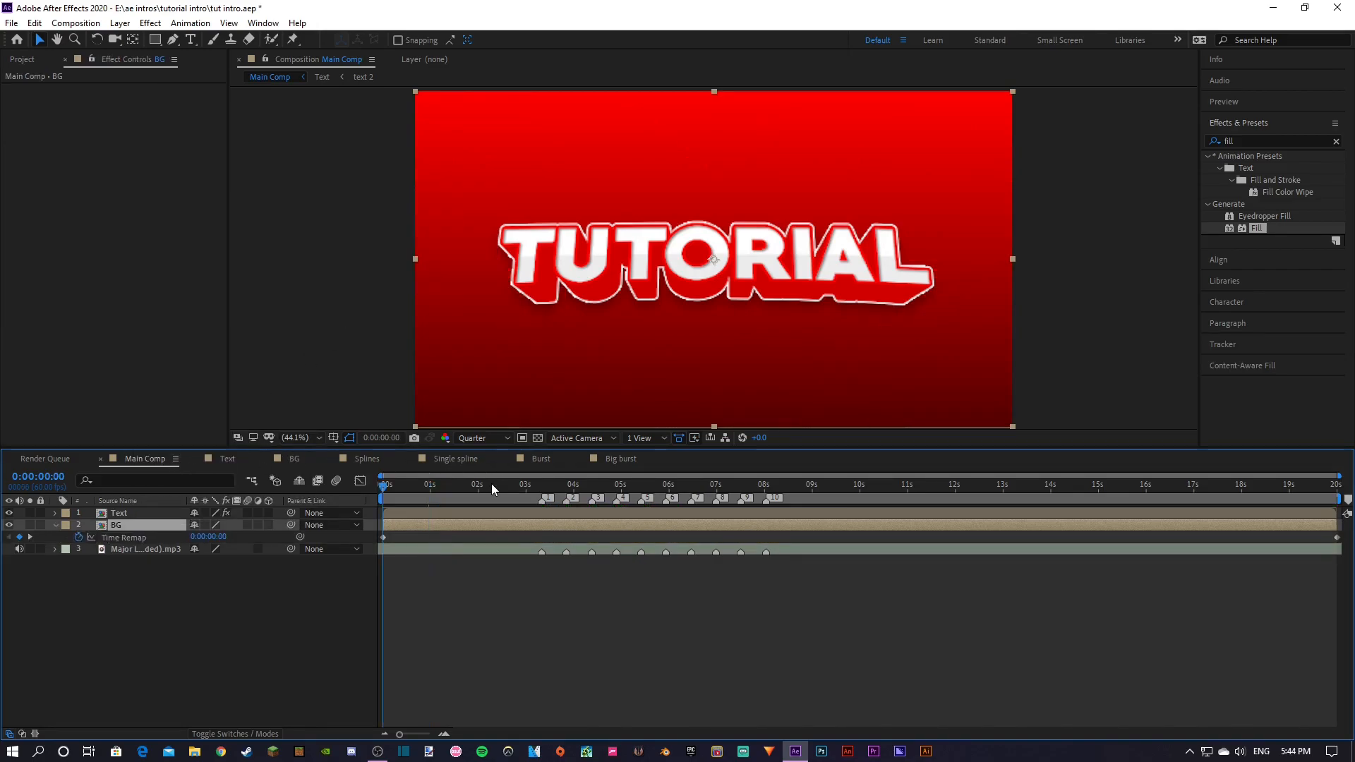
Add a Time Remap keyframe to the BG layer at each of the music markers 1 to 10
{"action": "key", "text": "1"}
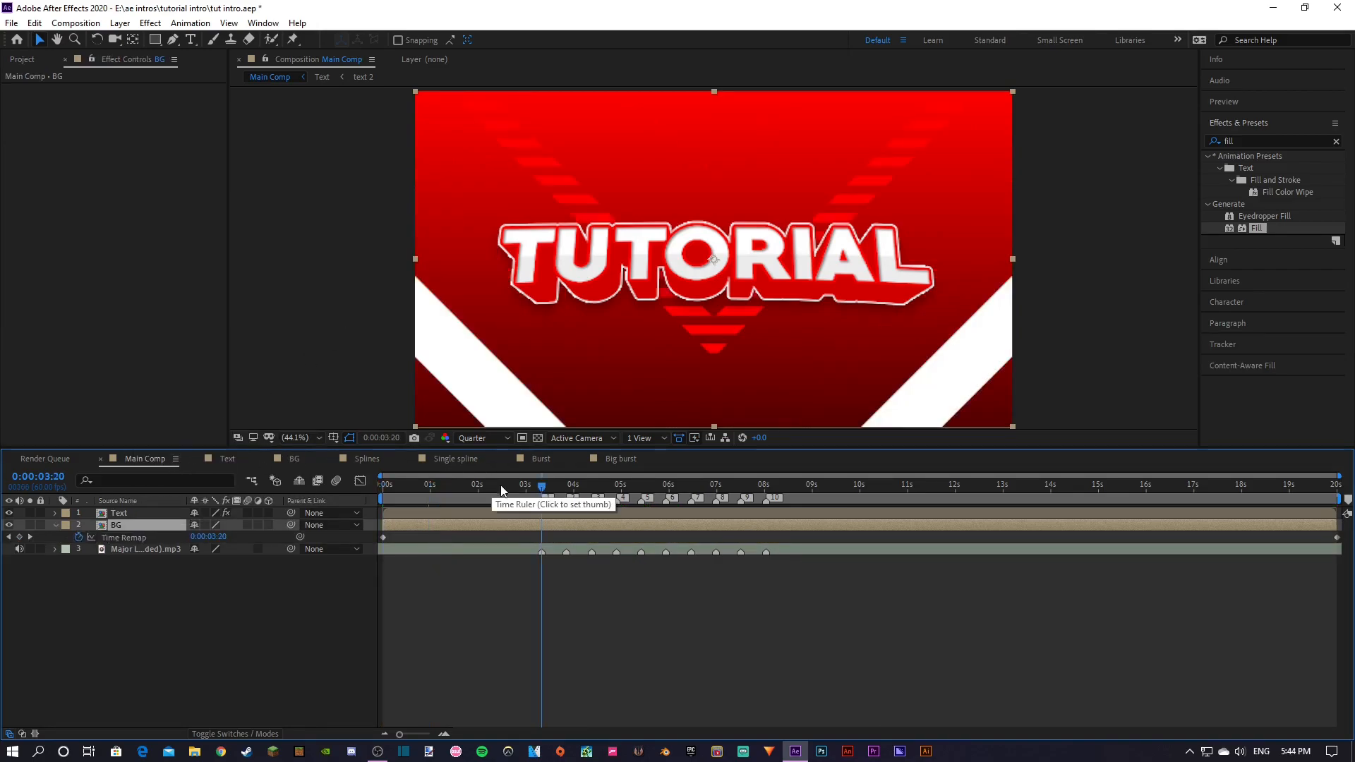
{"action": "left_click", "coordinate": [21, 540]}
{"action": "key", "text": "2"}
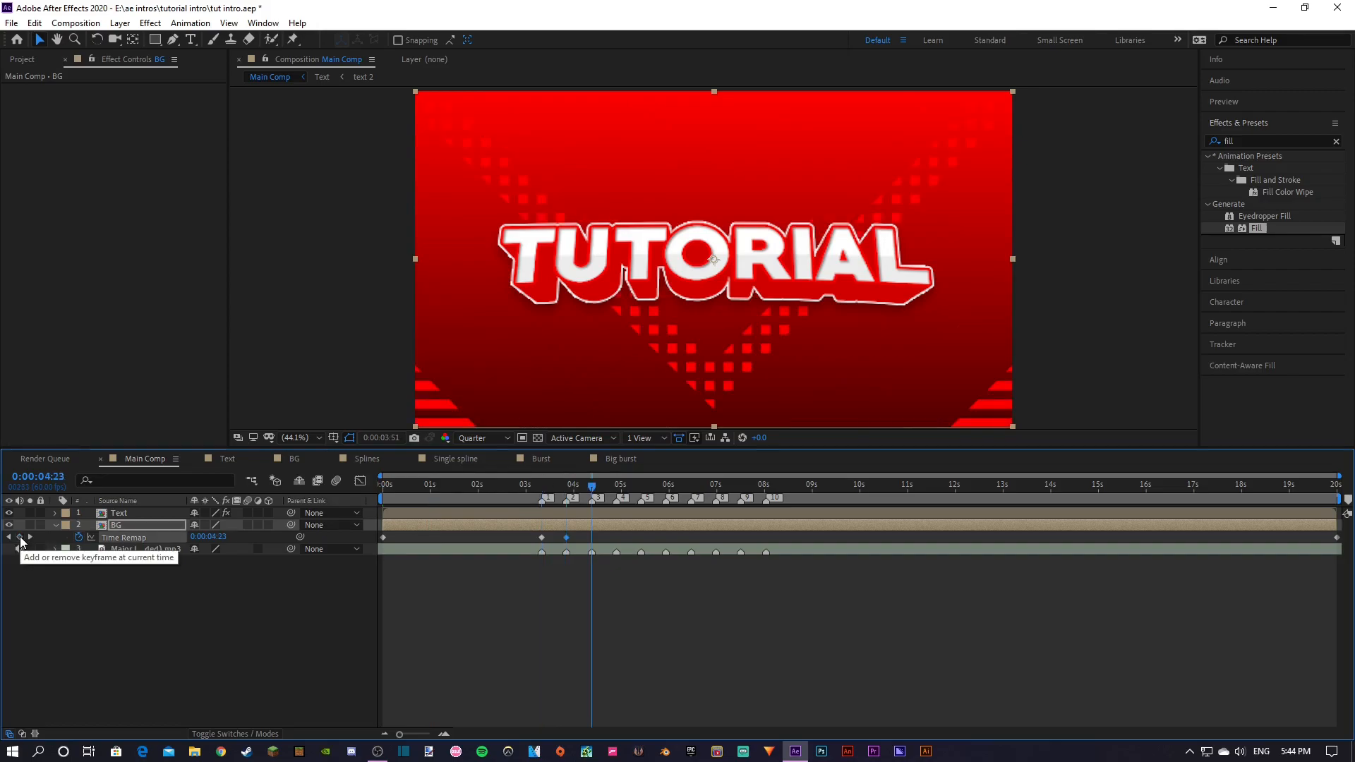
{"action": "key", "text": "3"}
{"action": "left_click", "coordinate": [21, 538]}
{"action": "key", "text": "4"}
{"action": "left_click", "coordinate": [21, 537]}
{"action": "key", "text": "5"}
{"action": "left_click", "coordinate": [21, 538]}
{"action": "key", "text": "6"}
{"action": "left_click", "coordinate": [21, 538]}
{"action": "key", "text": "k"}
{"action": "left_click", "coordinate": [21, 538]}
{"action": "key", "text": "k"}
{"action": "left_click", "coordinate": [20, 538]}
{"action": "key", "text": "k"}
{"action": "left_click", "coordinate": [21, 538]}
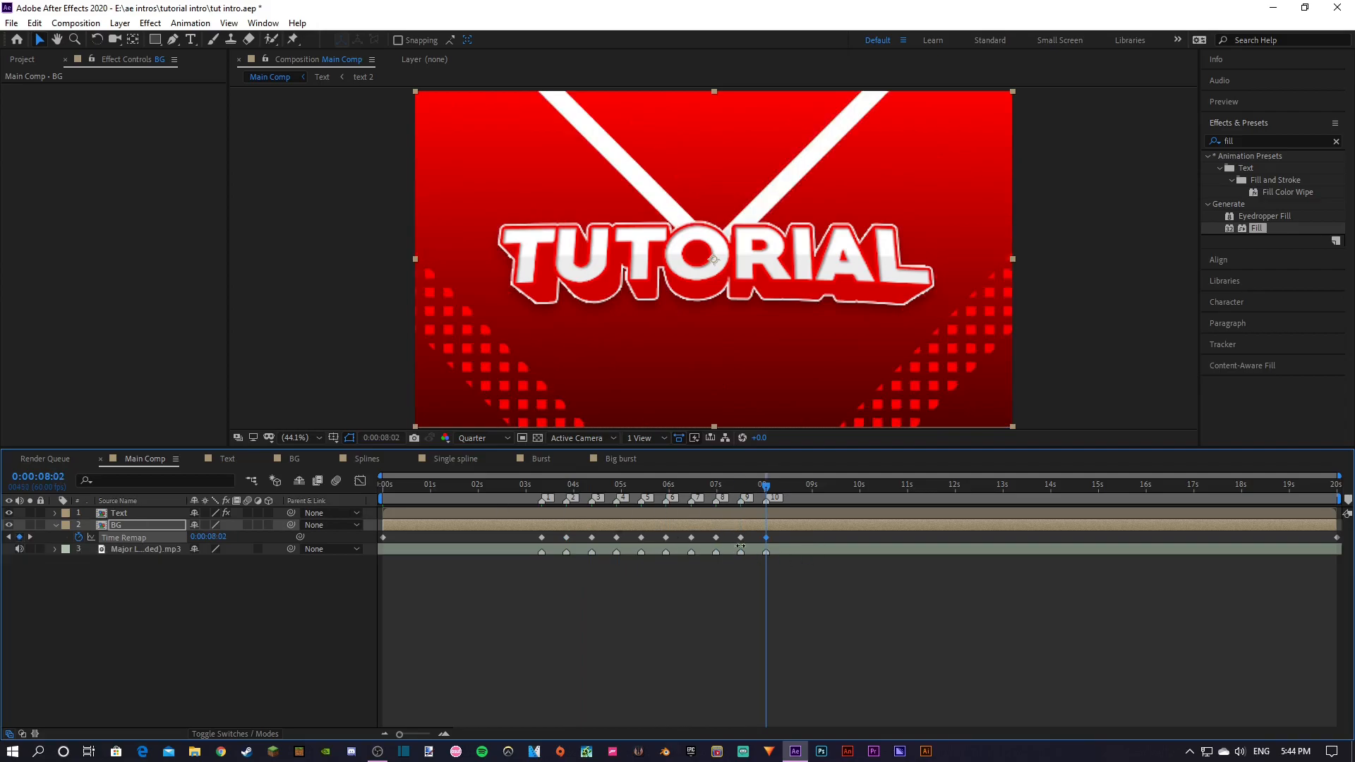
Apply Easy Ease to the ten BG Time Remap keyframes at the music markers
{"action": "left_click_drag", "start_coordinate": [725, 486], "coordinate": [439, 491]}
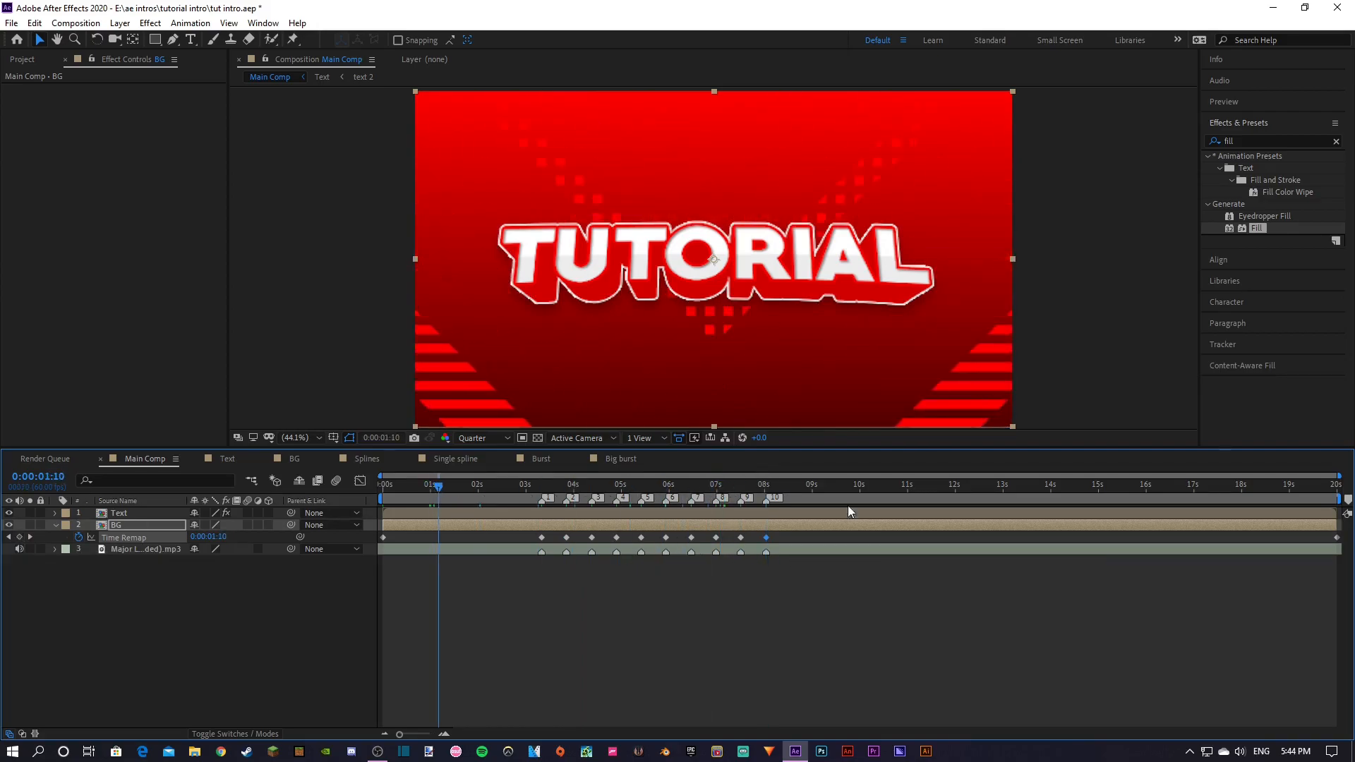
{"action": "left_click_drag", "start_coordinate": [817, 536], "coordinate": [502, 540]}
{"action": "key", "text": "ctrl+alt+h"}
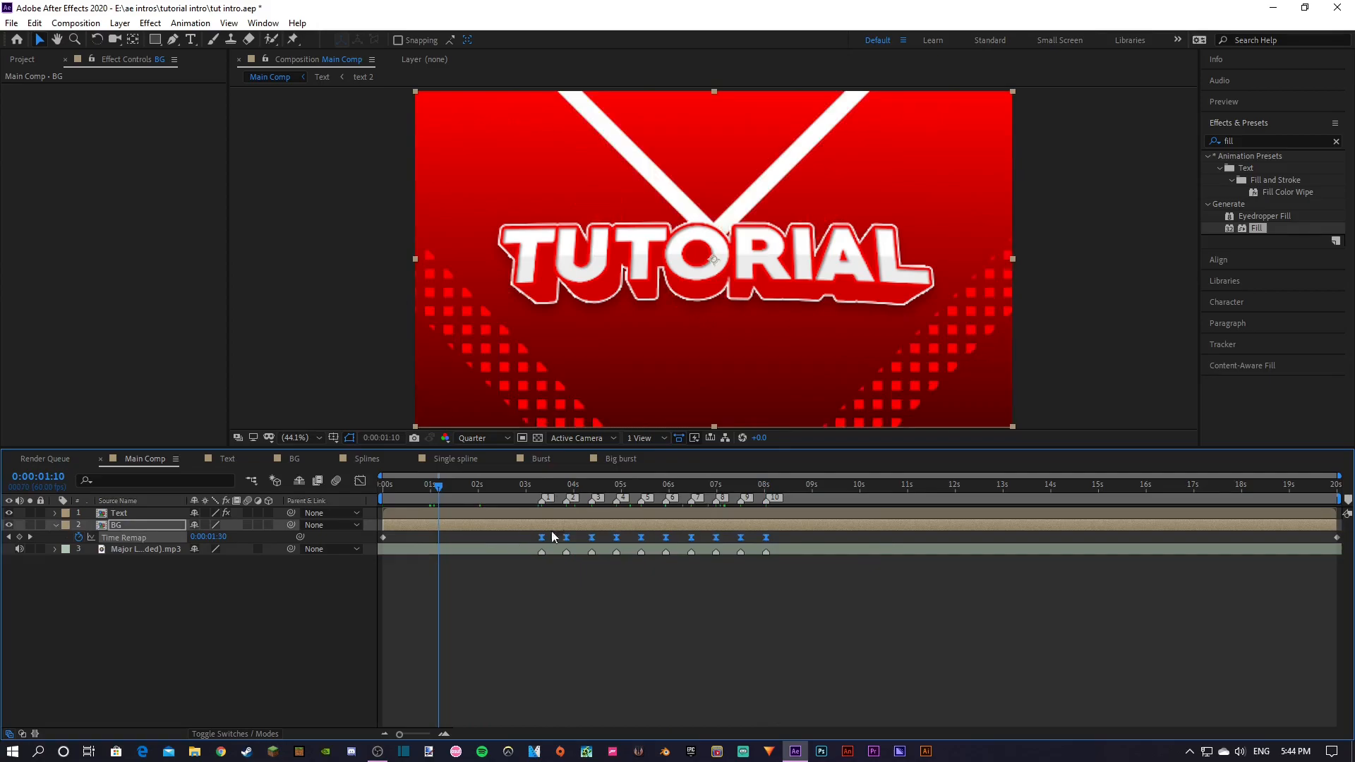
Show BG's Time Remap as a value graph in an enlarged Graph Editor, zoomed to the marker keyframes
{"action": "left_click", "coordinate": [359, 481]}
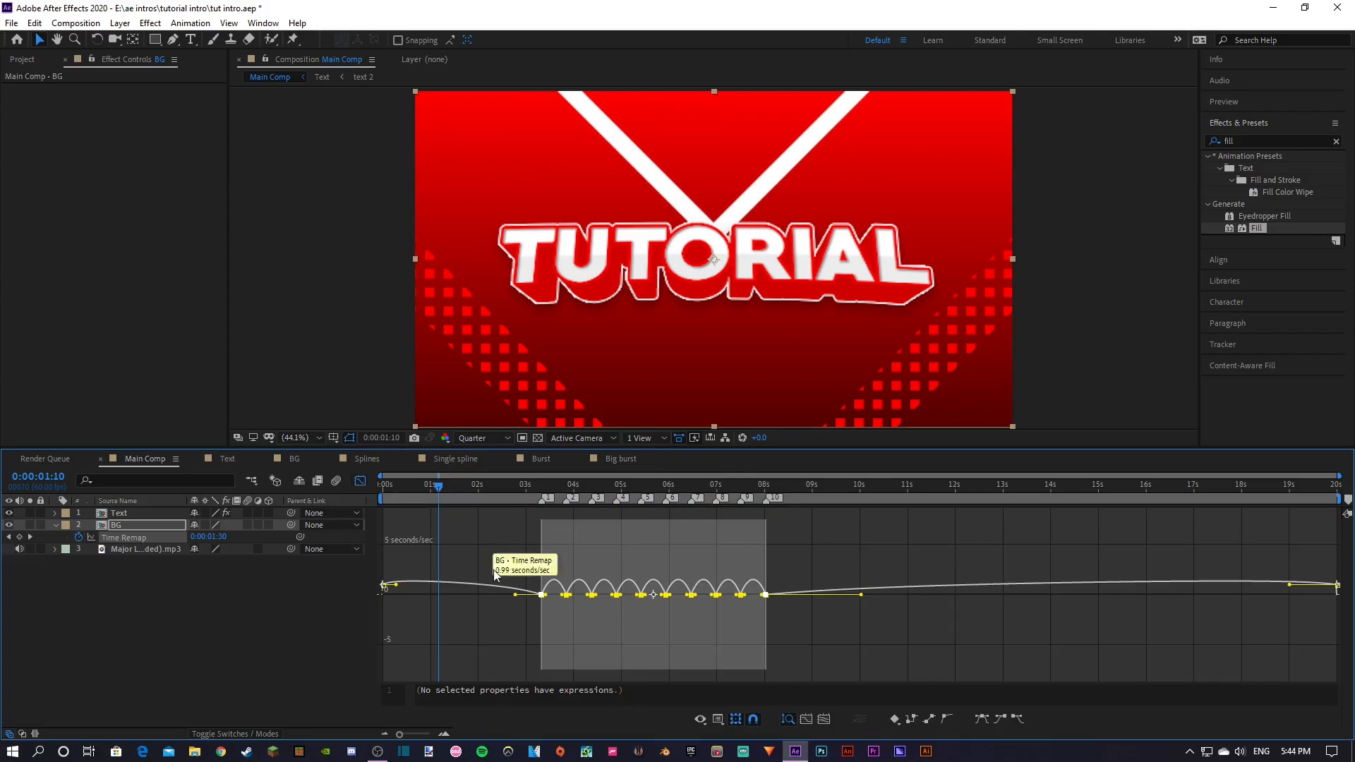
{"action": "right_click", "coordinate": [502, 553]}
{"action": "left_click", "coordinate": [585, 414]}
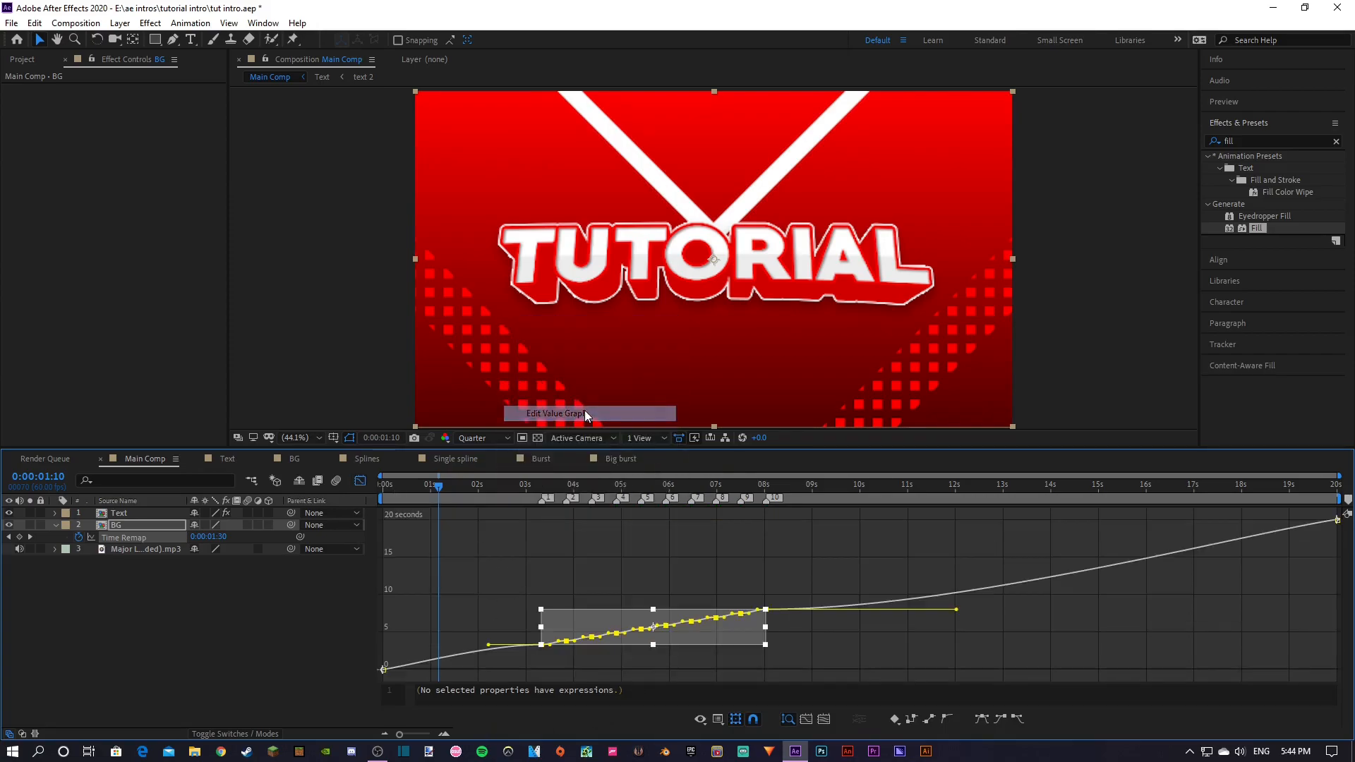
{"action": "left_click", "coordinate": [444, 734]}
{"action": "left_click", "coordinate": [444, 734]}
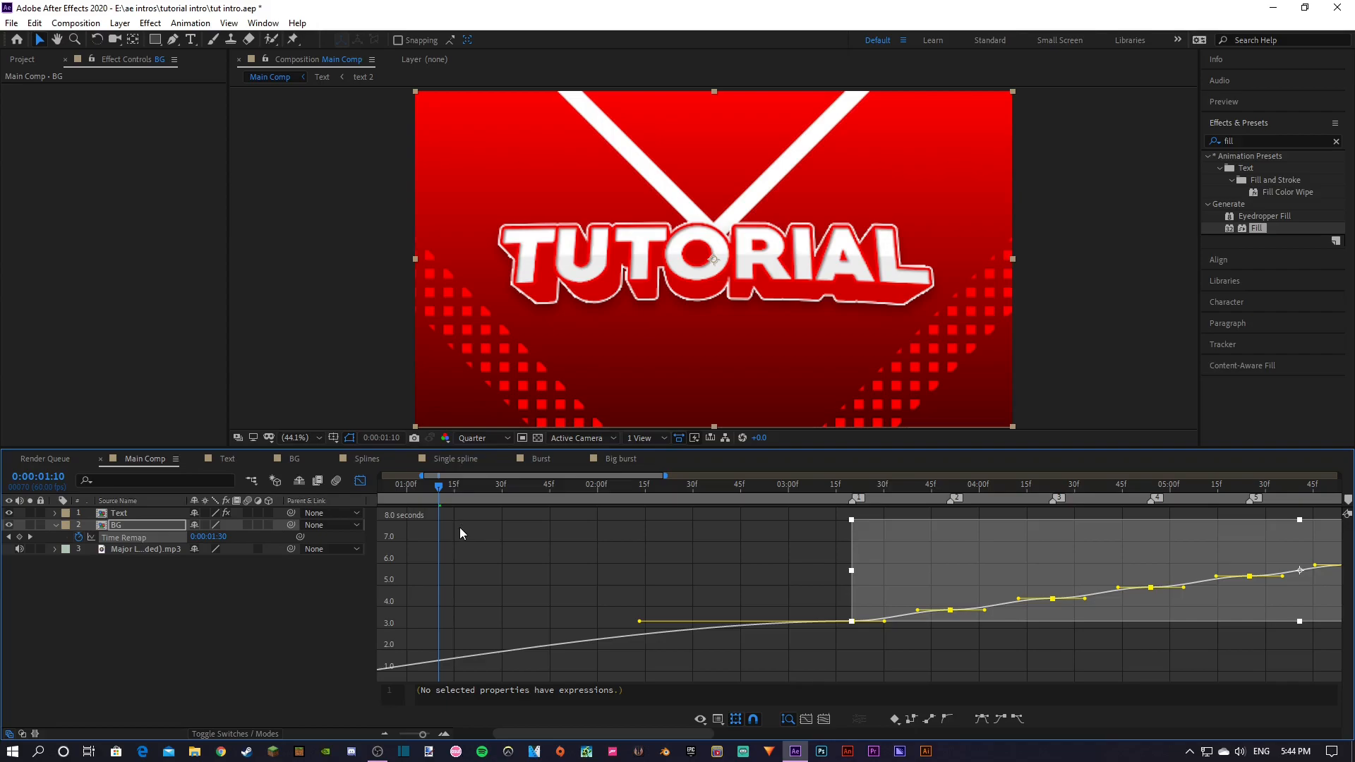
{"action": "key", "text": "grave"}
{"action": "left_click_drag", "start_coordinate": [558, 734], "coordinate": [598, 725]}
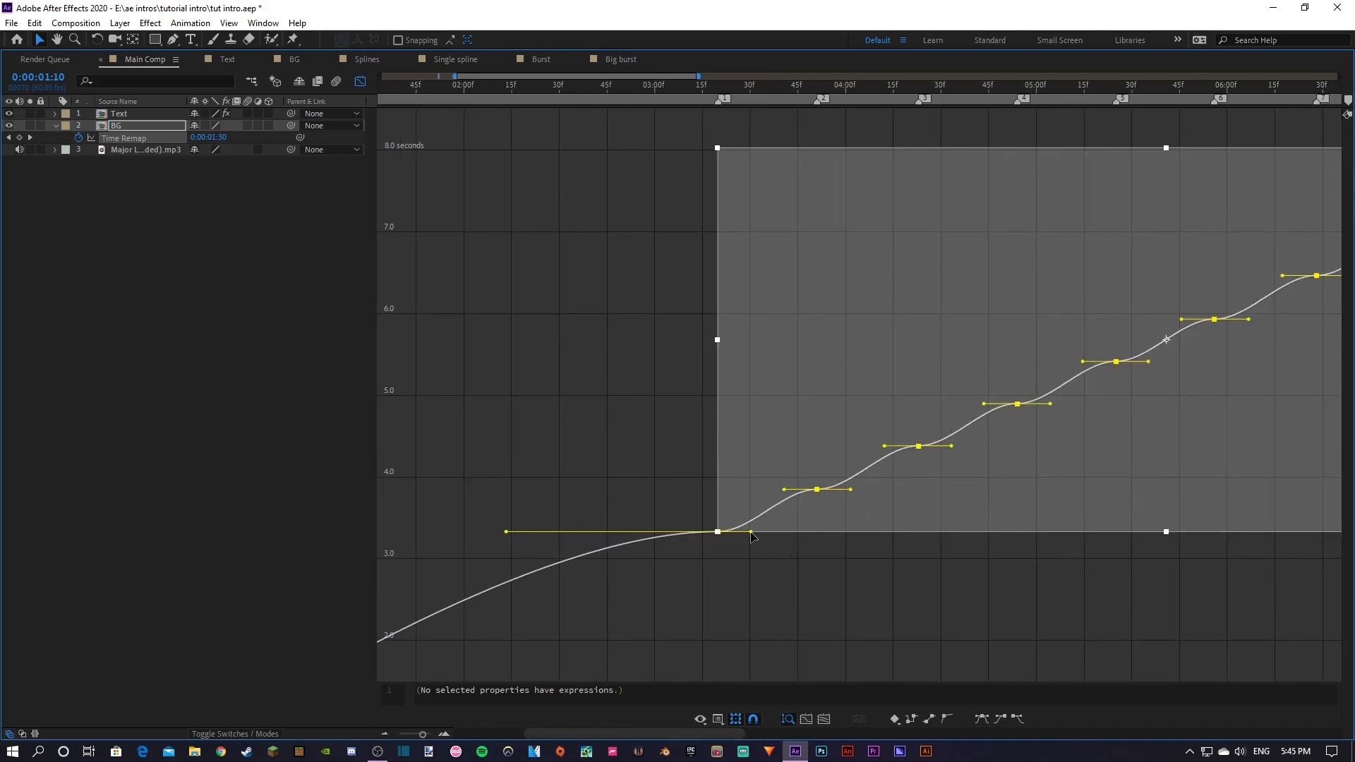
Steepen the outgoing handles of all ten marker keyframes together and shorten their incoming handles, so each segment starts fast and slows
{"action": "left_click_drag", "start_coordinate": [748, 525], "coordinate": [734, 505]}
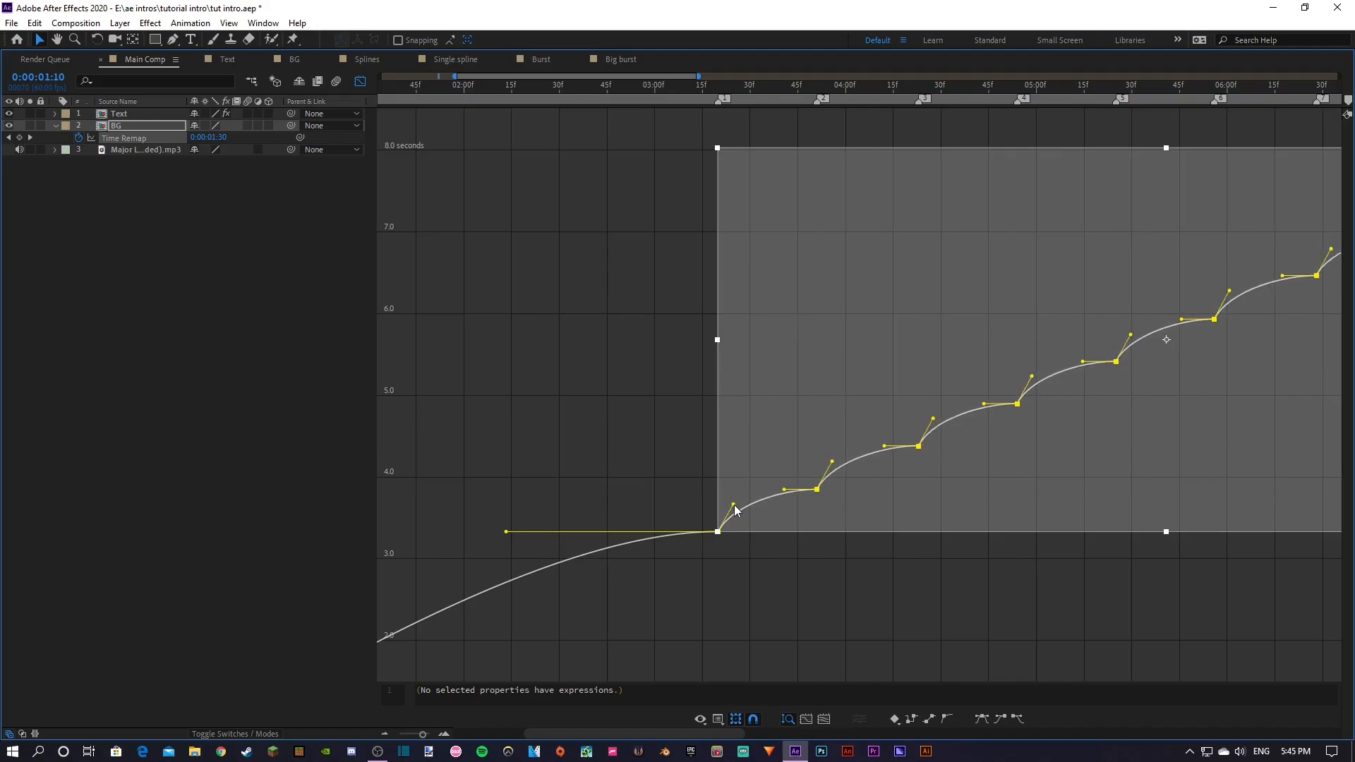
{"action": "left_click_drag", "start_coordinate": [505, 532], "coordinate": [728, 553]}
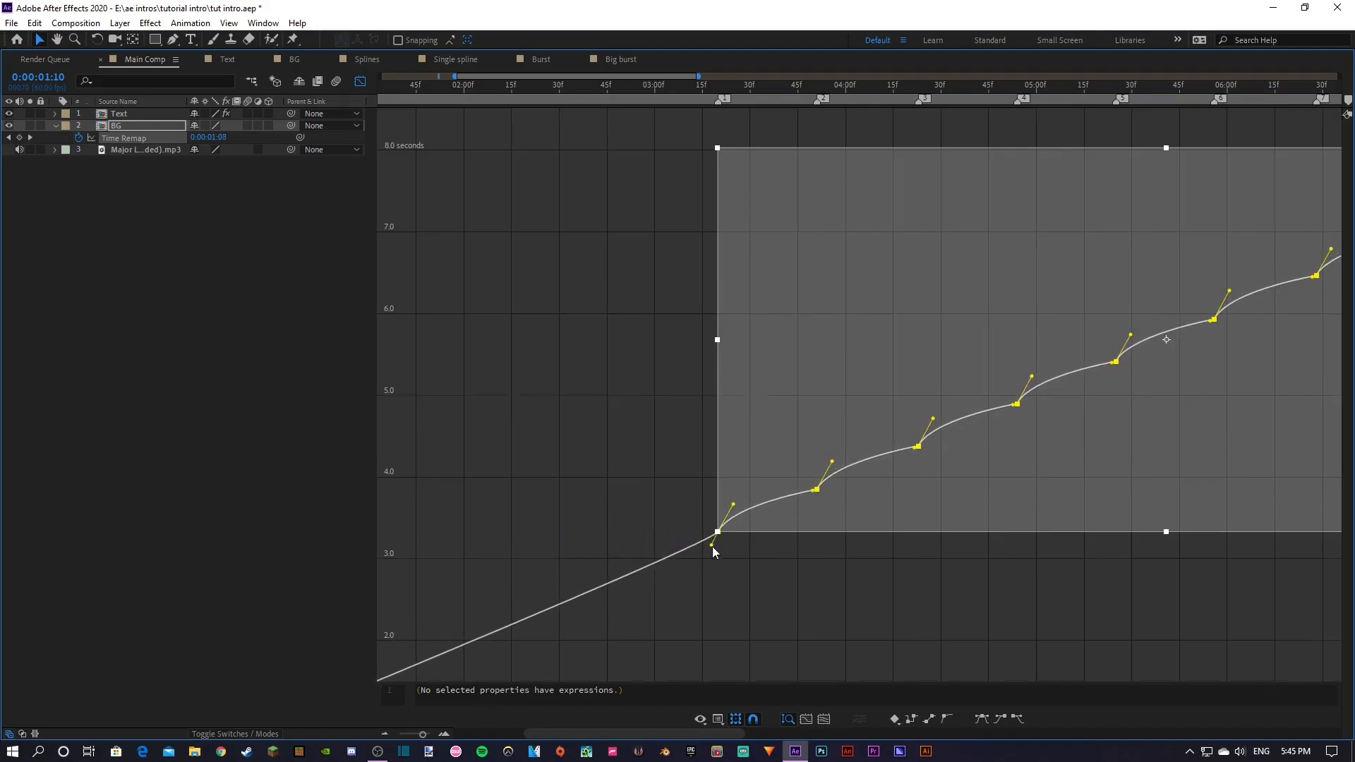
{"action": "left_click", "coordinate": [738, 558]}
Extend the outgoing handles of the Time Remap keyframes at markers 1 to 4 individually to strengthen each fast start
{"action": "left_click_drag", "start_coordinate": [750, 735], "coordinate": [796, 734]}
{"action": "left_click", "coordinate": [521, 566]}
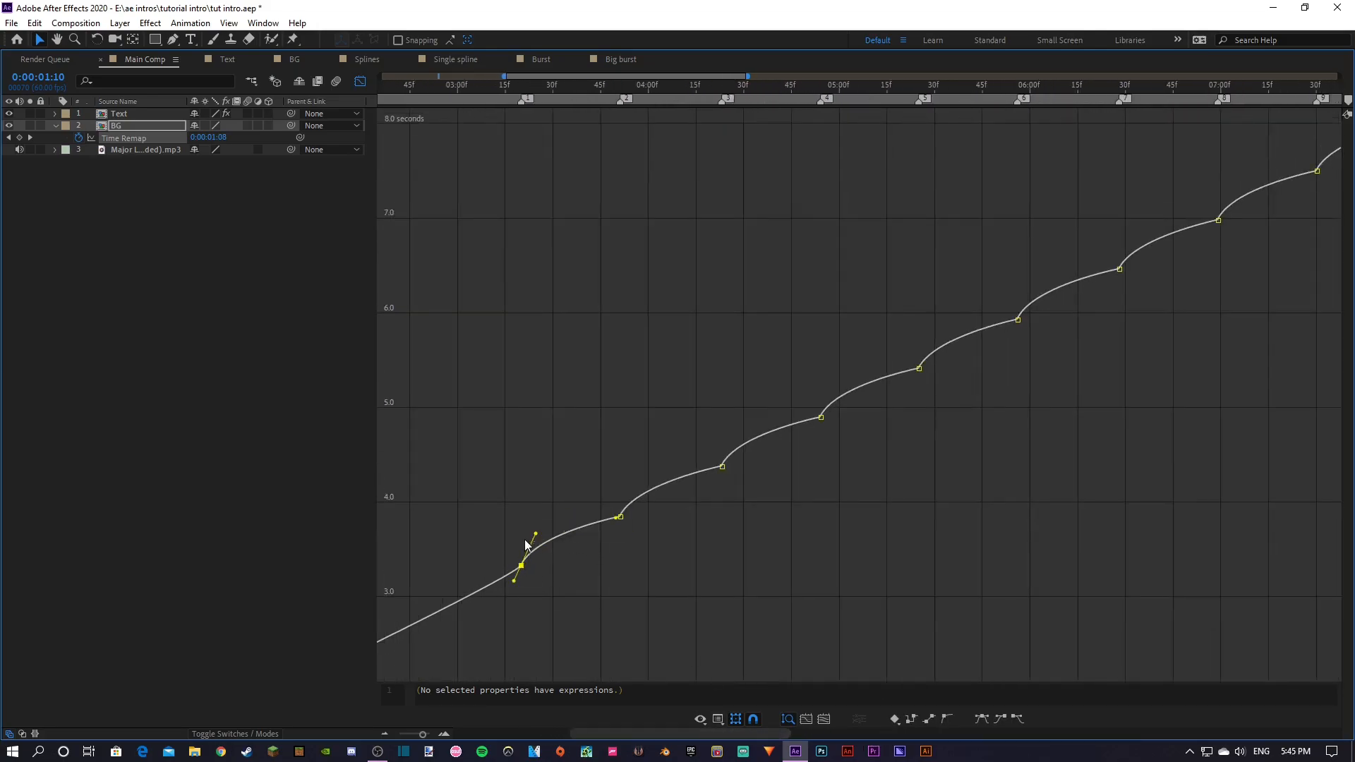
{"action": "mouse_move", "coordinate": [534, 535]}
{"action": "left_mouse_down"}
{"action": "mouse_move", "coordinate": [528, 548]}
{"action": "mouse_move", "coordinate": [538, 526]}
{"action": "left_mouse_up"}
{"action": "left_click", "coordinate": [619, 517]}
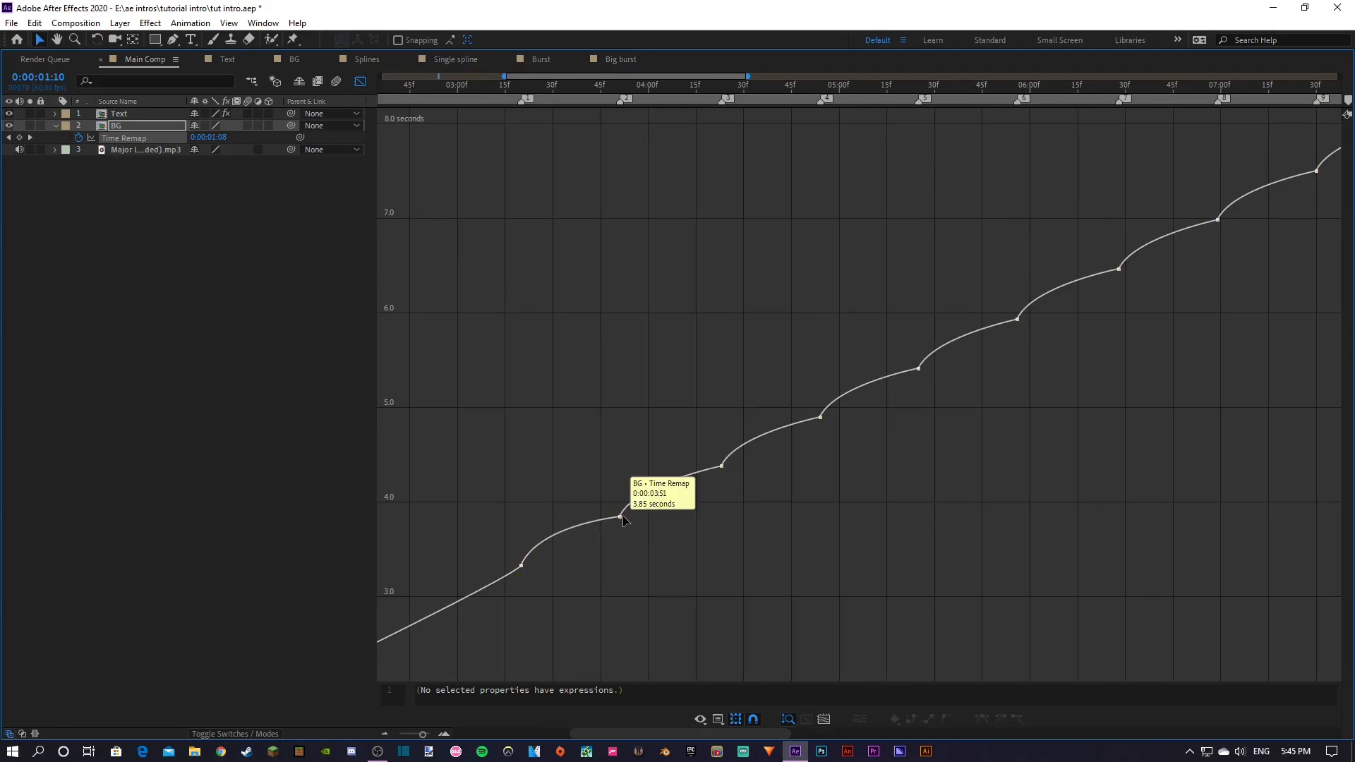
{"action": "left_click_drag", "start_coordinate": [646, 483], "coordinate": [642, 483]}
{"action": "left_click", "coordinate": [722, 467]}
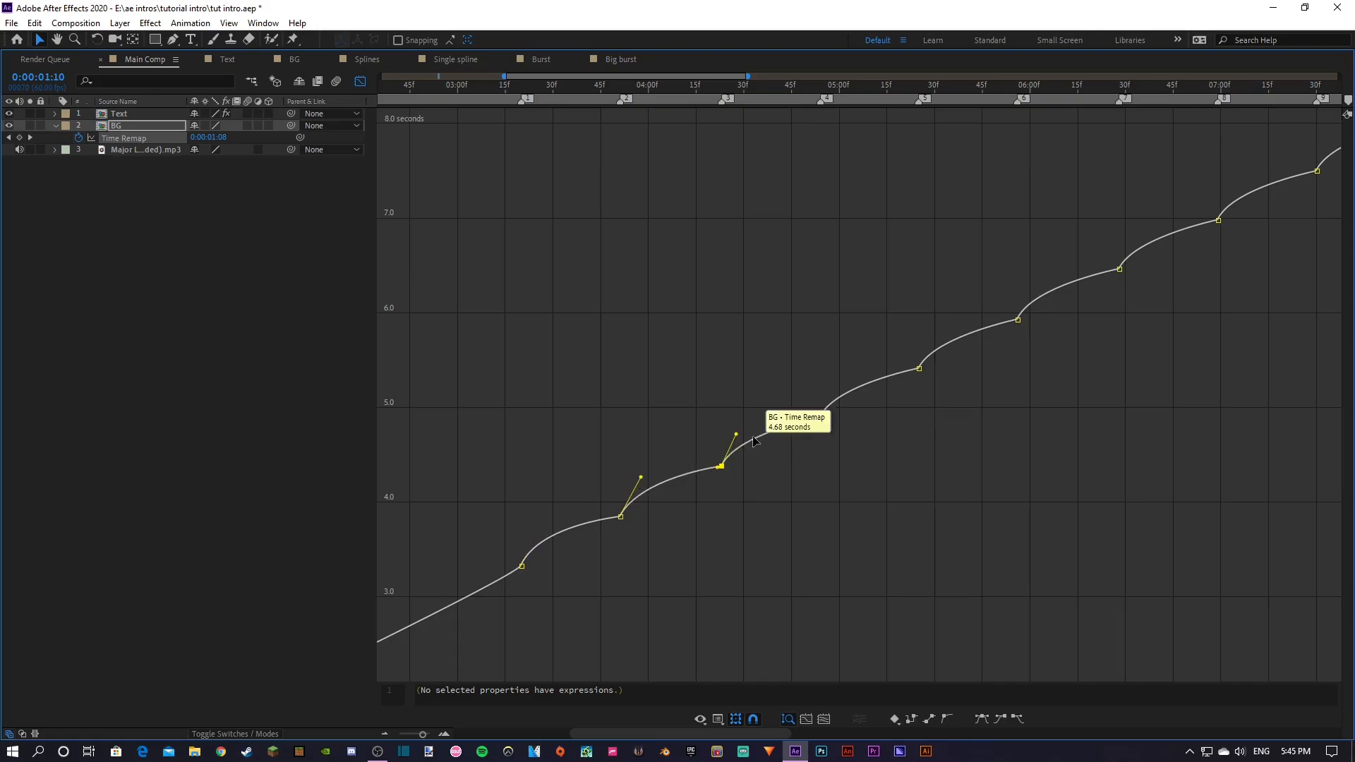
{"action": "left_click_drag", "start_coordinate": [736, 432], "coordinate": [742, 427]}
{"action": "left_click", "coordinate": [821, 417]}
{"action": "left_click", "coordinate": [836, 380]}
{"action": "left_click", "coordinate": [820, 417]}
{"action": "left_click_drag", "start_coordinate": [836, 386], "coordinate": [845, 374]}
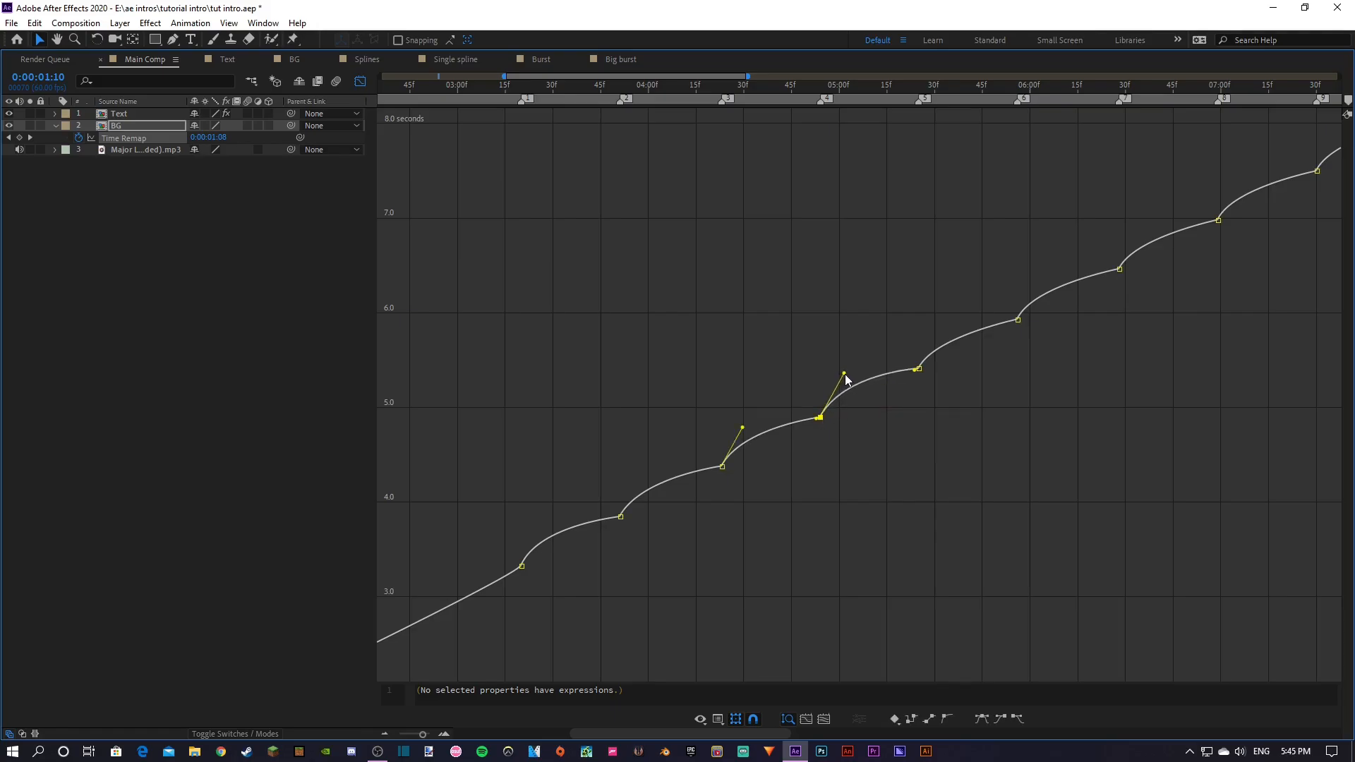
Deselect the Time Remap keyframes, restore the normal panel layout and fit the whole 20-second Main Comp timeline in view
{"action": "left_click", "coordinate": [679, 668]}
{"action": "mouse_move", "coordinate": [635, 727]}
{"action": "left_mouse_down"}
{"action": "mouse_move", "coordinate": [785, 719]}
{"action": "mouse_move", "coordinate": [652, 721]}
{"action": "left_mouse_up"}
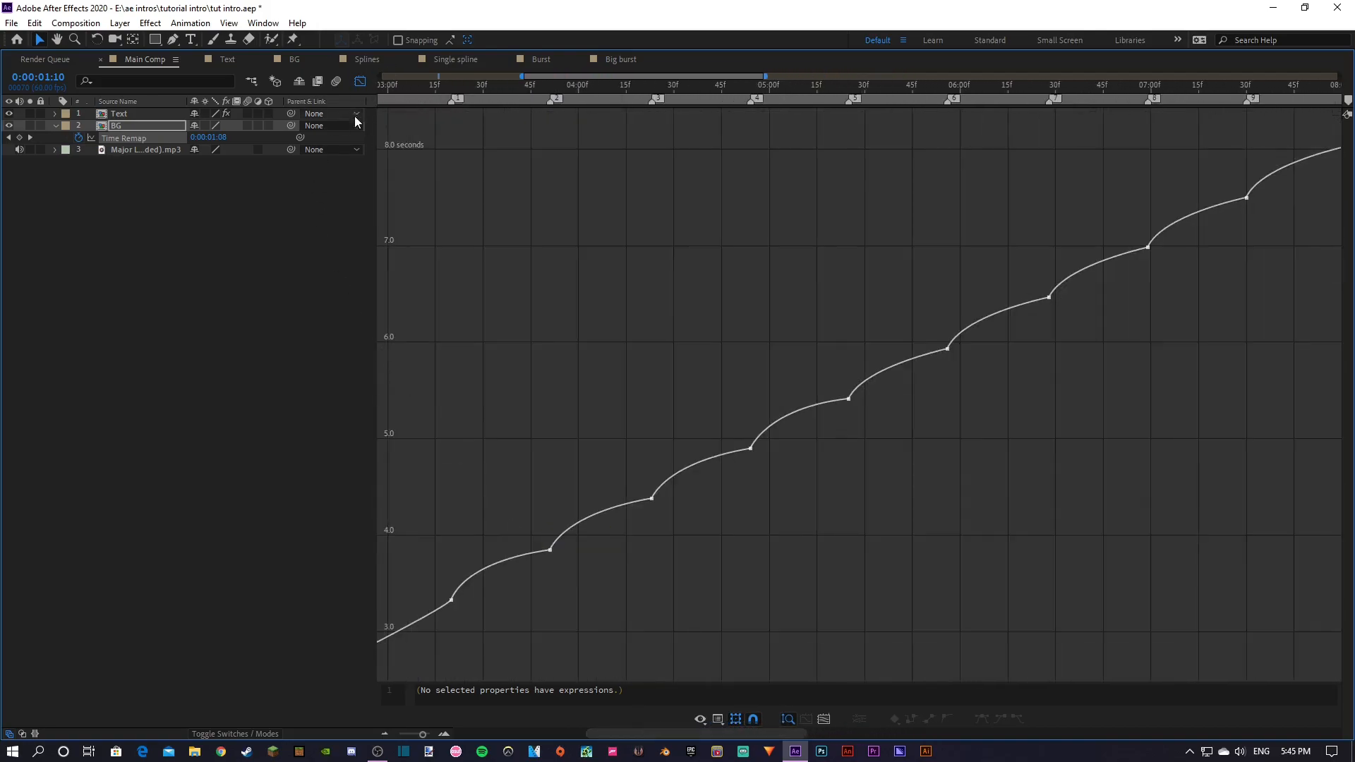
{"action": "key", "text": "grave"}
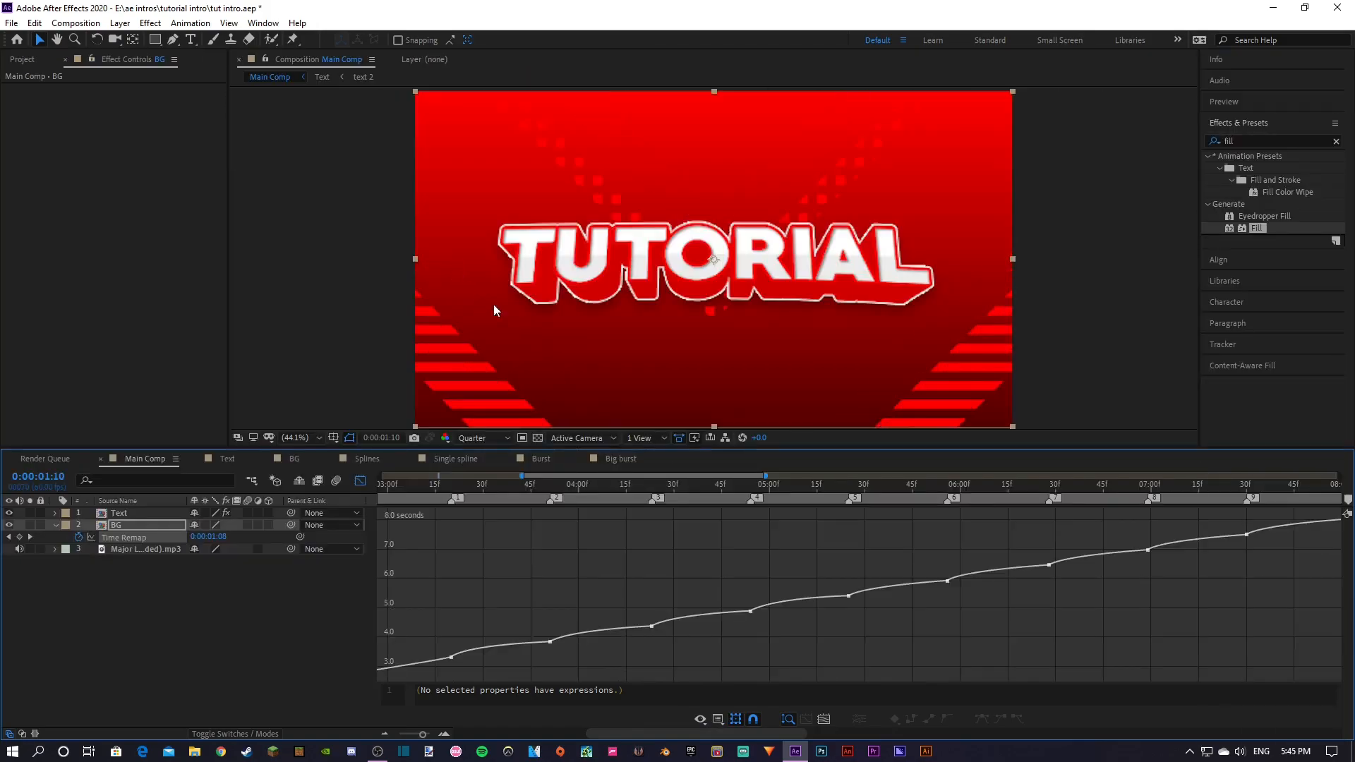
{"action": "left_click_drag", "start_coordinate": [406, 486], "coordinate": [187, 485]}
{"action": "left_click_drag", "start_coordinate": [424, 734], "coordinate": [385, 734]}
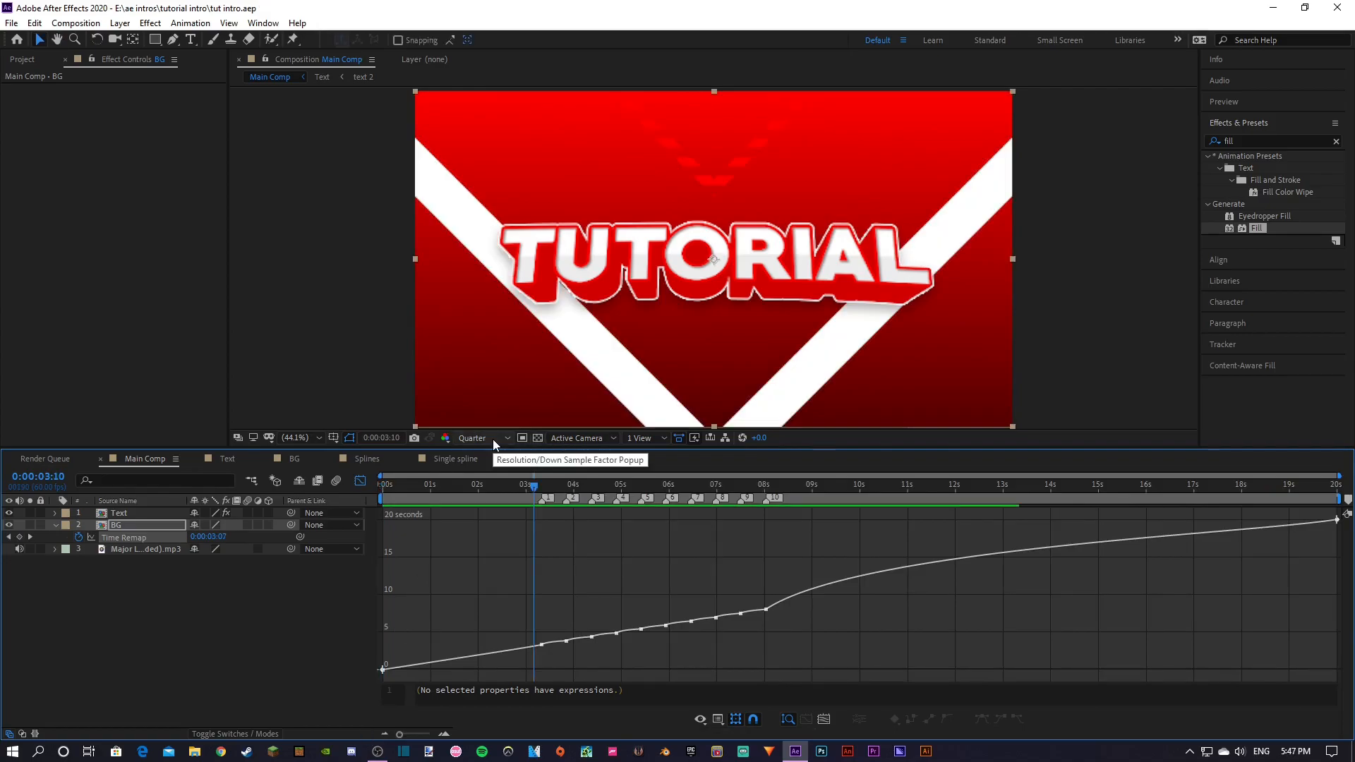
Set Main Comp's preview to a custom resolution rendering every 10 pixels horizontally and vertically
{"action": "left_click", "coordinate": [492, 440]}
{"action": "left_click", "coordinate": [497, 540]}
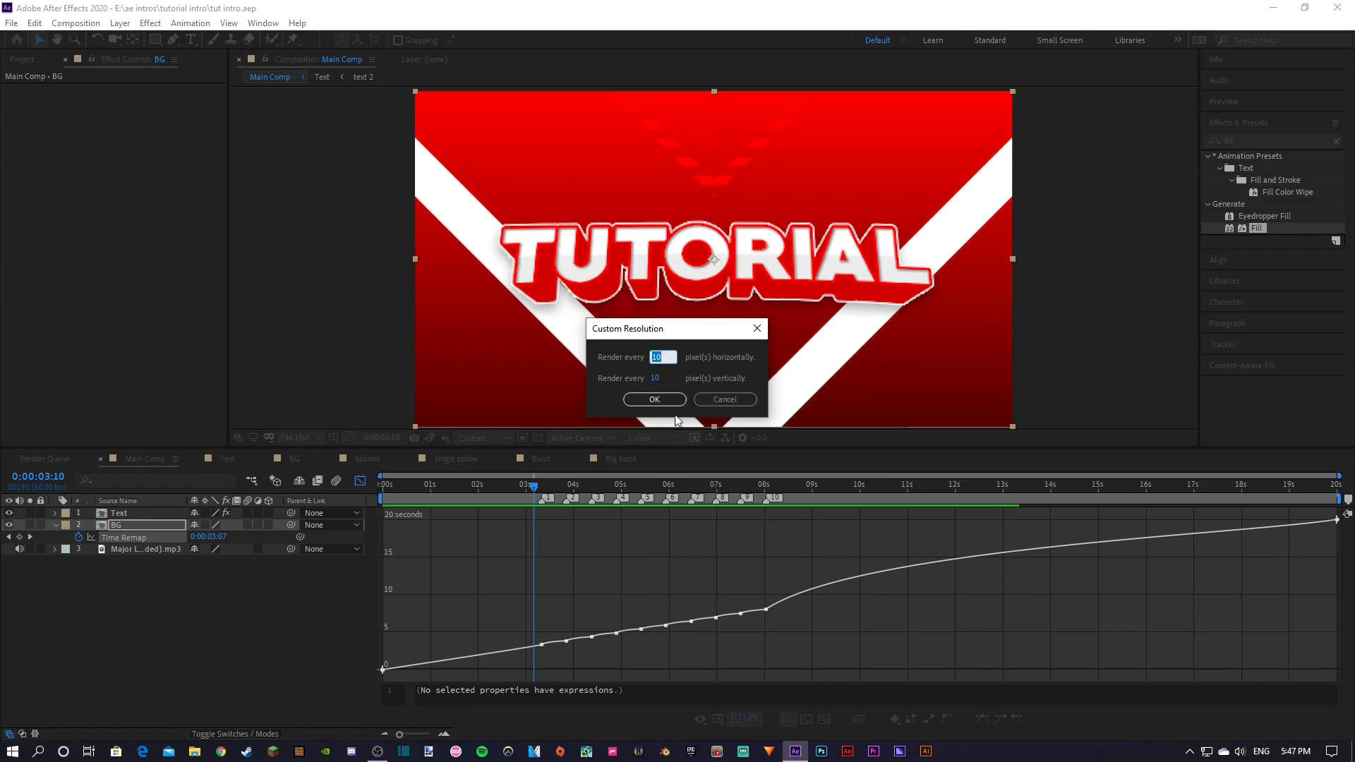
{"action": "left_click", "coordinate": [660, 401]}
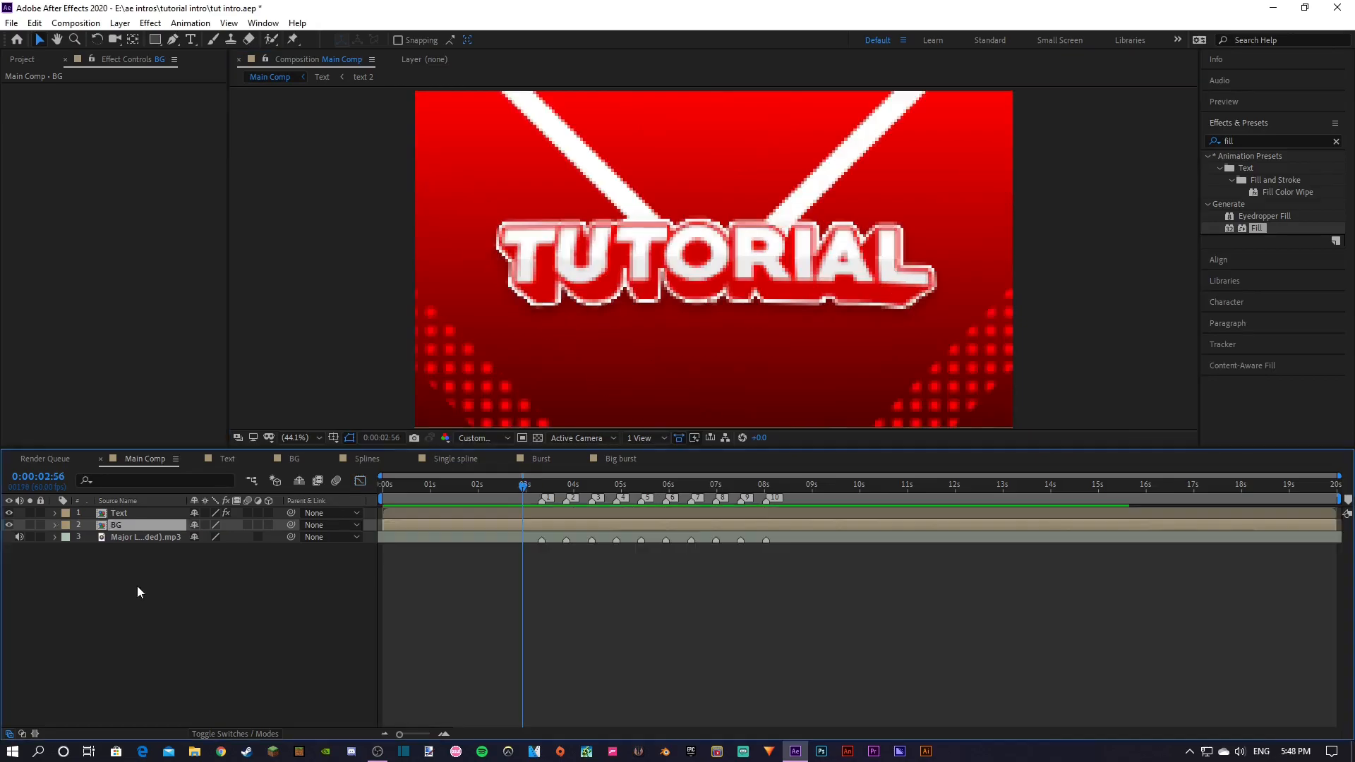
Add the Splines composition to Main Comp as a layer between Text and BG
{"action": "left_click", "coordinate": [137, 588]}
{"action": "left_click", "coordinate": [23, 60]}
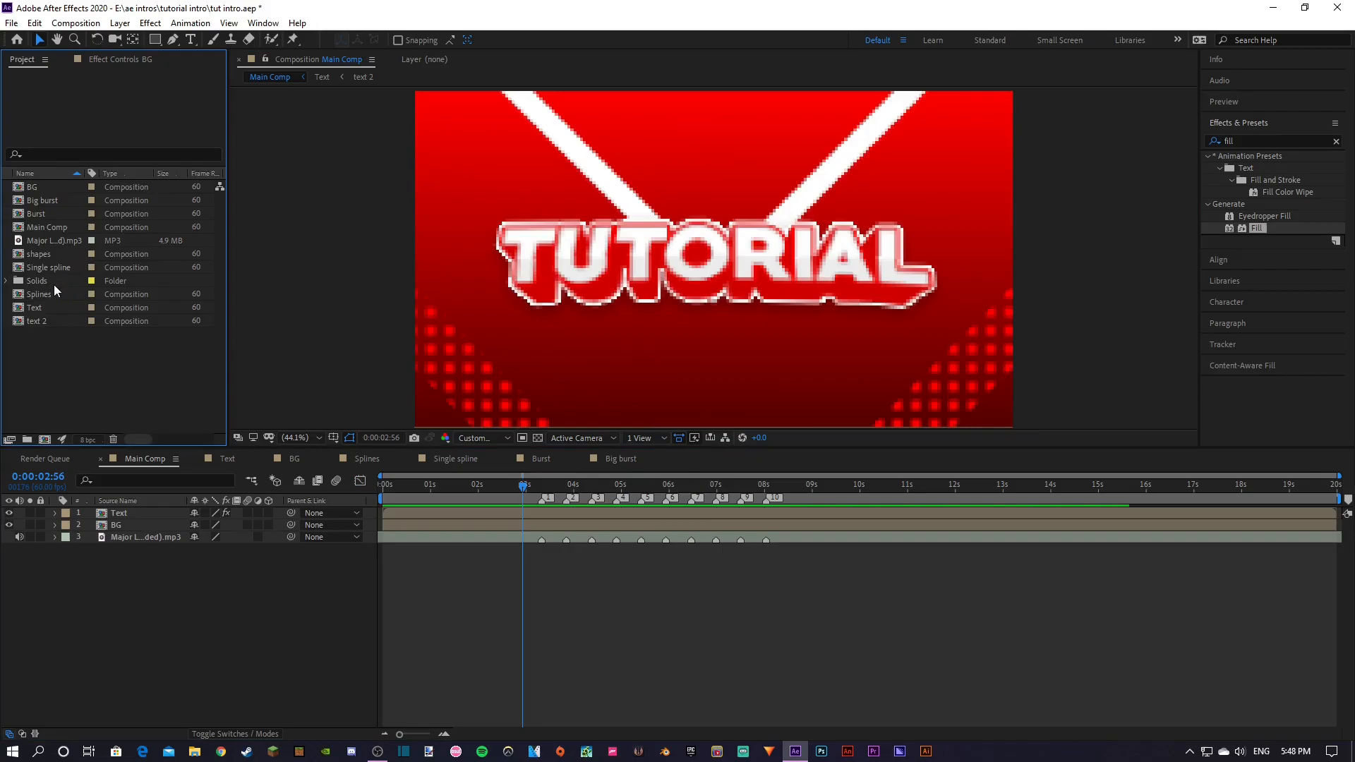
{"action": "left_click_drag", "start_coordinate": [31, 293], "coordinate": [163, 519]}
{"action": "left_click_drag", "start_coordinate": [531, 486], "coordinate": [459, 485]}
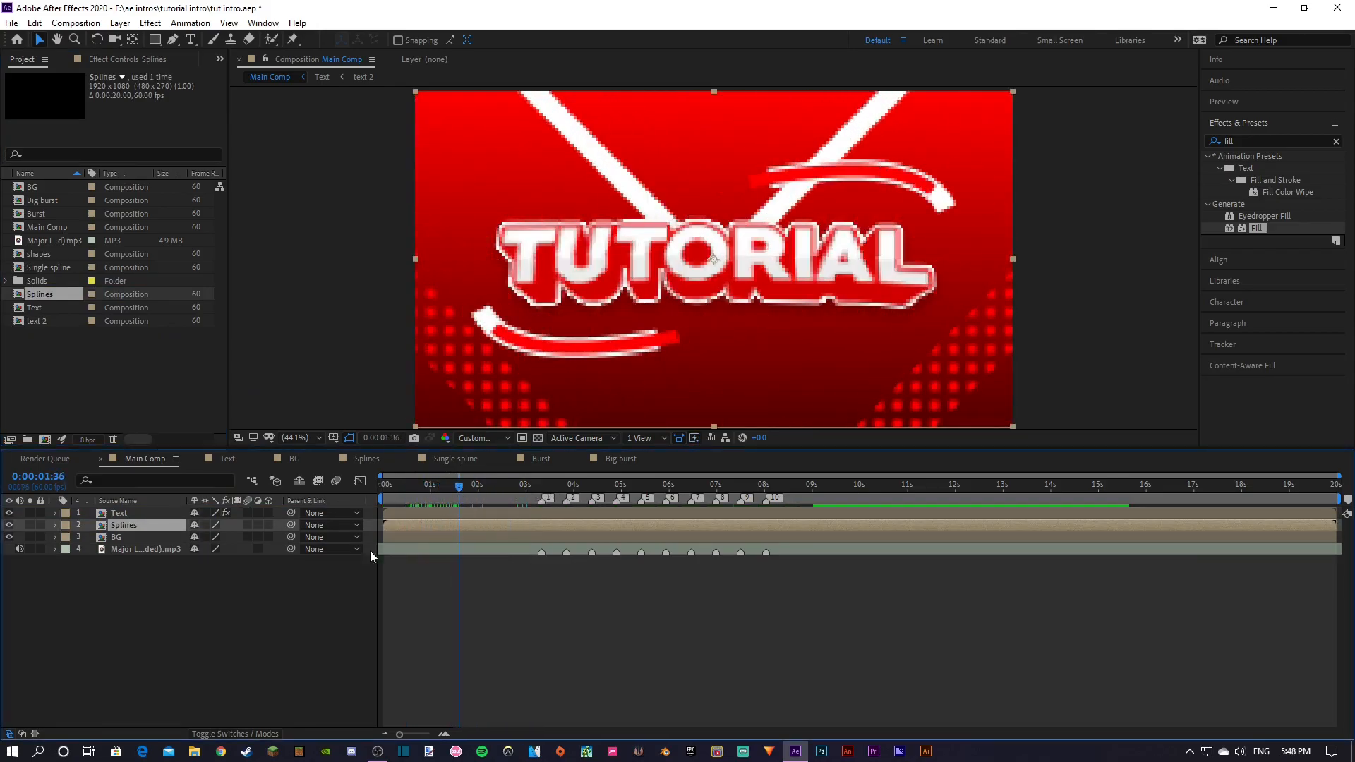
Copy BG's Time Remap keyframes onto the Splines layer, starting at 0:00, and play the result
{"action": "left_click", "coordinate": [137, 538]}
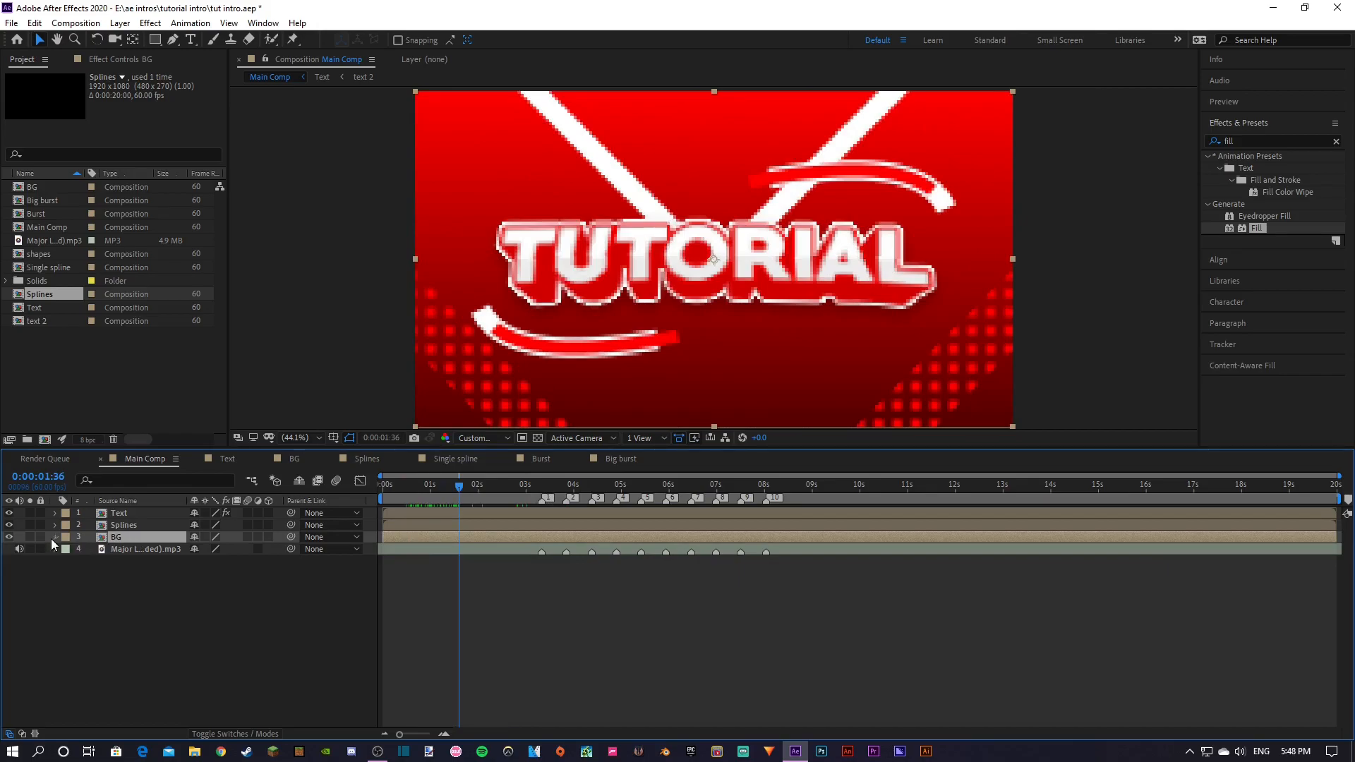
{"action": "left_click", "coordinate": [54, 538]}
{"action": "left_click", "coordinate": [138, 549]}
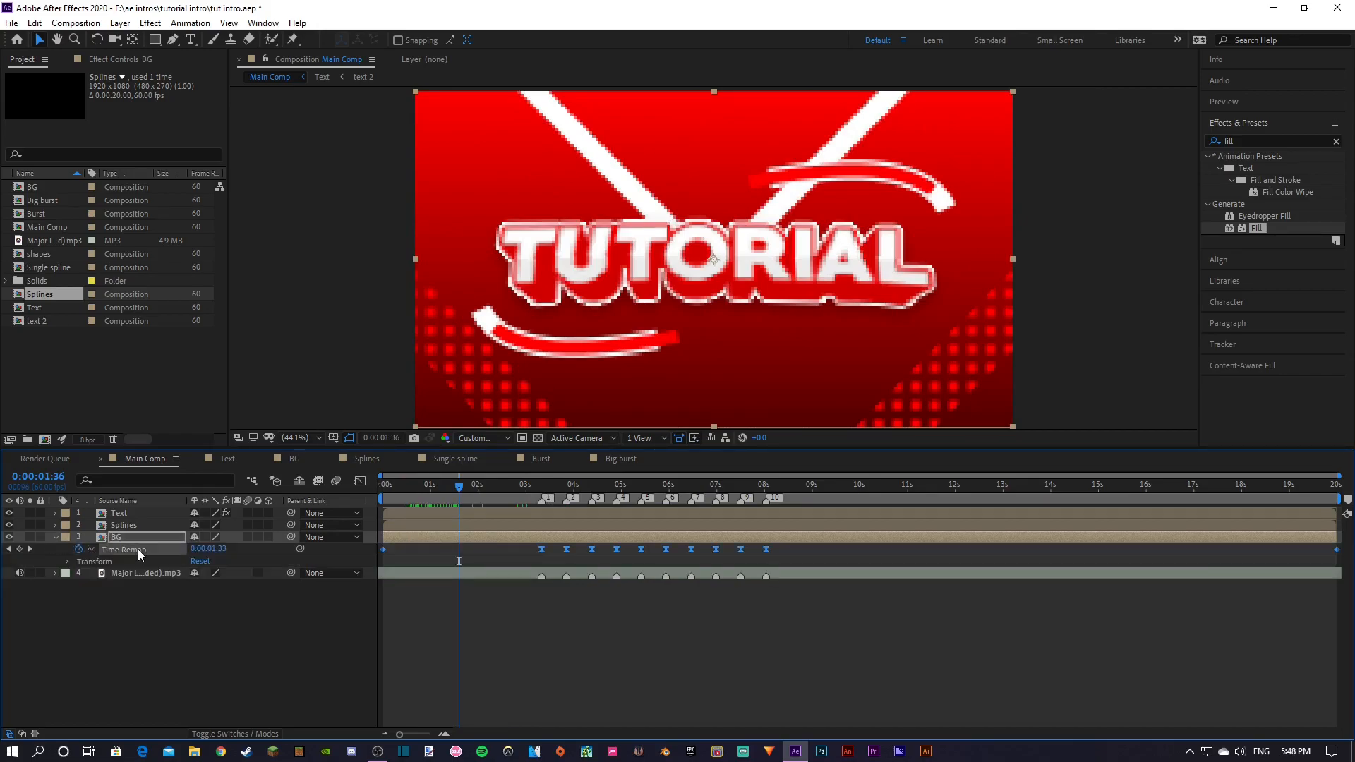
{"action": "left_click", "coordinate": [125, 526]}
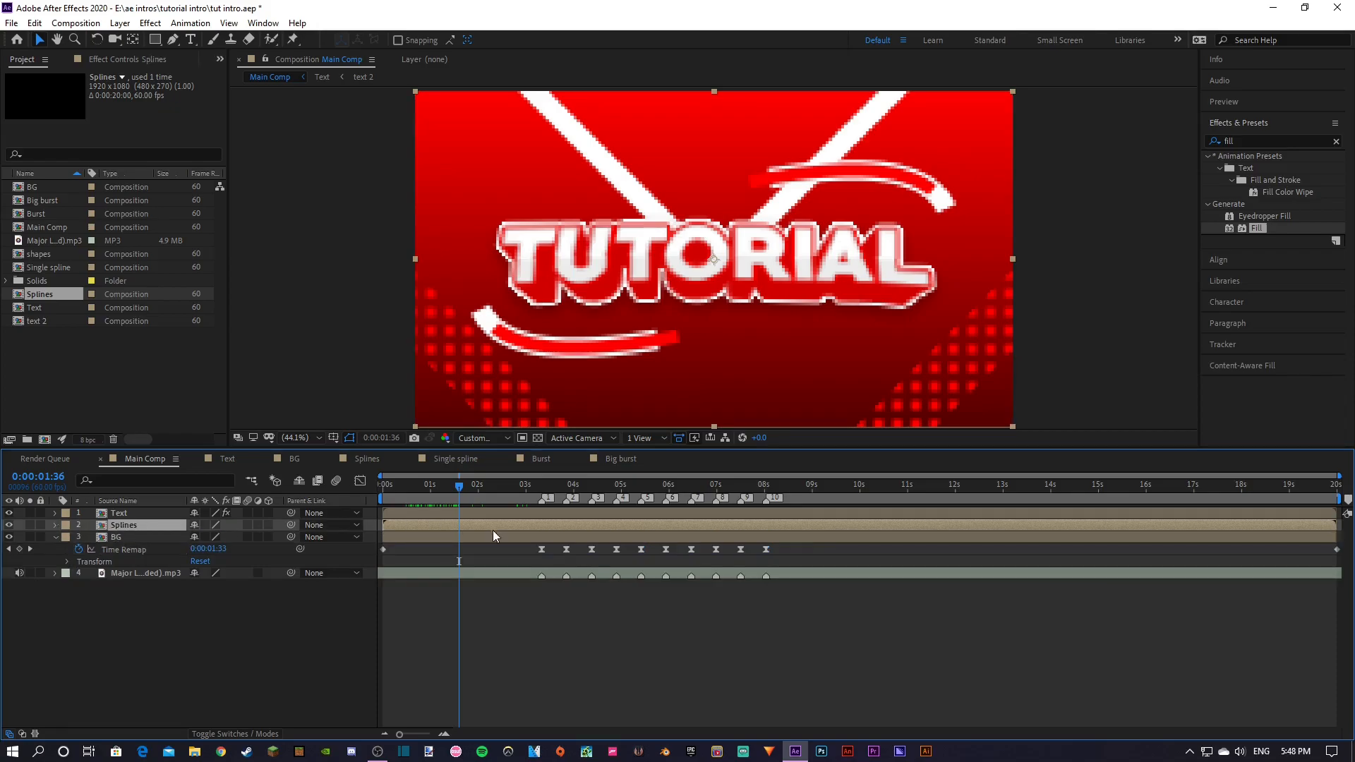
{"action": "left_click_drag", "start_coordinate": [457, 489], "coordinate": [279, 487]}
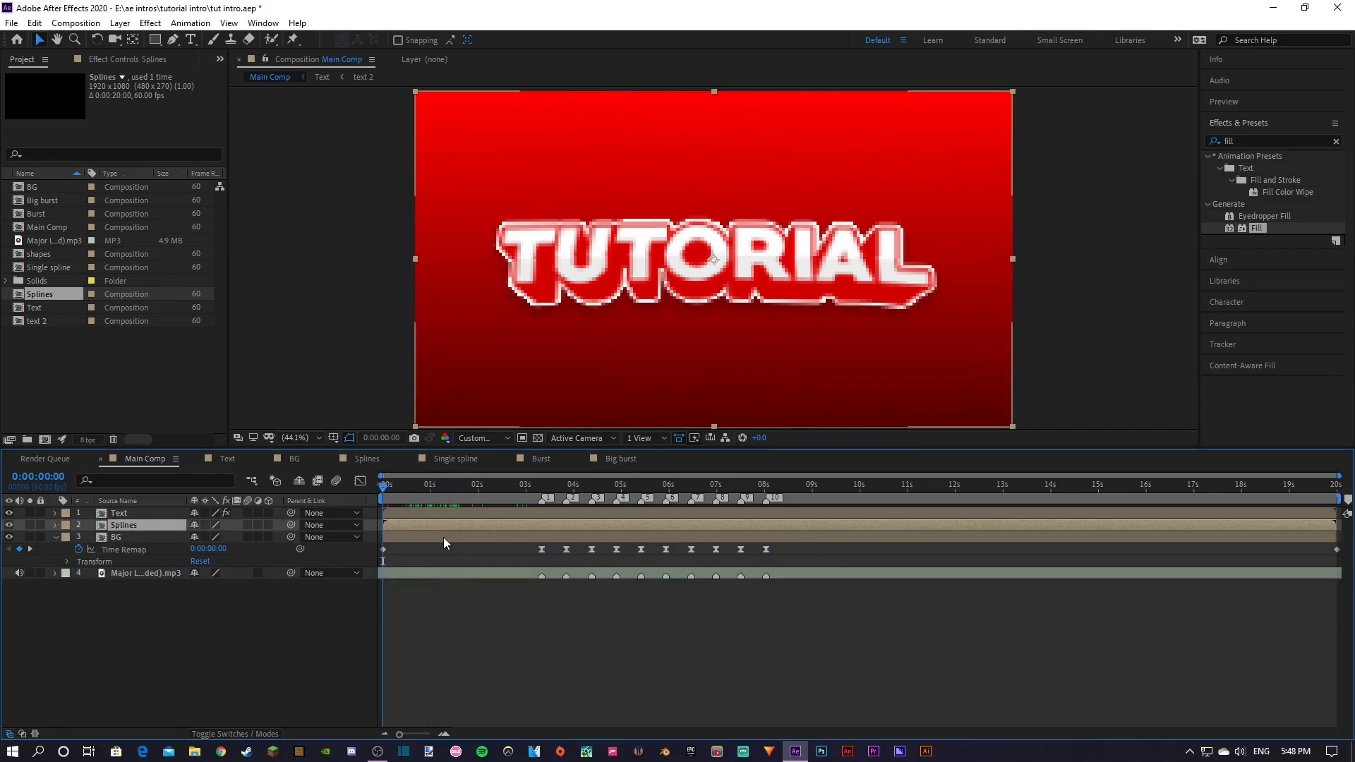
{"action": "key", "text": "ctrl+v"}
{"action": "key", "text": "space"}
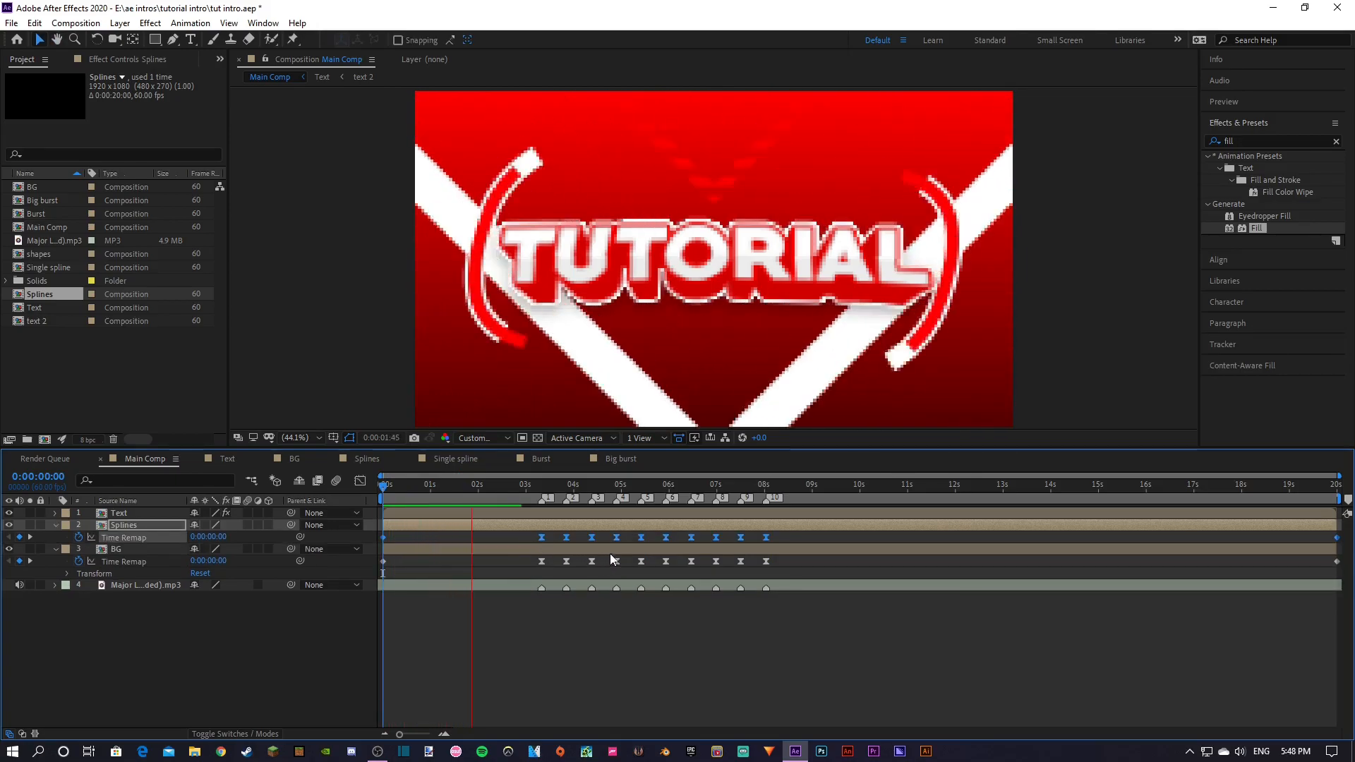
{"action": "key", "text": "space"}
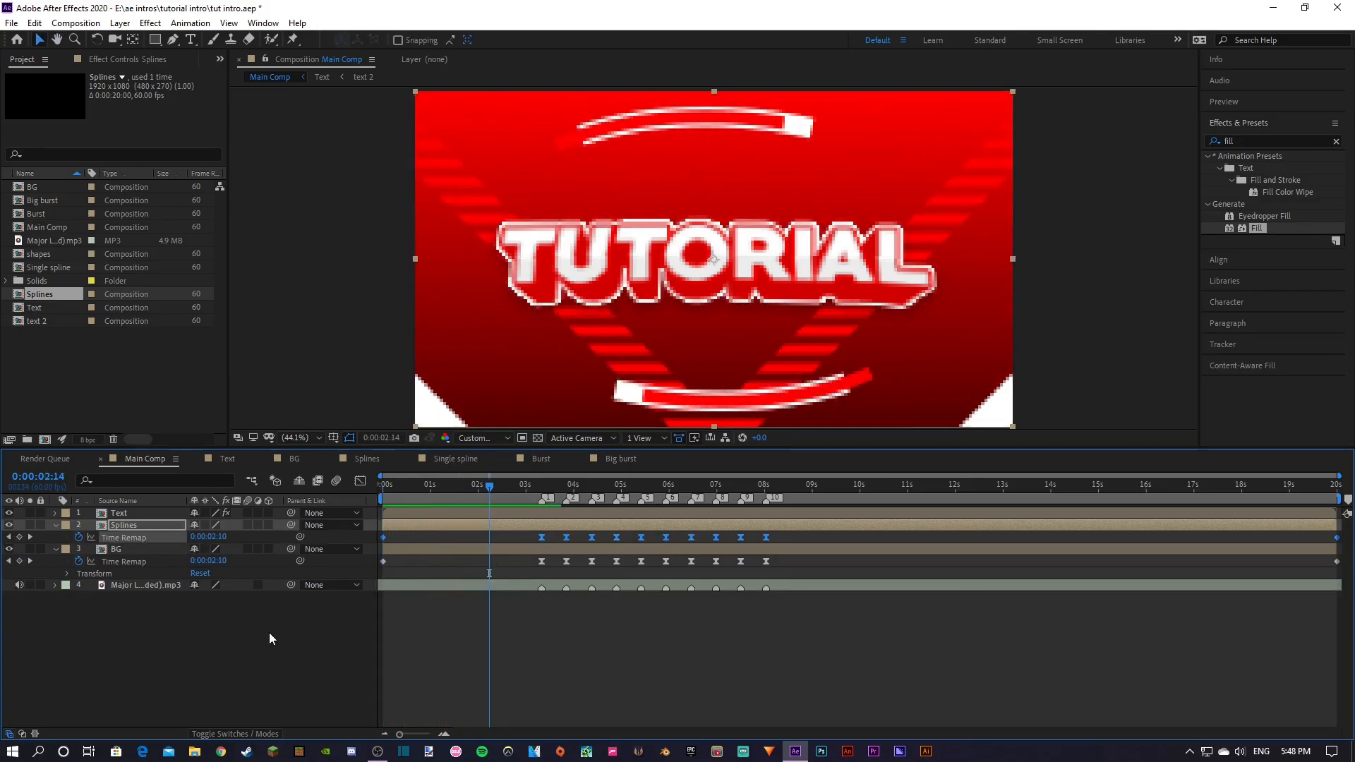
Shift all four shape layers together in time inside the Splines composition and preview Main Comp from the start
{"action": "left_click_drag", "start_coordinate": [514, 485], "coordinate": [628, 509]}
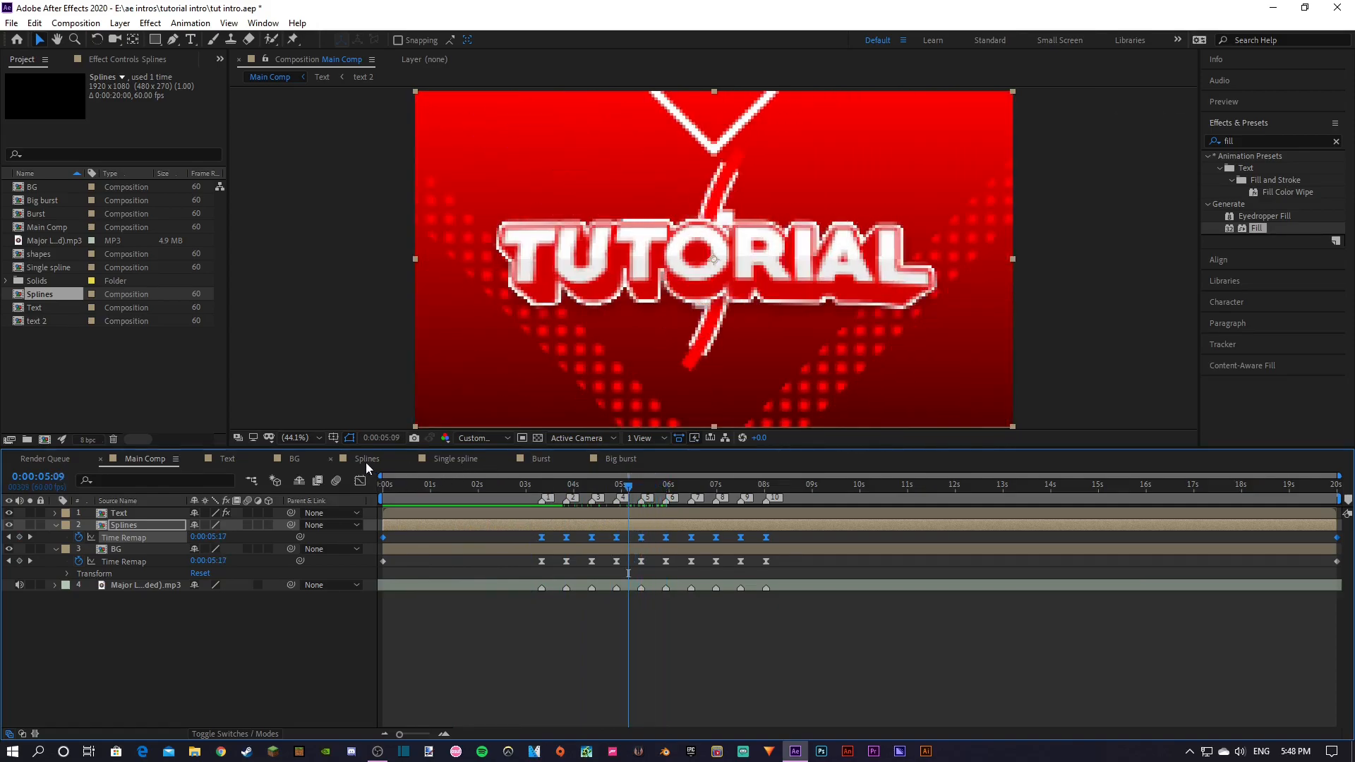
{"action": "left_click", "coordinate": [363, 459]}
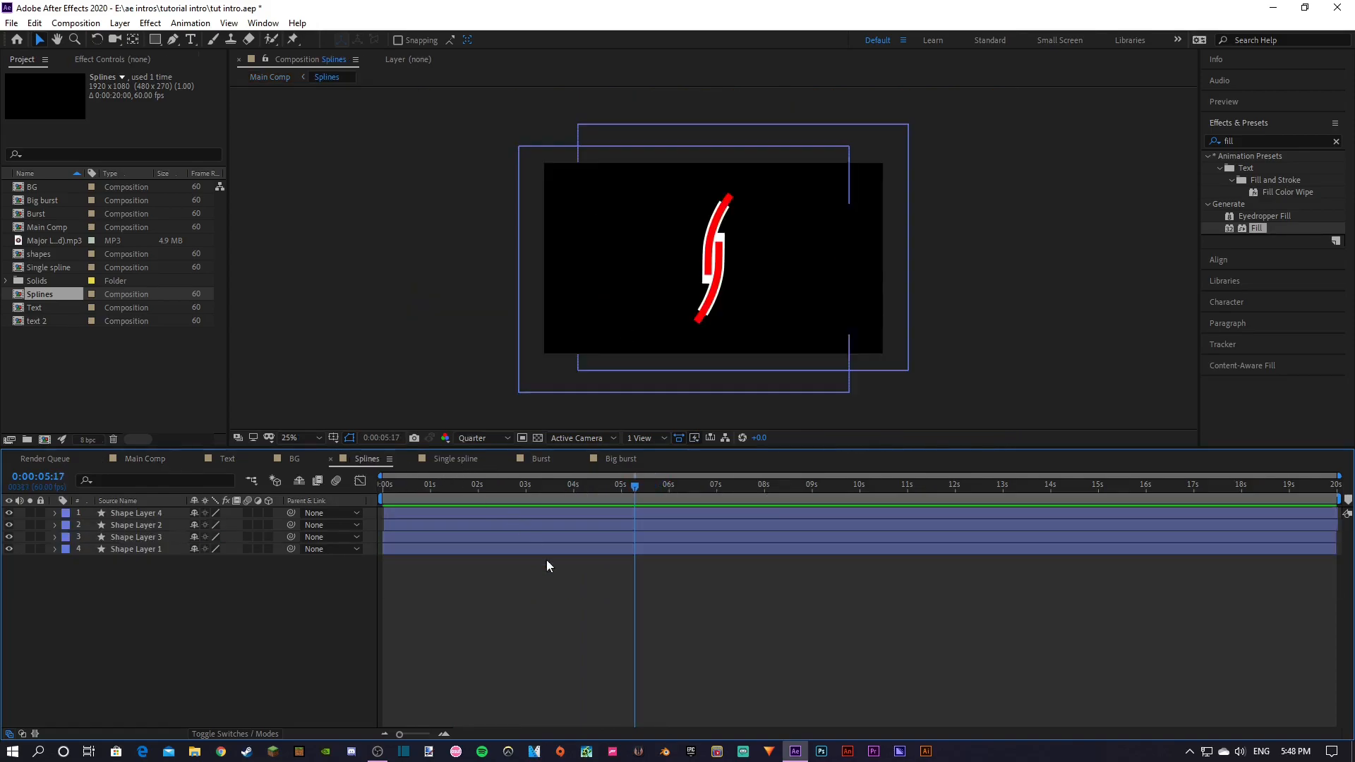
{"action": "left_click_drag", "start_coordinate": [200, 627], "coordinate": [101, 508]}
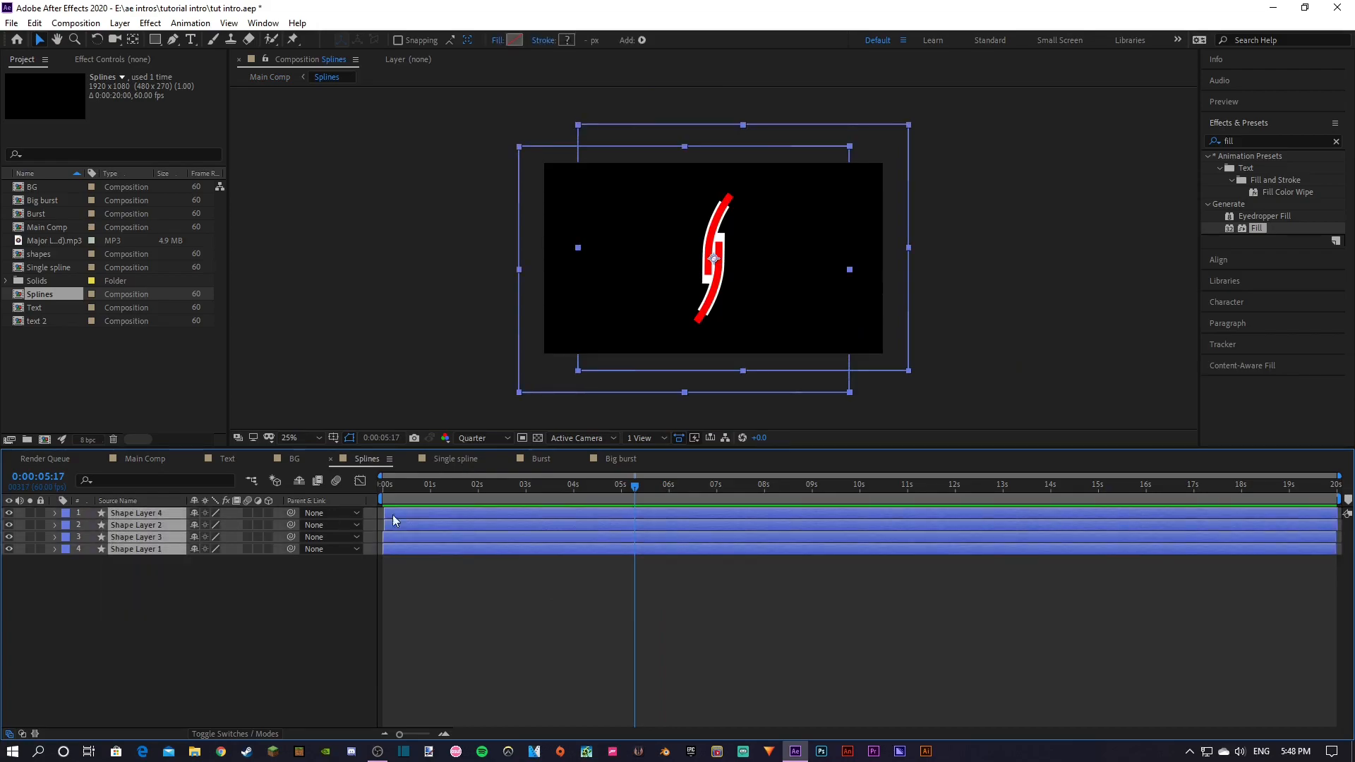
{"action": "left_click_drag", "start_coordinate": [499, 522], "coordinate": [662, 538]}
{"action": "left_click", "coordinate": [144, 458]}
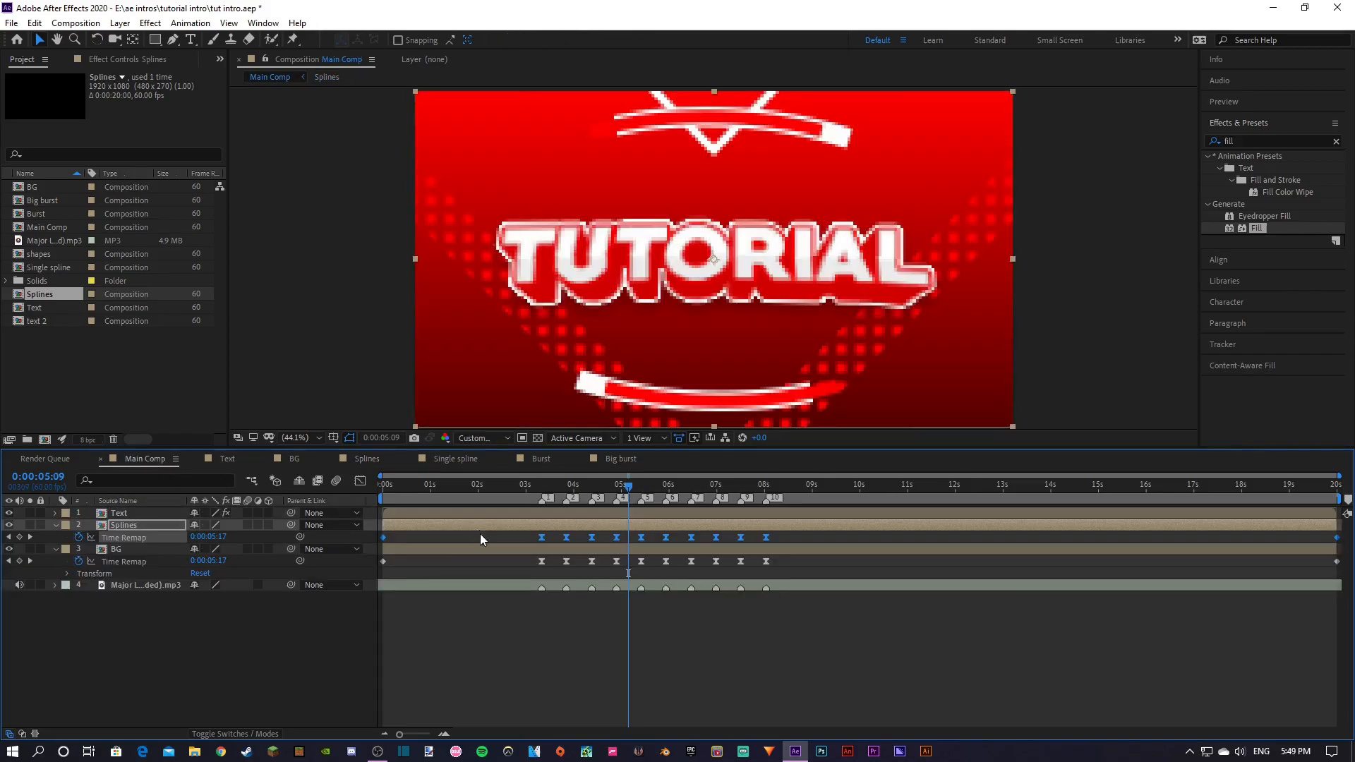
{"action": "left_click_drag", "start_coordinate": [475, 487], "coordinate": [320, 486]}
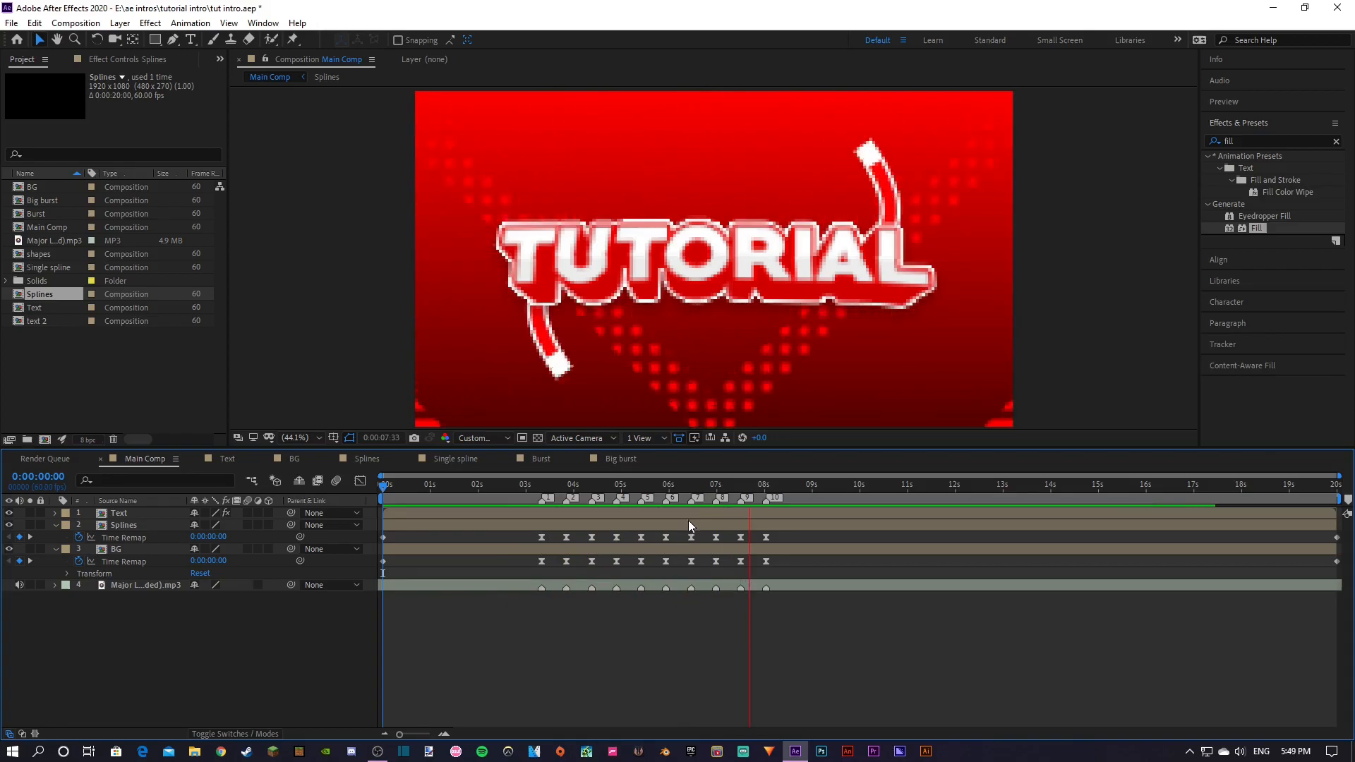
{"action": "left_click", "coordinate": [614, 500]}
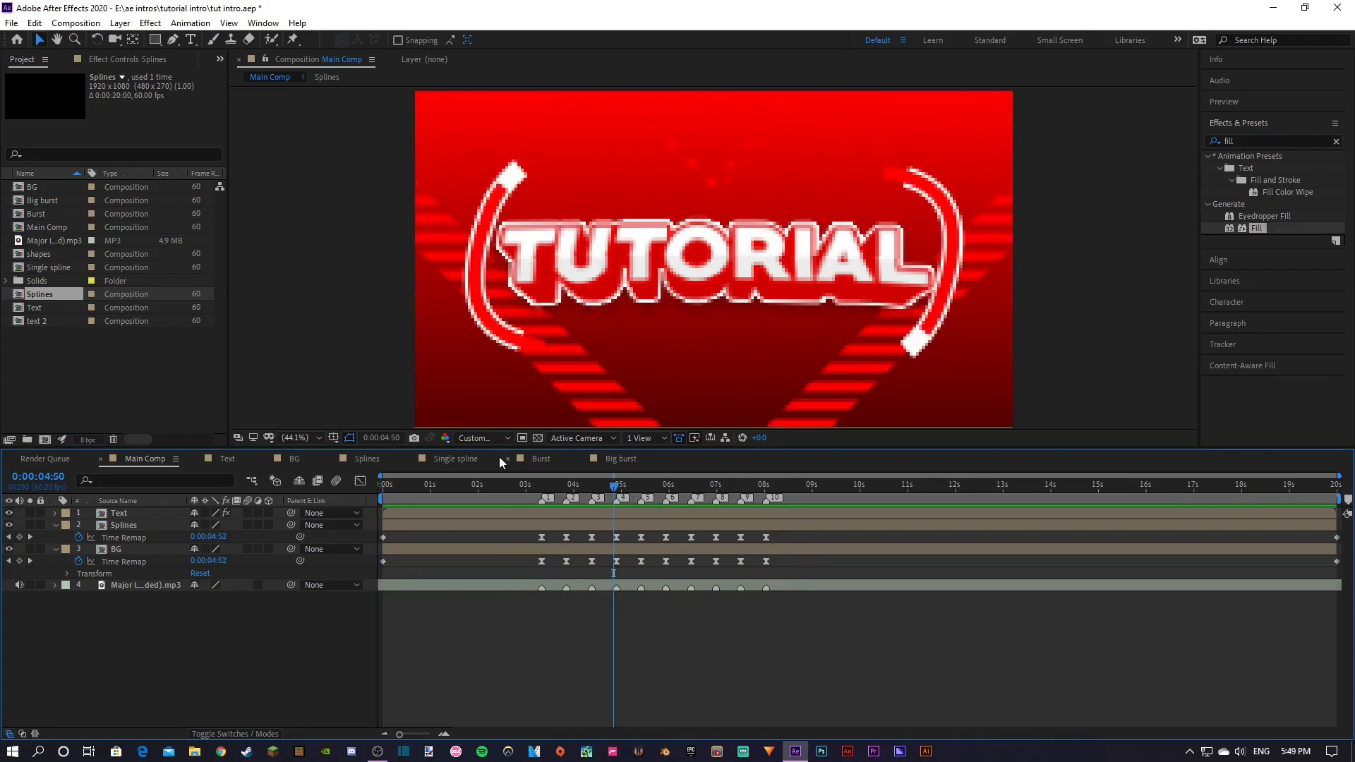
Return the preview to Quarter resolution and apply Drop Shadow to the Splines layer with opacity 20%, distance 20 and softness 2
{"action": "left_click", "coordinate": [487, 438]}
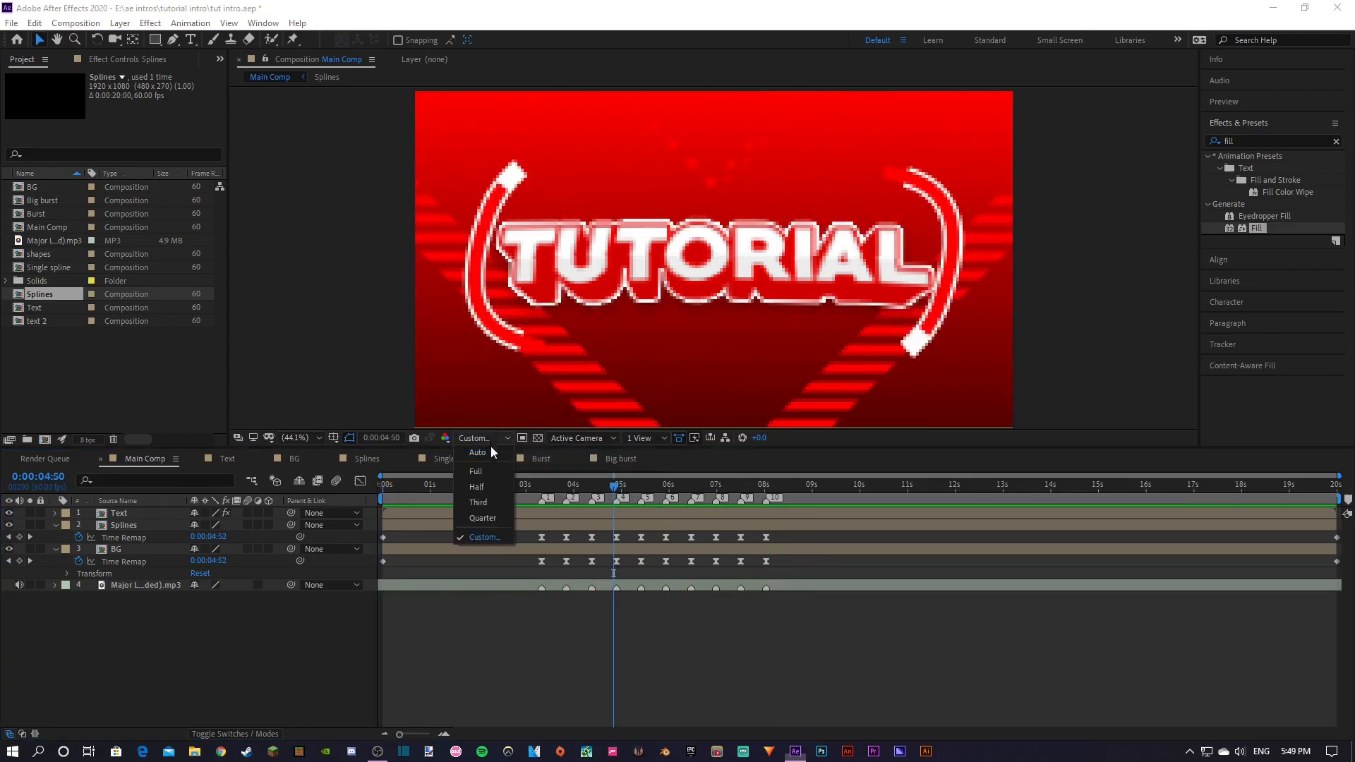
{"action": "left_click", "coordinate": [483, 518]}
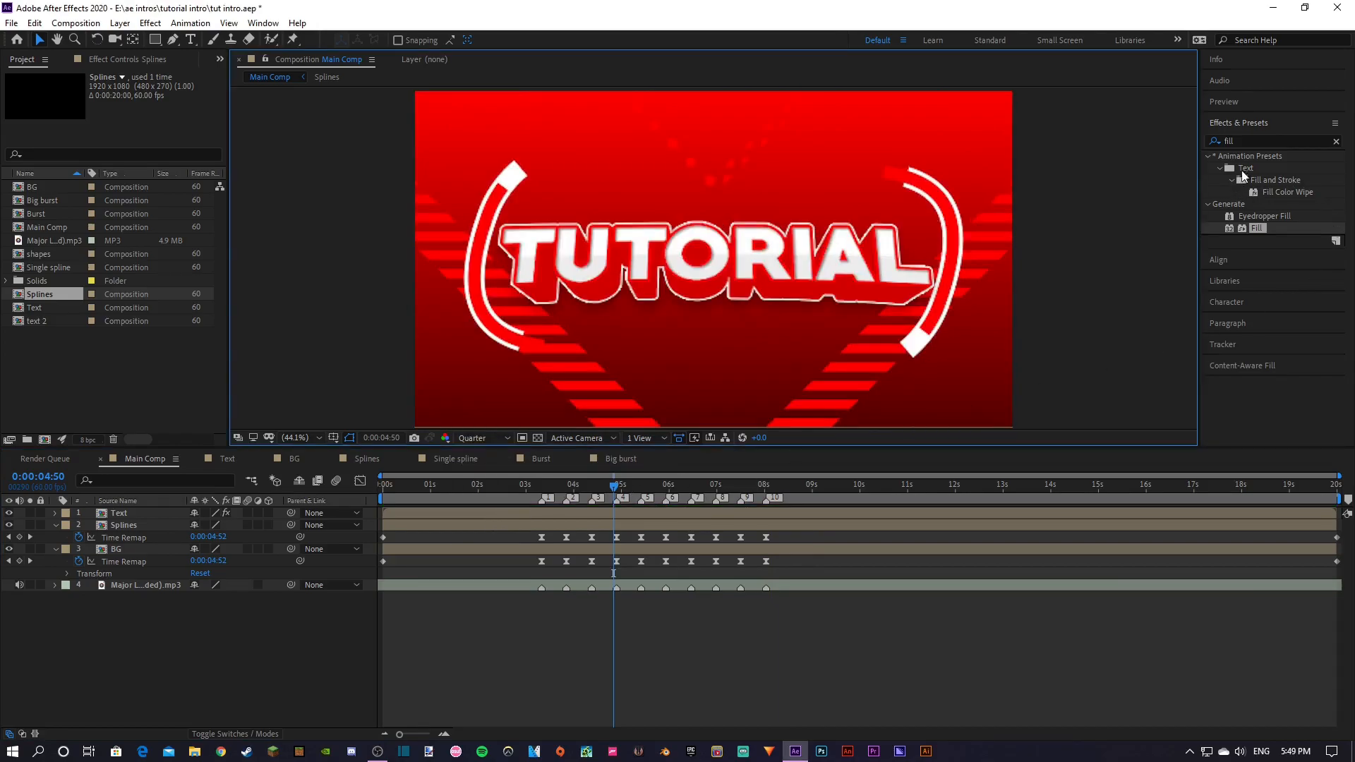
{"action": "left_click", "coordinate": [1261, 141]}
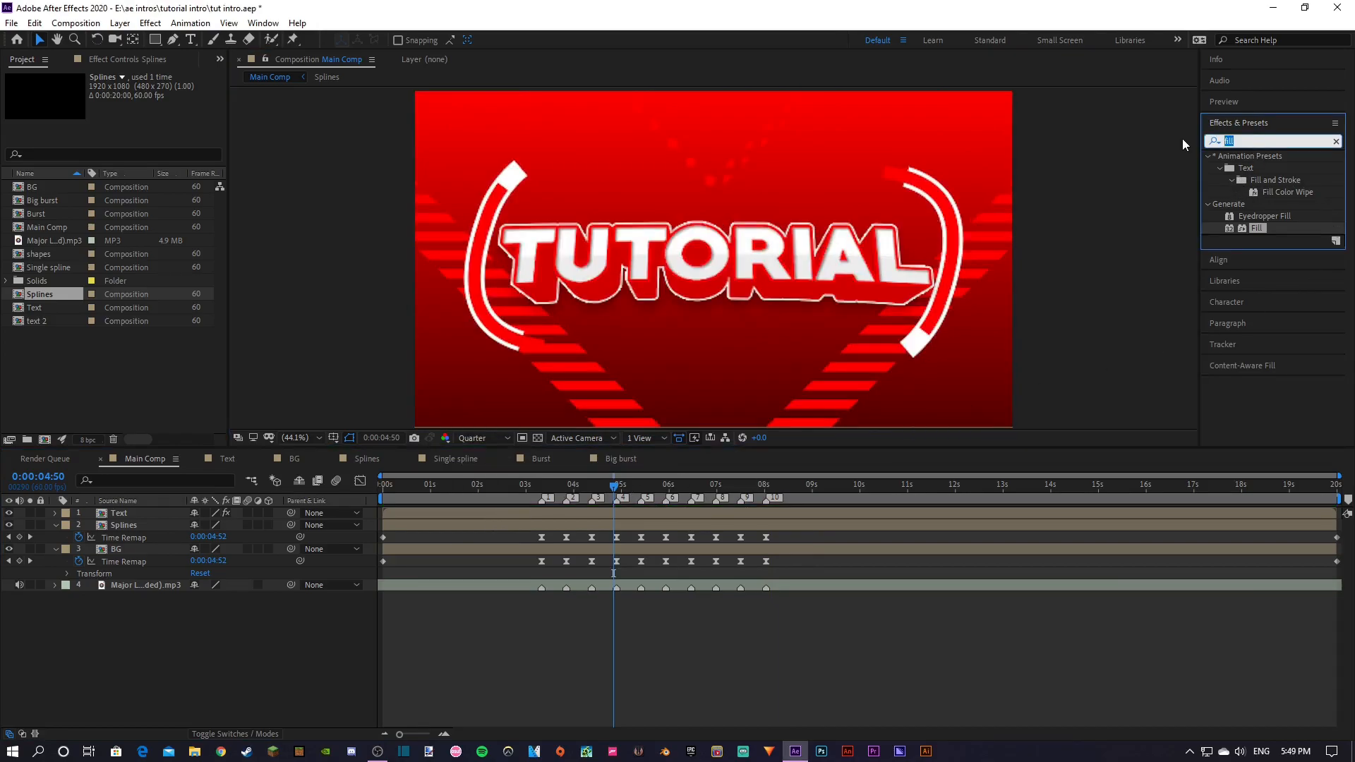
{"action": "type", "text": "drop shadow"}
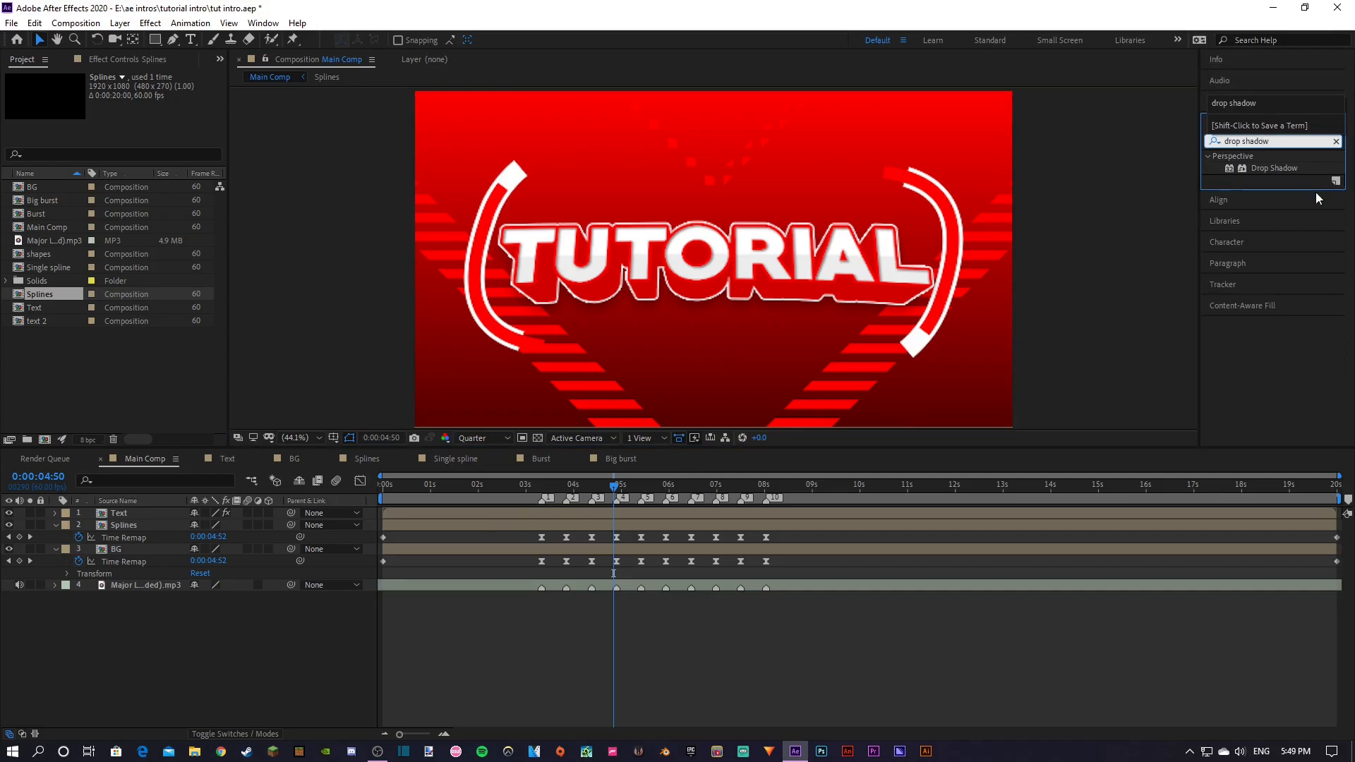
{"action": "left_click", "coordinate": [1279, 166]}
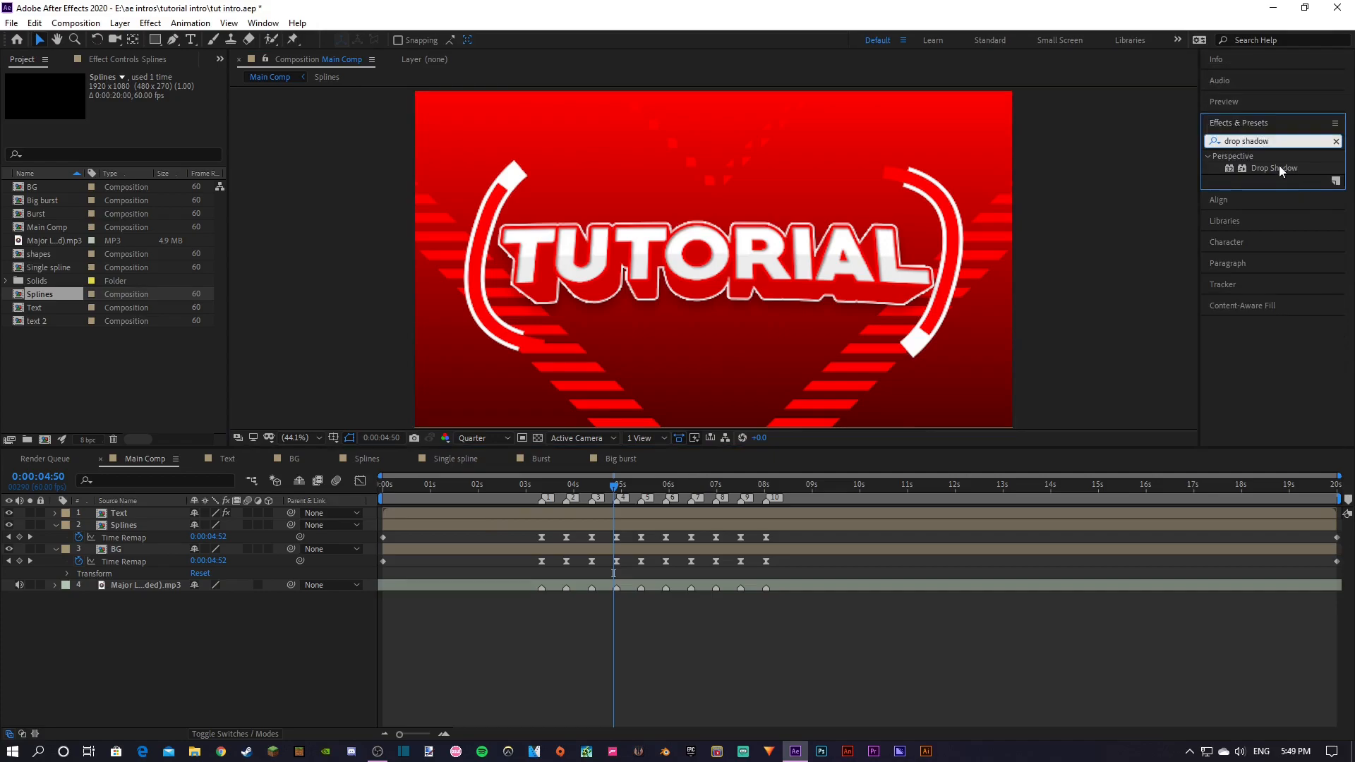
{"action": "left_click_drag", "start_coordinate": [1274, 168], "coordinate": [147, 297]}
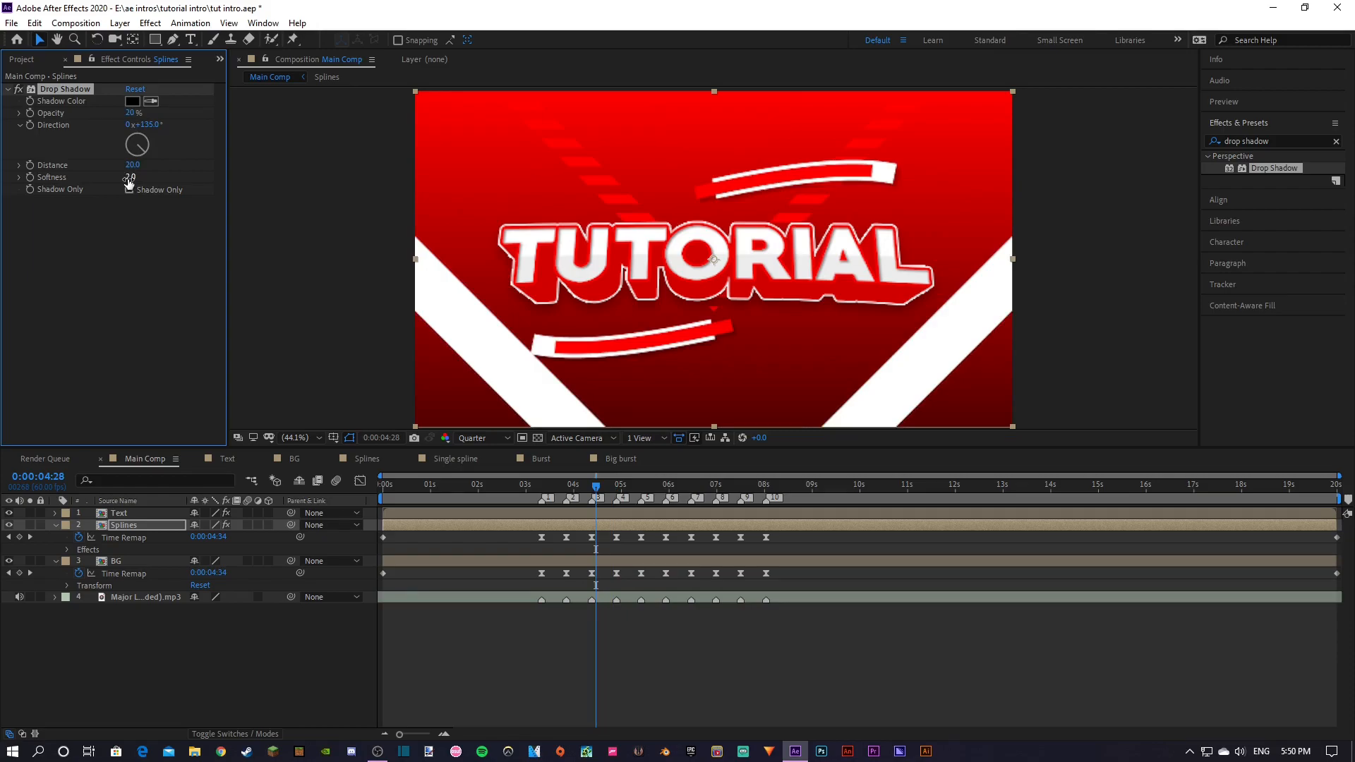
{"action": "left_click_drag", "start_coordinate": [532, 485], "coordinate": [627, 493]}
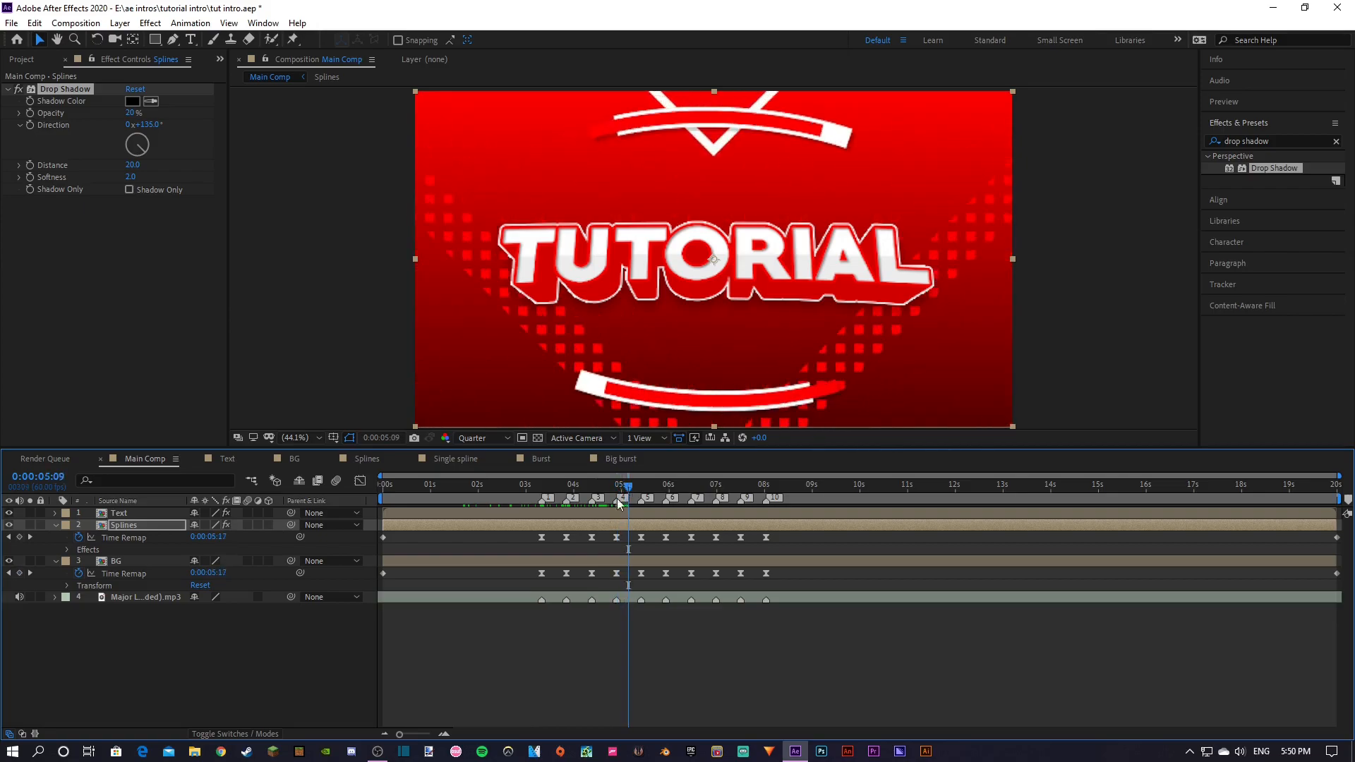
Copy the Drop Shadow effect from the Splines layer onto the shapes layer in the BG composition
{"action": "left_click", "coordinate": [264, 650]}
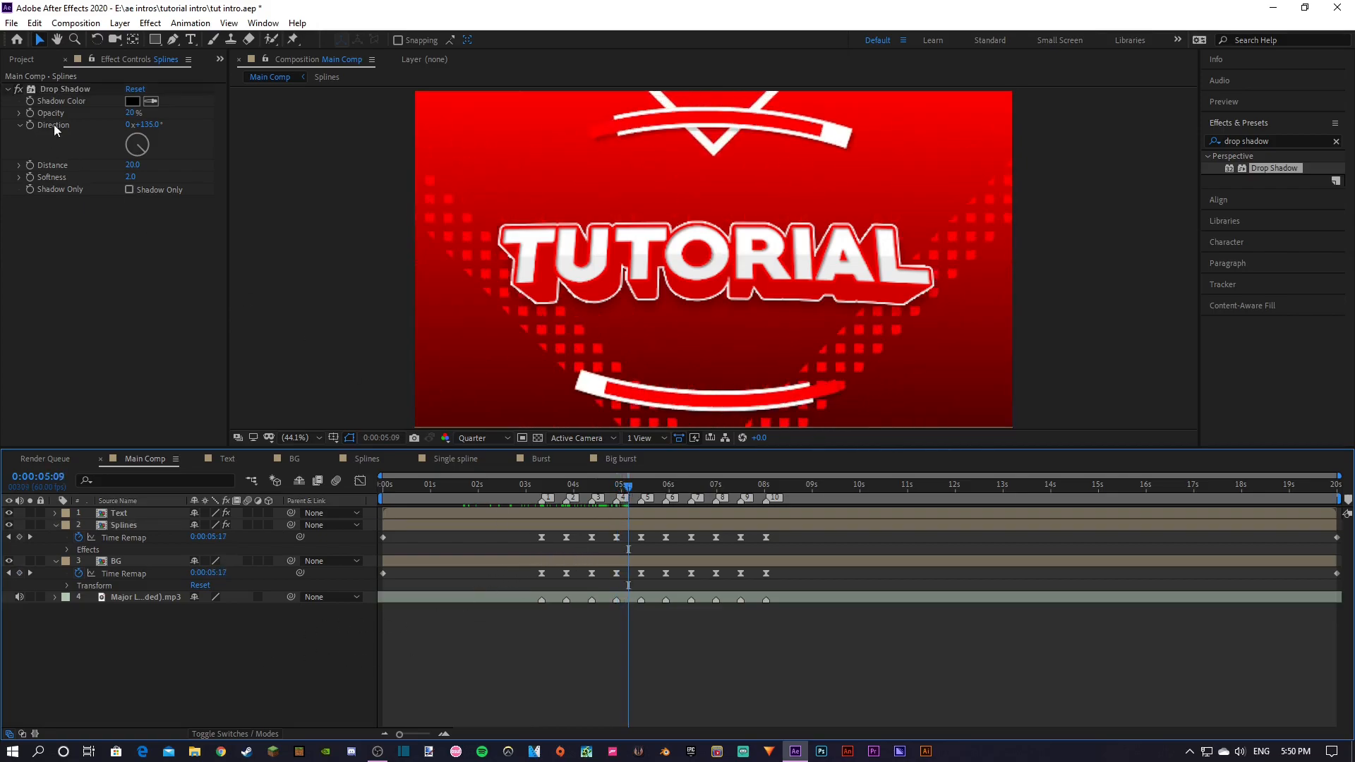
{"action": "left_click", "coordinate": [73, 92]}
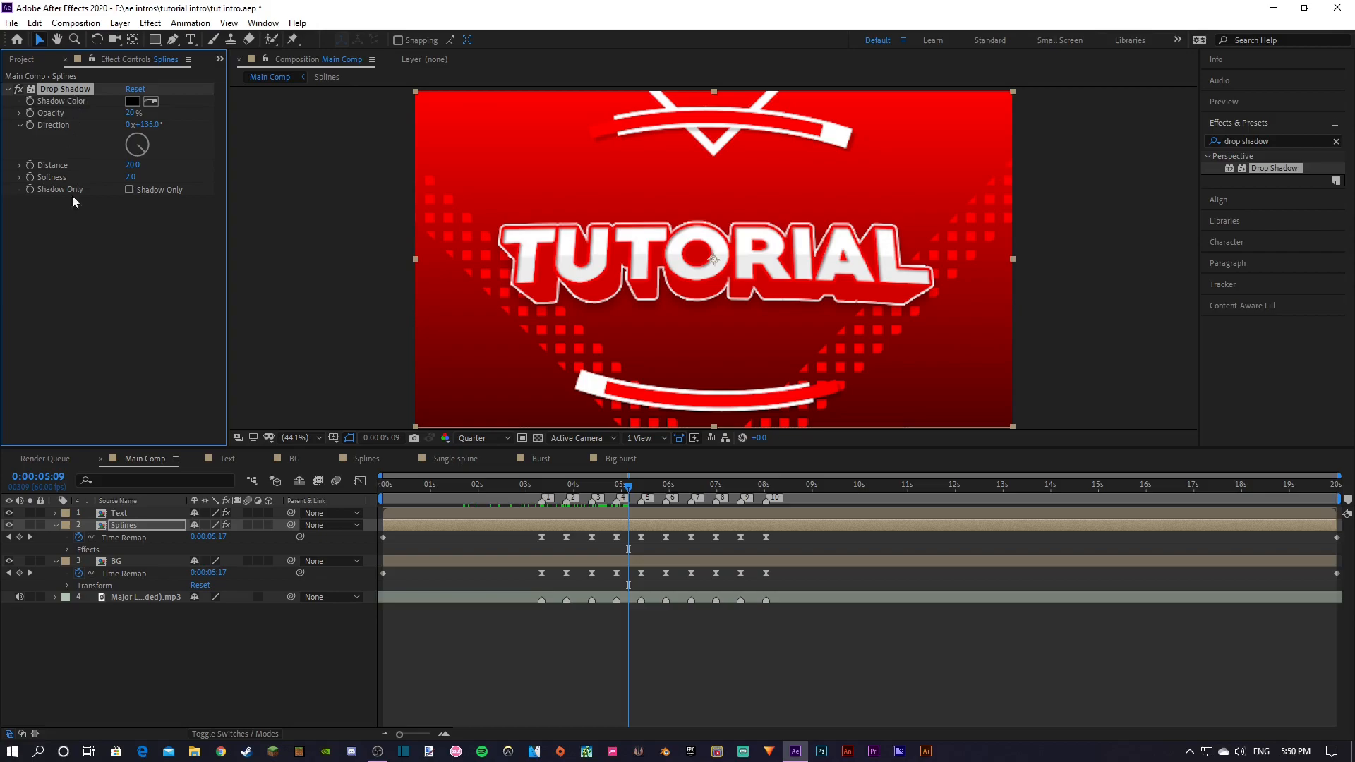
{"action": "left_click", "coordinate": [139, 527]}
{"action": "left_click", "coordinate": [295, 460]}
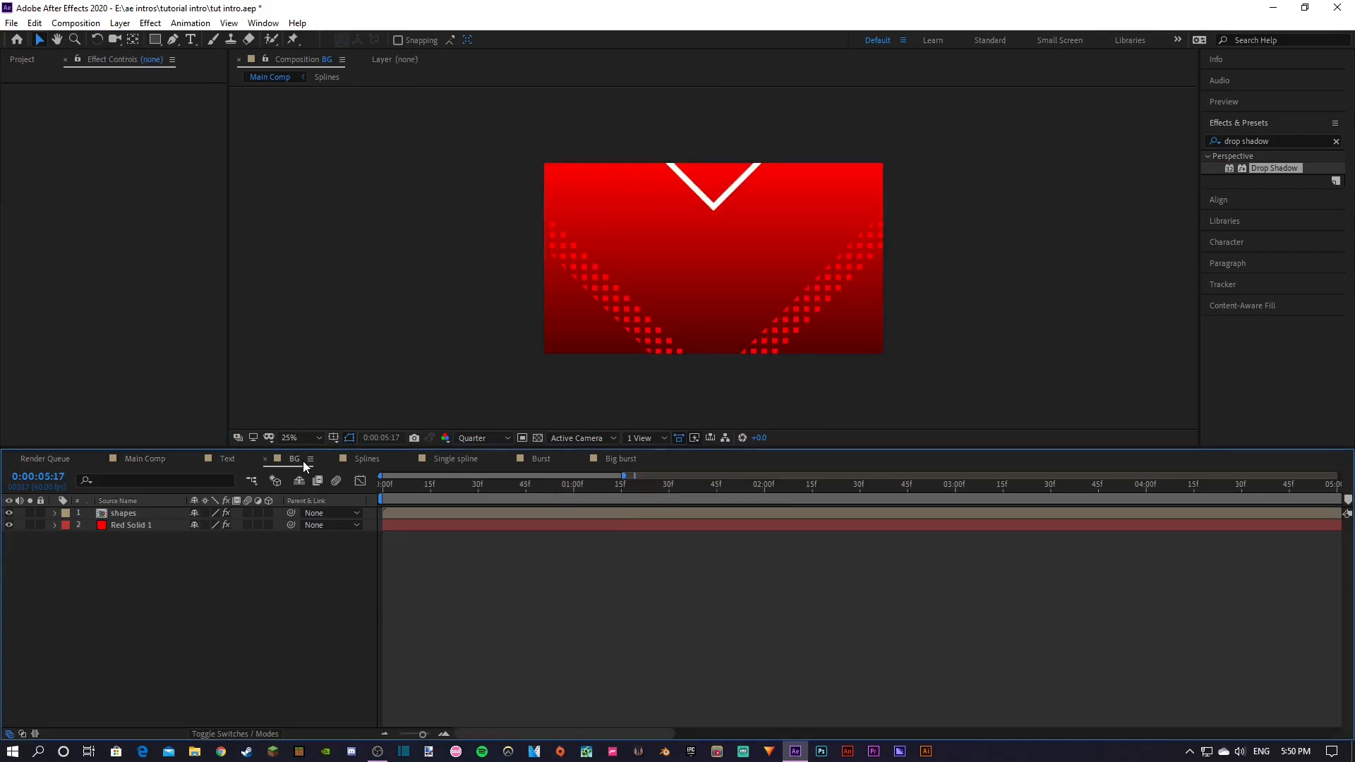
{"action": "left_click", "coordinate": [130, 513]}
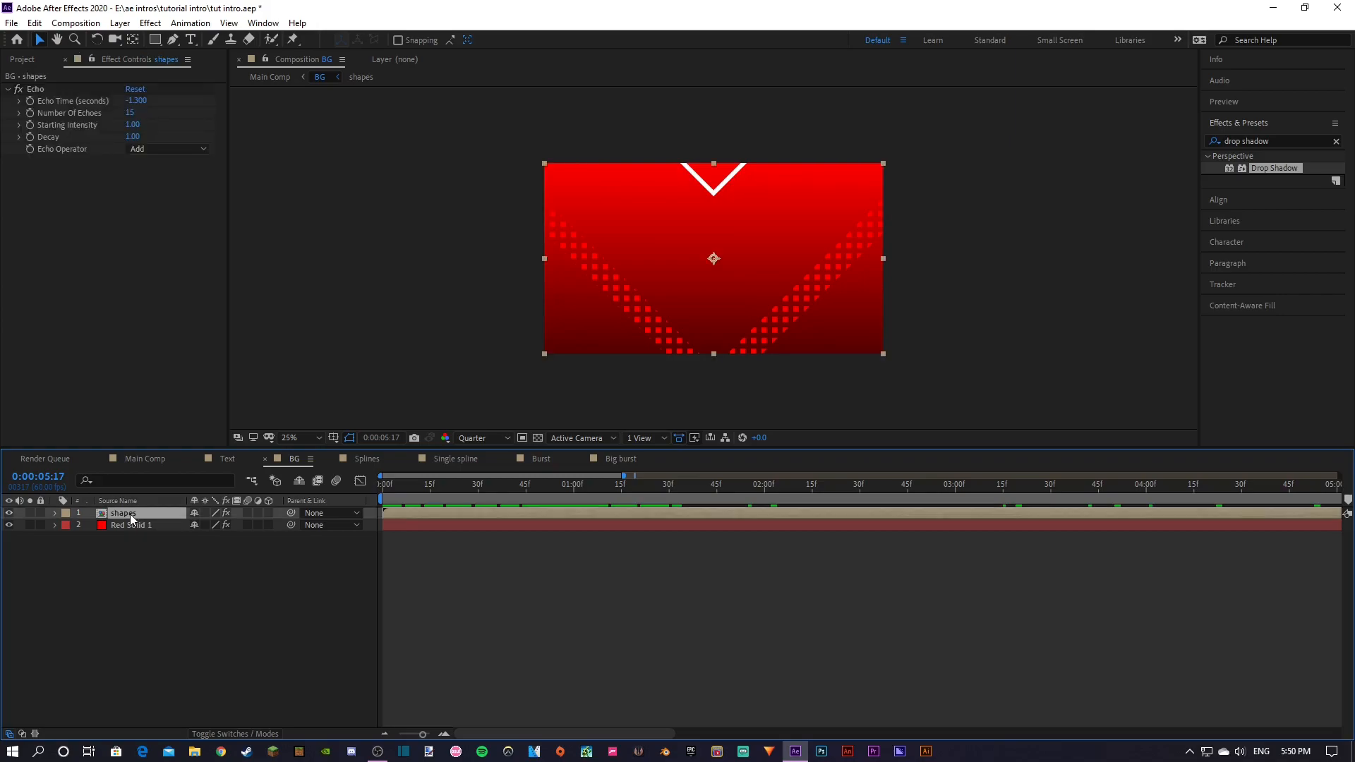
{"action": "key", "text": "ctrl+alt+shift+e"}
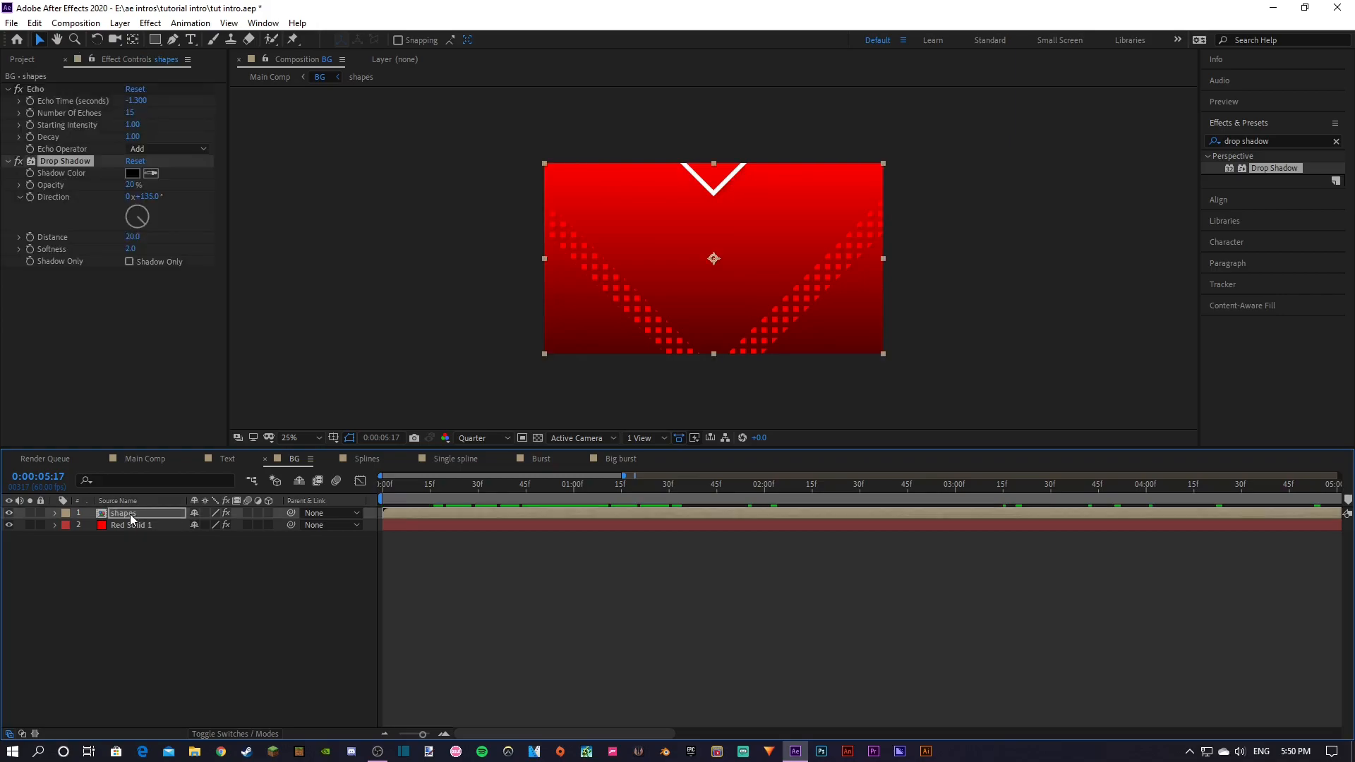
{"action": "left_click_drag", "start_coordinate": [501, 484], "coordinate": [640, 487]}
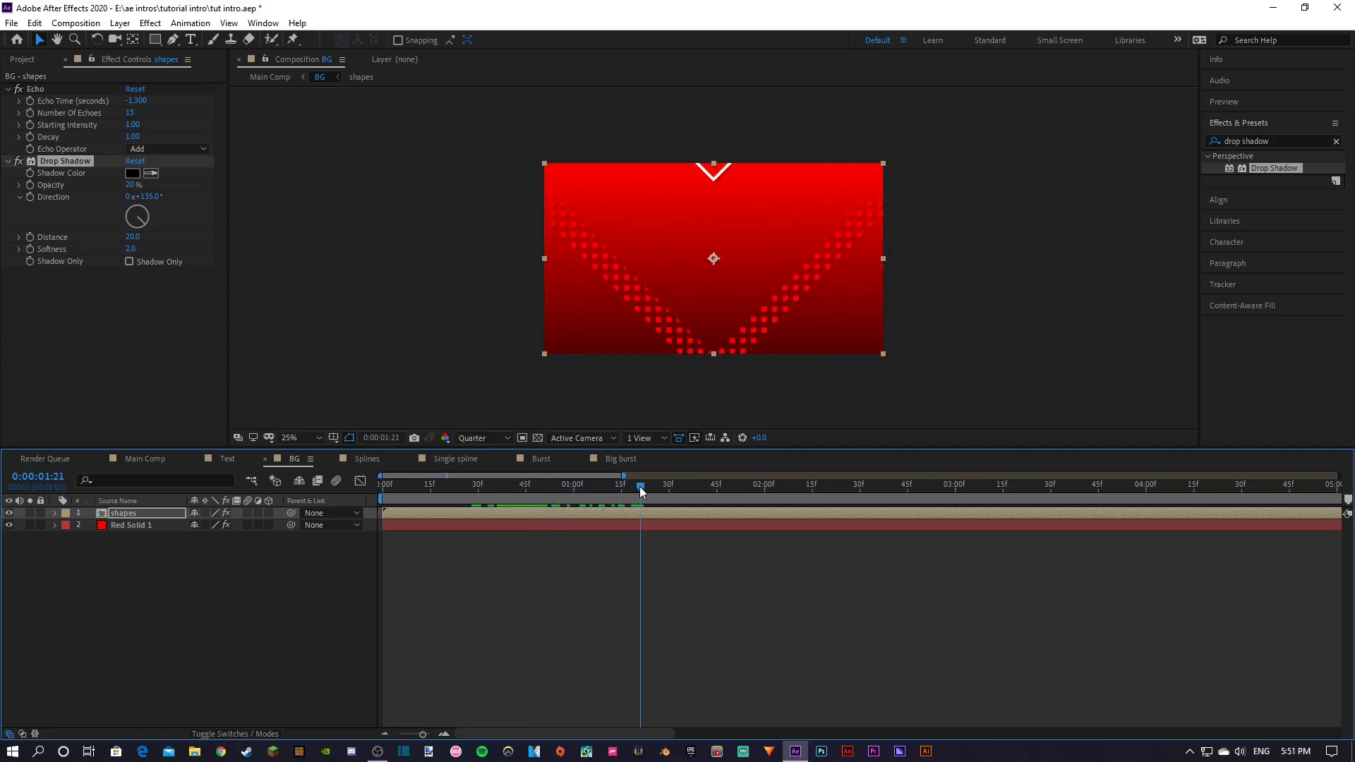
{"action": "left_click", "coordinate": [150, 629]}
Return to Main Comp at about 0:00:06:18 and set a custom preview resolution rendering every 10 pixels horizontally and vertically
{"action": "left_click", "coordinate": [163, 459]}
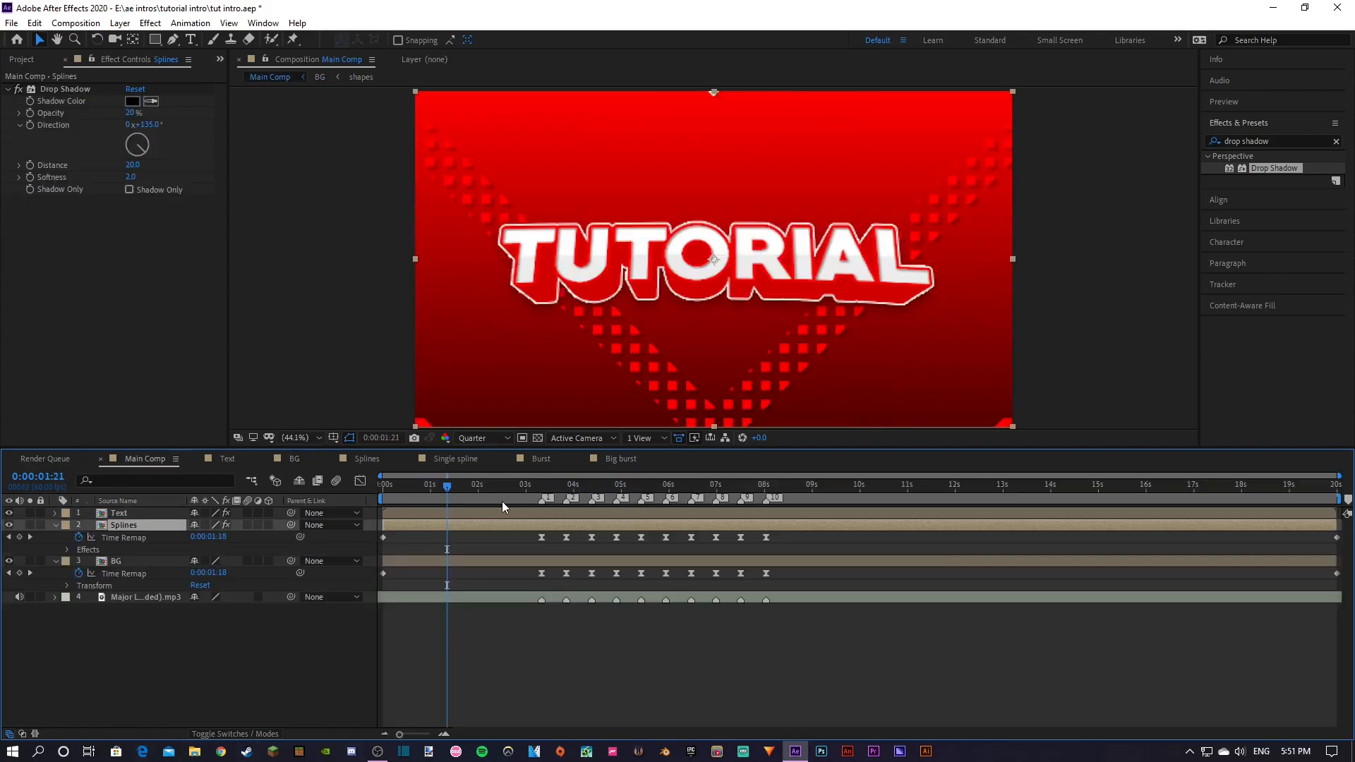
{"action": "left_click_drag", "start_coordinate": [528, 493], "coordinate": [683, 483]}
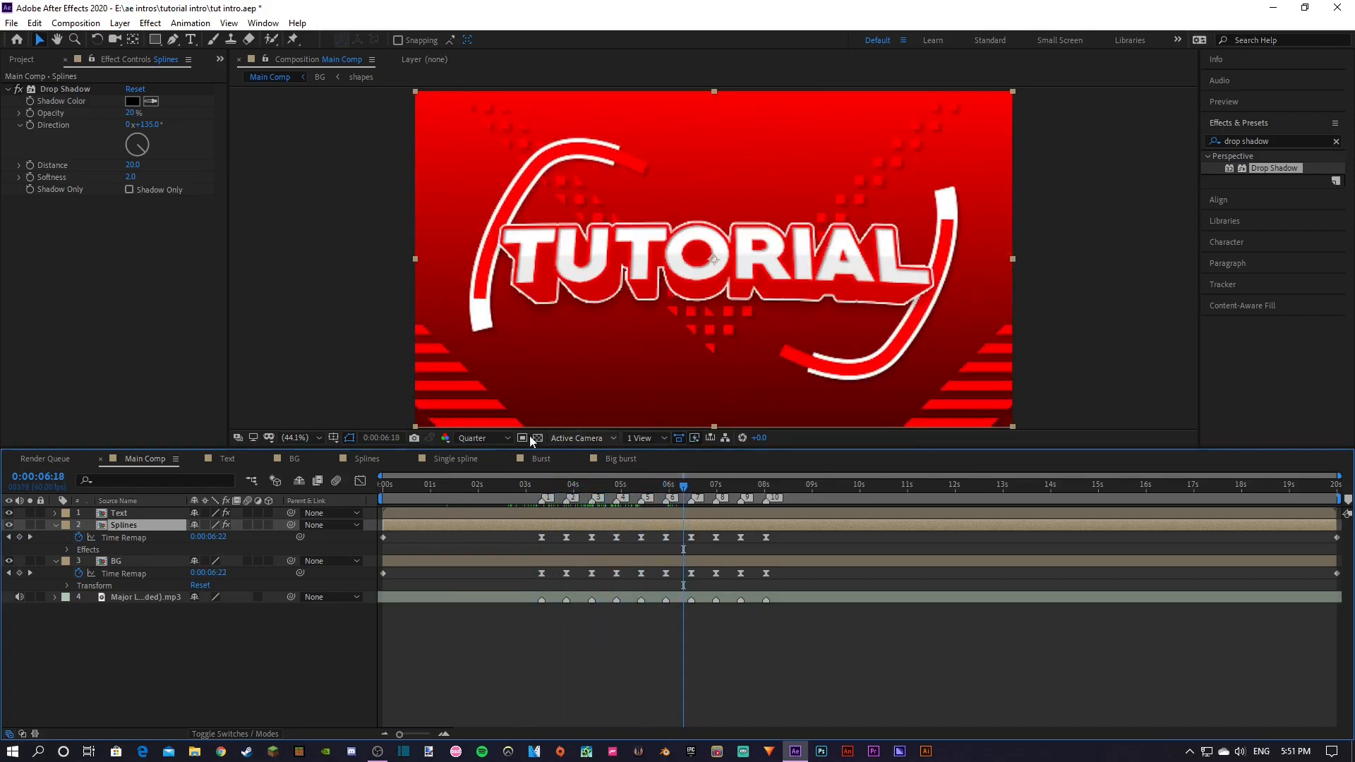
{"action": "left_click", "coordinate": [499, 438]}
{"action": "left_click", "coordinate": [481, 537]}
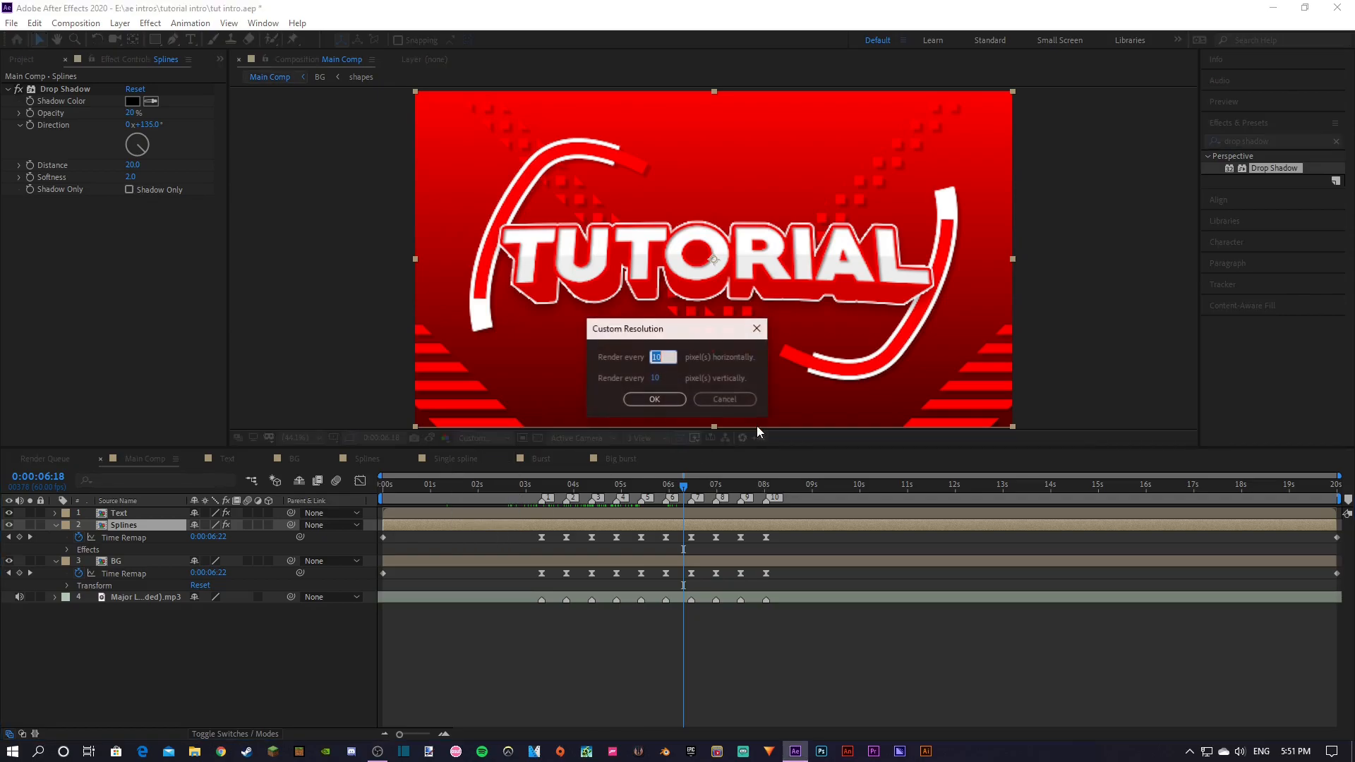
{"action": "left_click", "coordinate": [656, 399]}
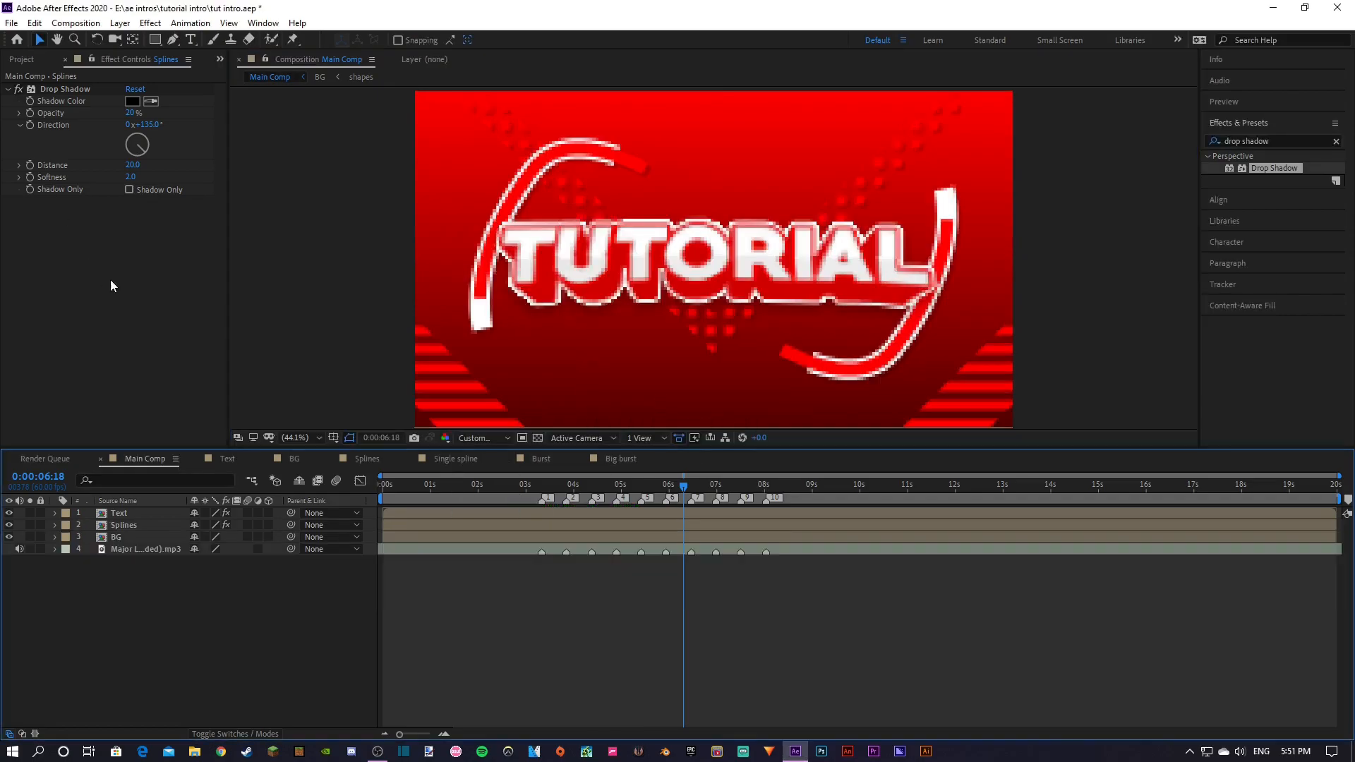
Add the Single spline composition to Main Comp between the Text and Splines layers and preview the animation
{"action": "left_click", "coordinate": [30, 60]}
{"action": "left_click_drag", "start_coordinate": [67, 267], "coordinate": [154, 522]}
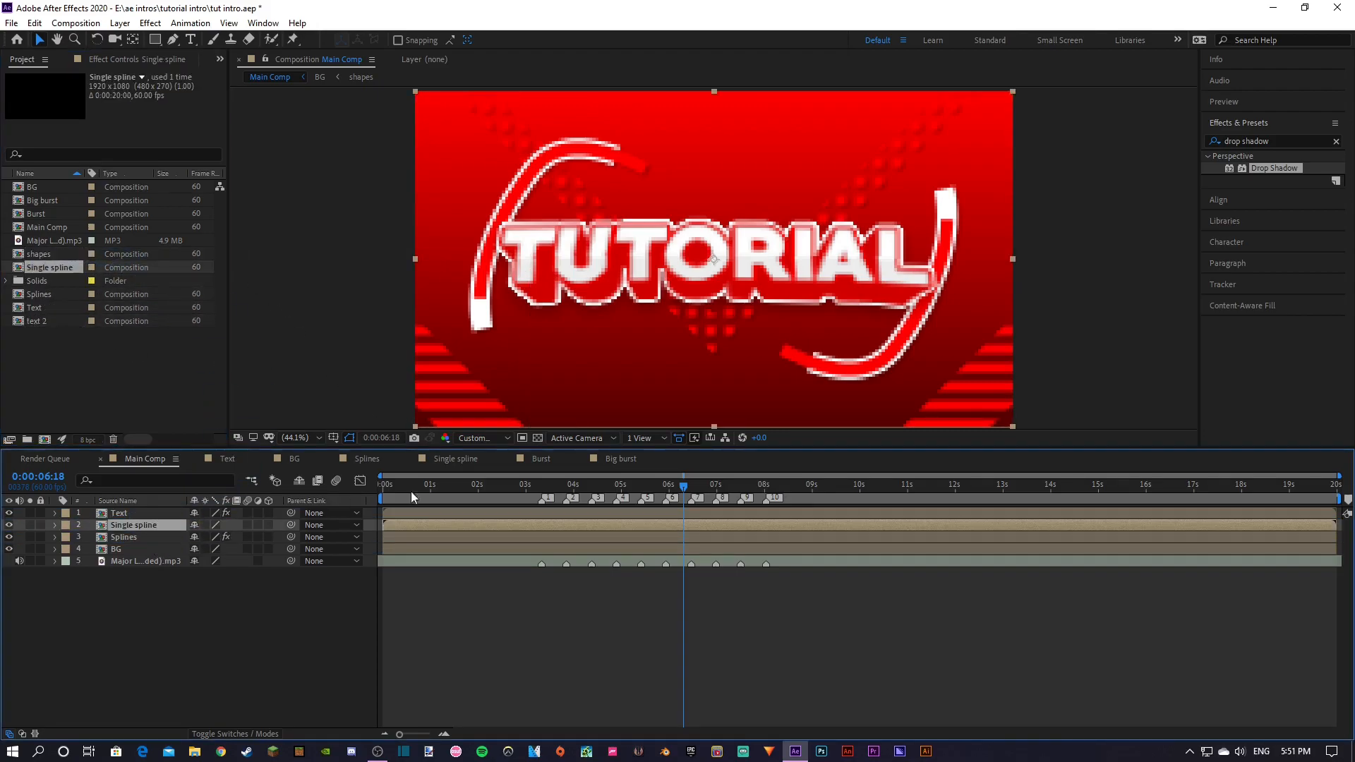
{"action": "left_click", "coordinate": [319, 614]}
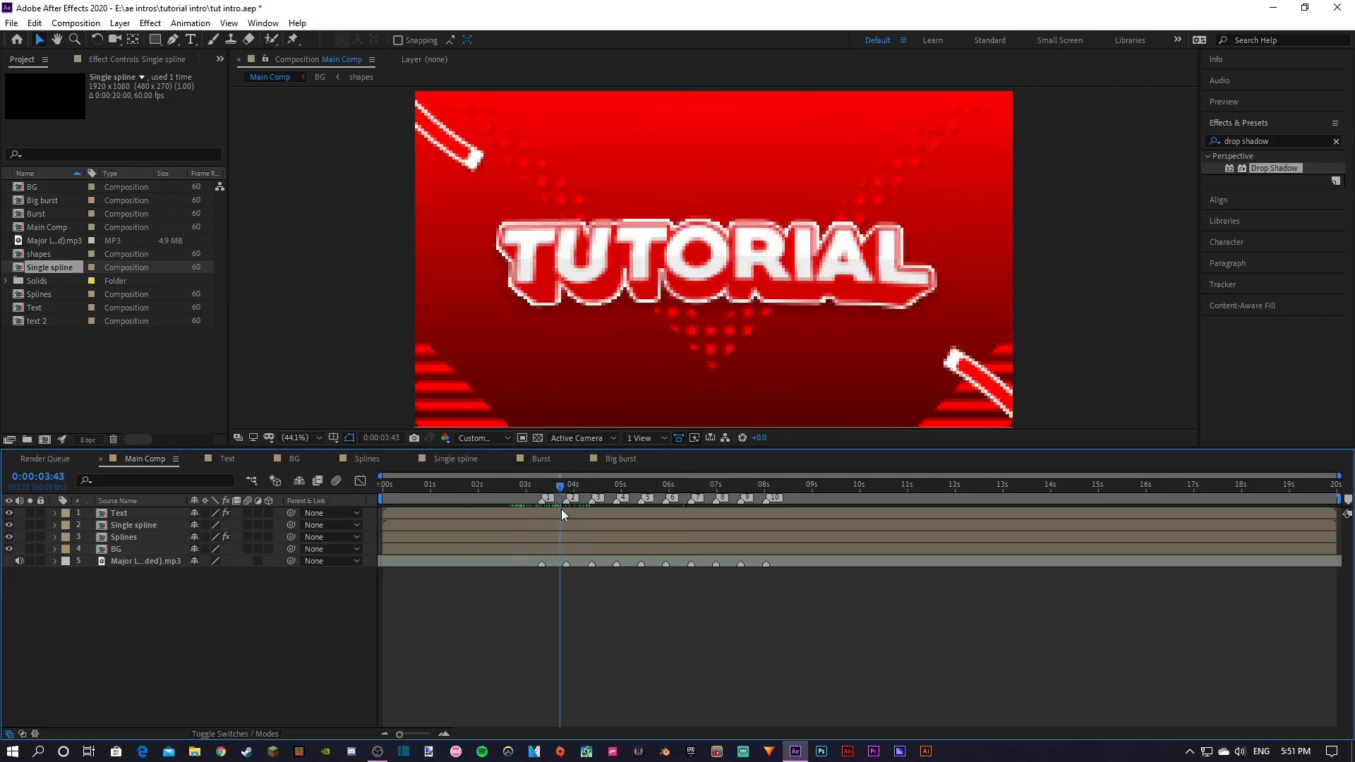
{"action": "key", "text": "space"}
{"action": "left_click", "coordinate": [145, 526]}
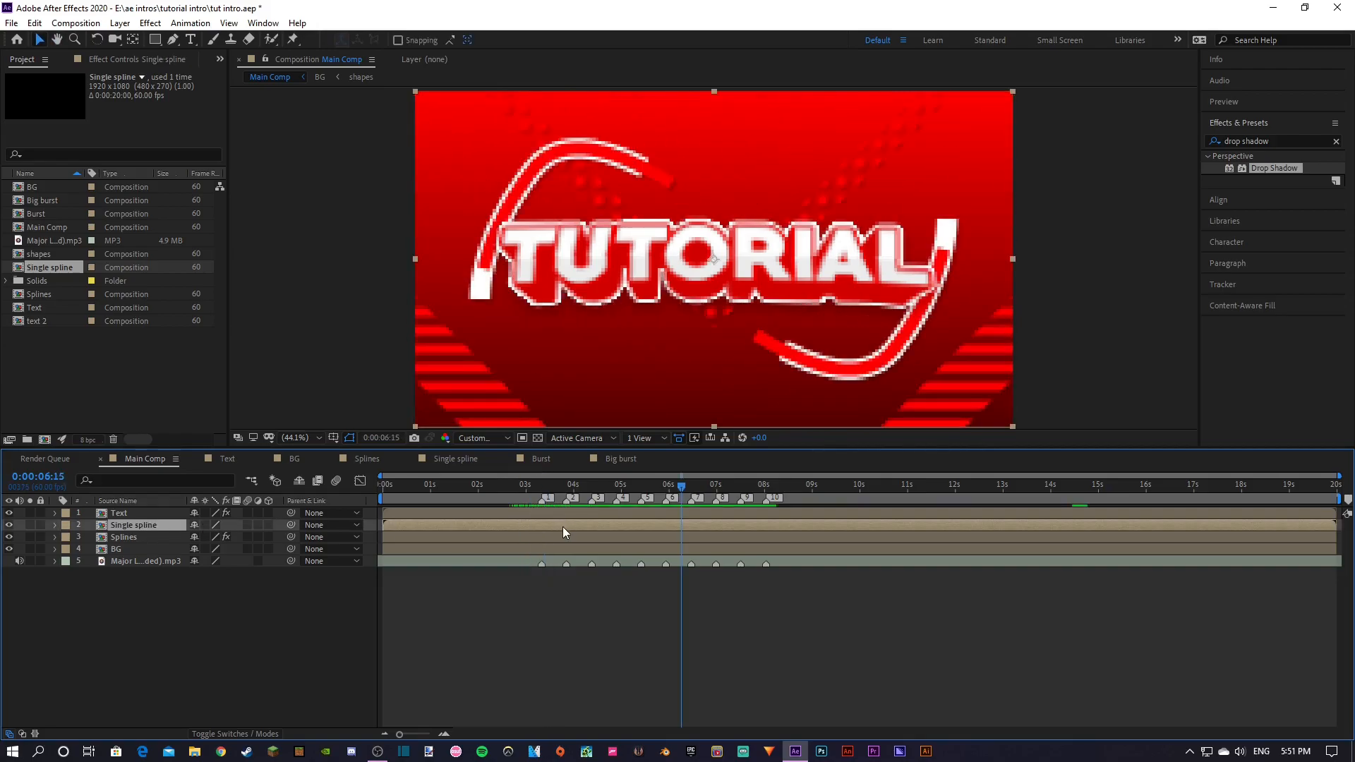
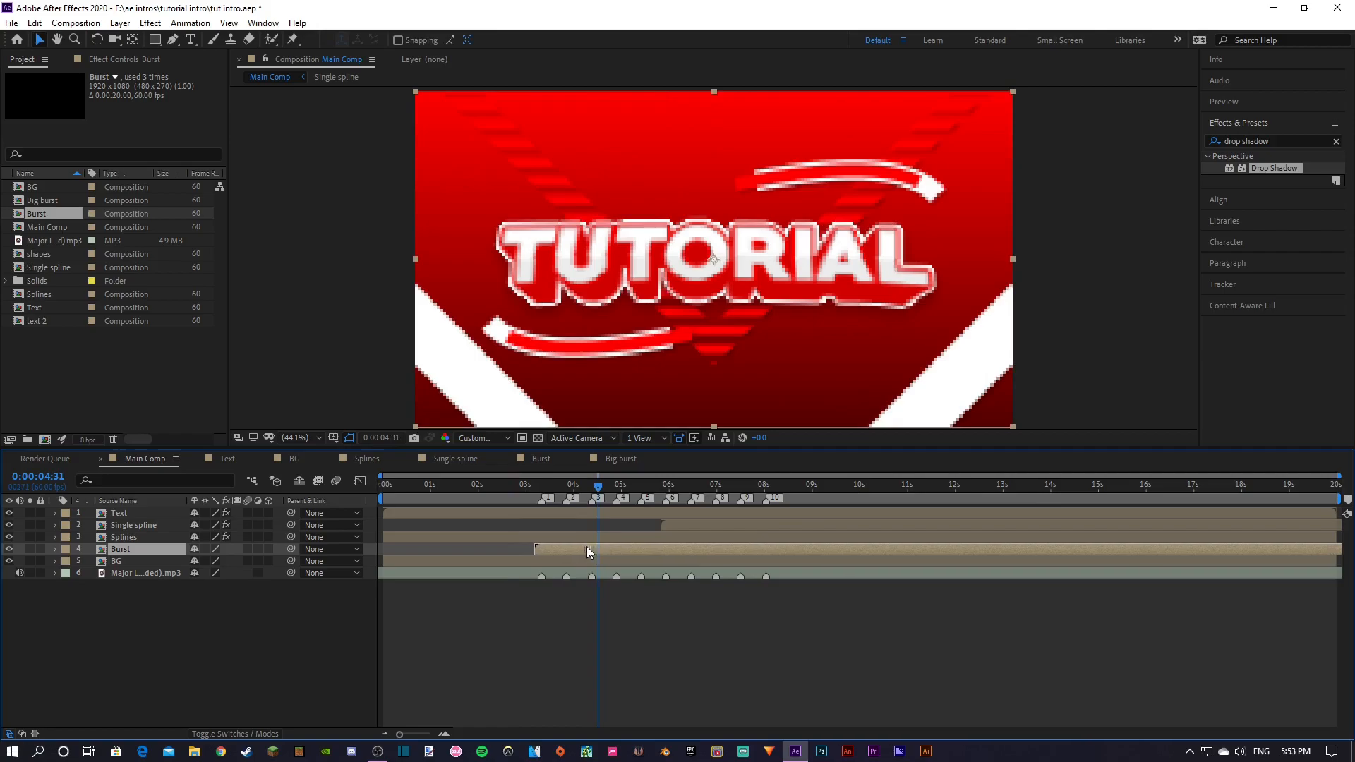
Preview Main Comp and paste the copied Drop Shadow effect onto the Burst layer
{"action": "left_click", "coordinate": [497, 485]}
{"action": "key", "text": "space"}
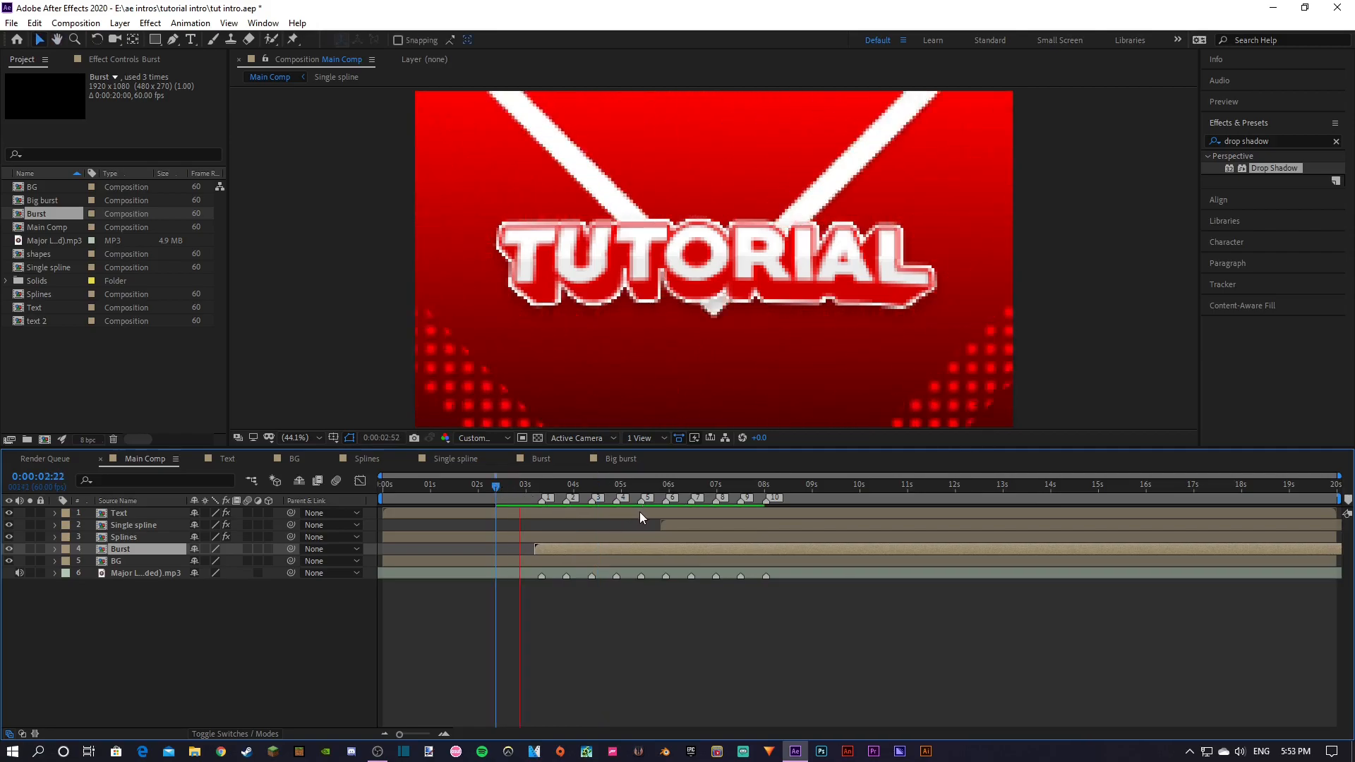
{"action": "left_click_drag", "start_coordinate": [585, 487], "coordinate": [508, 494]}
{"action": "key", "text": "F3"}
{"action": "key", "text": "ctrl+v"}
{"action": "left_click", "coordinate": [138, 270]}
{"action": "key", "text": "space"}
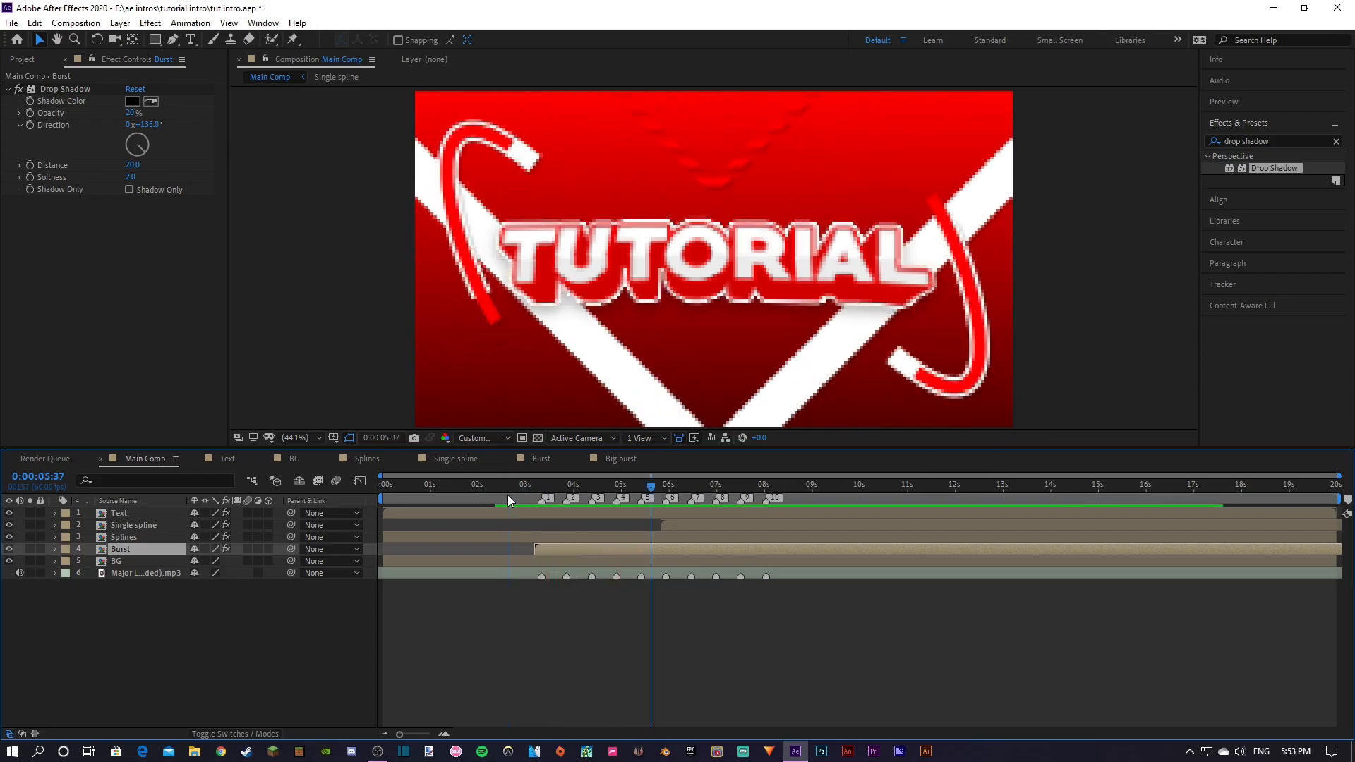
Add the Big burst composition above Burst in Main Comp, shift it to start at about 0:00:05:25, and play the result
{"action": "left_click", "coordinate": [22, 59]}
{"action": "left_click", "coordinate": [42, 203]}
{"action": "left_click_drag", "start_coordinate": [45, 203], "coordinate": [188, 558]}
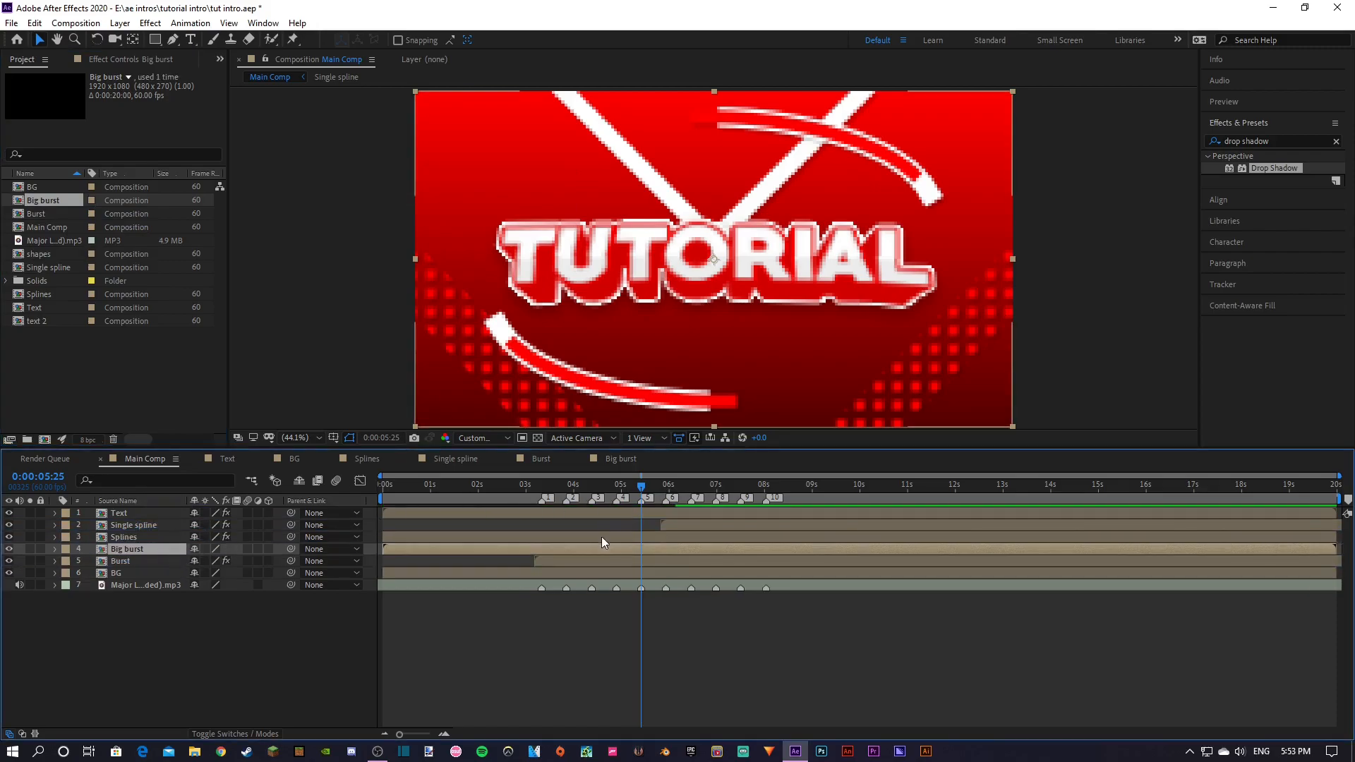
{"action": "left_click_drag", "start_coordinate": [626, 548], "coordinate": [859, 544]}
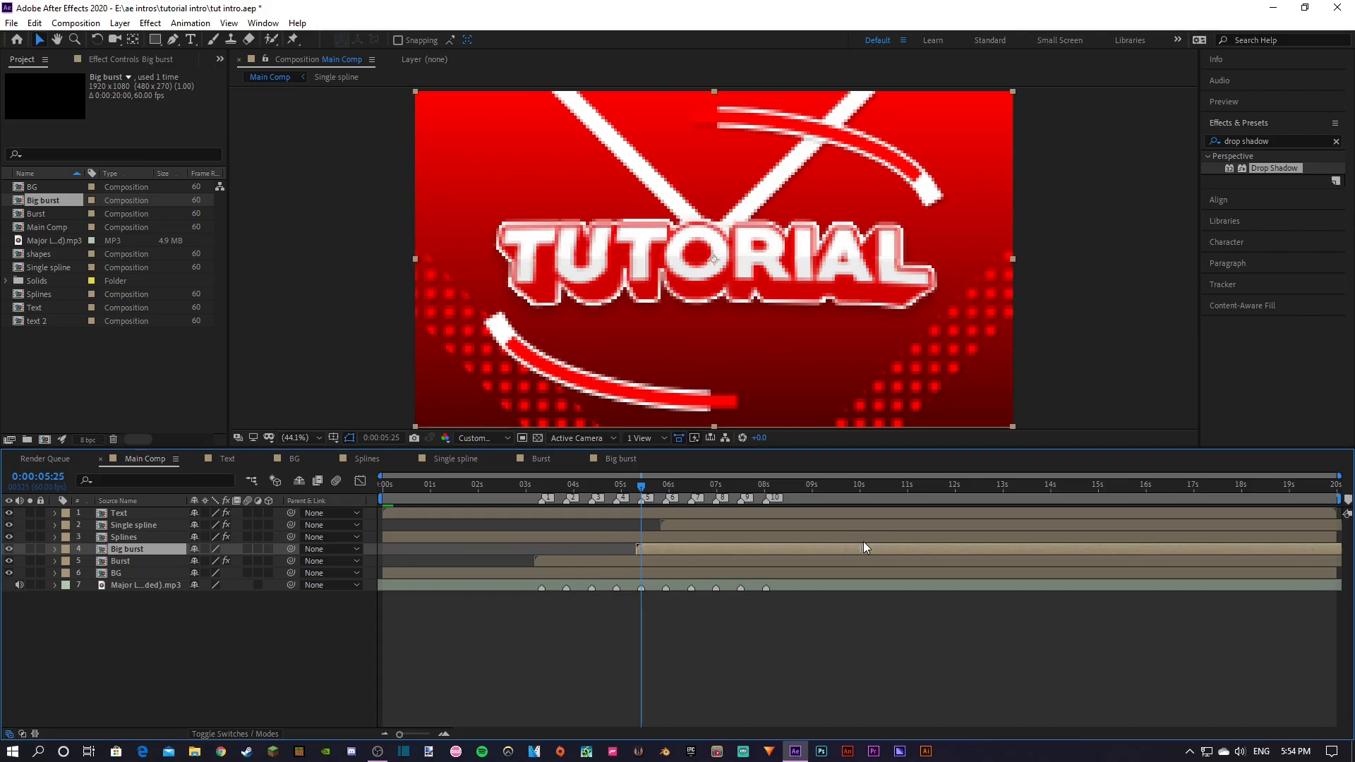
{"action": "left_click", "coordinate": [594, 489]}
{"action": "key", "text": "space"}
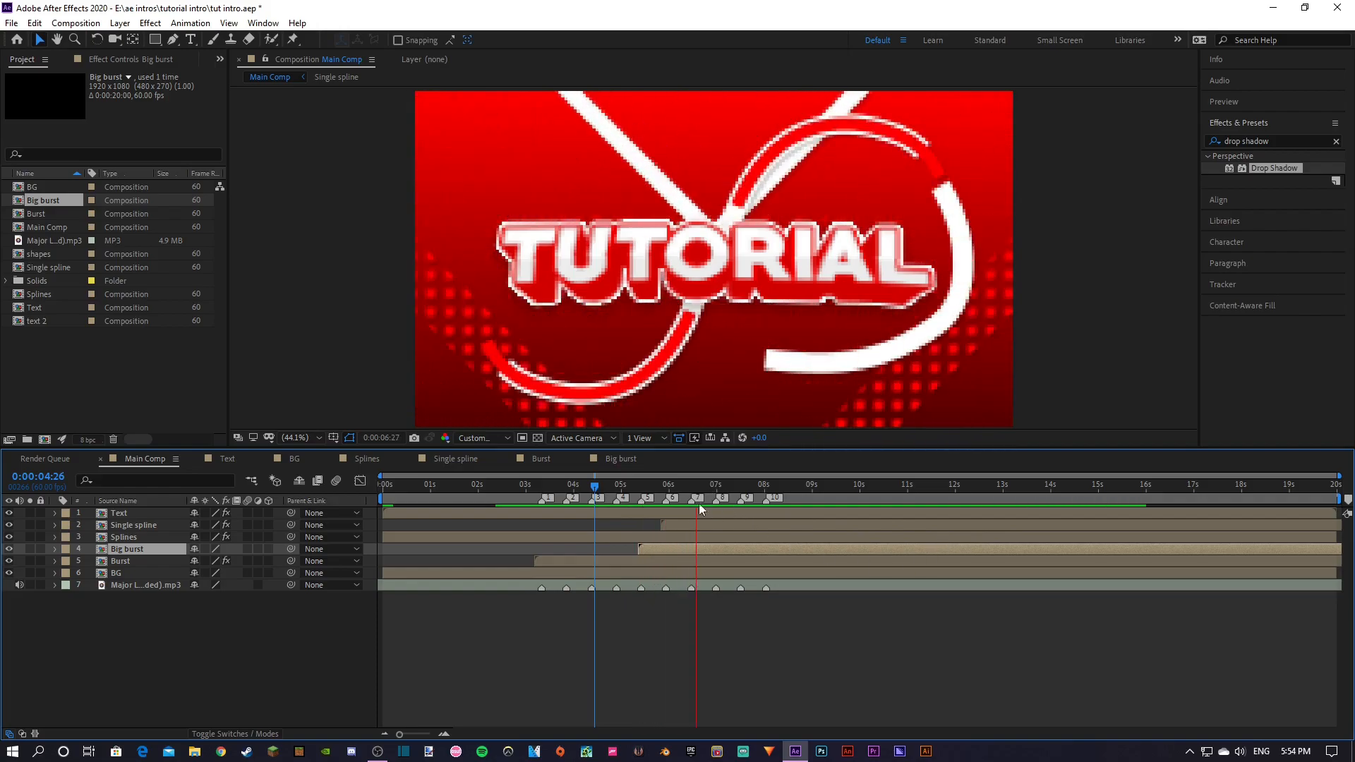
Paste the Drop Shadow effect onto the Big burst layer and check it around 0:00:05:45
{"action": "left_click", "coordinate": [651, 488]}
{"action": "left_click_drag", "start_coordinate": [651, 487], "coordinate": [655, 487]}
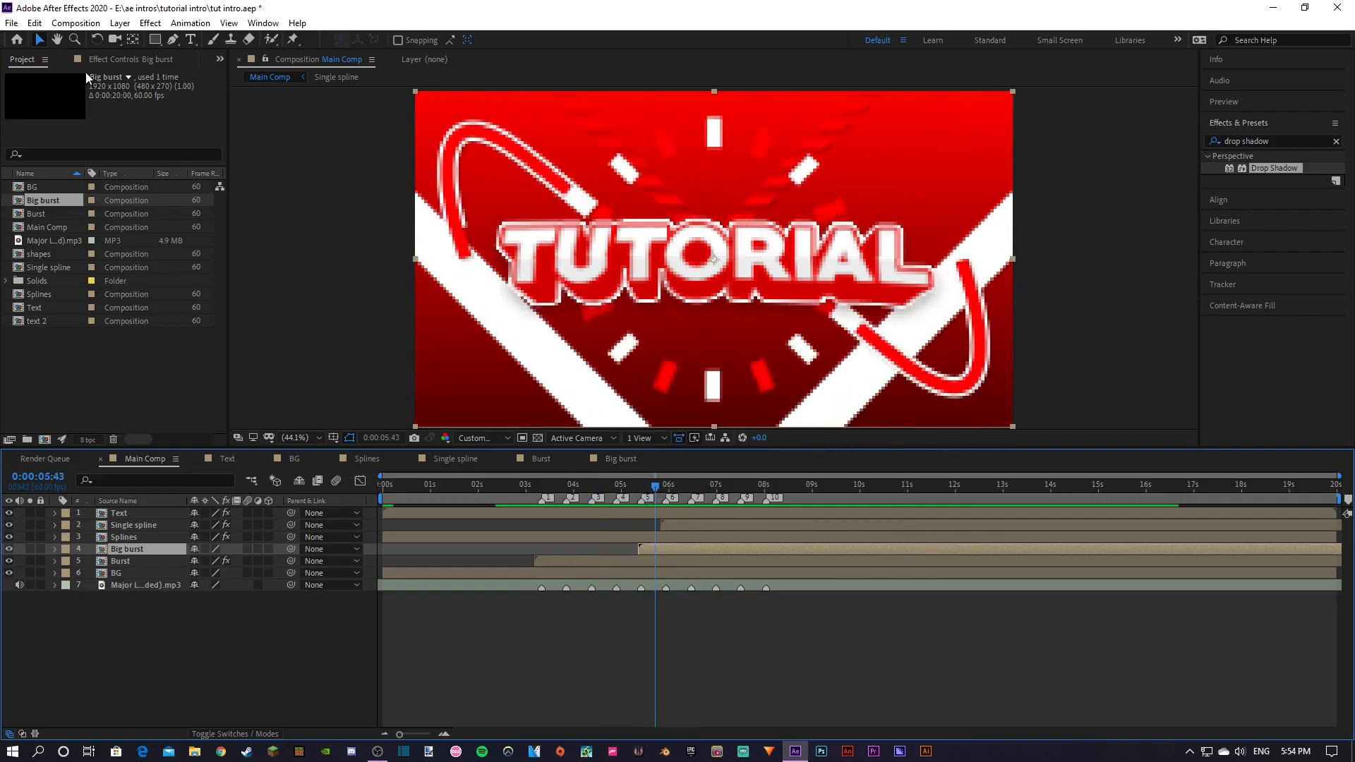
{"action": "left_click", "coordinate": [102, 60]}
{"action": "key", "text": "ctrl+v"}
{"action": "left_click", "coordinate": [167, 308]}
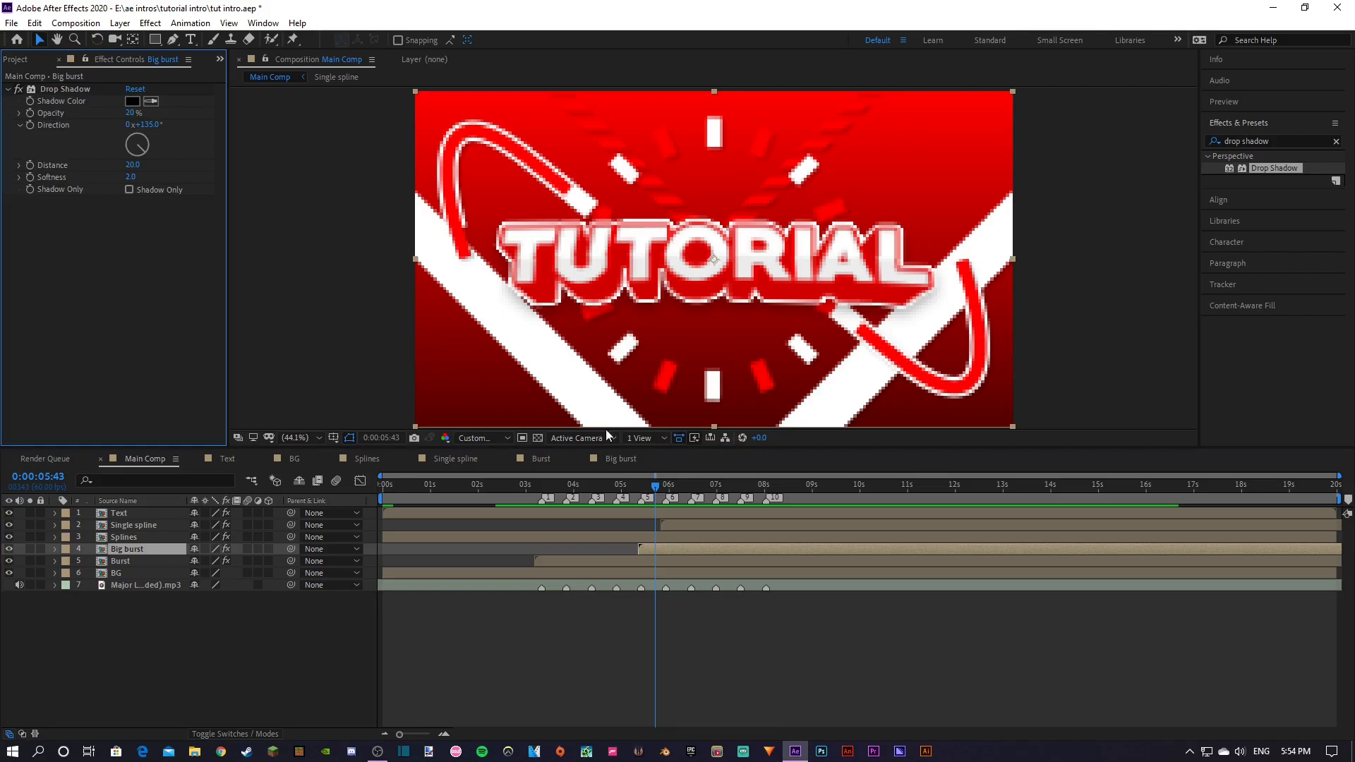
{"action": "left_click_drag", "start_coordinate": [644, 492], "coordinate": [660, 500]}
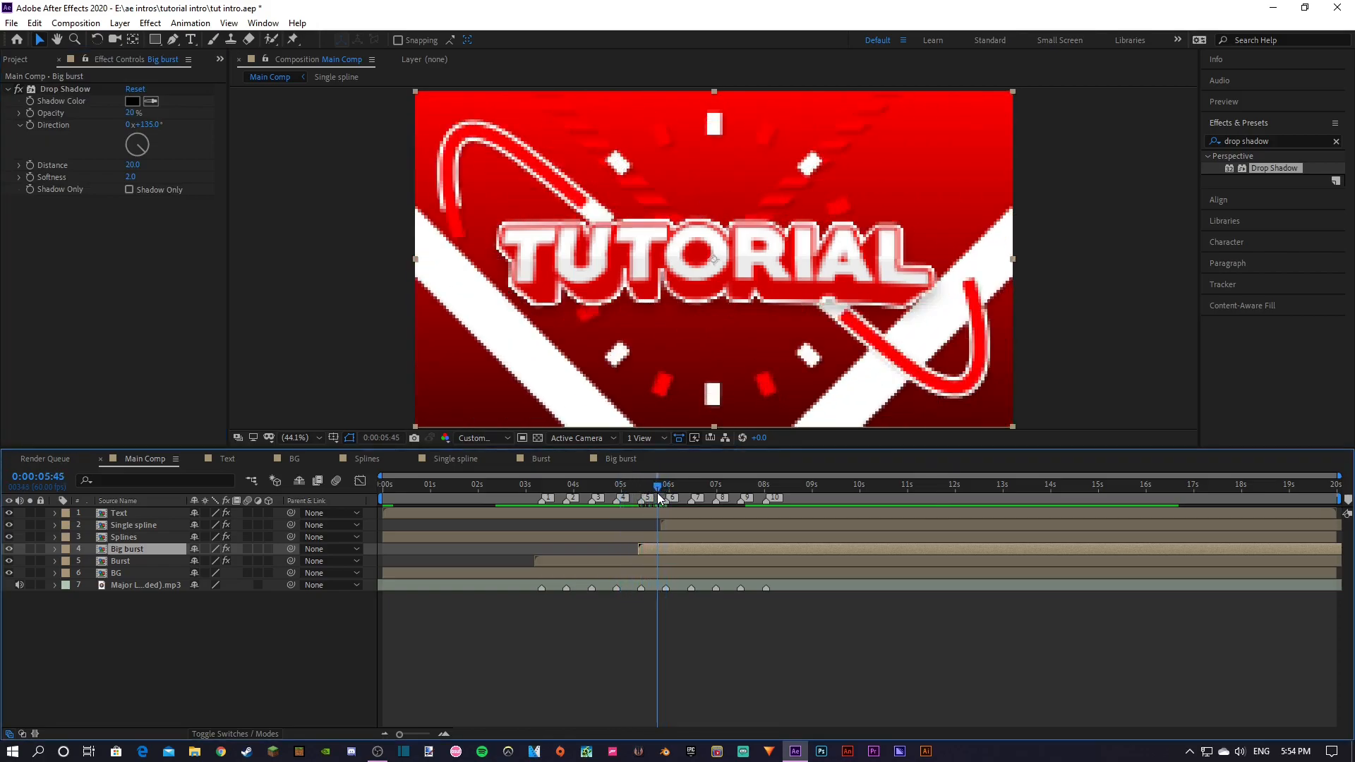
{"action": "left_click", "coordinate": [663, 640]}
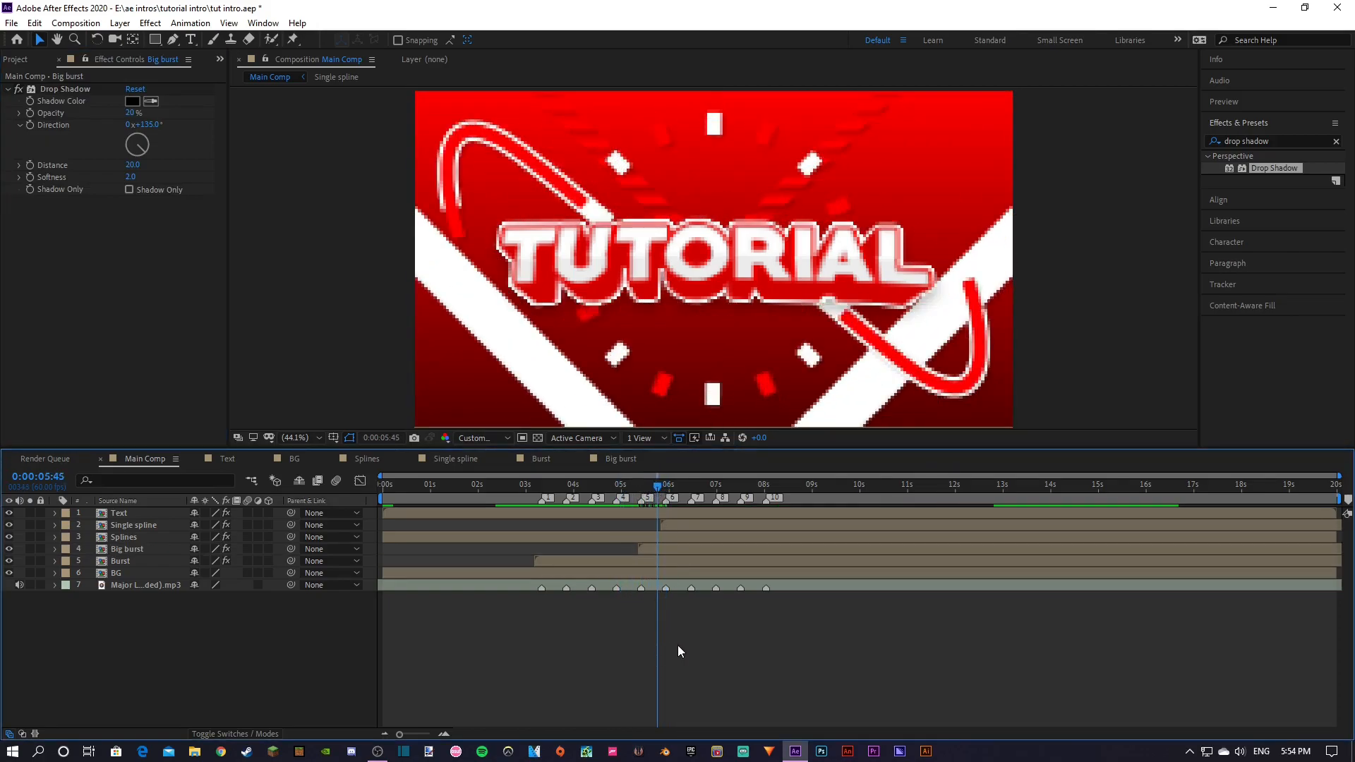
Preview Main Comp from about 0:00:03:13 to check the burst timing against the markers
{"action": "left_click_drag", "start_coordinate": [641, 493], "coordinate": [589, 545]}
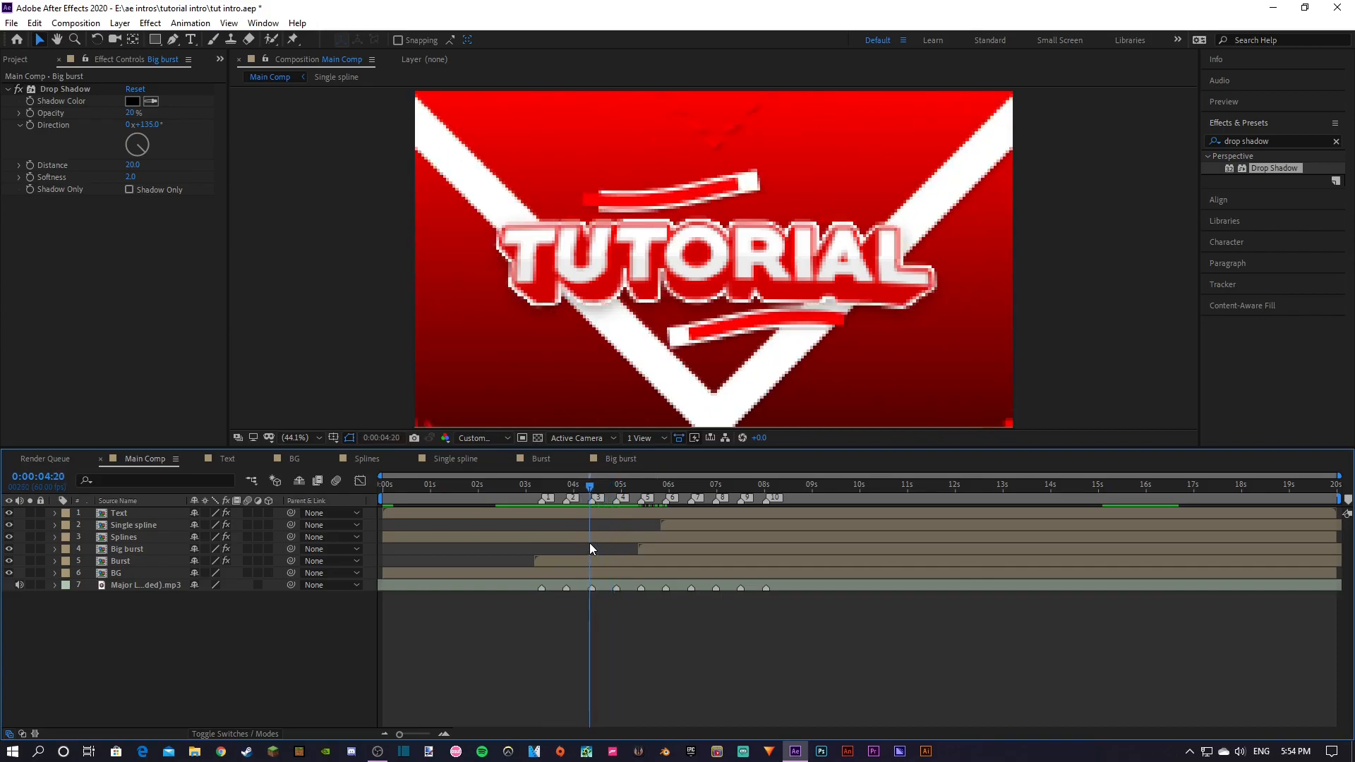
{"action": "left_click", "coordinate": [534, 487]}
{"action": "key", "text": "space"}
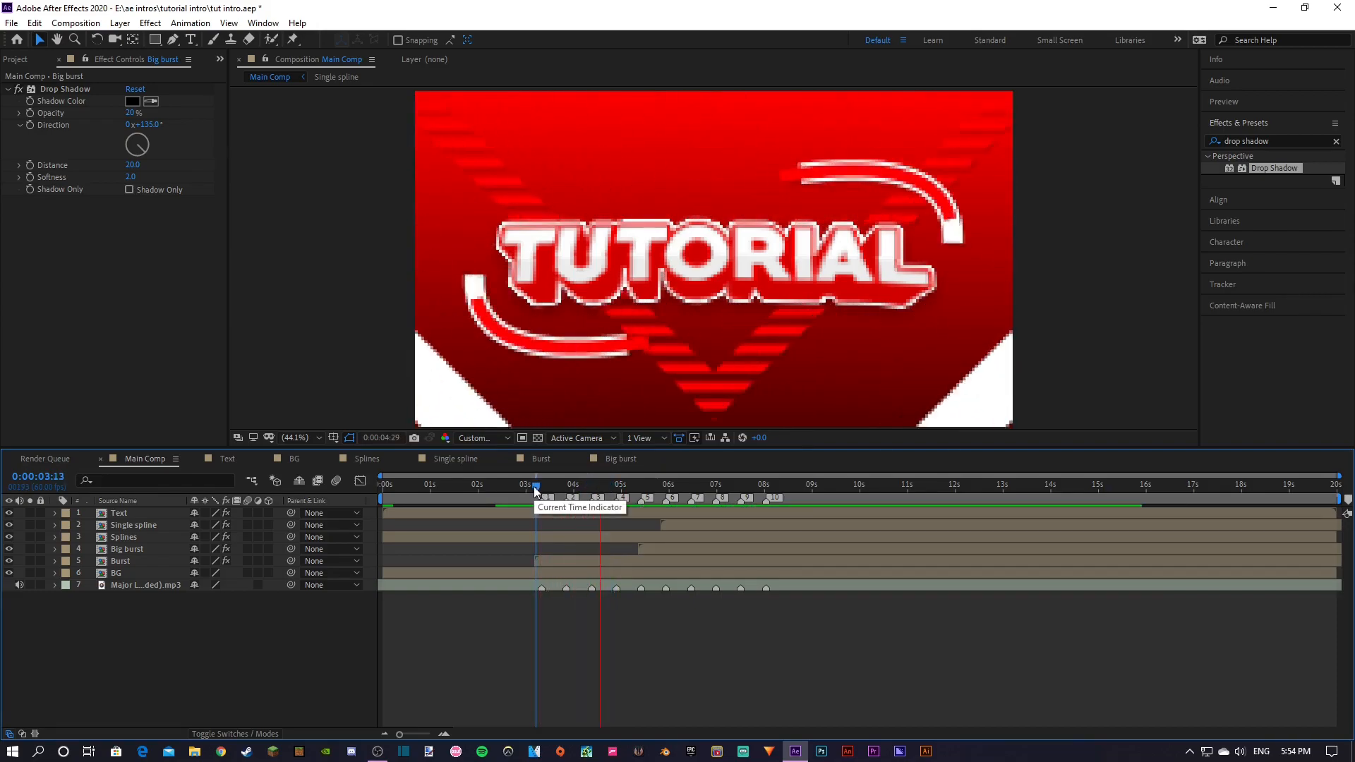
{"action": "key", "text": "space"}
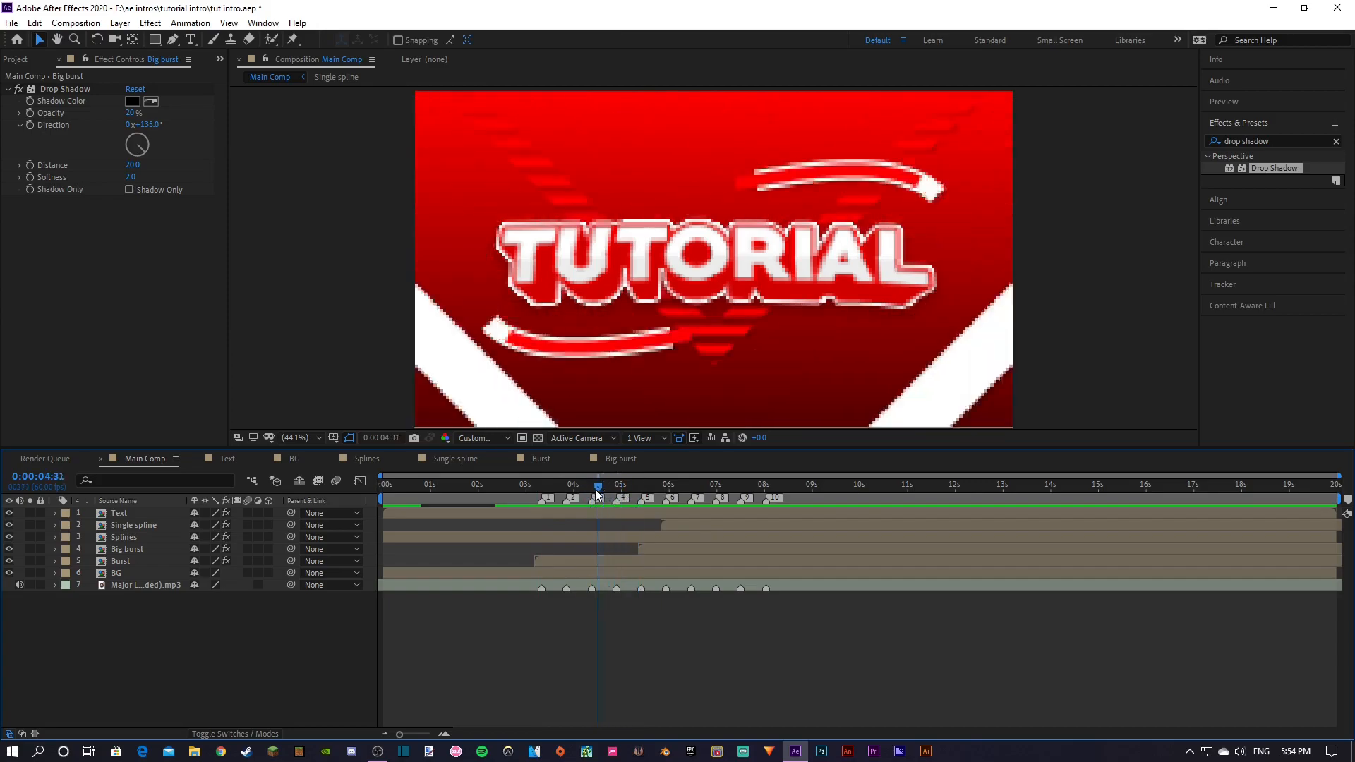
Create a new 1920 x 1080 composition named Double burst with a frame rate of 60 and a 20-second duration
{"action": "left_click_drag", "start_coordinate": [596, 494], "coordinate": [616, 487]}
{"action": "left_click", "coordinate": [24, 62]}
{"action": "right_click", "coordinate": [111, 350]}
{"action": "left_click", "coordinate": [166, 358]}
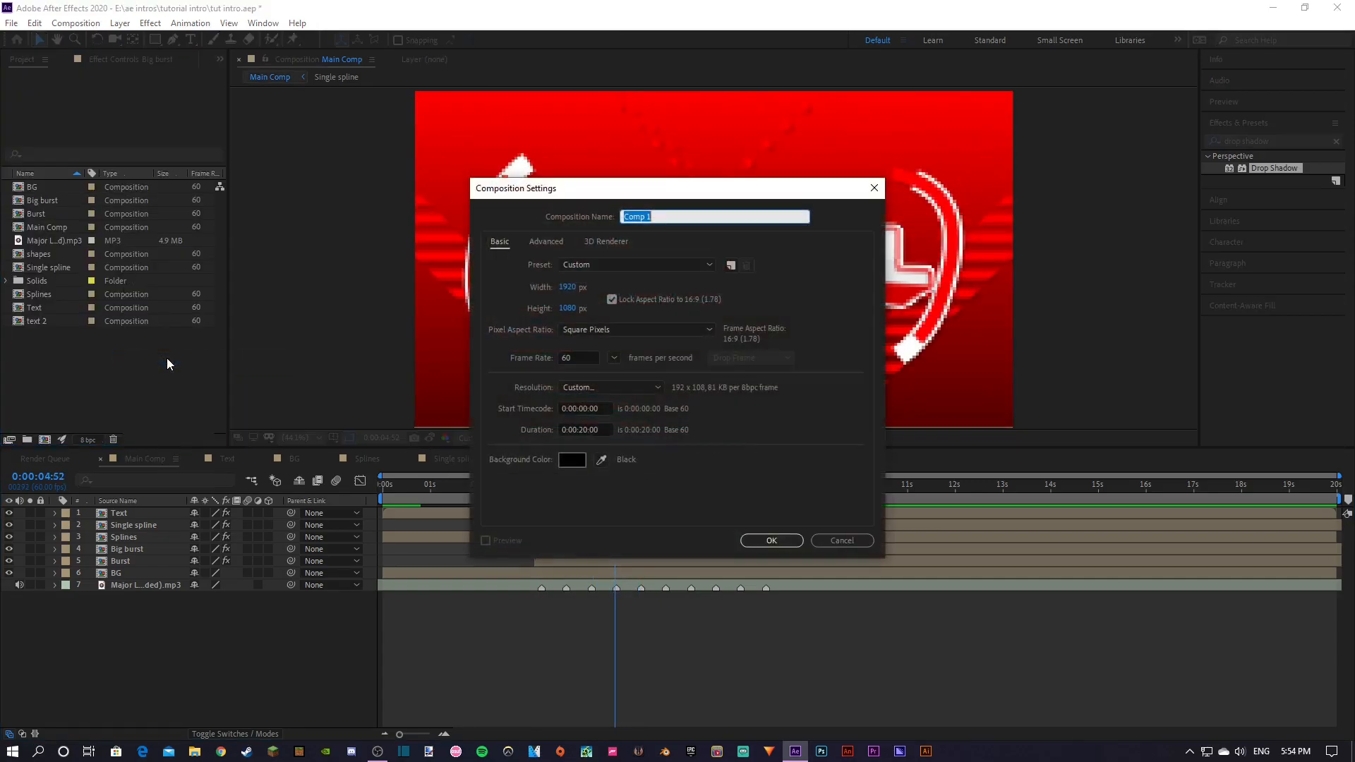
{"action": "type", "text": "Double burst"}
{"action": "key", "text": "Return"}
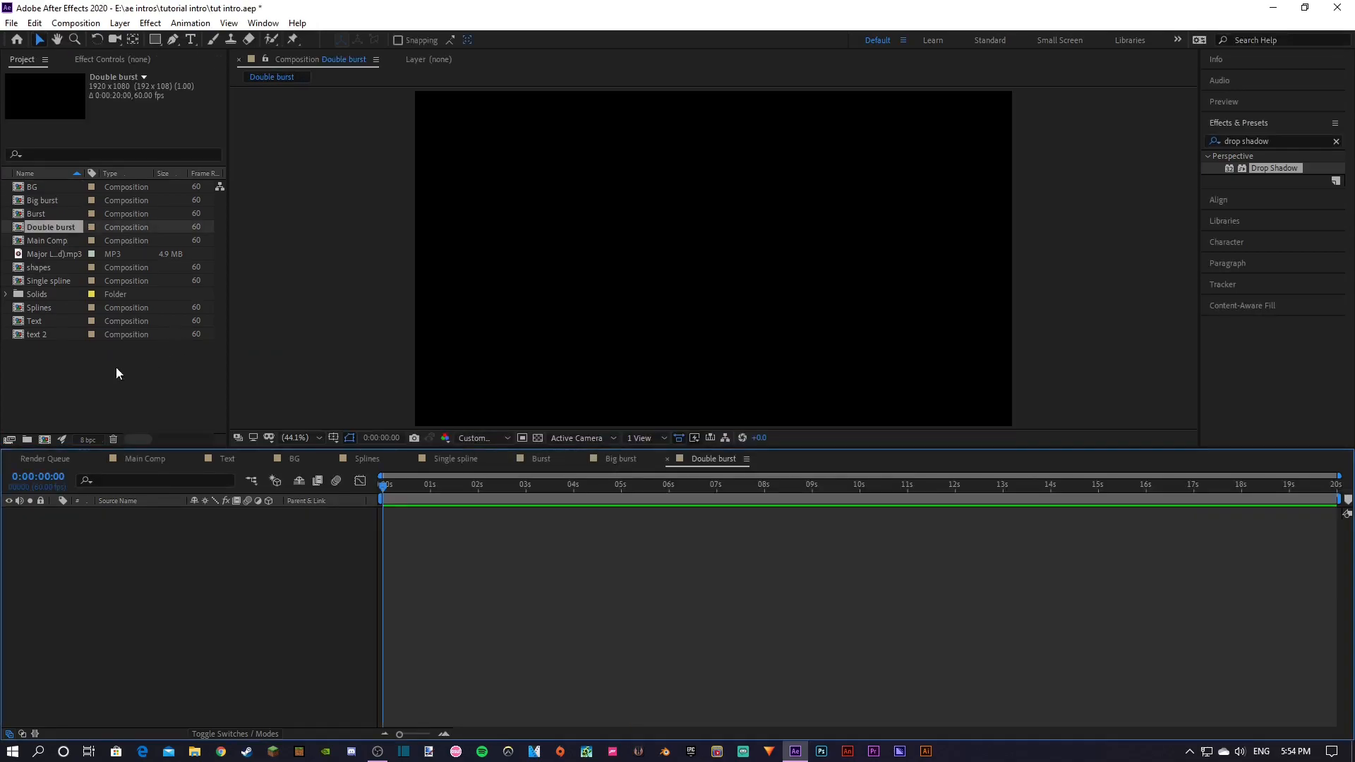
Add the Big burst composition to Double burst and go to 0:00:00:12, where the burst is drawn
{"action": "left_click_drag", "start_coordinate": [31, 202], "coordinate": [163, 574]}
{"action": "left_click", "coordinate": [377, 521]}
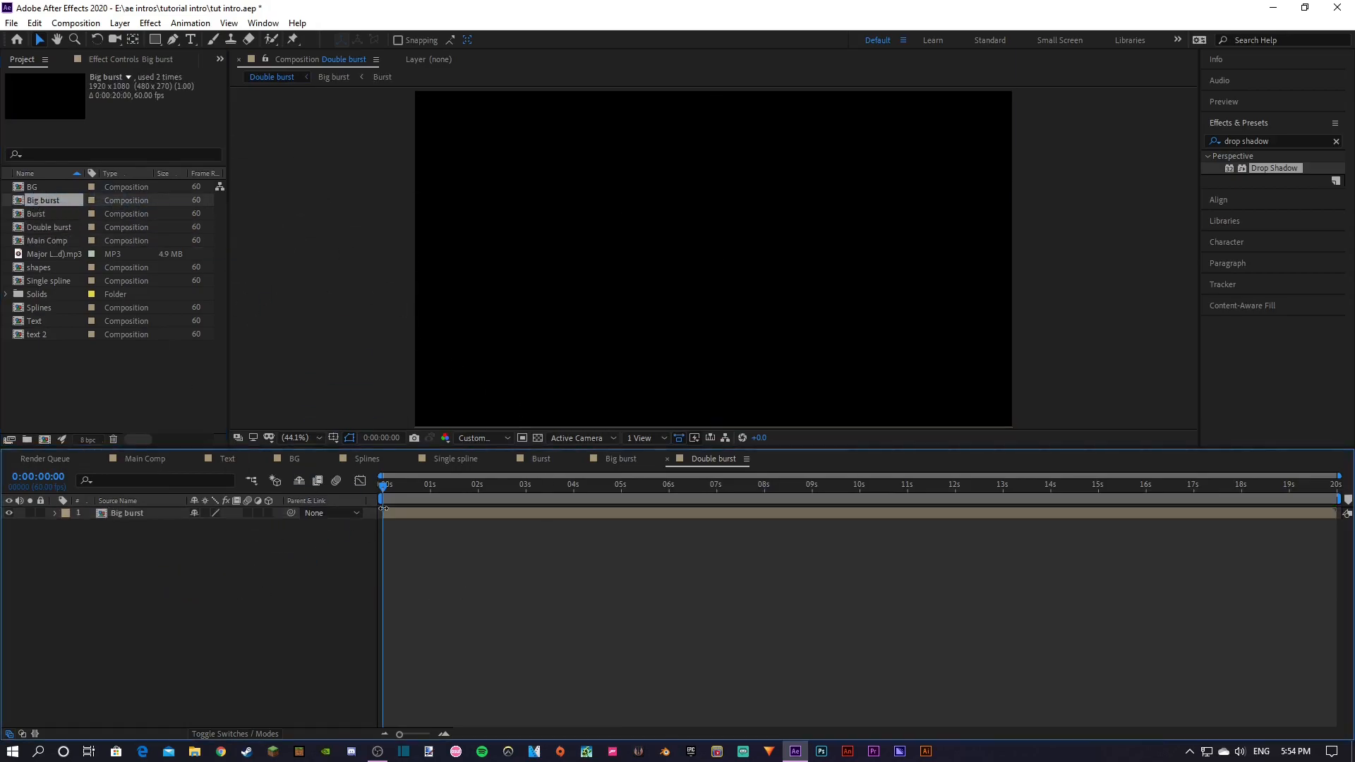
{"action": "left_click", "coordinate": [239, 514]}
{"action": "left_click_drag", "start_coordinate": [391, 487], "coordinate": [392, 489]}
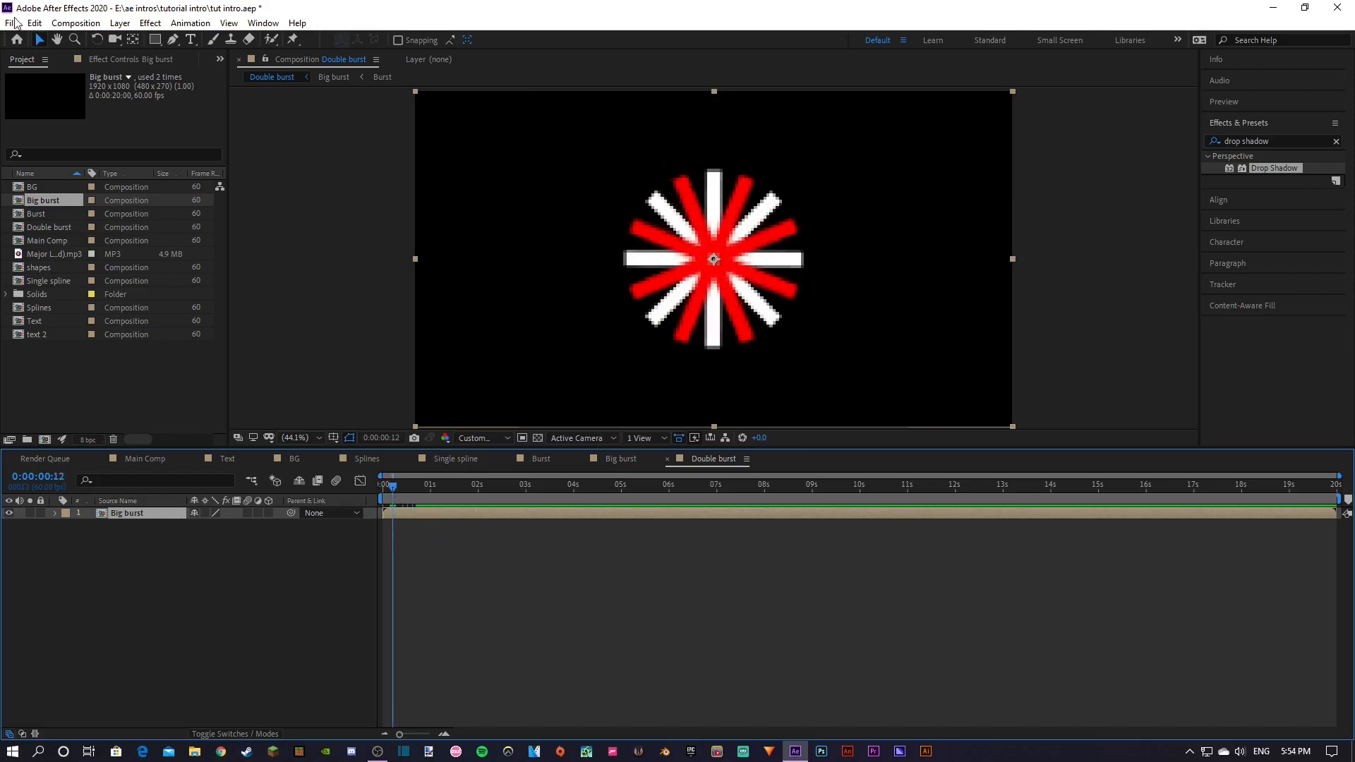
{"action": "left_click", "coordinate": [43, 43]}
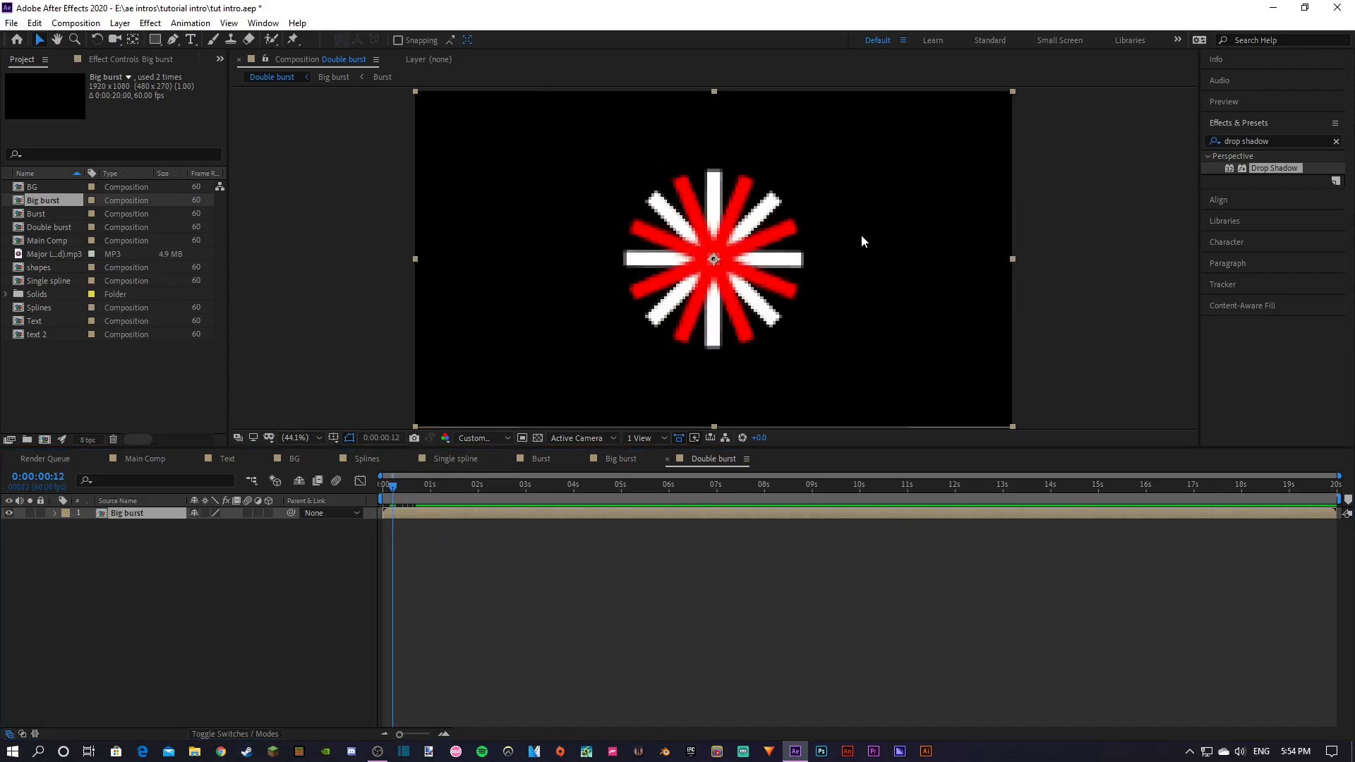
Nudge the Big burst layer horizontally in large increments from the frame's centre into its left half
{"action": "key", "text": "shift+Left"}
{"action": "key", "text": "shift+Left"}
{"action": "key", "text": "shift+Left"}
{"action": "key", "text": "shift+Left"}
{"action": "key", "text": "shift+Left"}
{"action": "key", "text": "shift+Left"}
{"action": "key", "text": "shift+Left"}
{"action": "key", "text": "shift+Left"}
{"action": "key", "text": "shift+Left"}
{"action": "key", "text": "shift+Left"}
{"action": "key", "text": "shift+Left"}
{"action": "key", "text": "shift+Left"}
{"action": "key", "text": "shift+Left"}
{"action": "key", "text": "shift+Left"}
{"action": "key", "text": "shift+Left"}
{"action": "key", "text": "shift+Left"}
{"action": "key", "text": "shift+Left"}
{"action": "key", "text": "shift+Left"}
{"action": "key", "text": "shift+Left"}
{"action": "key", "text": "shift+Left"}
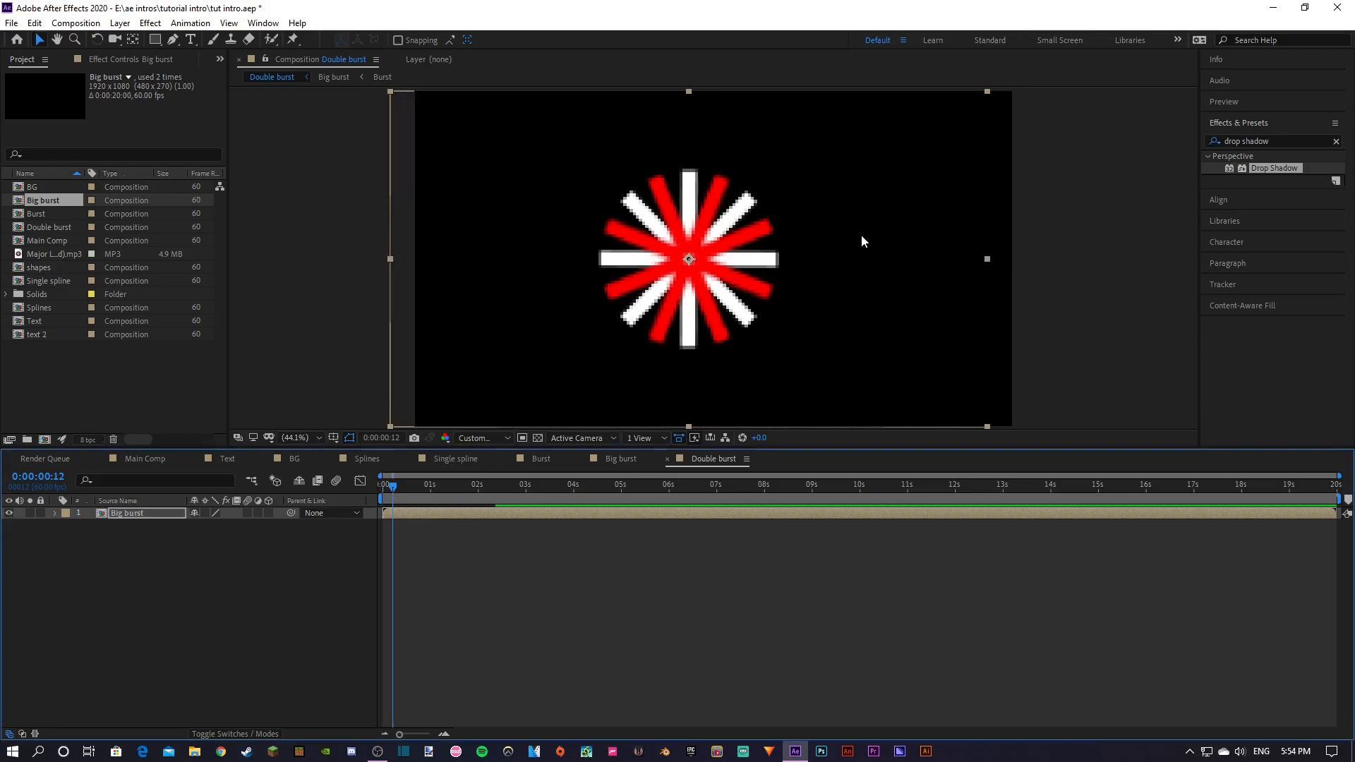
{"action": "key", "text": "shift+Left"}
{"action": "key", "text": "shift+Left"}
{"action": "key", "text": "shift+Left"}
{"action": "key", "text": "shift+Left"}
{"action": "key", "text": "shift+Left"}
{"action": "key", "text": "shift+Left"}
{"action": "key", "text": "shift+Left"}
{"action": "key", "text": "shift+Left"}
{"action": "key", "text": "shift+Left"}
{"action": "key", "text": "shift+Left"}
{"action": "key", "text": "shift+Left"}
{"action": "key", "text": "shift+Left"}
{"action": "key", "text": "shift+Left"}
{"action": "key", "text": "shift+Left"}
{"action": "key", "text": "shift+Left"}
{"action": "key", "text": "shift+Left"}
{"action": "key", "text": "shift+Left"}
{"action": "key", "text": "shift+Left"}
{"action": "key", "text": "shift+Left"}
{"action": "key", "text": "shift+Left"}
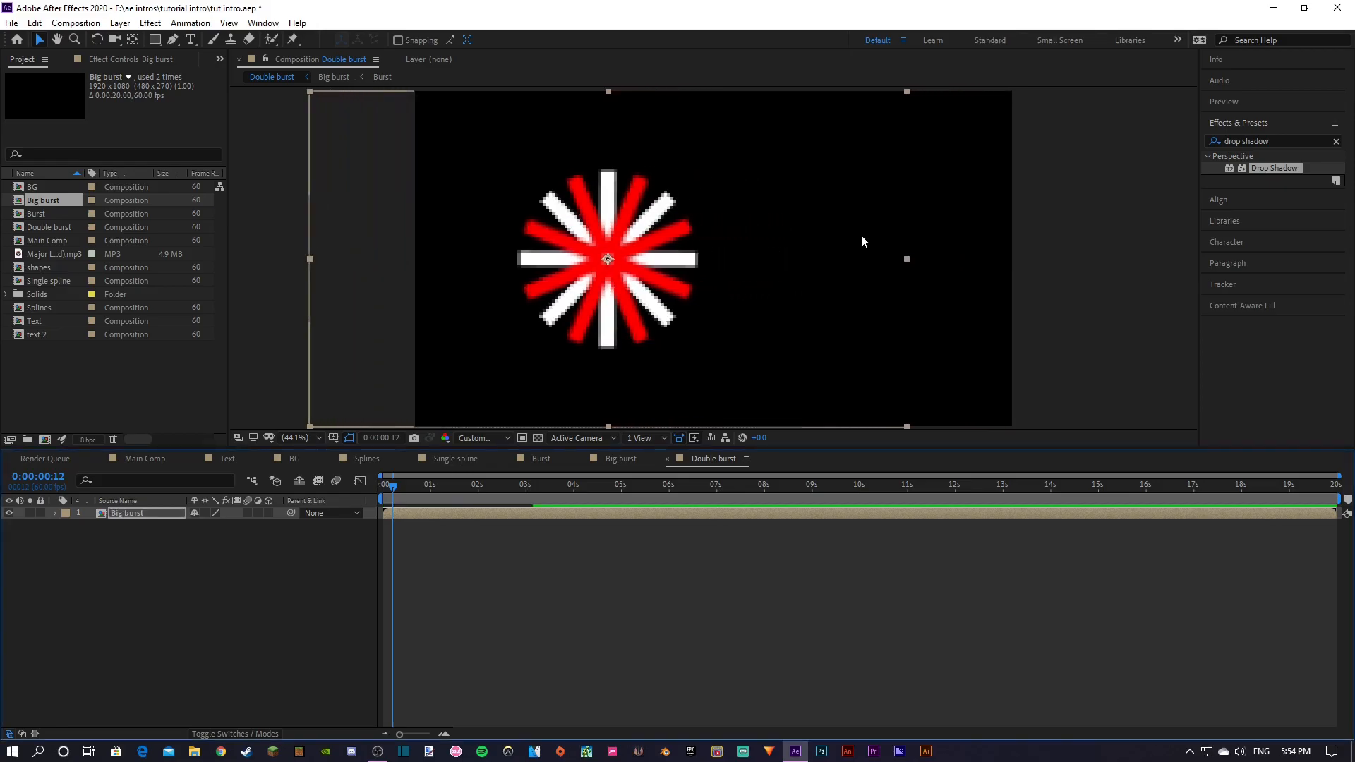
{"action": "key", "text": "shift+Left"}
{"action": "key", "text": "shift+Left"}
{"action": "key", "text": "shift+Left"}
{"action": "key", "text": "shift+Left"}
{"action": "key", "text": "shift+Left"}
{"action": "key", "text": "shift+Left"}
{"action": "key", "text": "shift+Left"}
{"action": "key", "text": "shift+Left"}
{"action": "key", "text": "shift+Left"}
{"action": "key", "text": "shift+Left"}
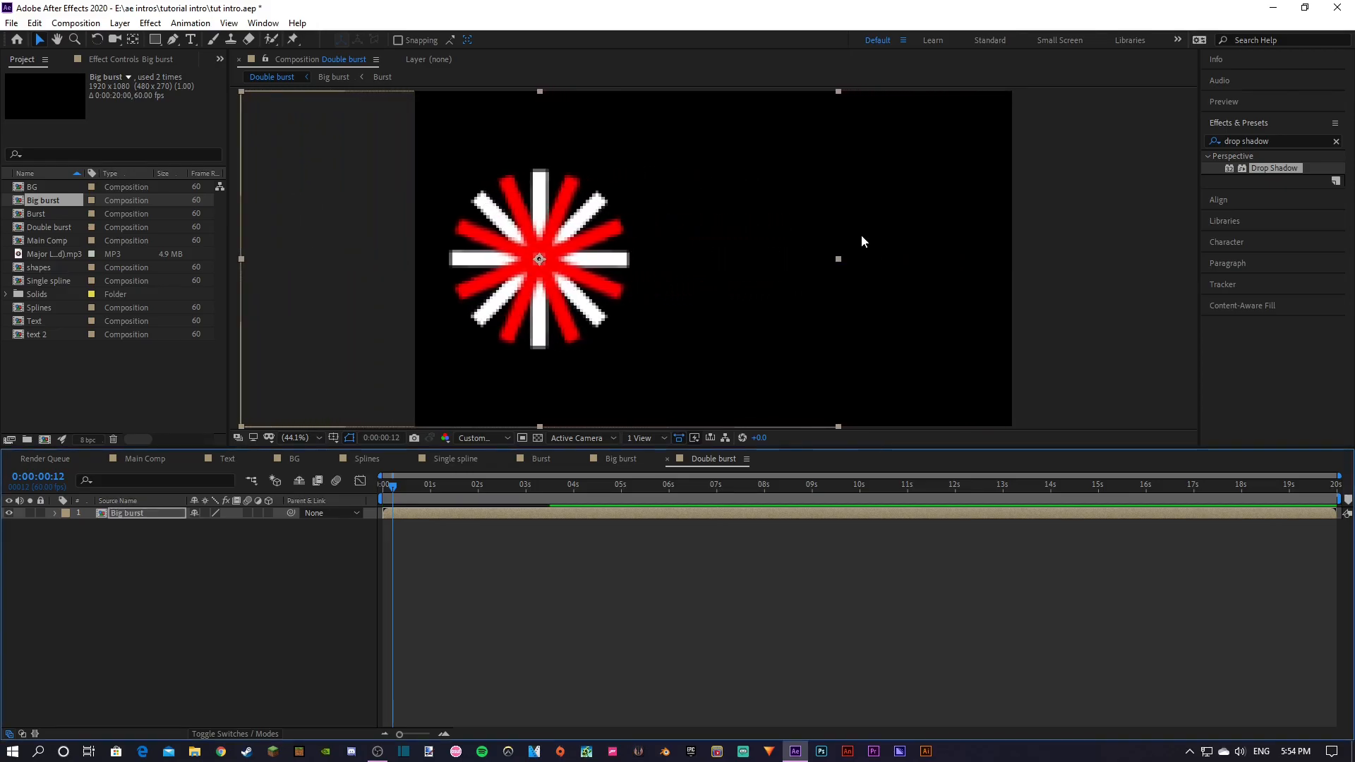
Nudge the Big burst layer back to the right until its widest ring at 0:00:00:28 fits inside the frame, and preview it
{"action": "mouse_move", "coordinate": [393, 489]}
{"action": "left_mouse_down"}
{"action": "mouse_move", "coordinate": [381, 488]}
{"action": "mouse_move", "coordinate": [407, 498]}
{"action": "left_mouse_up"}
{"action": "key", "text": "shift+Right"}
{"action": "key", "text": "shift+Right"}
{"action": "key", "text": "shift+Right"}
{"action": "key", "text": "shift+Right"}
{"action": "key", "text": "shift+Right"}
{"action": "key", "text": "shift+Right"}
{"action": "key", "text": "shift+Right"}
{"action": "key", "text": "shift+Right"}
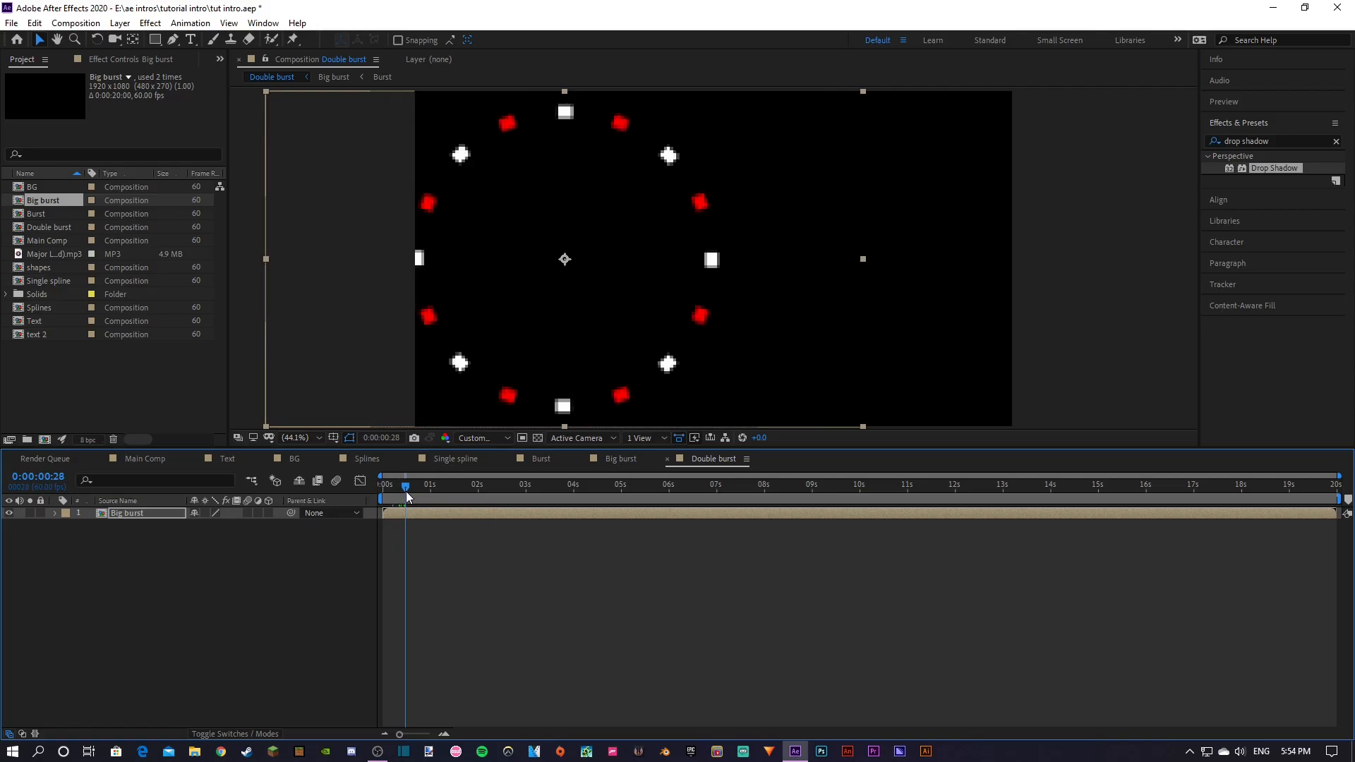
{"action": "key", "text": "shift+Right"}
{"action": "key", "text": "shift+Right"}
{"action": "key", "text": "shift+Right"}
{"action": "key", "text": "shift+Right"}
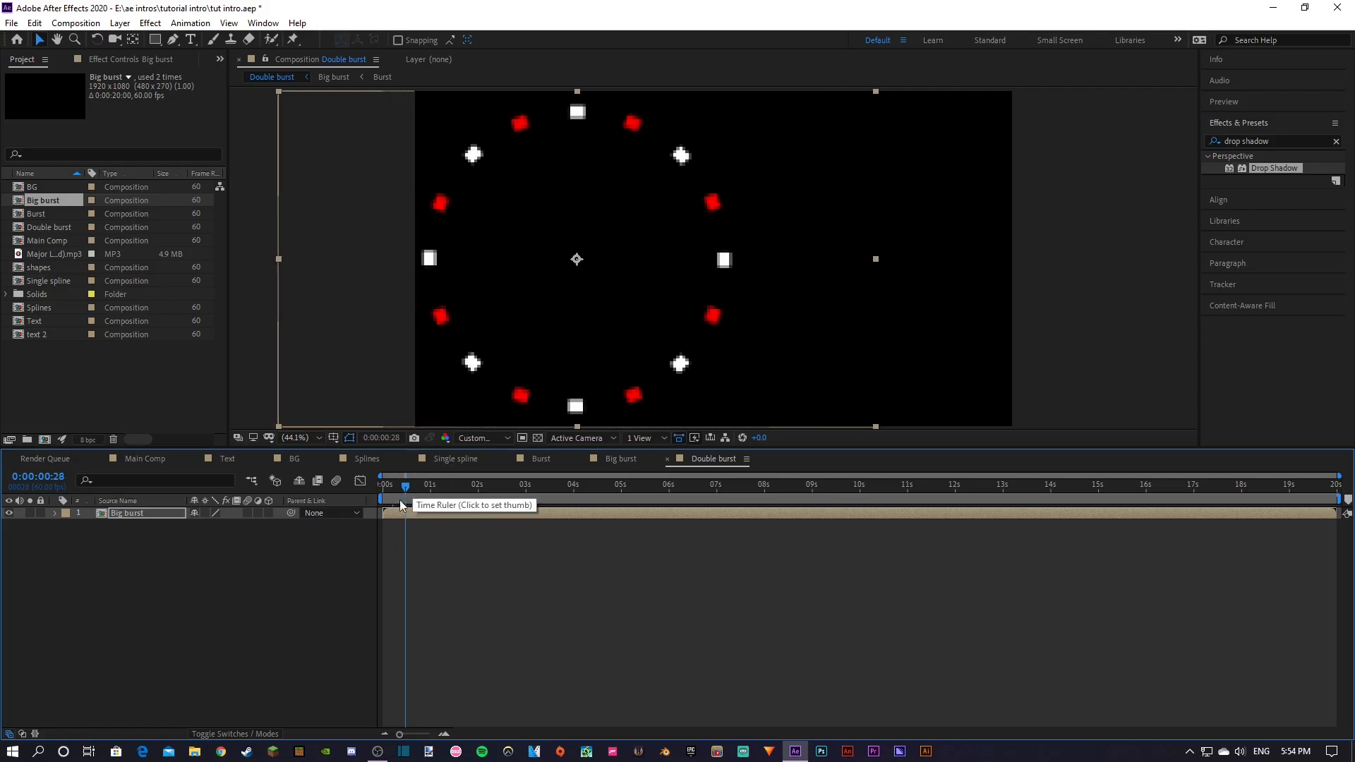
{"action": "left_click_drag", "start_coordinate": [406, 498], "coordinate": [412, 493]}
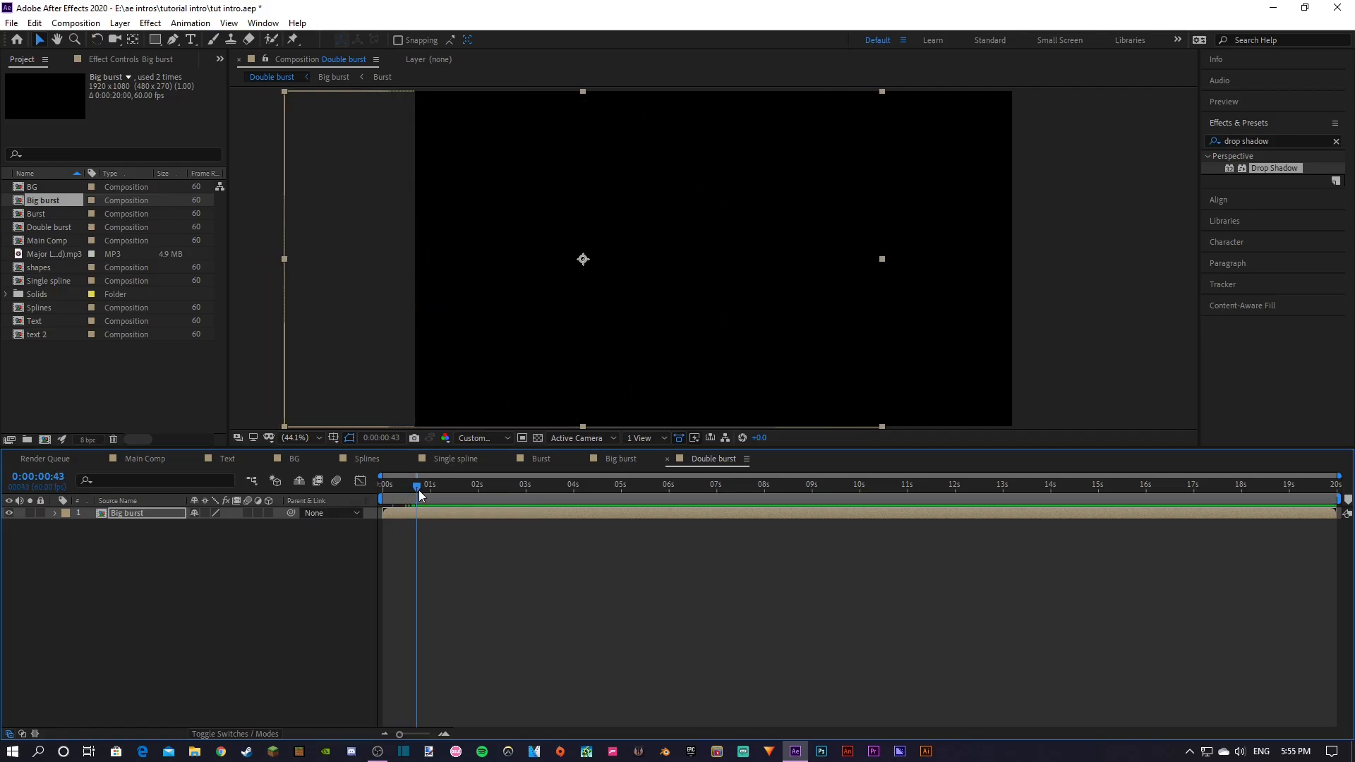
{"action": "key", "text": "Home"}
{"action": "key", "text": "space"}
Scale the Big burst layer in Double burst to 75%
{"action": "left_click", "coordinate": [132, 514]}
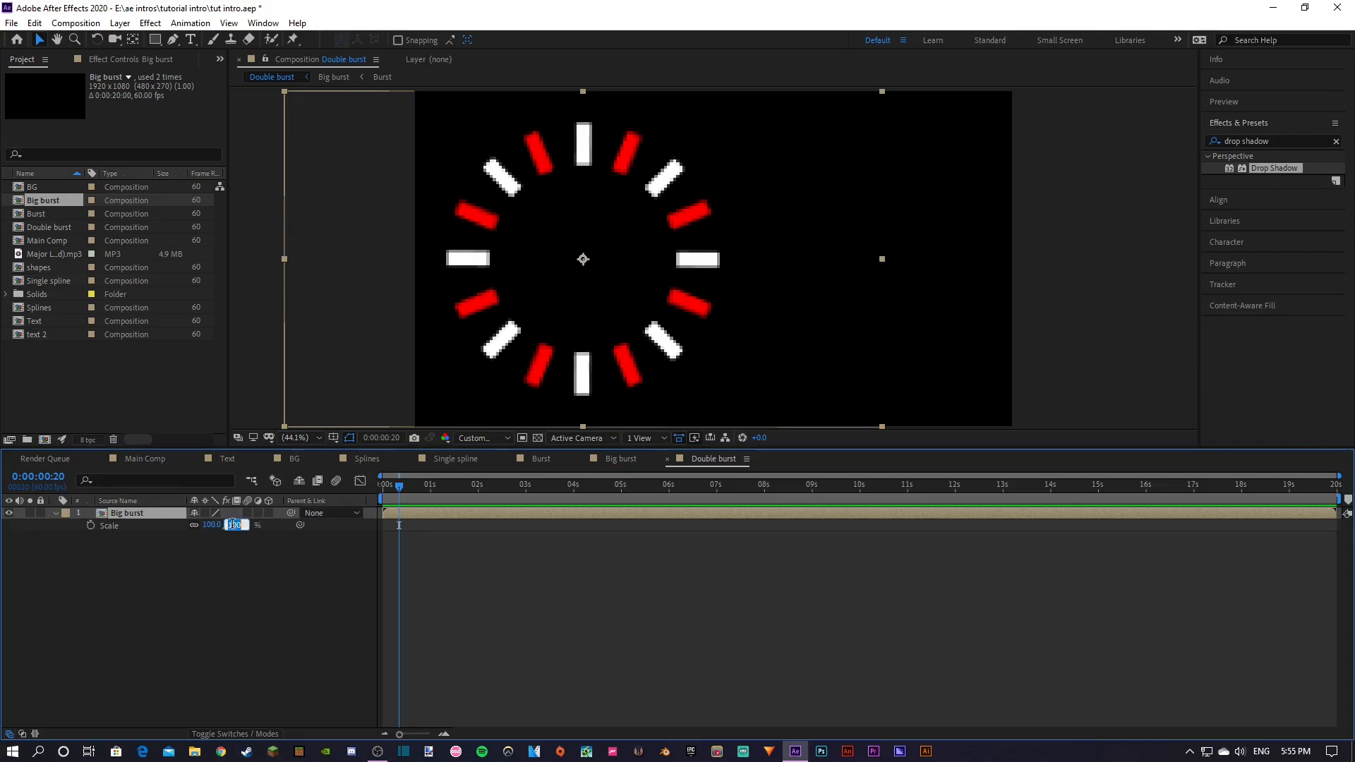
{"action": "type", "text": "75"}
{"action": "key", "text": "Return"}
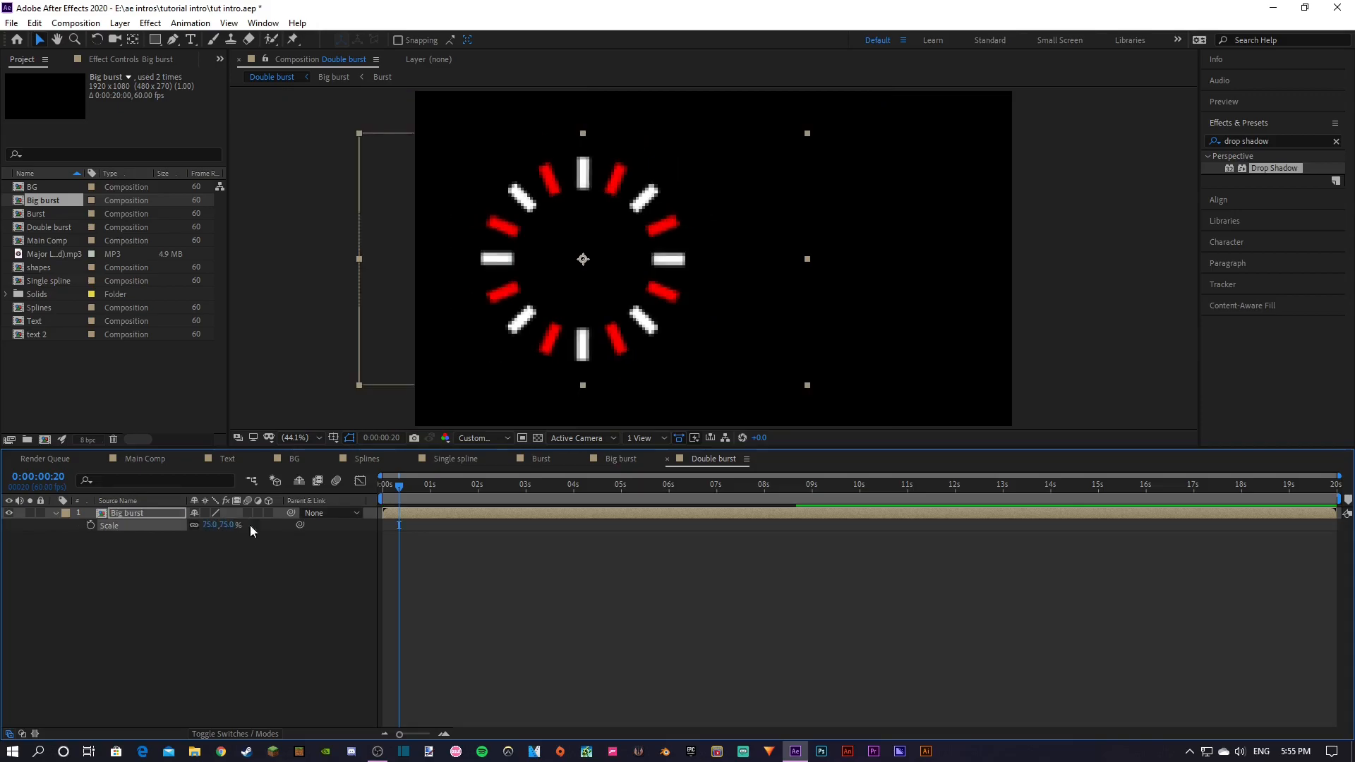
Nudge the scaled Big burst layer further left, preview the burst, and go to about 0:00:00:21
{"action": "left_click", "coordinate": [106, 517]}
{"action": "key", "text": "shift+Left"}
{"action": "key", "text": "shift+Left"}
{"action": "key", "text": "shift+Left"}
{"action": "key", "text": "shift+Left"}
{"action": "key", "text": "shift+Left"}
{"action": "key", "text": "shift+Left"}
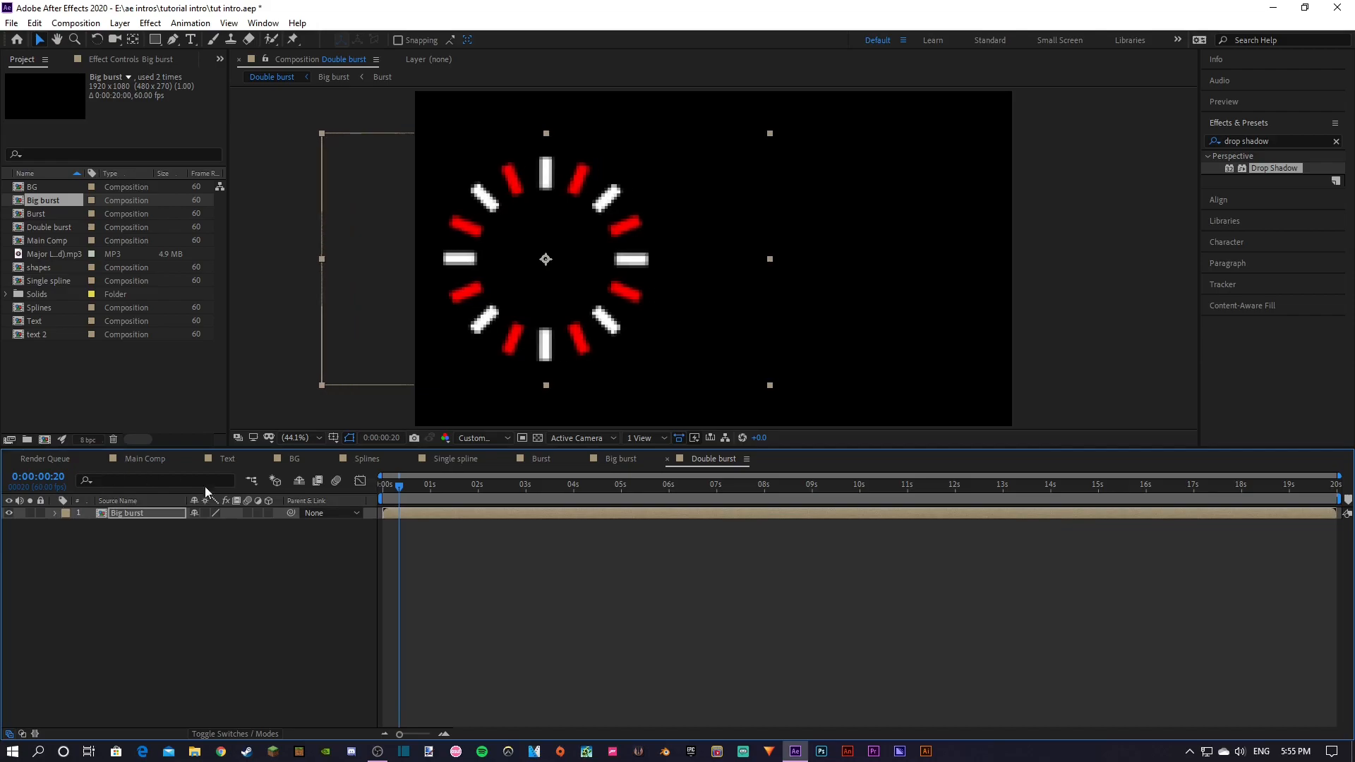
{"action": "key", "text": "space"}
{"action": "left_click", "coordinate": [415, 487]}
{"action": "left_click_drag", "start_coordinate": [415, 487], "coordinate": [400, 486]}
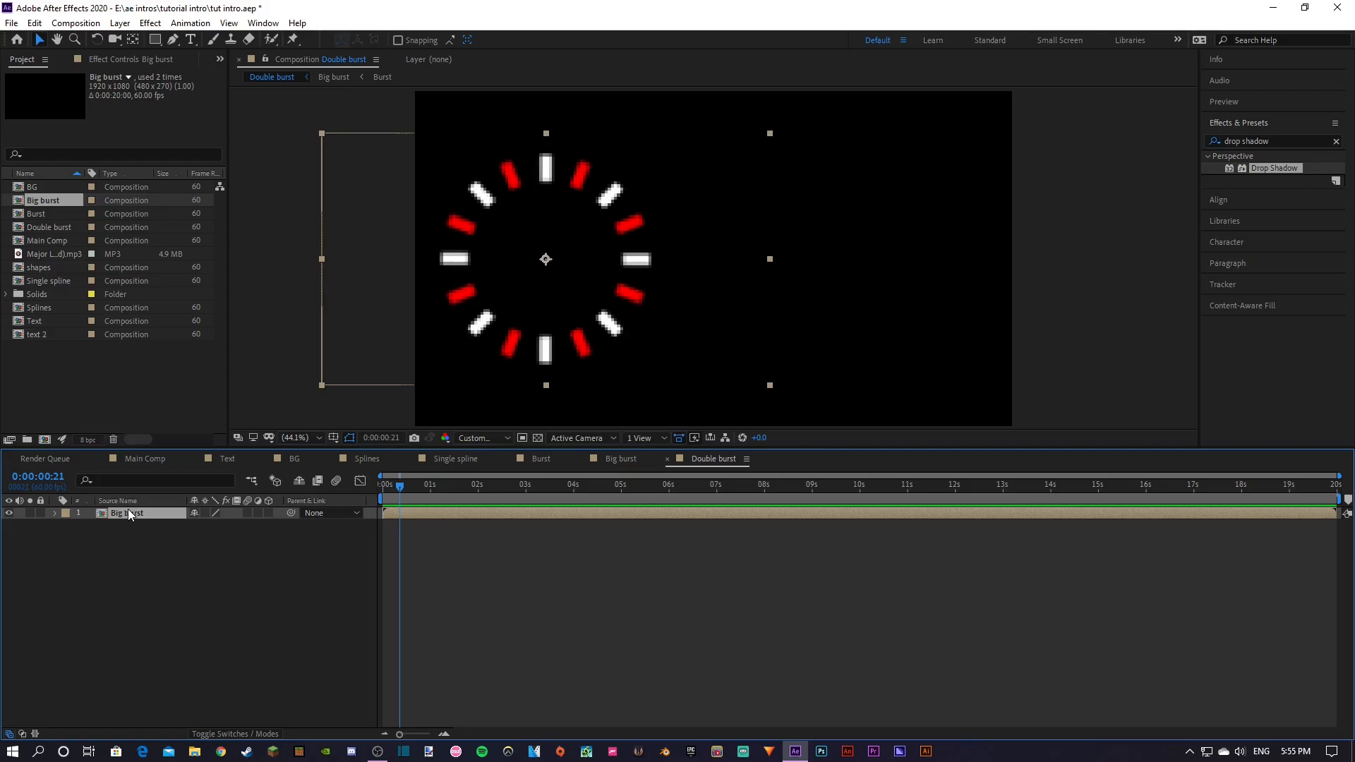
Duplicate the Big burst layer in Double burst, shift the copy to start about half a second later, and preview it
{"action": "key", "text": "ctrl+d"}
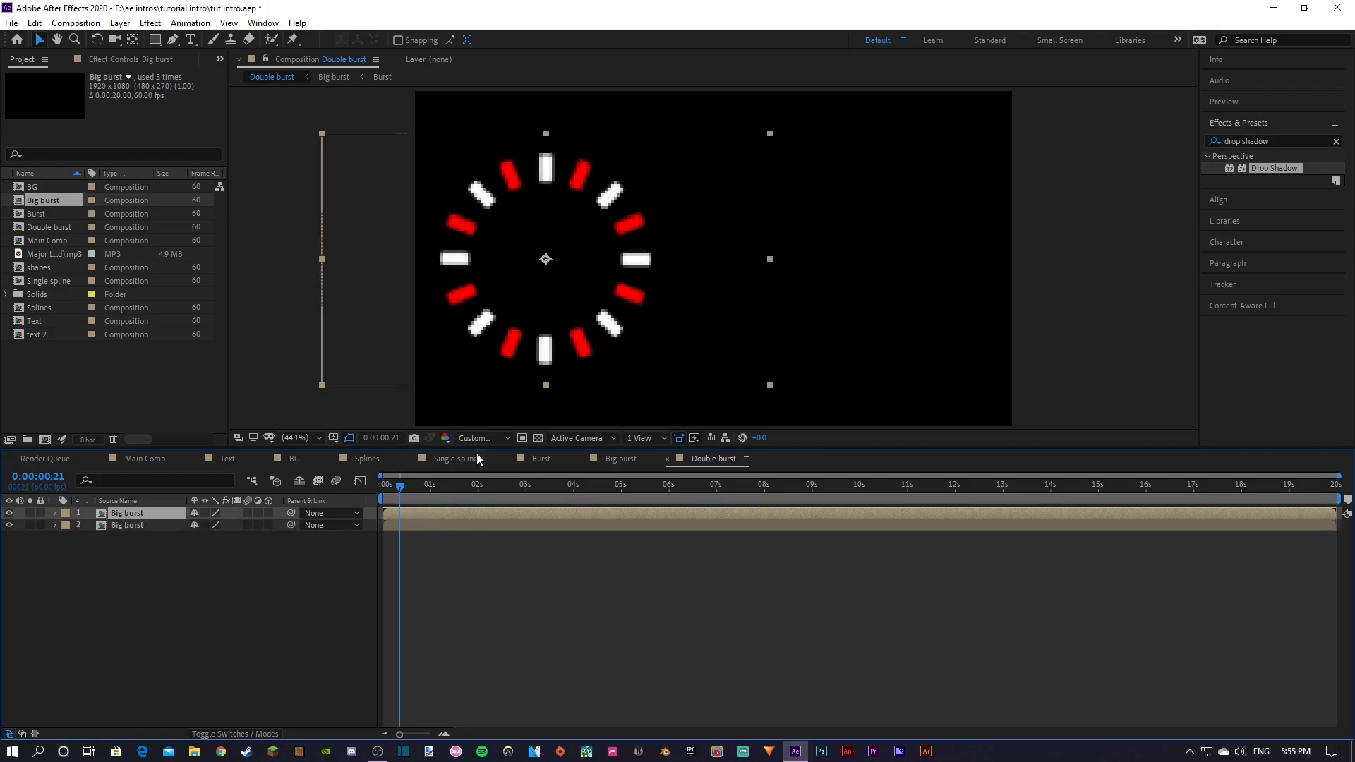
{"action": "left_click_drag", "start_coordinate": [414, 516], "coordinate": [376, 492]}
{"action": "left_click", "coordinate": [295, 613]}
{"action": "key", "text": "space"}
{"action": "left_click", "coordinate": [429, 516]}
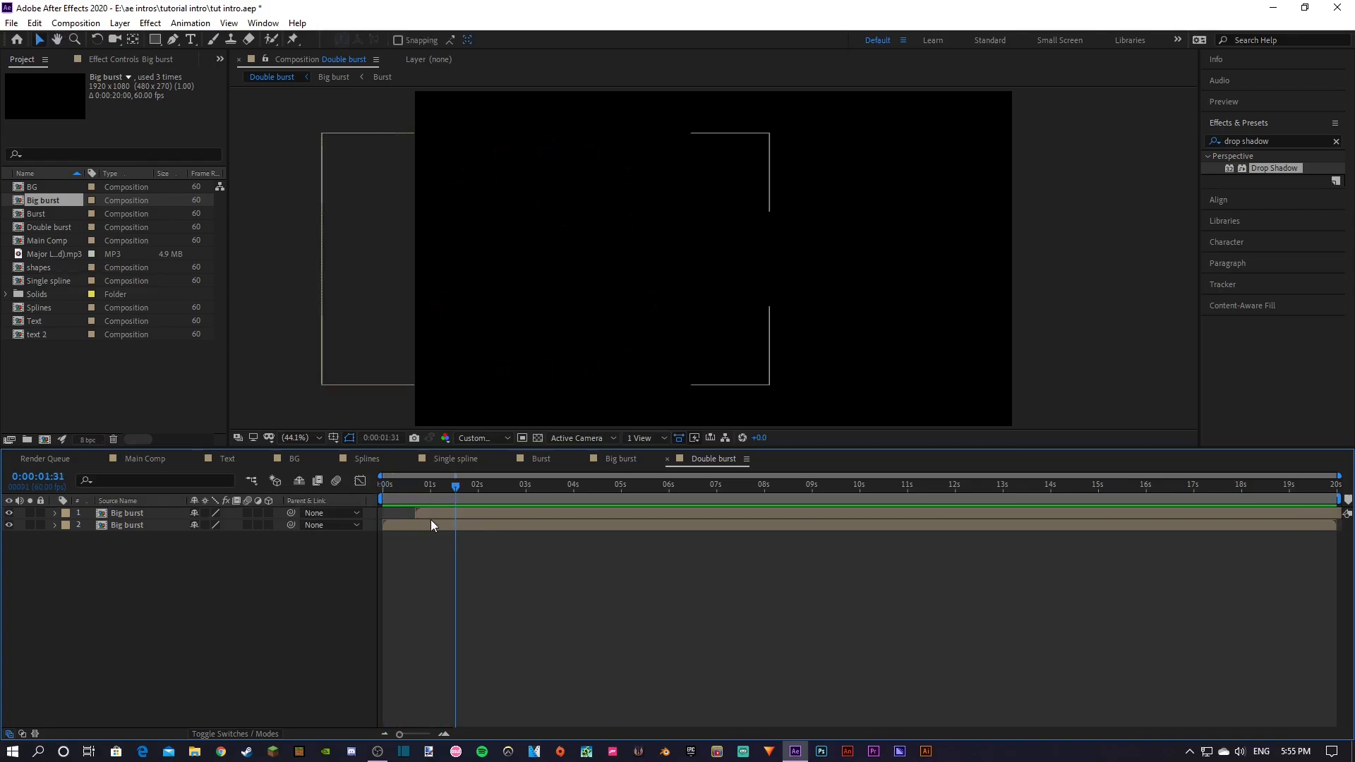
{"action": "key", "text": "space"}
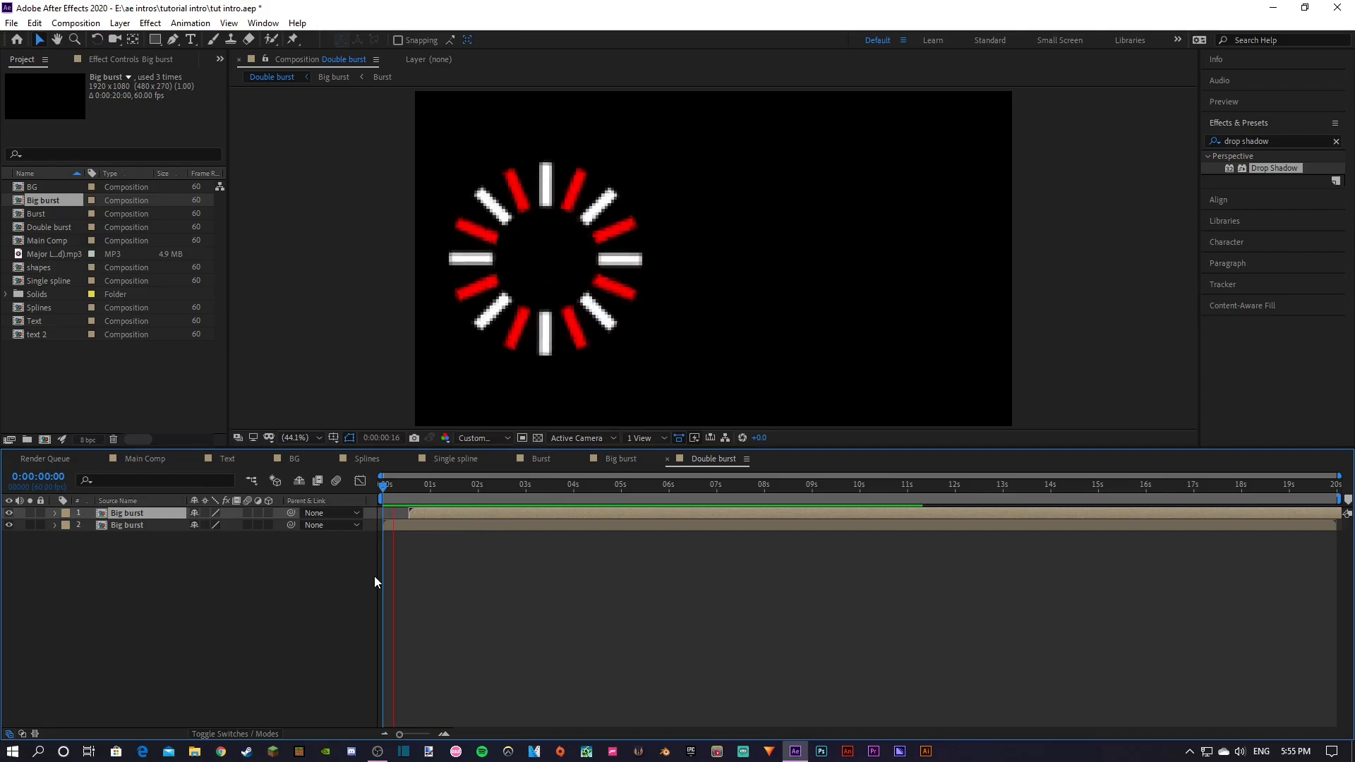
{"action": "key", "text": "space"}
Nudge the delayed Big burst copy horizontally in large increments into the frame's right half, opposite the first burst, and preview both bursts
{"action": "left_click_drag", "start_coordinate": [442, 490], "coordinate": [418, 482]}
{"action": "key", "text": "shift+Right"}
{"action": "key", "text": "shift+Right"}
{"action": "key", "text": "shift+Right"}
{"action": "key", "text": "shift+Right"}
{"action": "key", "text": "shift+Right"}
{"action": "key", "text": "shift+Right"}
{"action": "key", "text": "shift+Right"}
{"action": "key", "text": "shift+Right"}
{"action": "key", "text": "shift+Right"}
{"action": "key", "text": "shift+Right"}
{"action": "key", "text": "shift+Right"}
{"action": "key", "text": "shift+Right"}
{"action": "key", "text": "shift+Right"}
{"action": "key", "text": "shift+Right"}
{"action": "key", "text": "shift+Right"}
{"action": "key", "text": "shift+Right"}
{"action": "key", "text": "shift+Right"}
{"action": "key", "text": "shift+Right"}
{"action": "key", "text": "shift+Right"}
{"action": "key", "text": "shift+Right"}
{"action": "key", "text": "shift+Right"}
{"action": "key", "text": "shift+Right"}
{"action": "key", "text": "shift+Right"}
{"action": "key", "text": "shift+Right"}
{"action": "key", "text": "shift+Right"}
{"action": "key", "text": "shift+Right"}
{"action": "key", "text": "shift+Right"}
{"action": "key", "text": "shift+Right"}
{"action": "key", "text": "shift+Right"}
{"action": "key", "text": "shift+Right"}
{"action": "key", "text": "shift+Right"}
{"action": "key", "text": "shift+Right"}
{"action": "key", "text": "shift+Right"}
{"action": "key", "text": "shift+Right"}
{"action": "key", "text": "shift+Right"}
{"action": "key", "text": "shift+Right"}
{"action": "key", "text": "shift+Right"}
{"action": "key", "text": "shift+Right"}
{"action": "key", "text": "shift+Right"}
{"action": "key", "text": "shift+Right"}
{"action": "key", "text": "space"}
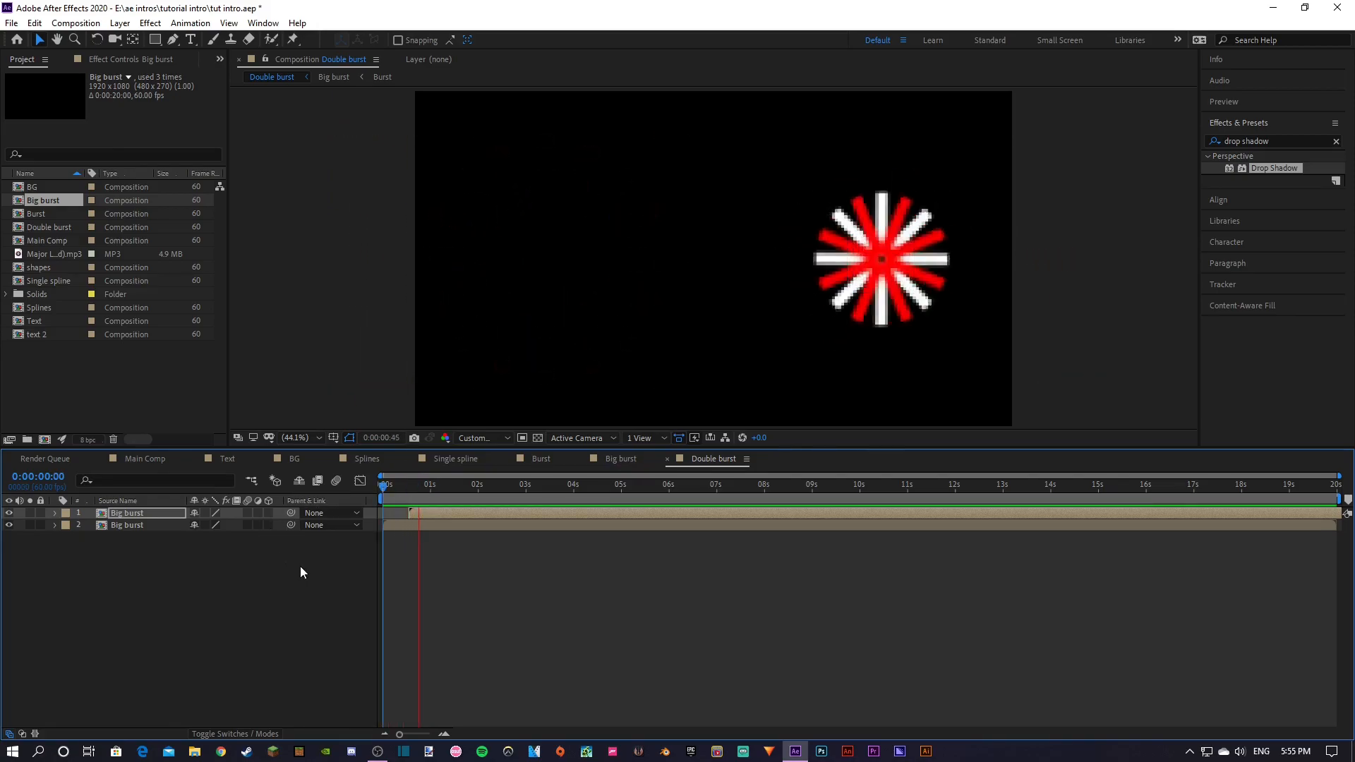
{"action": "key", "text": "space"}
{"action": "left_click", "coordinate": [402, 489]}
{"action": "left_click_drag", "start_coordinate": [400, 489], "coordinate": [439, 504]}
{"action": "left_click", "coordinate": [163, 615]}
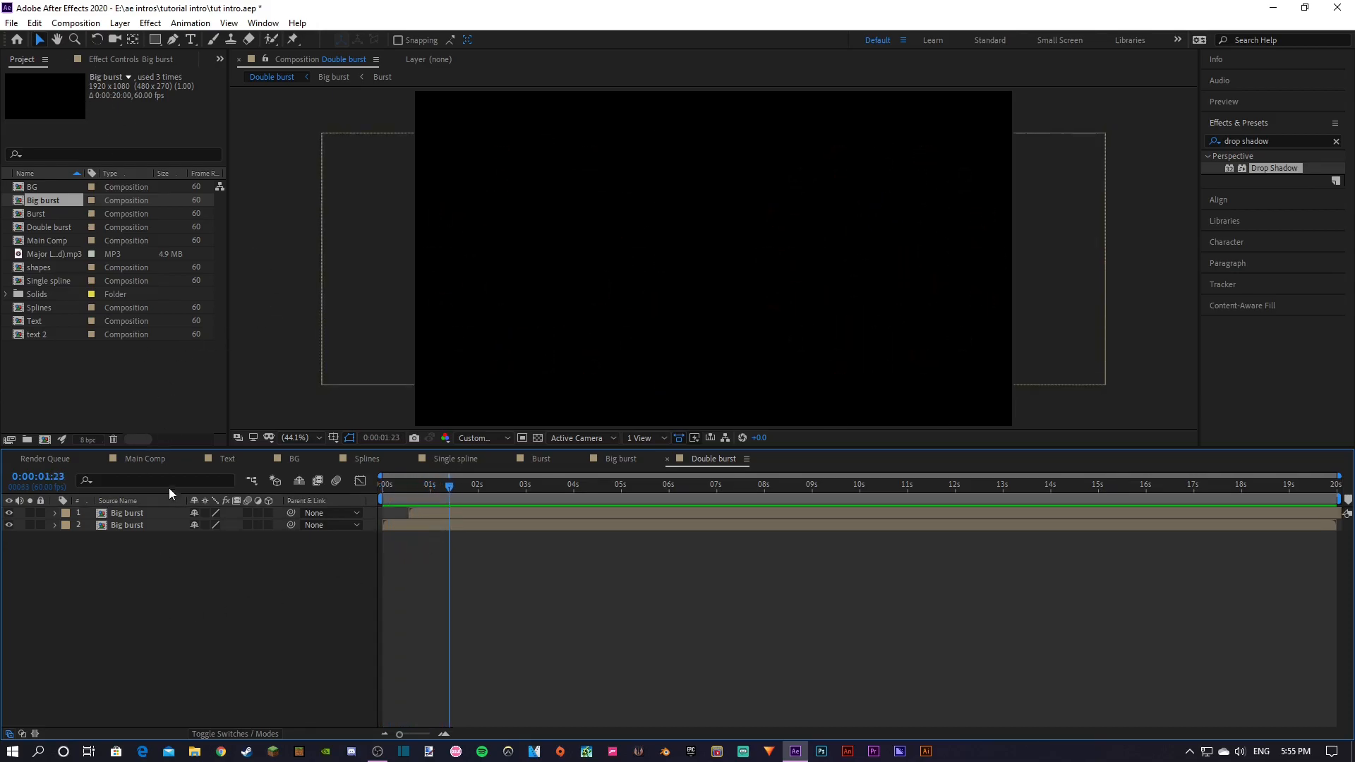
Add the Double burst composition to Main Comp between Big burst and Burst, starting just before music marker 3, and preview it
{"action": "left_click", "coordinate": [146, 460]}
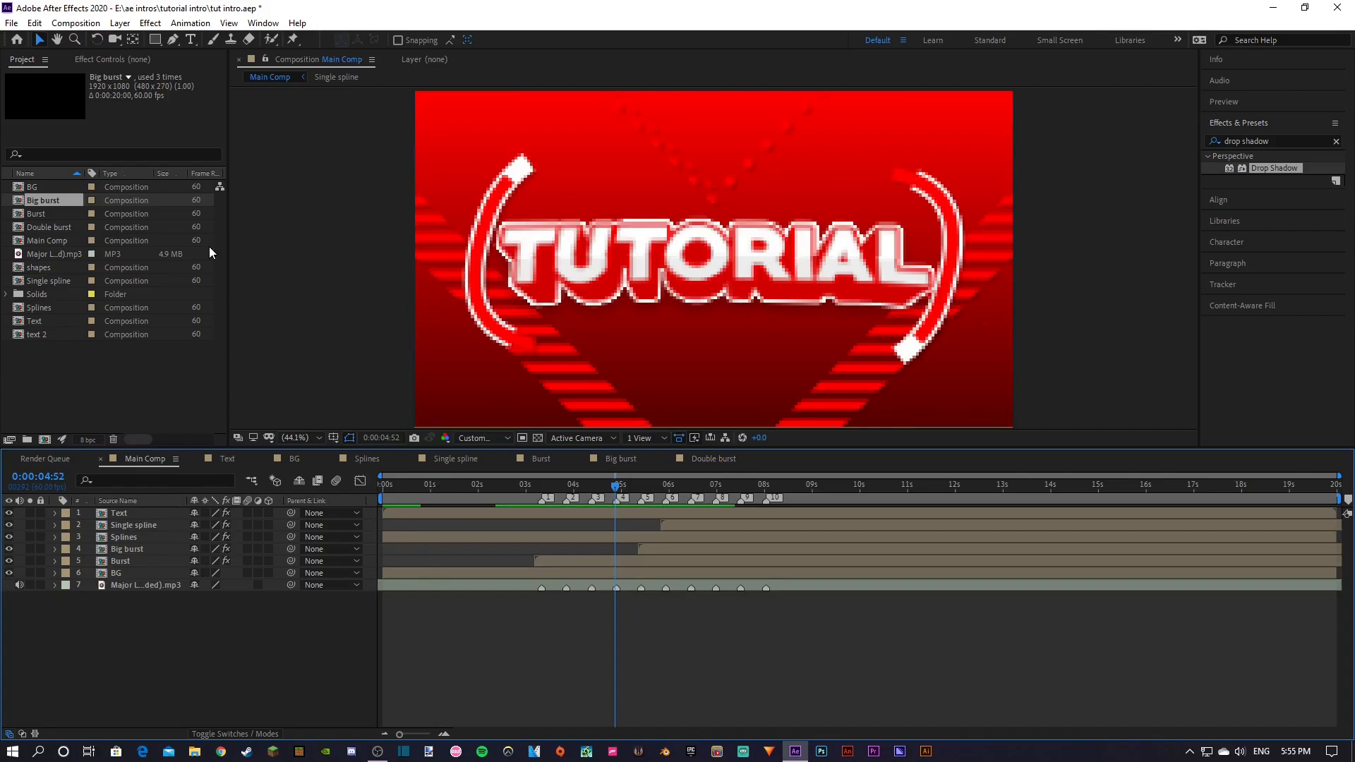
{"action": "left_click_drag", "start_coordinate": [49, 228], "coordinate": [811, 574]}
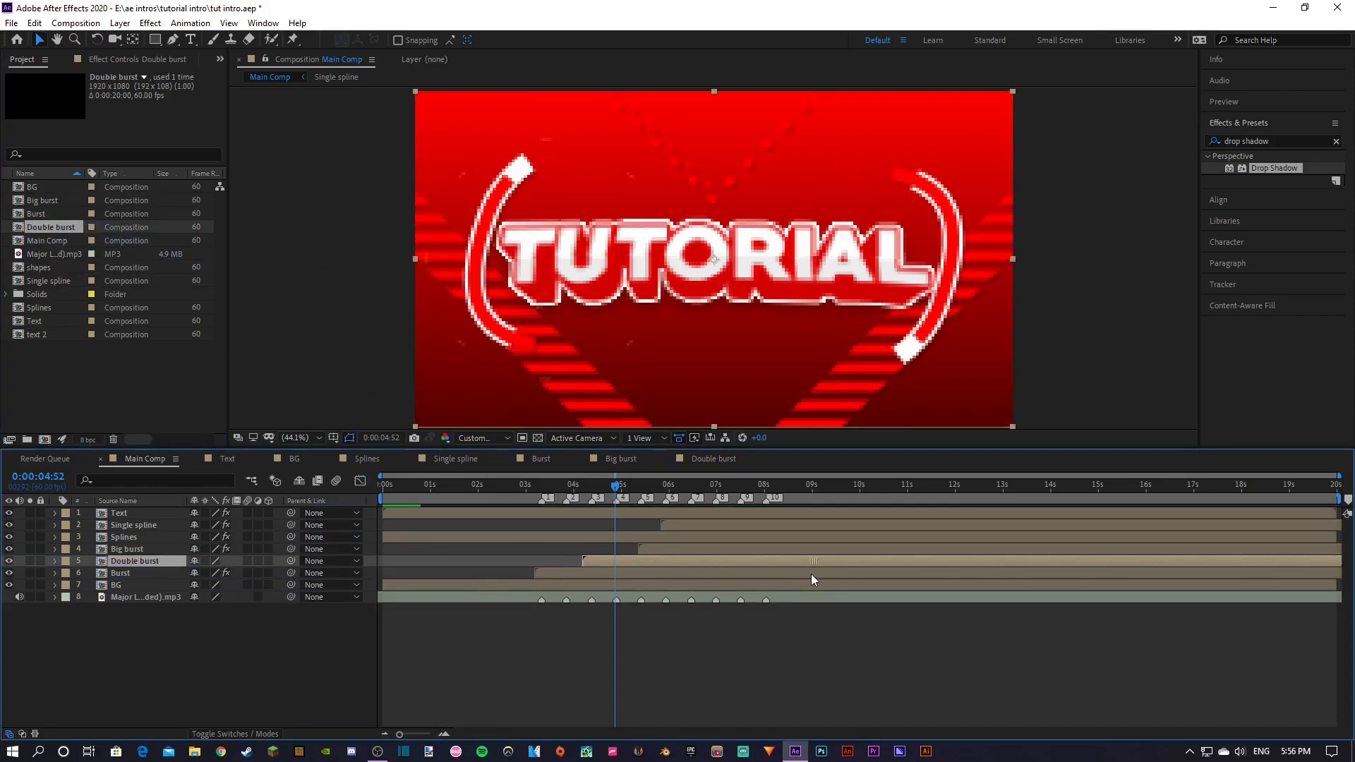
{"action": "left_click_drag", "start_coordinate": [580, 495], "coordinate": [534, 500]}
{"action": "key", "text": "space"}
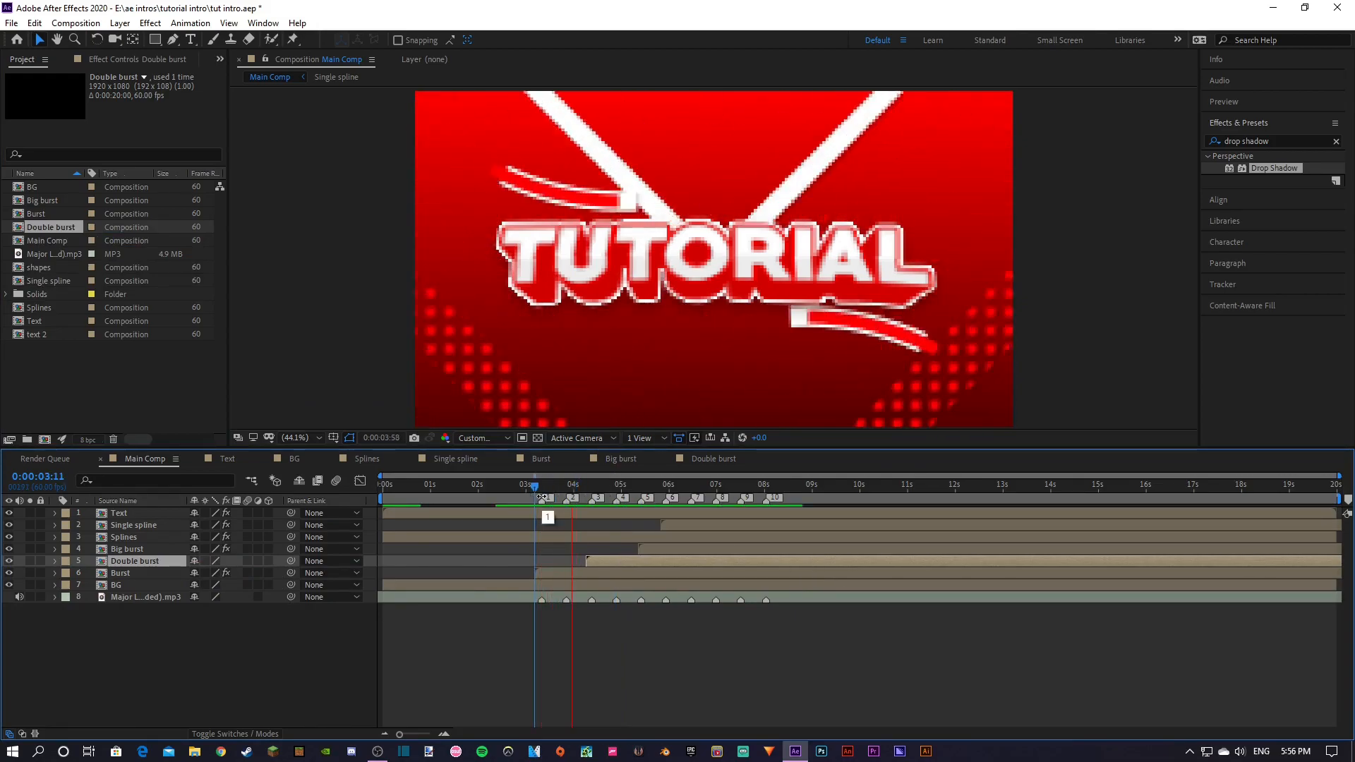
{"action": "left_click_drag", "start_coordinate": [603, 486], "coordinate": [630, 497]}
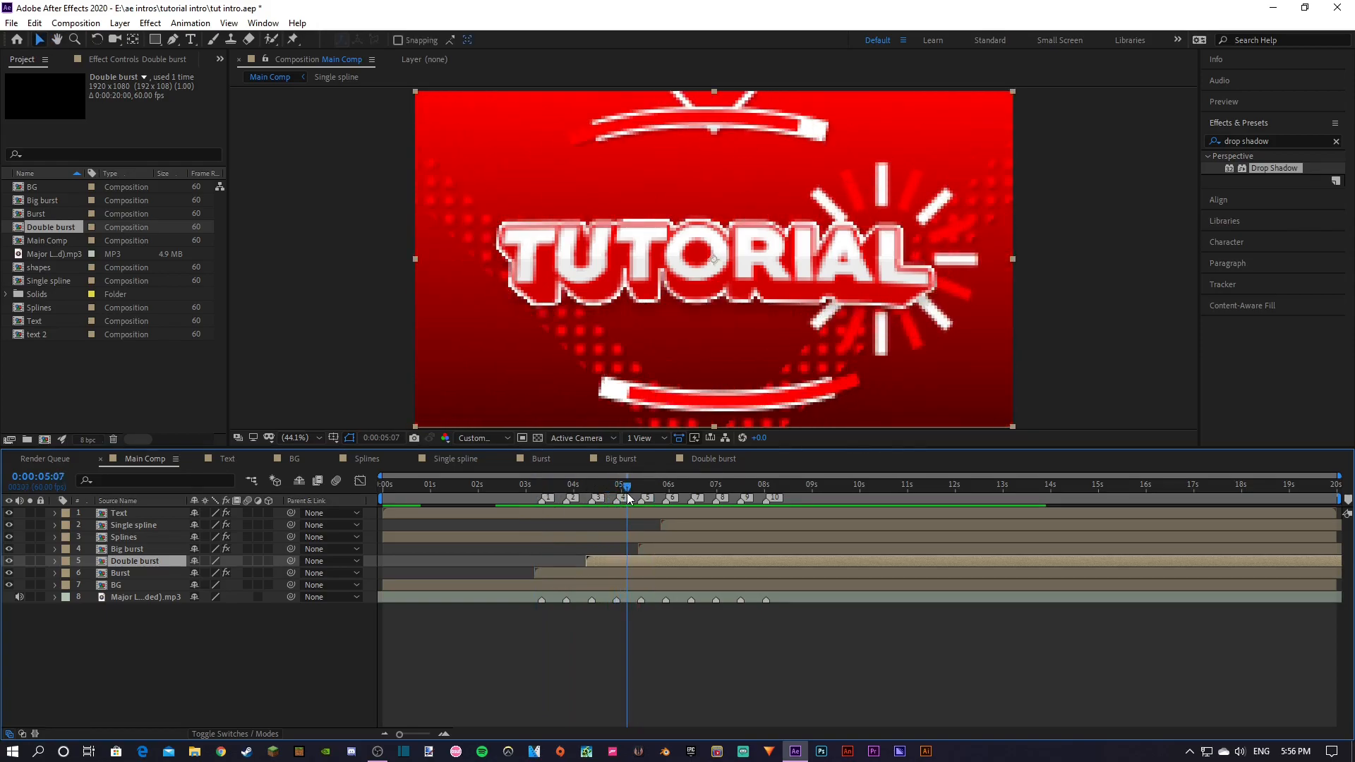
Copy the Drop Shadow effect from the Big burst layer to the Double burst layer and preview the animation from about 0:00:02:37
{"action": "left_click", "coordinate": [124, 58]}
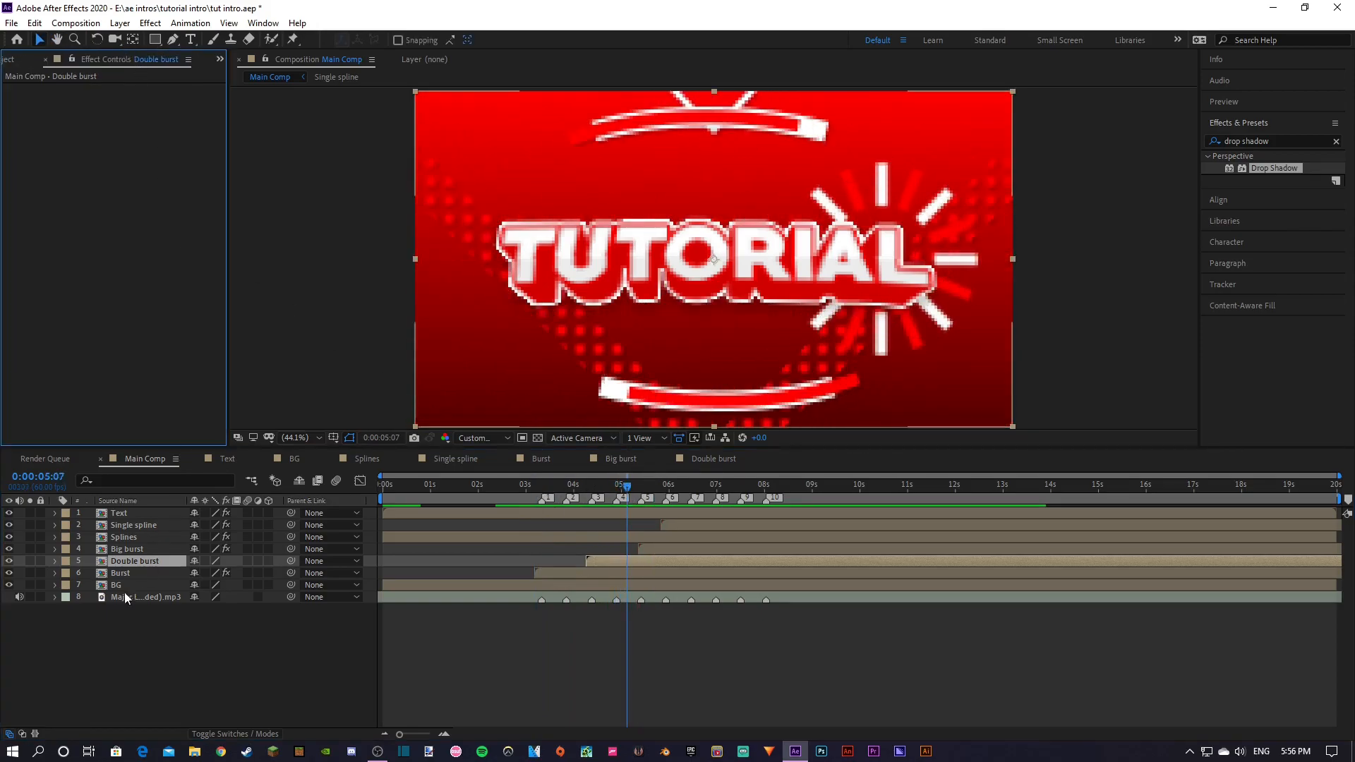
{"action": "left_click", "coordinate": [132, 551]}
{"action": "left_click", "coordinate": [60, 90]}
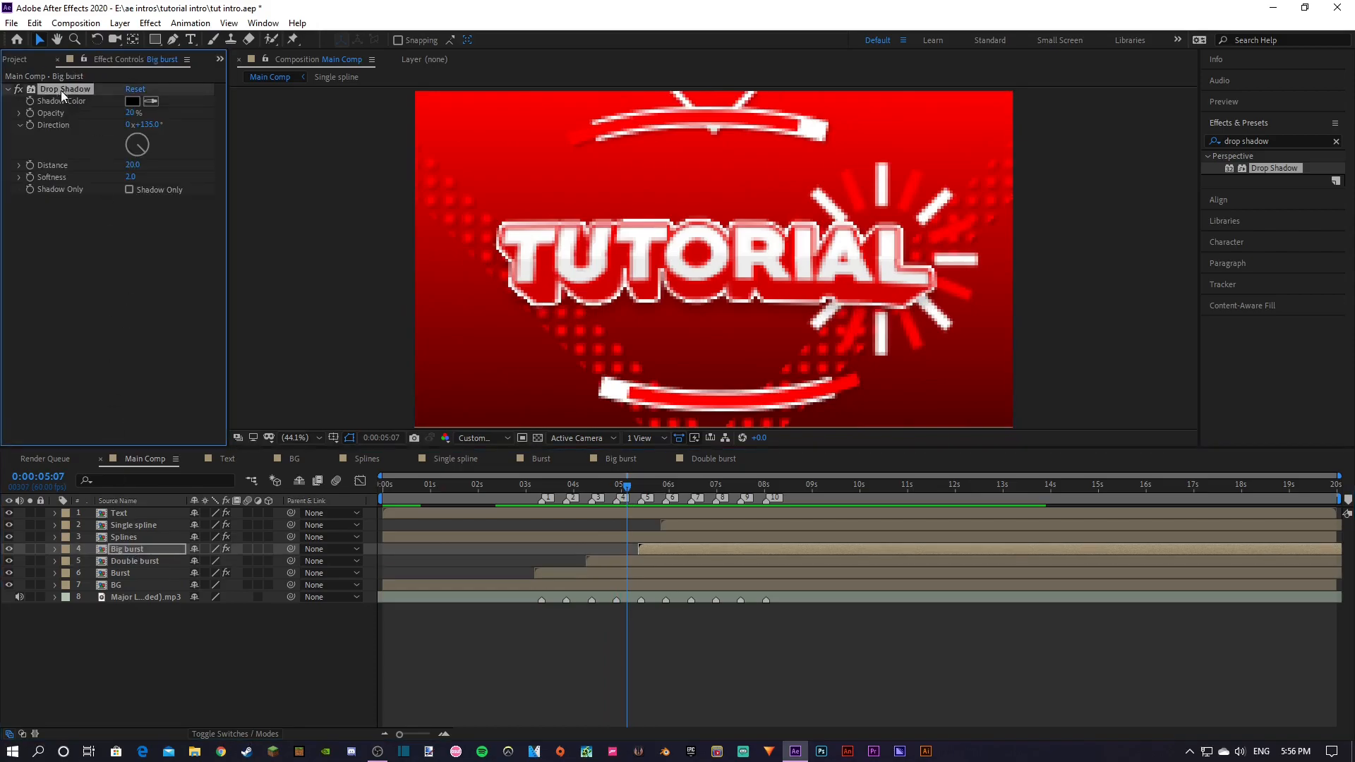
{"action": "left_click", "coordinate": [130, 561]}
{"action": "key", "text": "ctrl+v"}
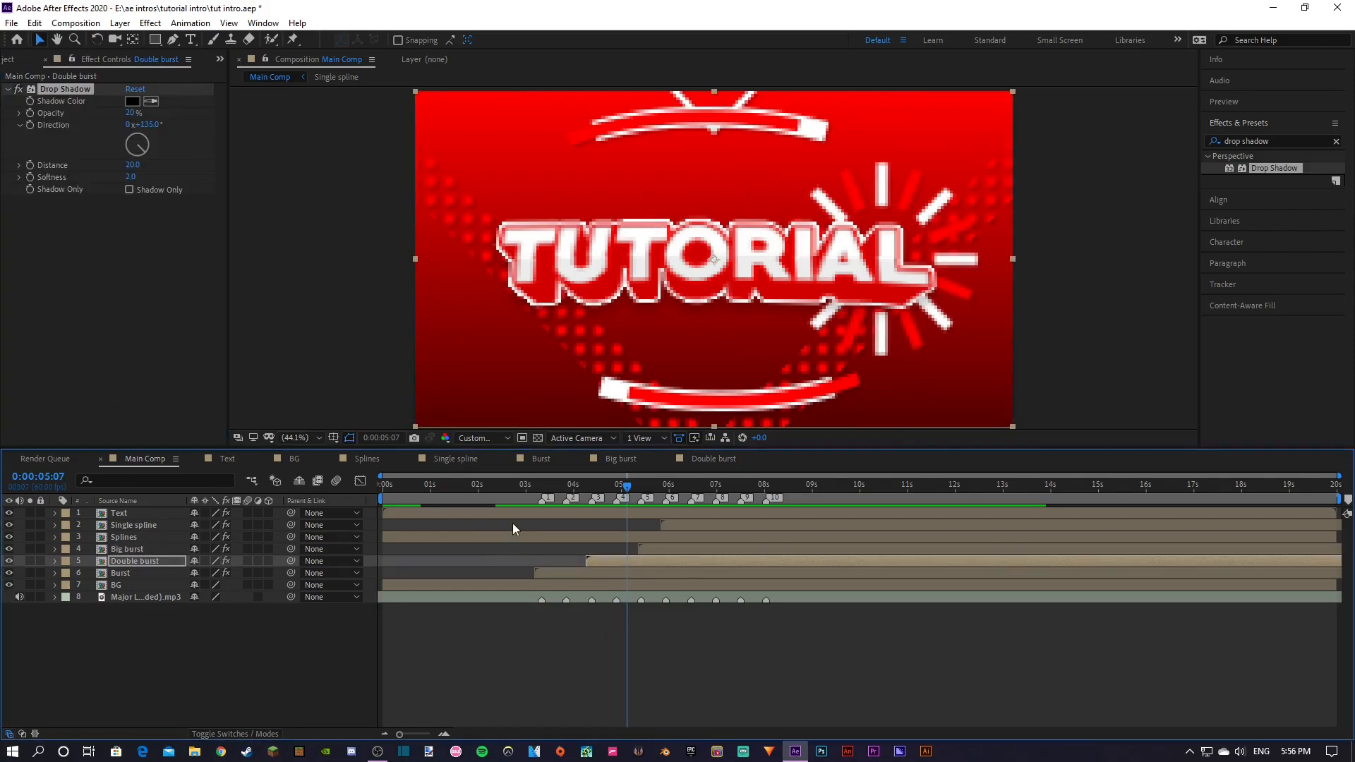
{"action": "left_click_drag", "start_coordinate": [590, 482], "coordinate": [507, 537]}
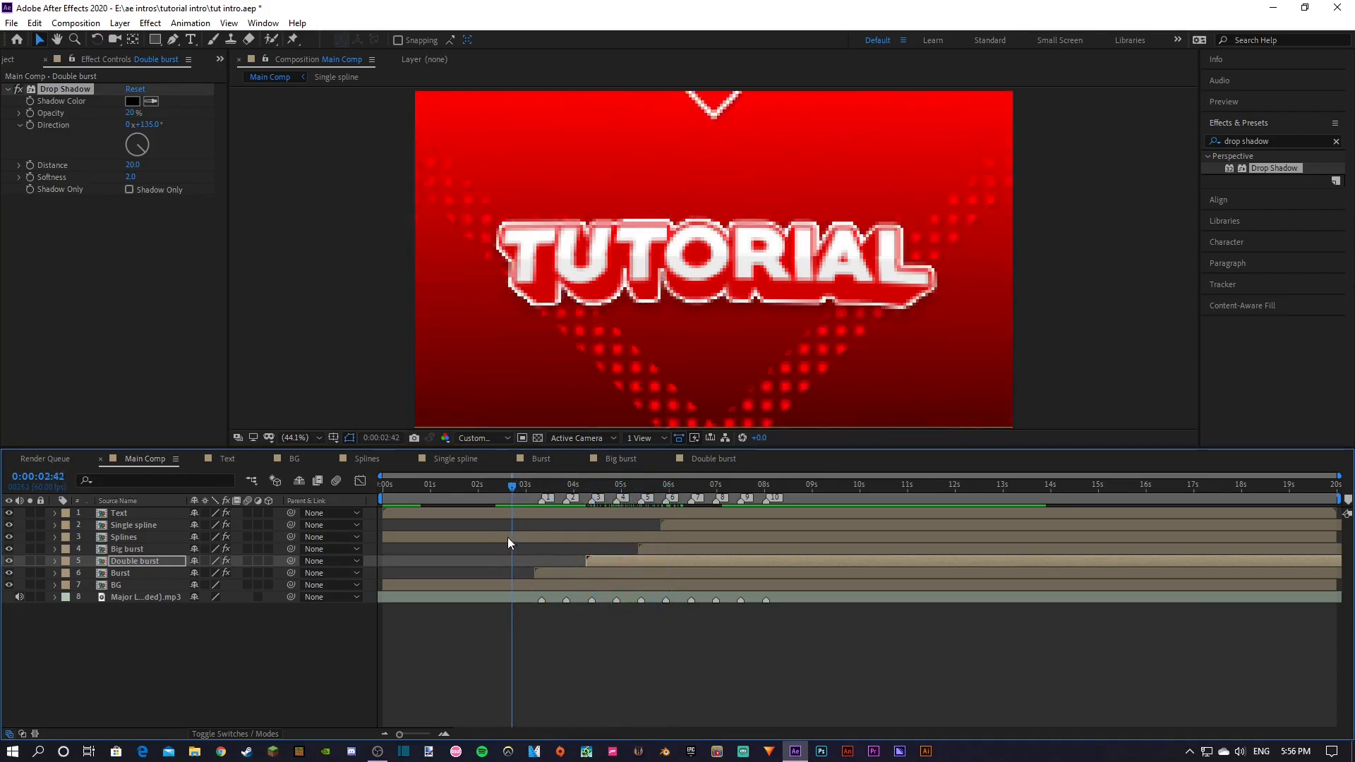
{"action": "left_click", "coordinate": [559, 649]}
{"action": "key", "text": "space"}
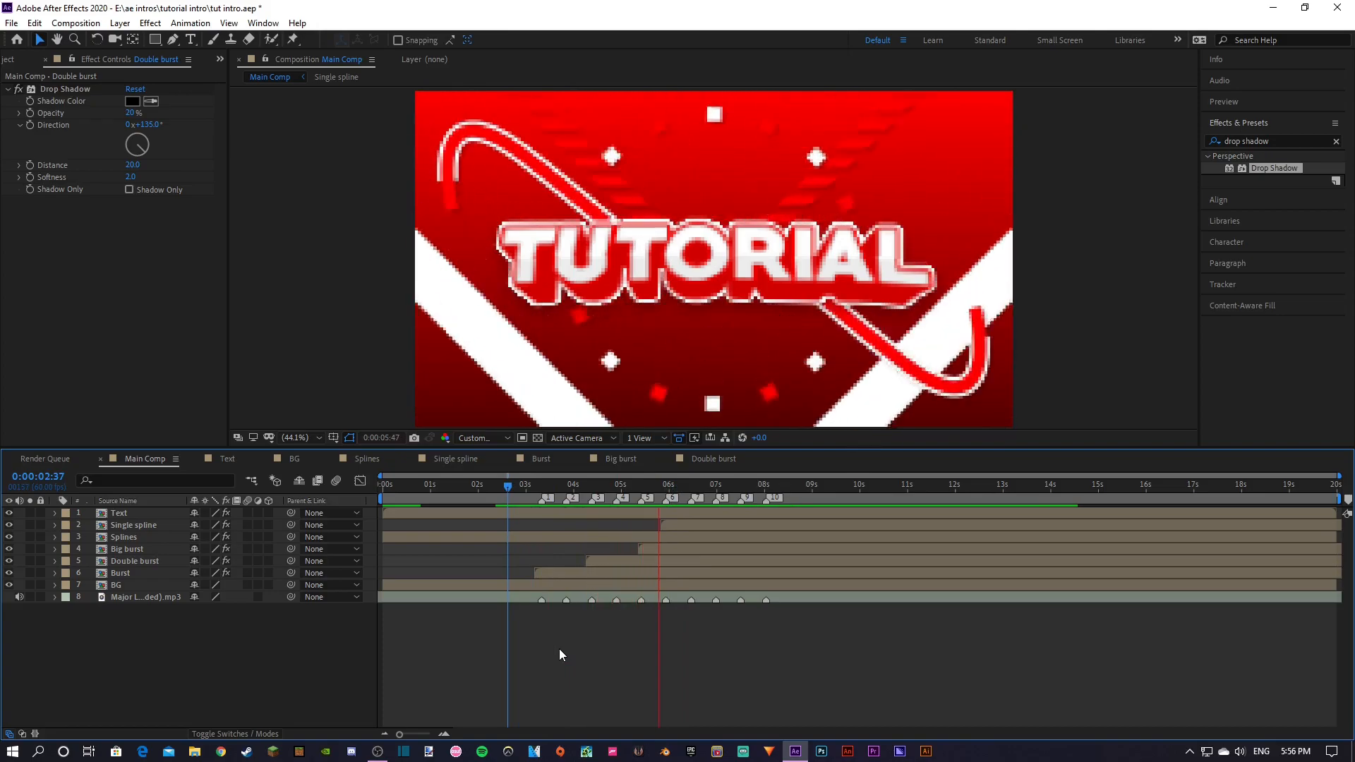
{"action": "key", "text": "space"}
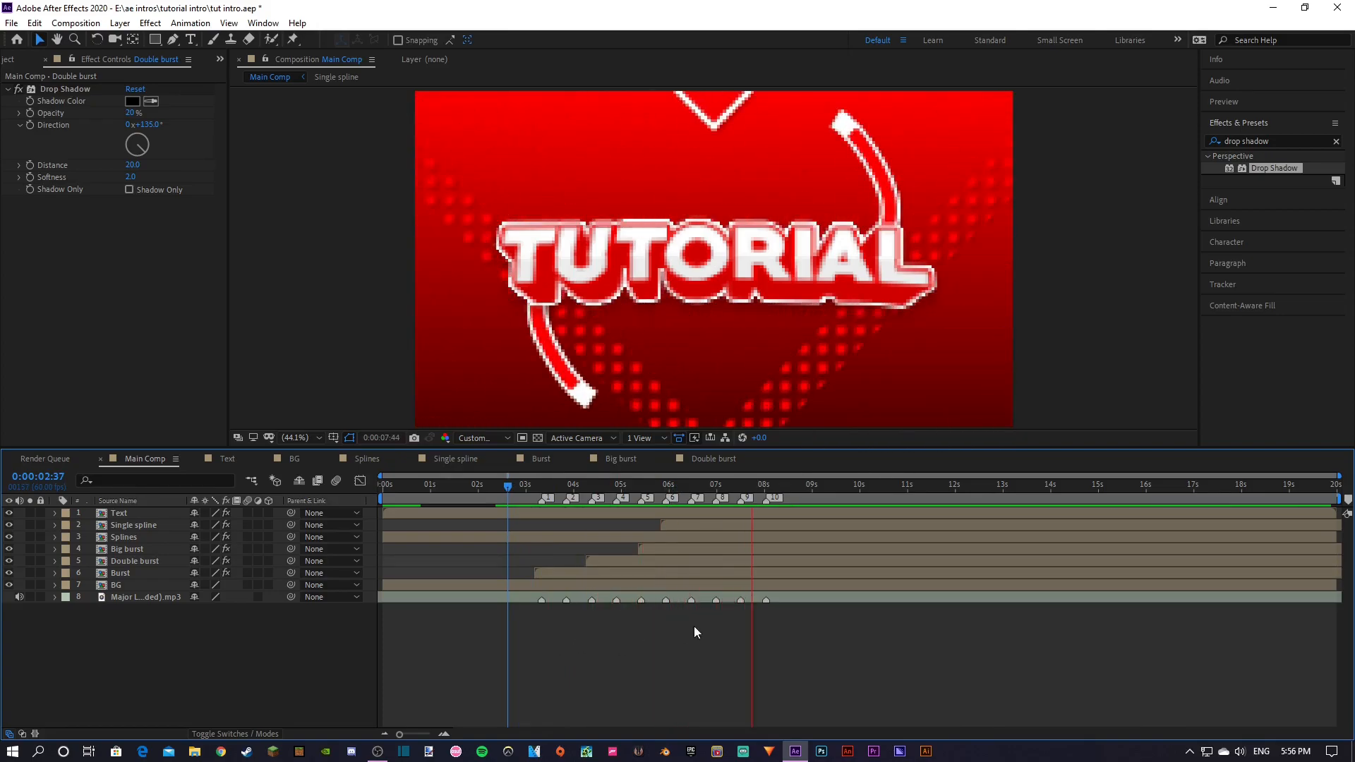
Duplicate the Double burst layer, shift the copy to start just before music marker 7, and preview it
{"action": "left_click", "coordinate": [130, 562]}
{"action": "key", "text": "ctrl+d"}
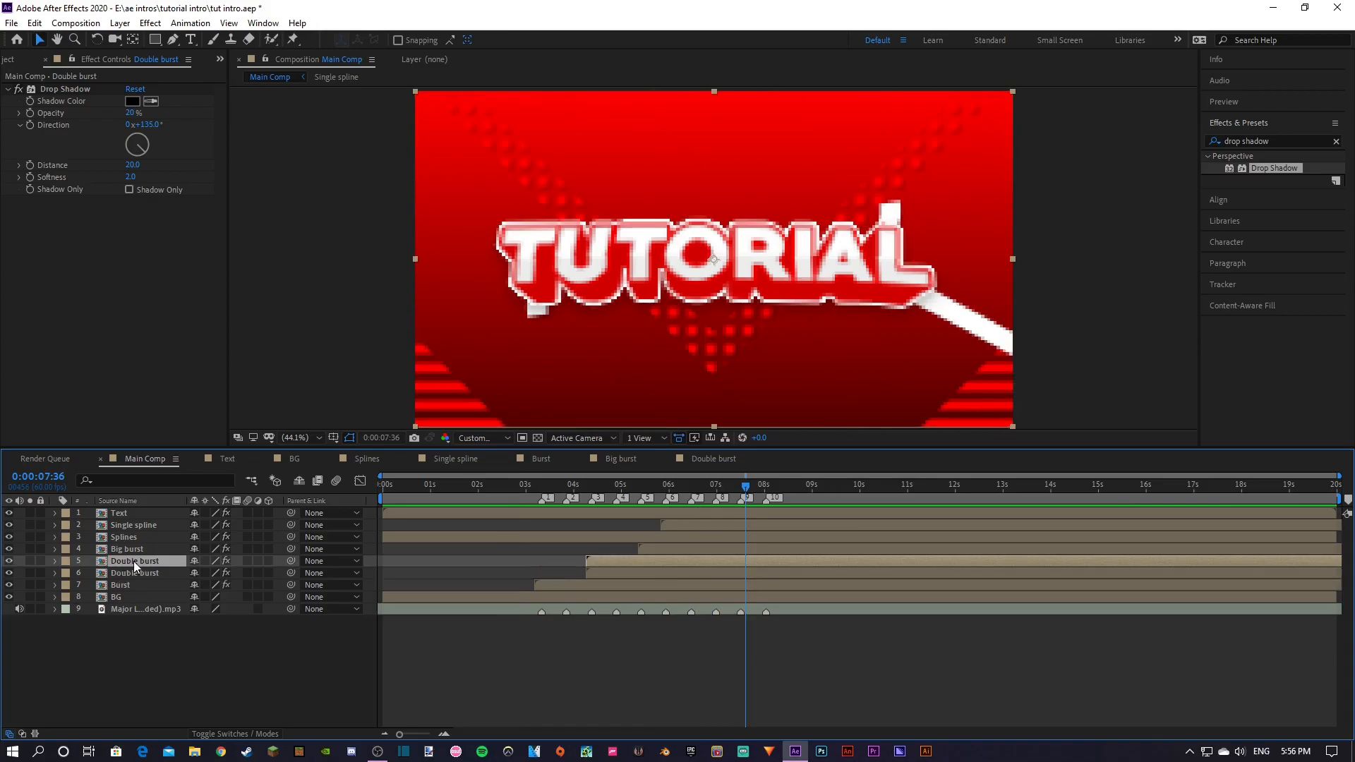
{"action": "left_click_drag", "start_coordinate": [629, 562], "coordinate": [743, 561]}
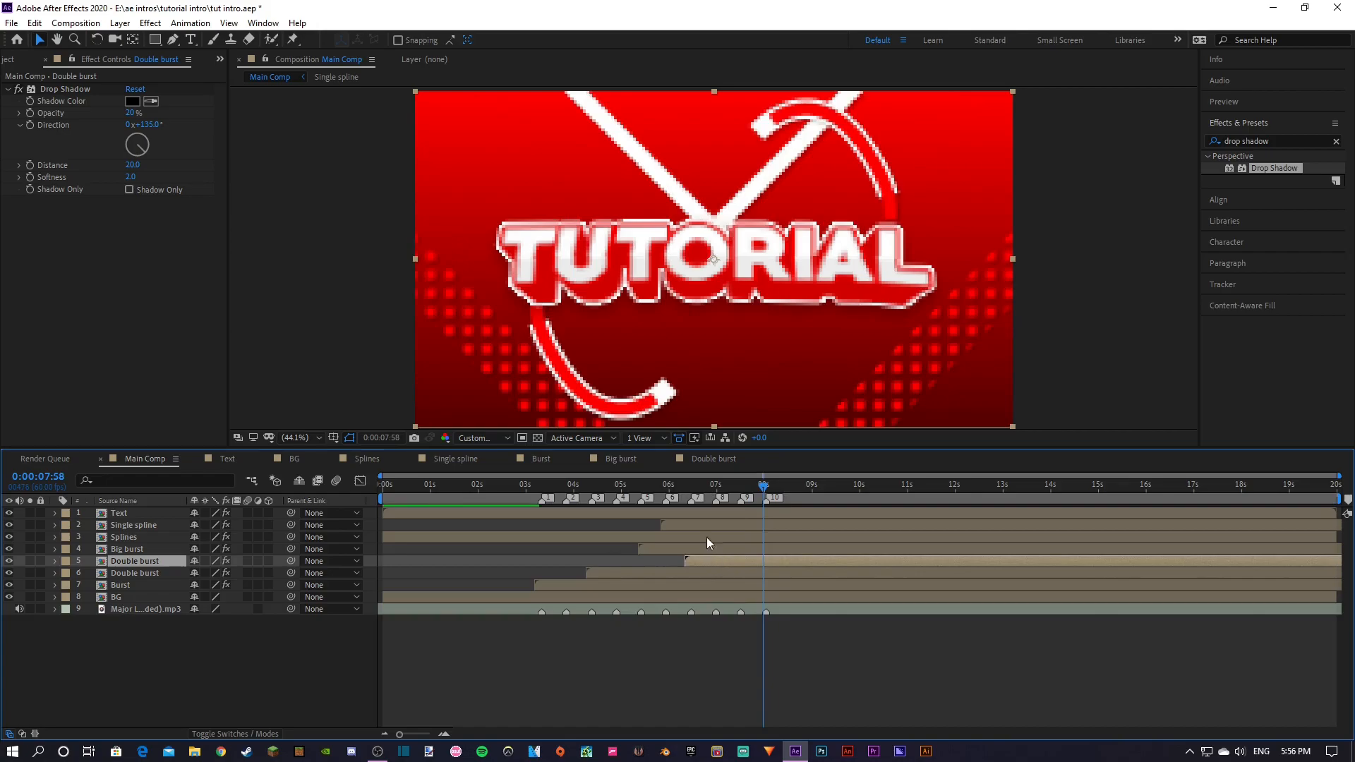
{"action": "left_click", "coordinate": [659, 486]}
{"action": "key", "text": "space"}
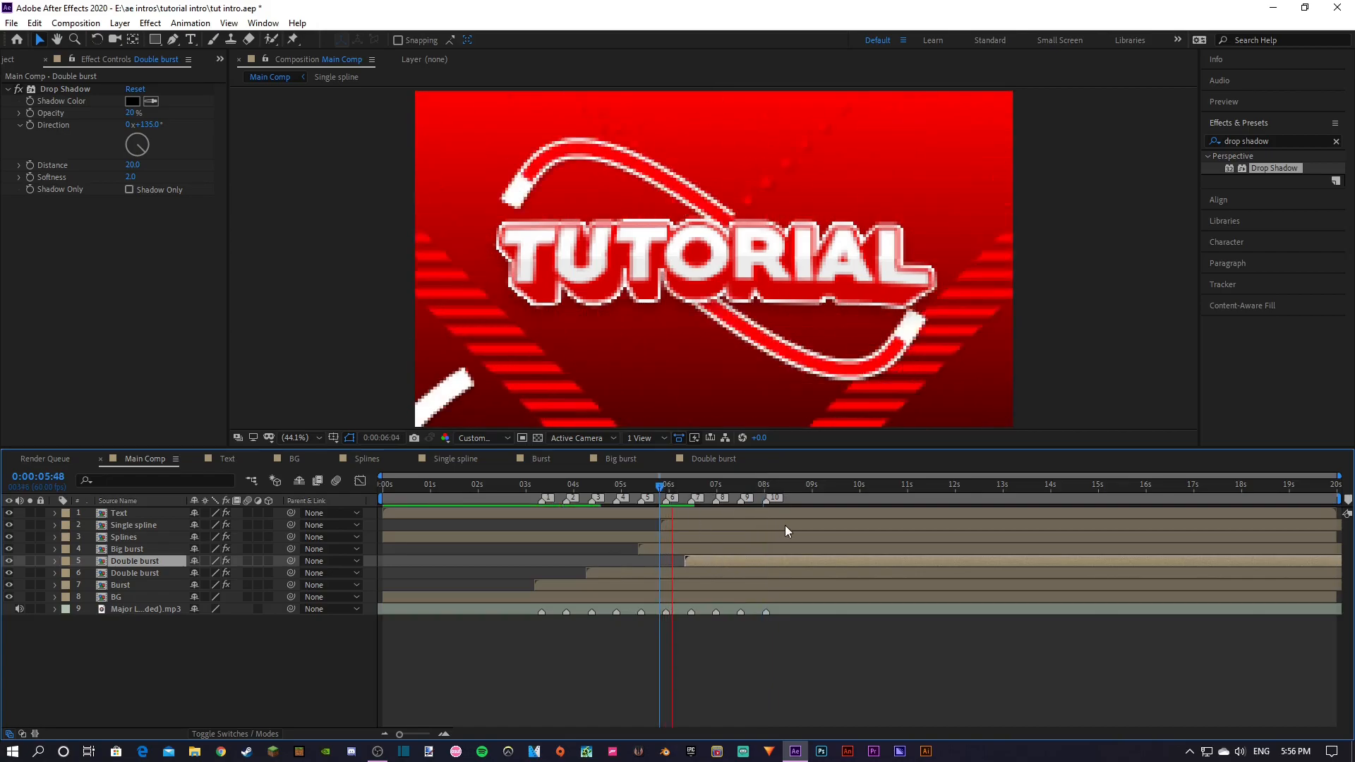
{"action": "left_click", "coordinate": [589, 644]}
Review the timing of the bursts and splines in Main Comp between about 0:00:03 and 0:00:07 against the music markers
{"action": "left_click", "coordinate": [528, 485]}
{"action": "left_click_drag", "start_coordinate": [536, 608], "coordinate": [592, 604]}
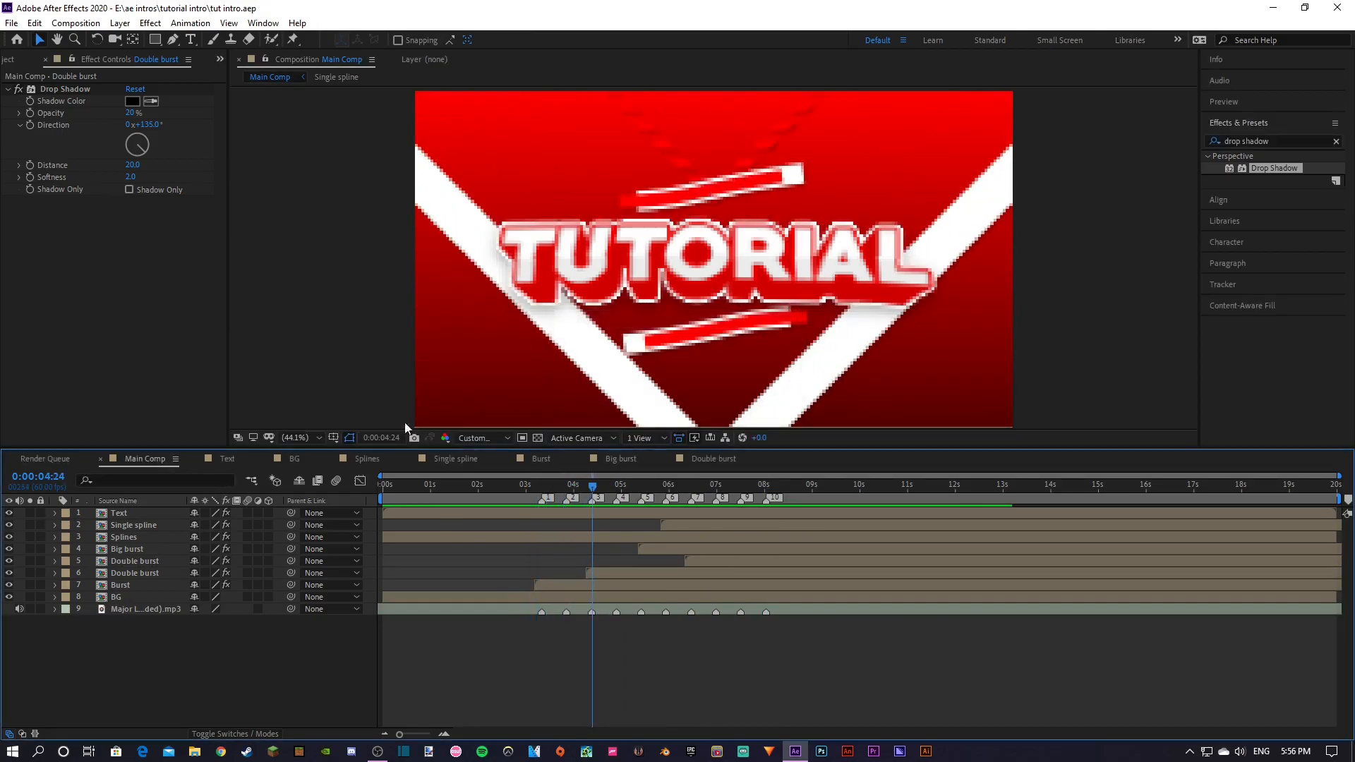
{"action": "left_click_drag", "start_coordinate": [511, 487], "coordinate": [676, 505]}
{"action": "left_click", "coordinate": [8, 62]}
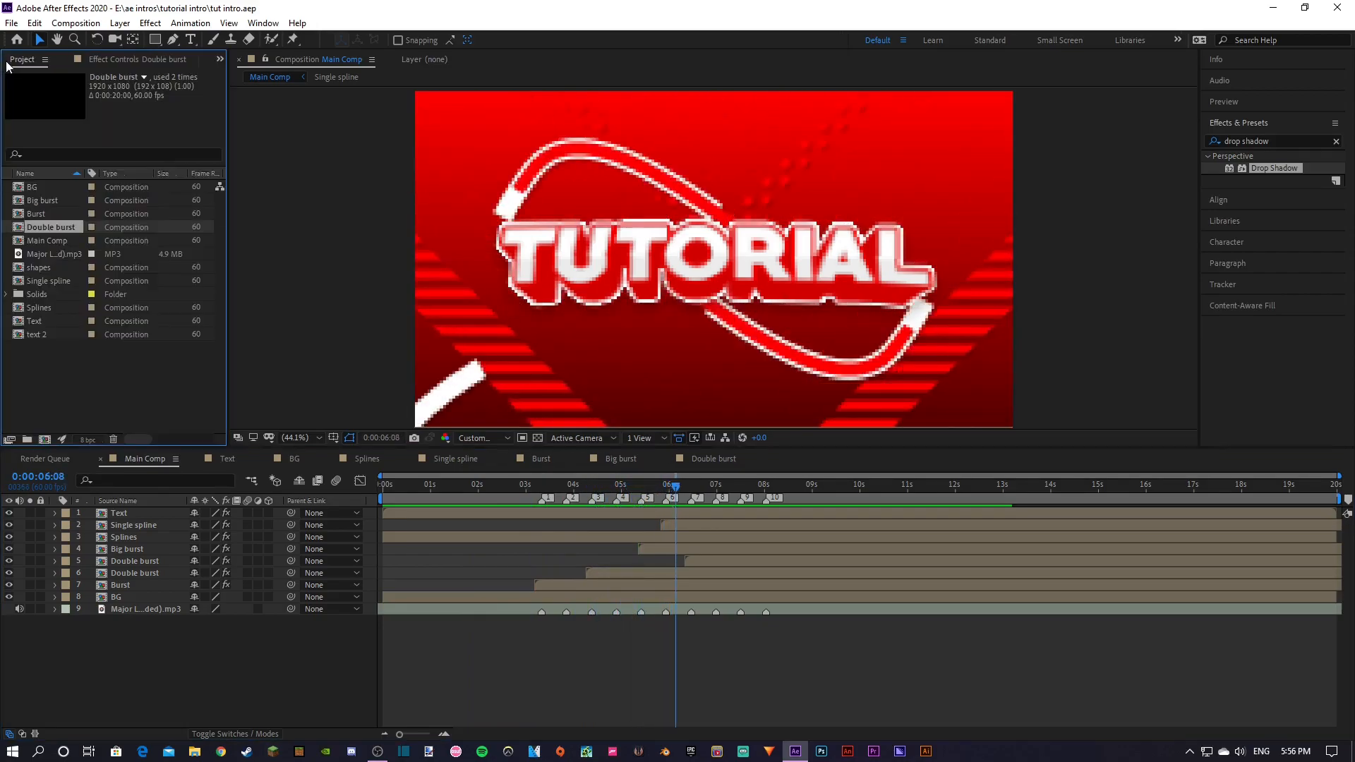
{"action": "left_click", "coordinate": [91, 386]}
{"action": "left_click_drag", "start_coordinate": [575, 484], "coordinate": [701, 481]}
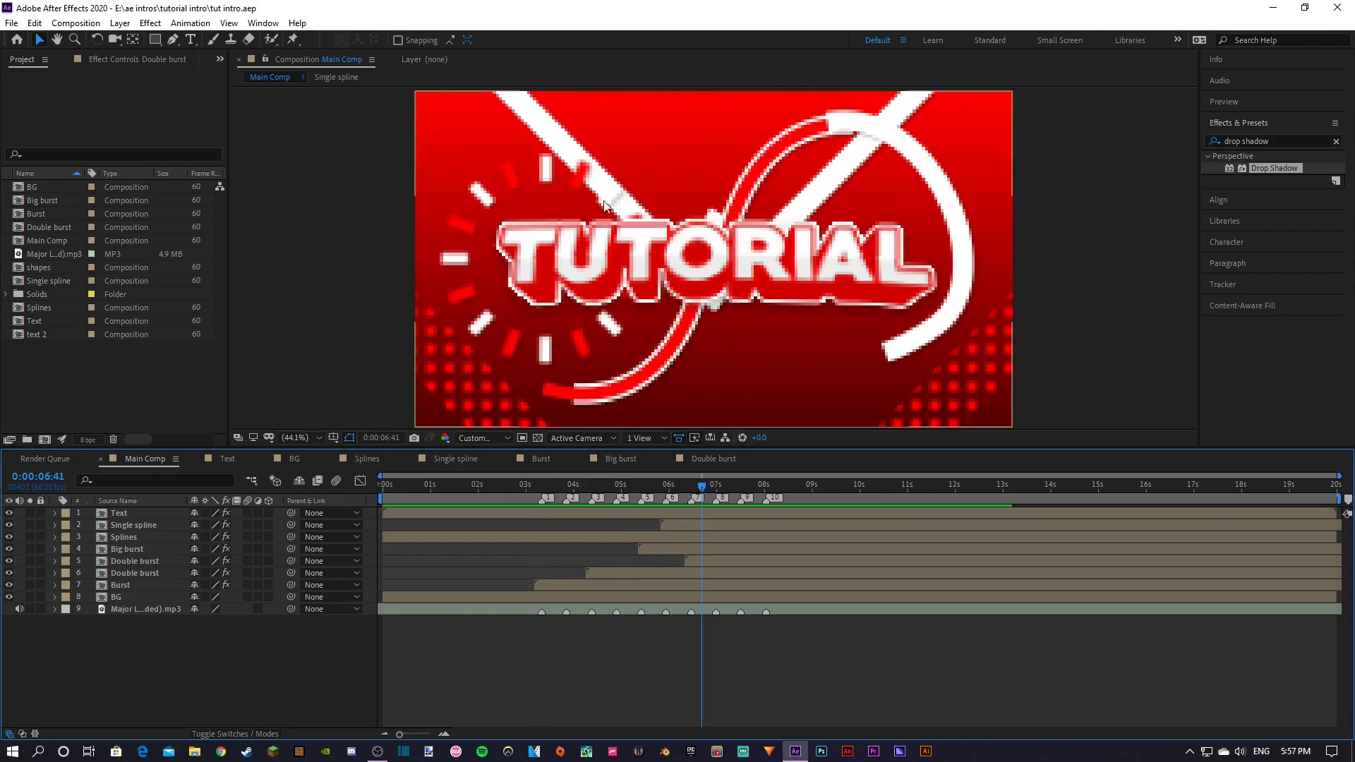
{"action": "left_click_drag", "start_coordinate": [509, 484], "coordinate": [650, 489]}
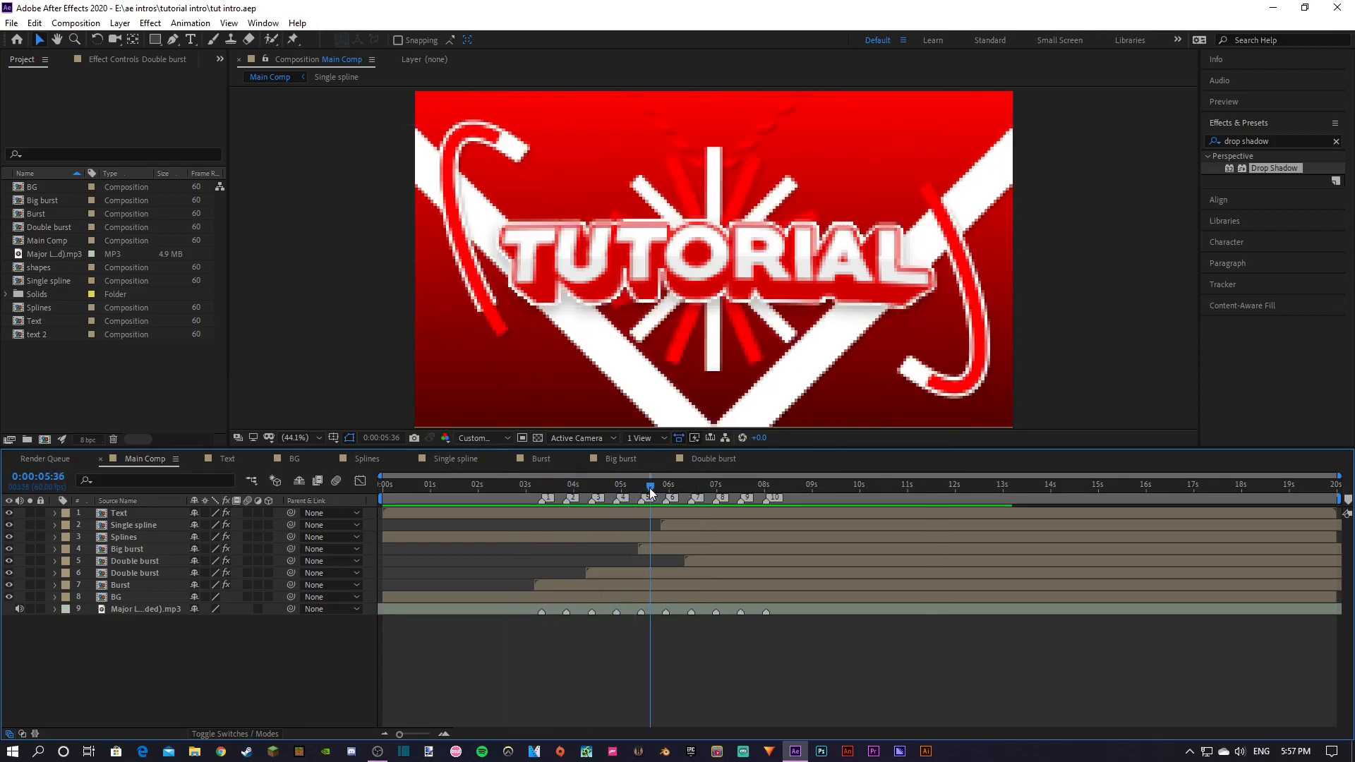